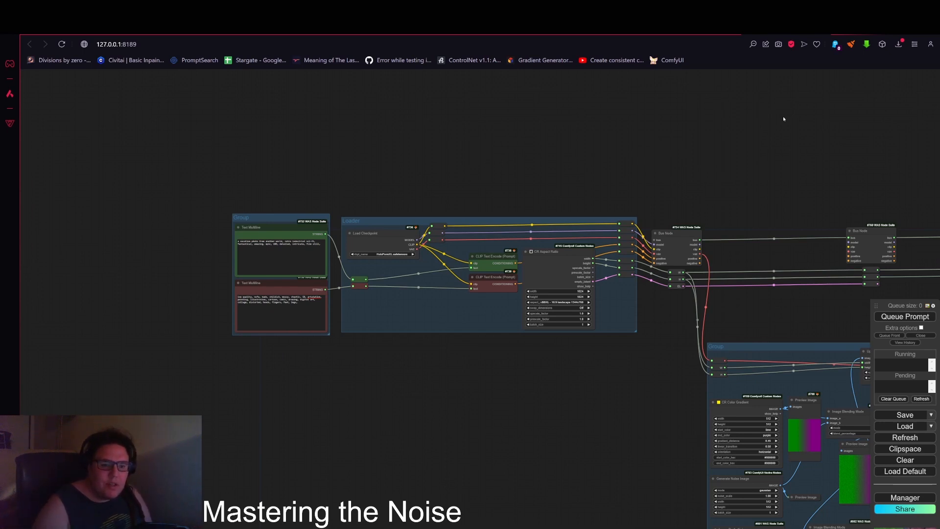
Step: Survey the whole workflow, from the prompt text group and Loader group to the noise group and output groups
{"action": "left_click_drag", "start_coordinate": [722, 187], "coordinate": [576, 156]}
{"action": "left_click_drag", "start_coordinate": [733, 325], "coordinate": [579, 265]}
{"action": "scroll", "coordinate": [579, 265], "scroll_direction": "up", "scroll_amount": 2}
{"action": "left_click_drag", "start_coordinate": [558, 189], "coordinate": [542, 123]}
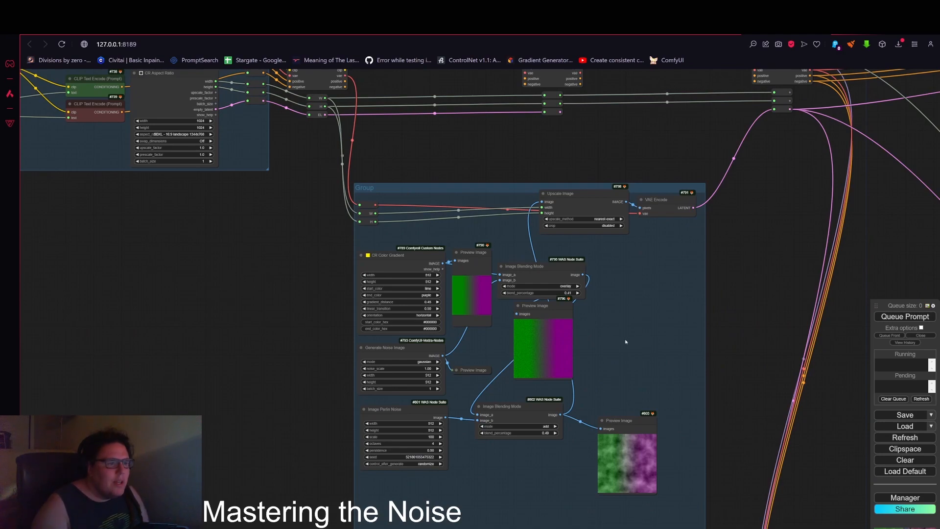
{"action": "scroll", "coordinate": [625, 342], "scroll_direction": "down", "scroll_amount": 8}
{"action": "left_click_drag", "start_coordinate": [661, 361], "coordinate": [429, 285]}
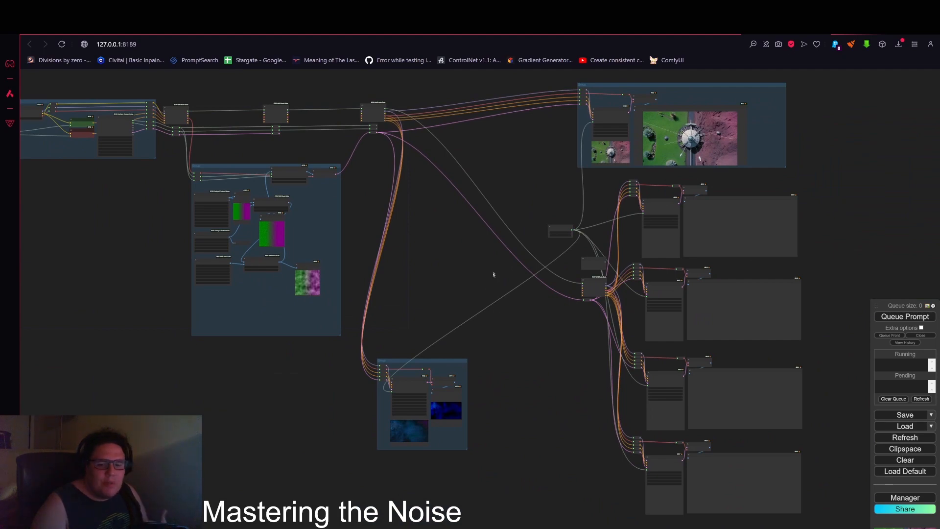
{"action": "left_click_drag", "start_coordinate": [471, 247], "coordinate": [514, 263]}
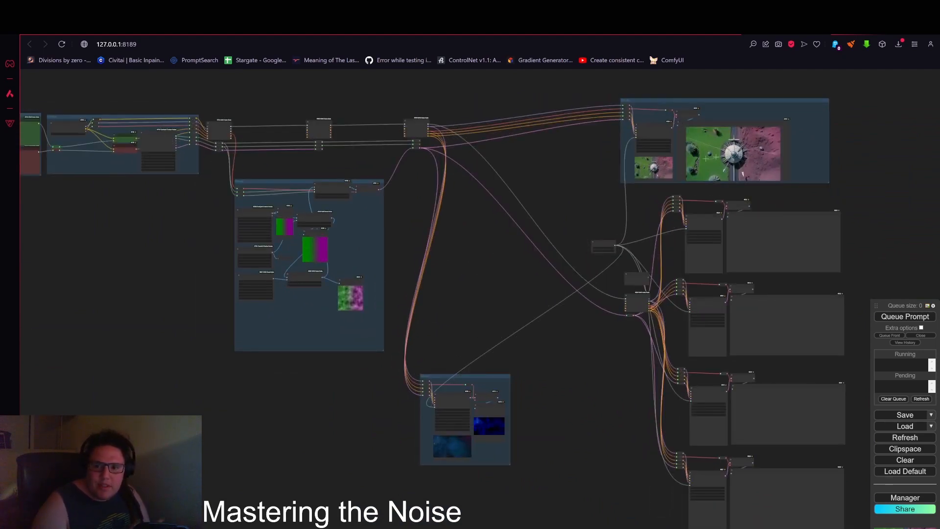
{"action": "scroll", "coordinate": [522, 269], "scroll_direction": "up", "scroll_amount": 5}
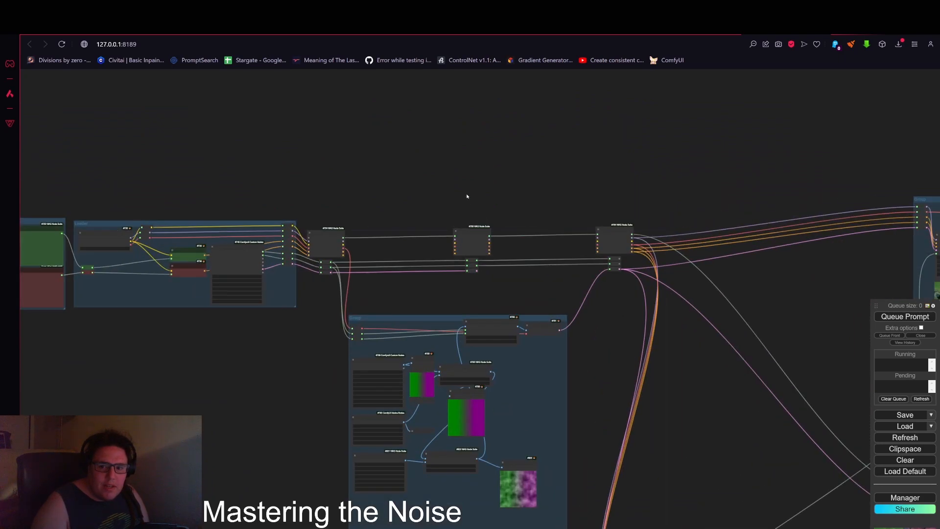
{"action": "left_click_drag", "start_coordinate": [335, 362], "coordinate": [475, 363]}
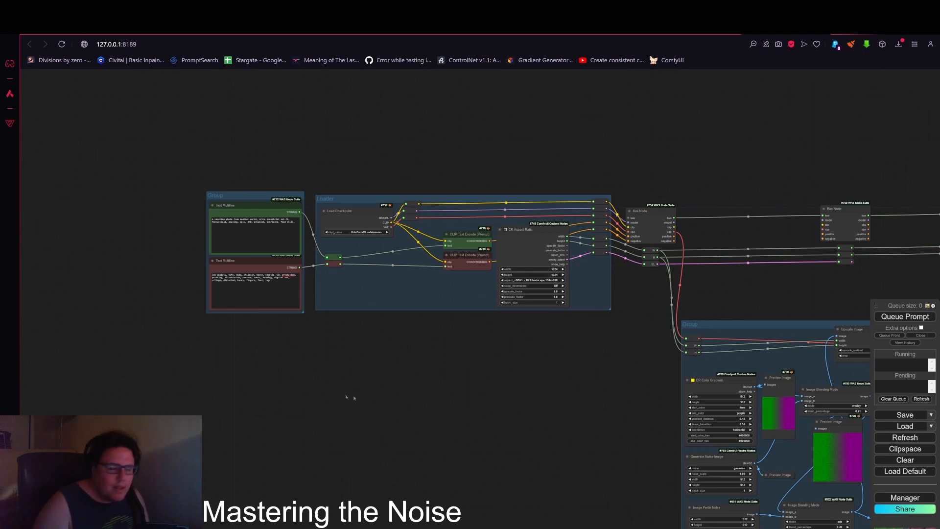
{"action": "left_click_drag", "start_coordinate": [307, 375], "coordinate": [447, 414]}
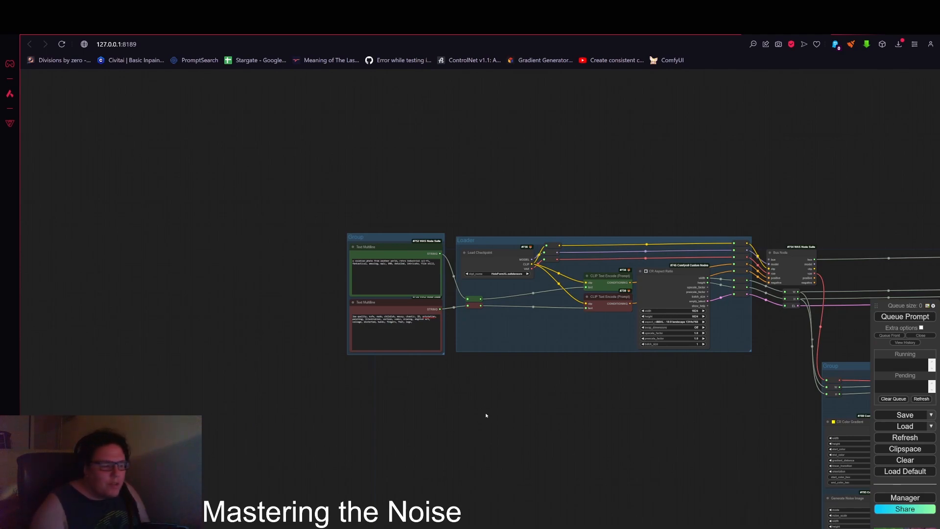
Step: Examine the positive and negative Text Multiline prompt nodes feeding the Loader group
{"action": "scroll", "coordinate": [525, 281], "scroll_direction": "up", "scroll_amount": 6}
{"action": "left_click_drag", "start_coordinate": [672, 444], "coordinate": [465, 375]}
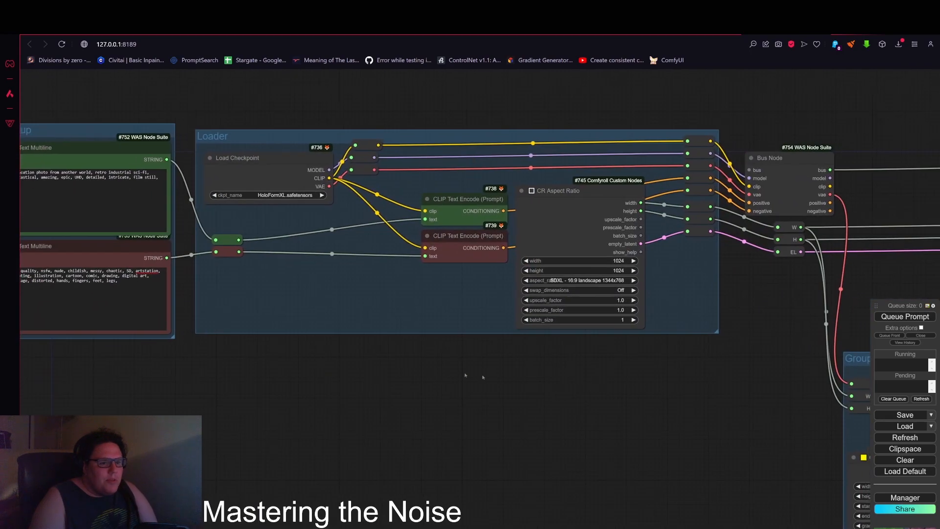
{"action": "scroll", "coordinate": [692, 400], "scroll_direction": "down", "scroll_amount": 3}
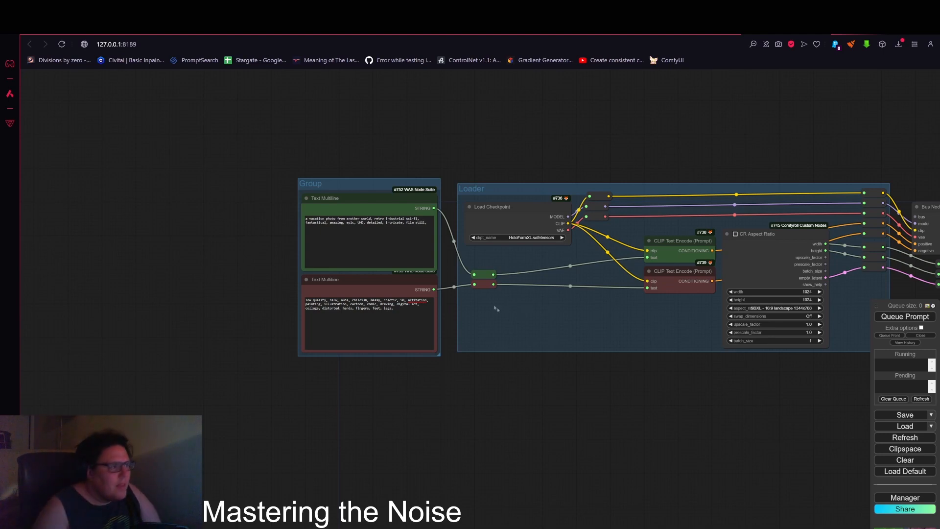
{"action": "scroll", "coordinate": [497, 297], "scroll_direction": "up", "scroll_amount": 2}
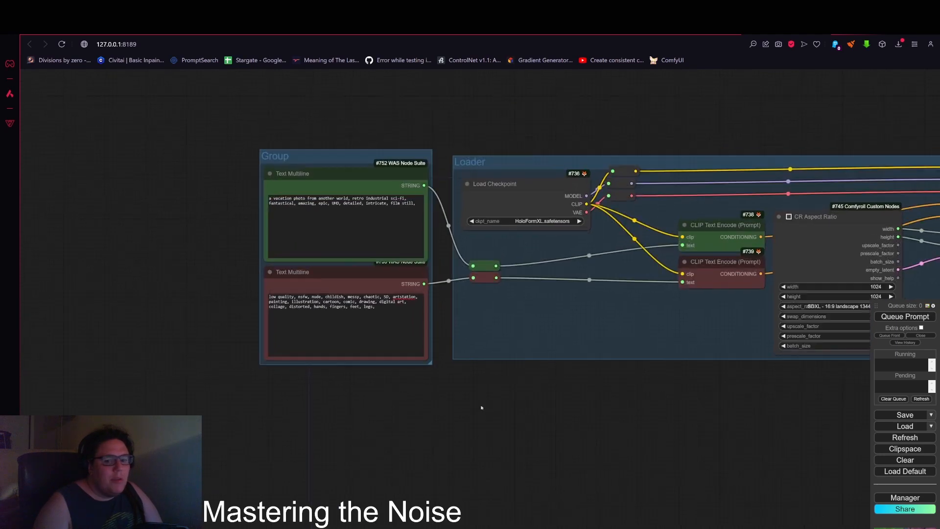
{"action": "scroll", "coordinate": [204, 237], "scroll_direction": "up", "scroll_amount": 3}
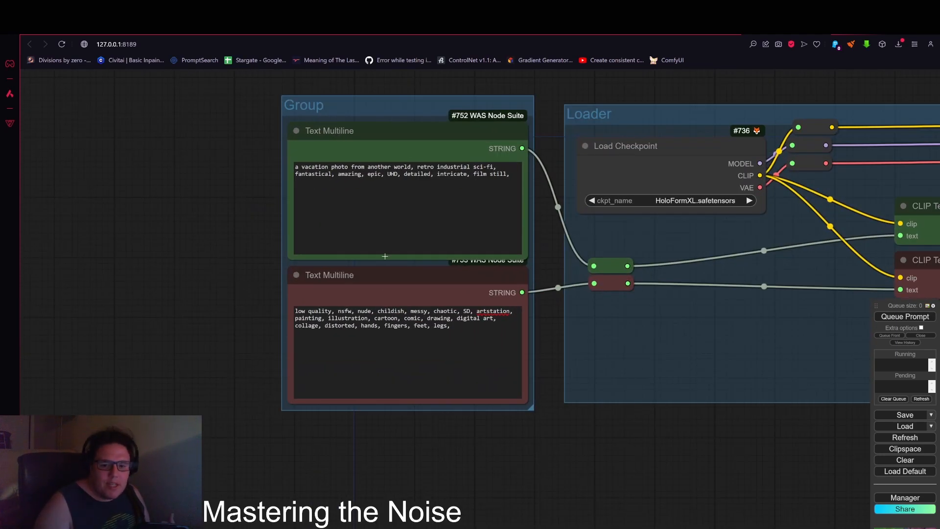
{"action": "scroll", "coordinate": [661, 430], "scroll_direction": "down", "scroll_amount": 1}
{"action": "left_click_drag", "start_coordinate": [661, 430], "coordinate": [293, 445]}
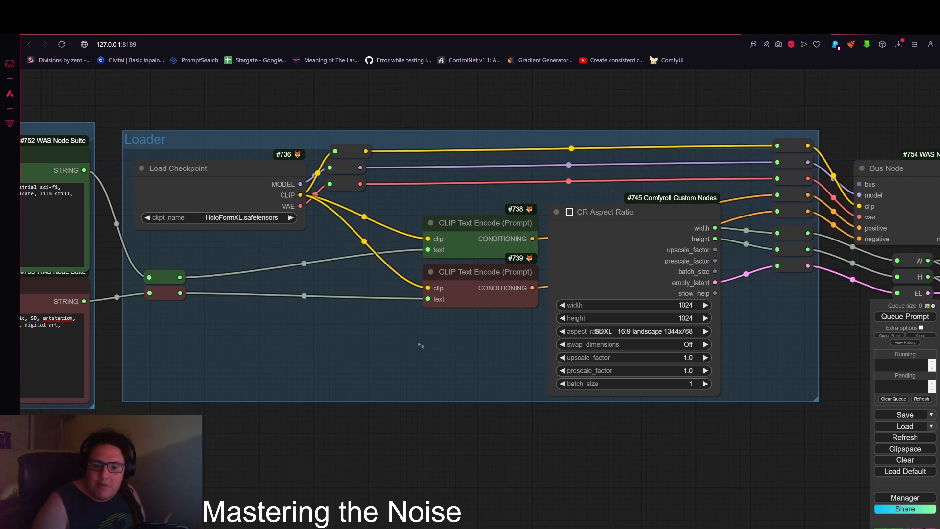
Step: Inspect the Load Checkpoint, CLIP Text Encode and CR Aspect Ratio nodes and their links into the Bus Node
{"action": "left_click_drag", "start_coordinate": [511, 290], "coordinate": [431, 280]}
{"action": "left_click_drag", "start_coordinate": [495, 379], "coordinate": [358, 378]}
{"action": "left_click", "coordinate": [435, 214]}
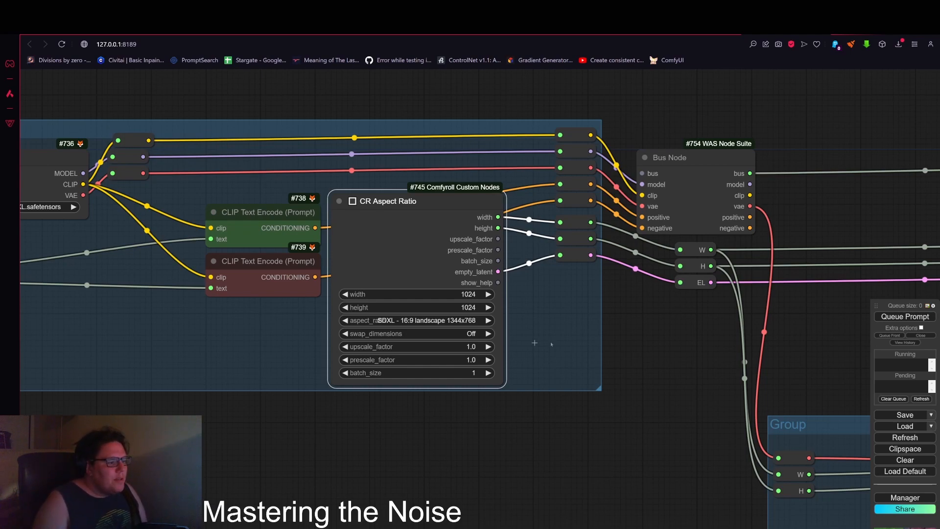
{"action": "left_click_drag", "start_coordinate": [647, 325], "coordinate": [555, 342]}
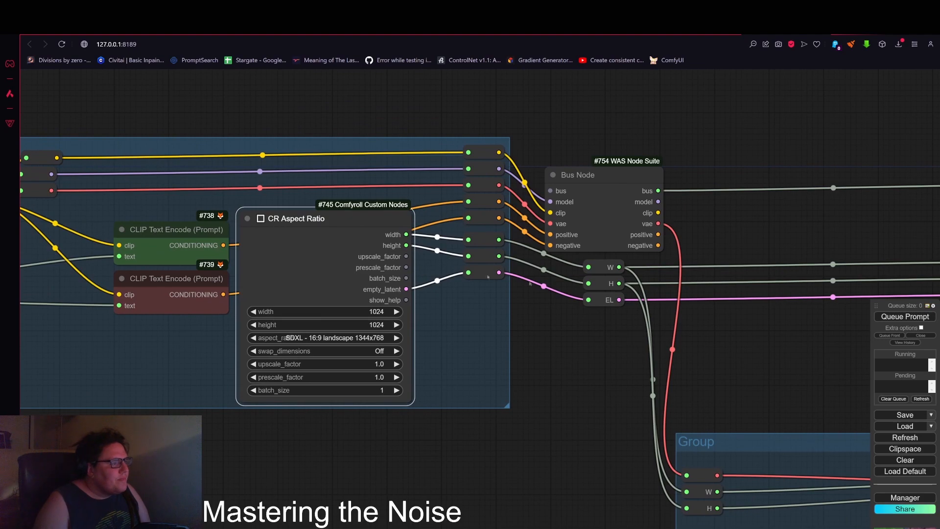
{"action": "scroll", "coordinate": [414, 242], "scroll_direction": "up", "scroll_amount": 6}
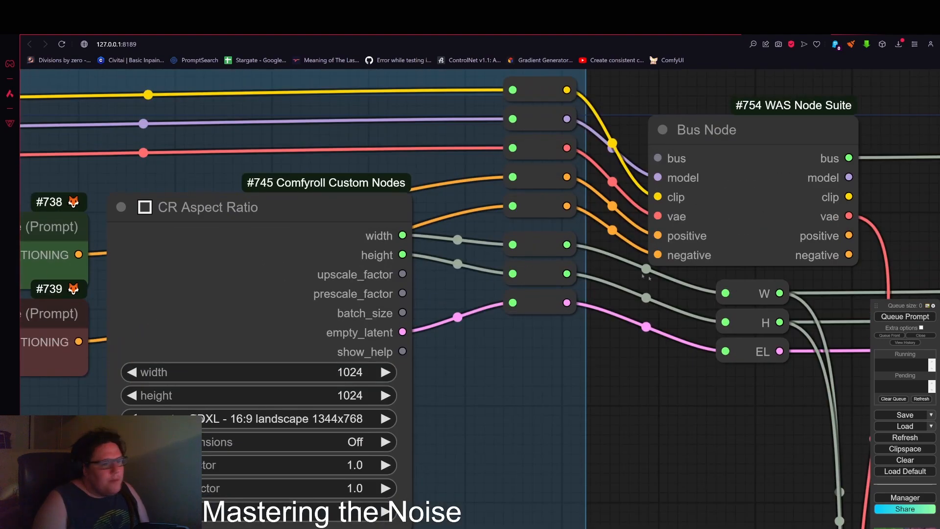
{"action": "left_click_drag", "start_coordinate": [713, 384], "coordinate": [571, 366]}
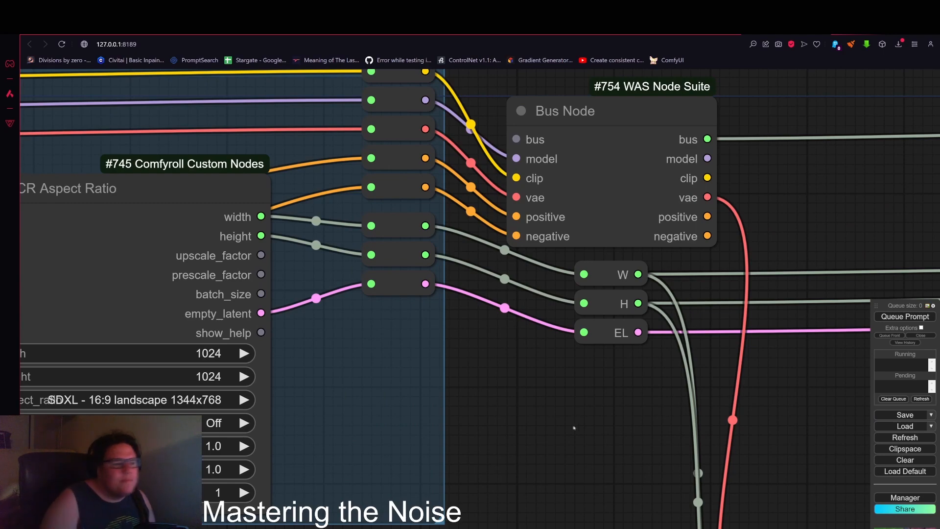
{"action": "scroll", "coordinate": [574, 428], "scroll_direction": "down", "scroll_amount": 4}
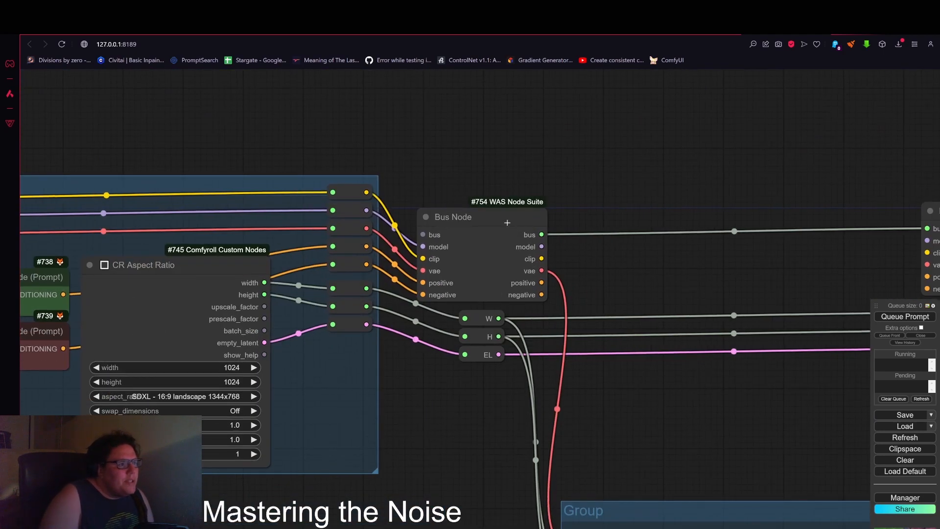
Step: Move the Bus Node slightly to the right of the Loader group
{"action": "left_click_drag", "start_coordinate": [507, 223], "coordinate": [533, 223]}
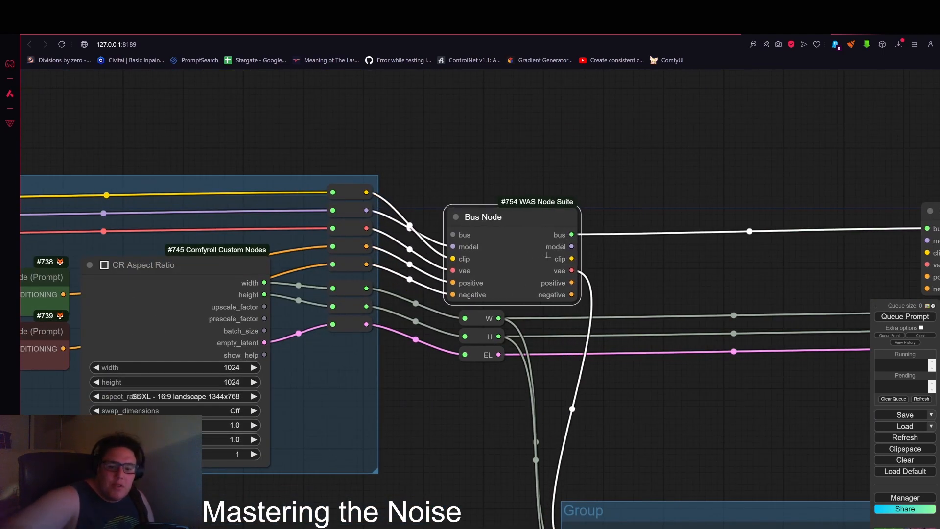
{"action": "scroll", "coordinate": [555, 259], "scroll_direction": "up", "scroll_amount": 4}
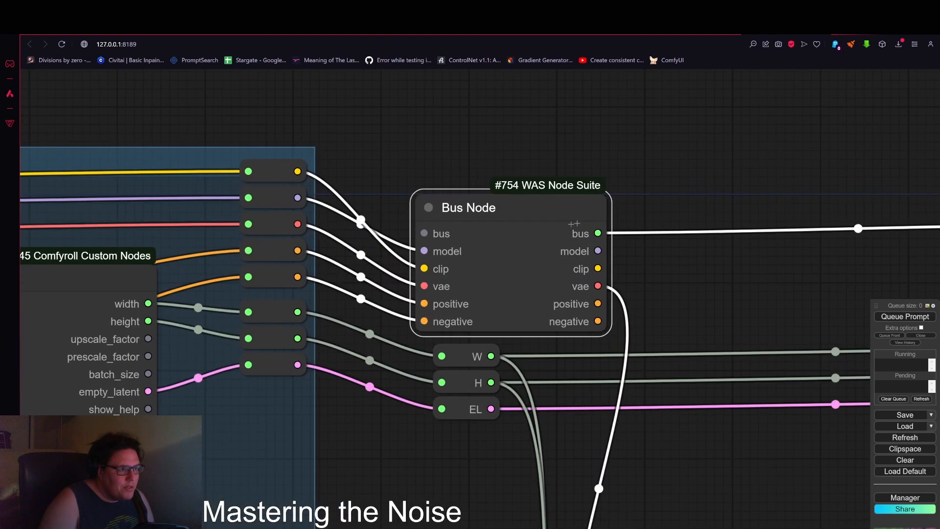
{"action": "scroll", "coordinate": [631, 207], "scroll_direction": "down", "scroll_amount": 5}
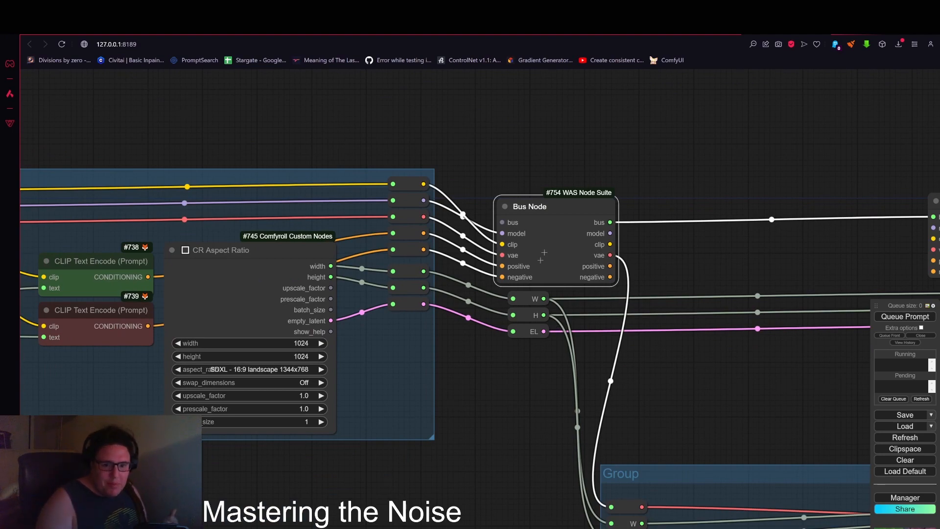
Step: Move the CR Color Gradient node slightly upward inside the noise group
{"action": "left_click_drag", "start_coordinate": [689, 262], "coordinate": [562, 270]}
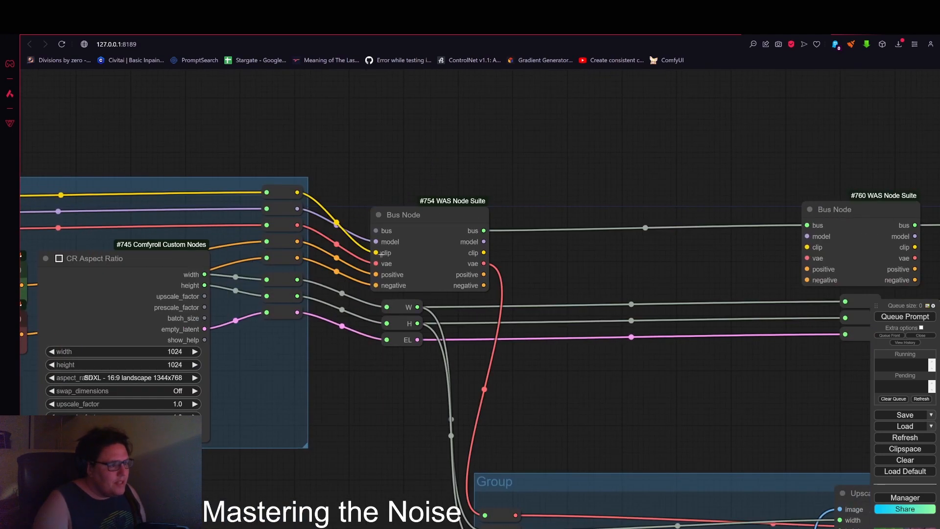
{"action": "left_click_drag", "start_coordinate": [639, 416], "coordinate": [676, 286]}
{"action": "scroll", "coordinate": [676, 285], "scroll_direction": "down", "scroll_amount": 2}
{"action": "left_click_drag", "start_coordinate": [812, 283], "coordinate": [671, 256]}
{"action": "scroll", "coordinate": [673, 256], "scroll_direction": "down", "scroll_amount": 3}
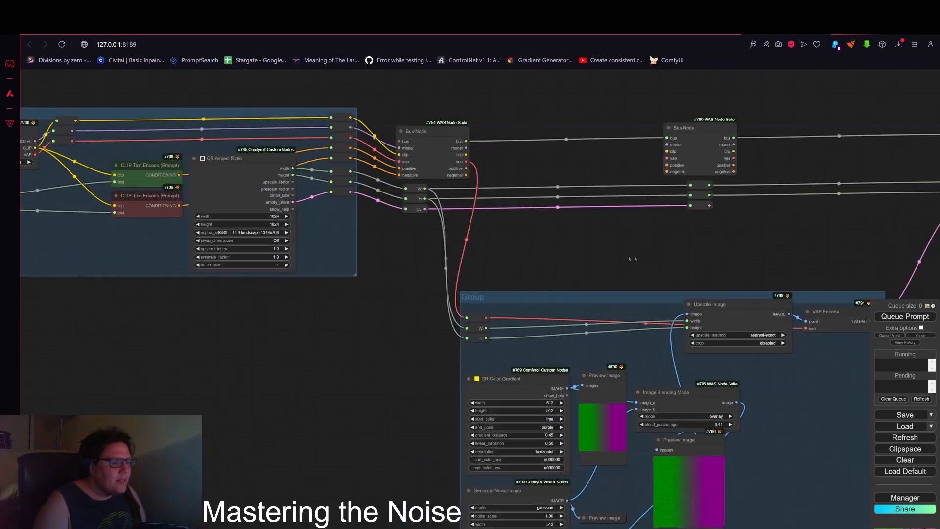
{"action": "left_click_drag", "start_coordinate": [757, 253], "coordinate": [657, 85]}
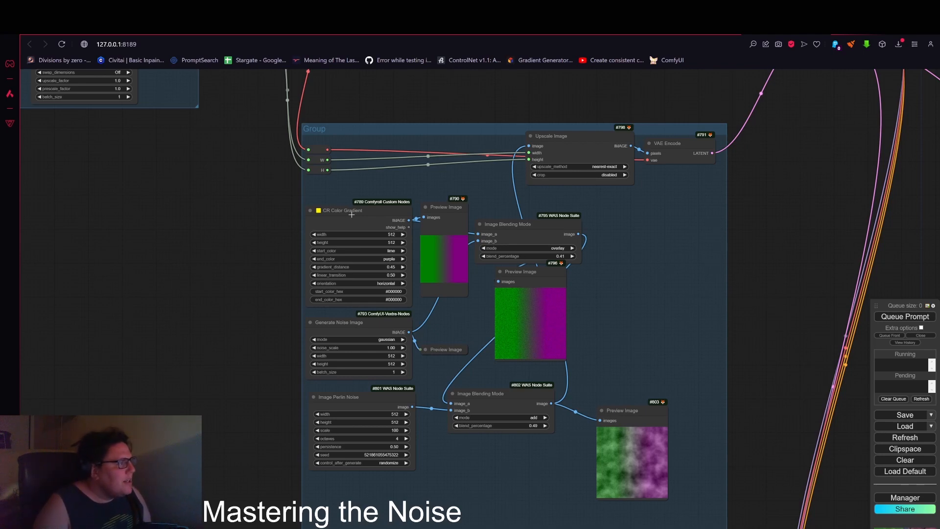
{"action": "left_click_drag", "start_coordinate": [340, 216], "coordinate": [351, 199]}
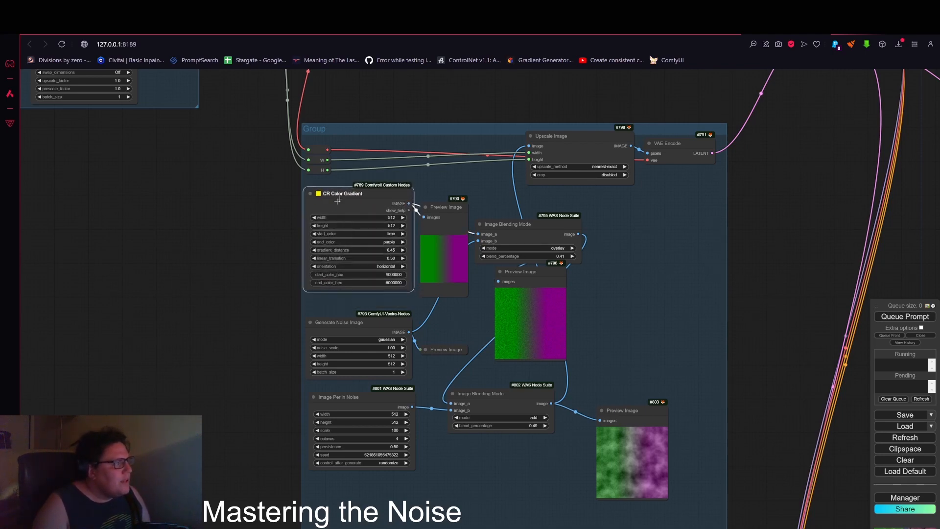
Step: Slightly reposition the CR Color Gradient and Generate Noise Image nodes to tidy the noise group
{"action": "scroll", "coordinate": [352, 199], "scroll_direction": "up", "scroll_amount": 3}
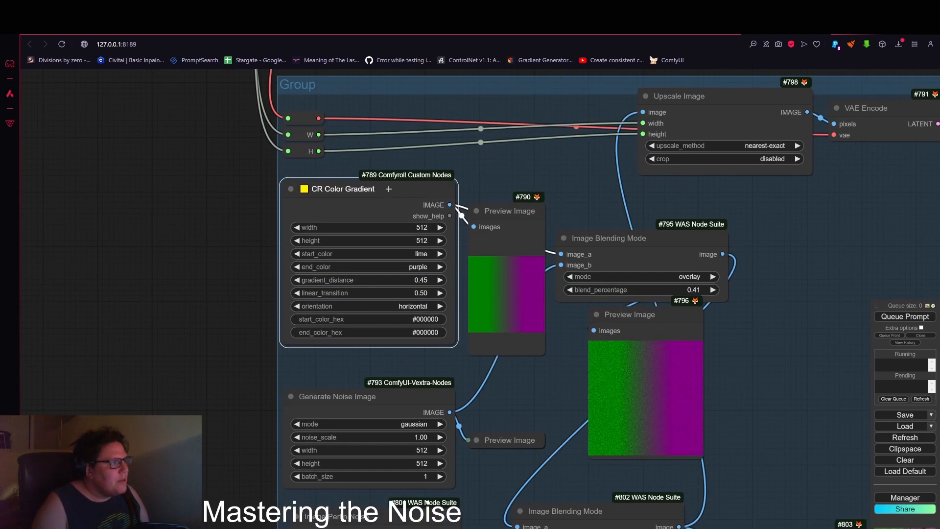
{"action": "left_click_drag", "start_coordinate": [389, 189], "coordinate": [389, 199]}
{"action": "left_click_drag", "start_coordinate": [233, 308], "coordinate": [231, 126]}
{"action": "mouse_move", "coordinate": [401, 217]}
{"action": "left_mouse_down"}
{"action": "mouse_move", "coordinate": [398, 198]}
{"action": "mouse_move", "coordinate": [400, 211]}
{"action": "left_mouse_up"}
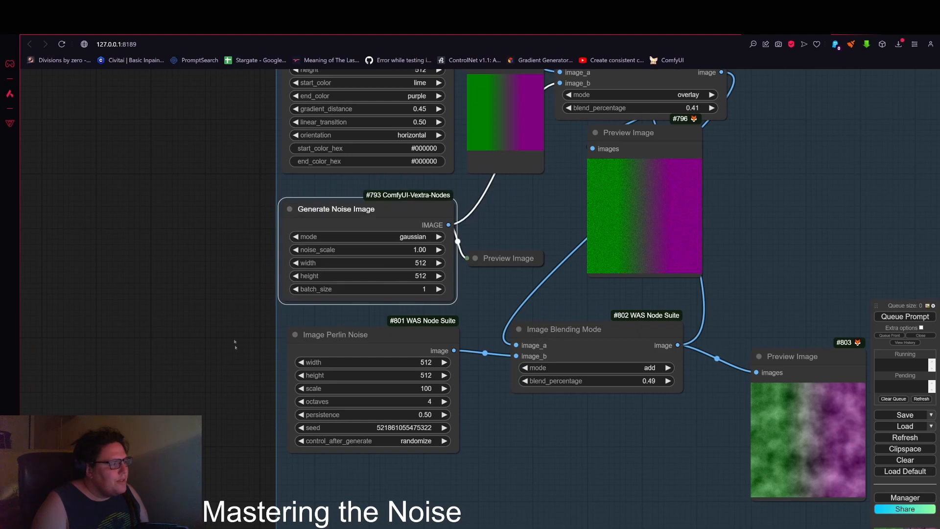
Step: Move the add-mode Image Blending Mode node up and to the right
{"action": "left_click_drag", "start_coordinate": [235, 344], "coordinate": [239, 304]}
{"action": "scroll", "coordinate": [394, 299], "scroll_direction": "up", "scroll_amount": 2}
{"action": "left_click_drag", "start_coordinate": [380, 298], "coordinate": [374, 296]}
{"action": "scroll", "coordinate": [344, 330], "scroll_direction": "down", "scroll_amount": 10}
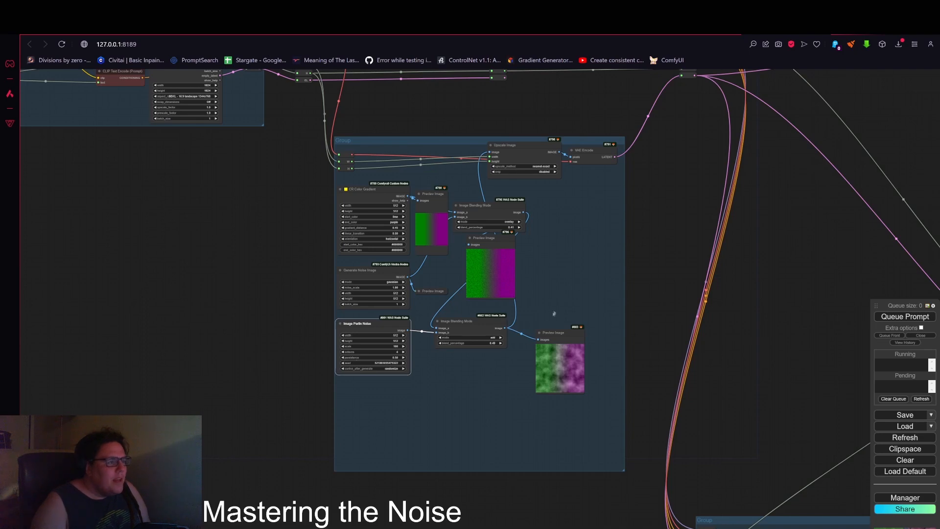
{"action": "scroll", "coordinate": [554, 314], "scroll_direction": "up", "scroll_amount": 5}
{"action": "left_click_drag", "start_coordinate": [525, 310], "coordinate": [632, 327]}
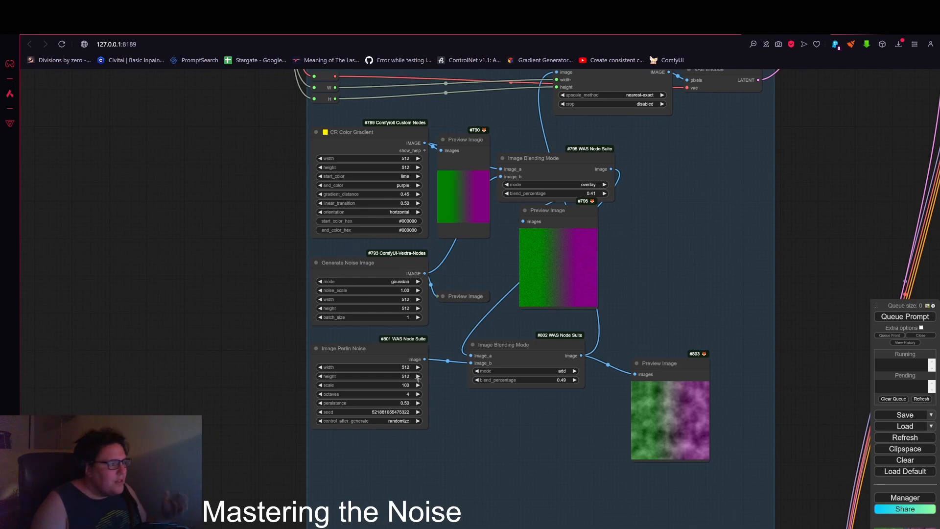
{"action": "left_click_drag", "start_coordinate": [534, 352], "coordinate": [552, 339]}
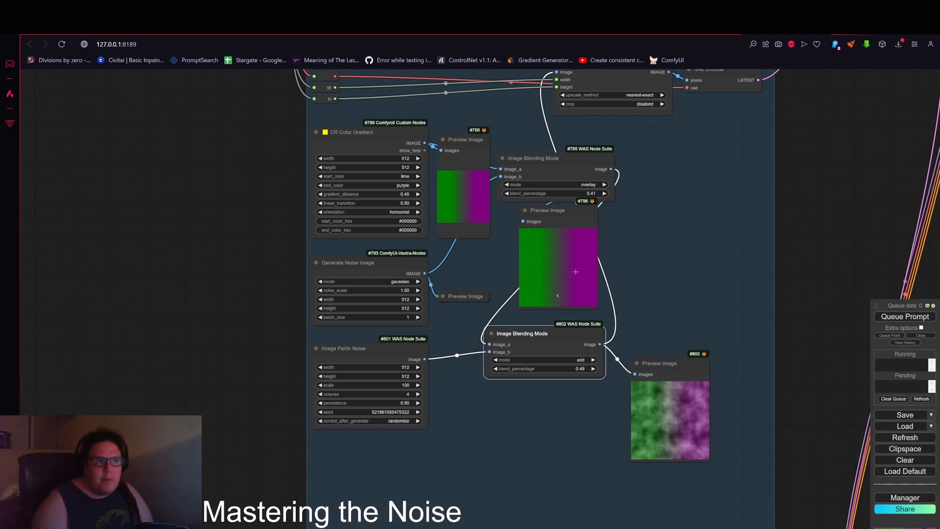
Step: Inspect the Upscale Image and VAE Encode nodes at the top of the noise group
{"action": "left_click_drag", "start_coordinate": [838, 106], "coordinate": [736, 293]}
{"action": "scroll", "coordinate": [539, 264], "scroll_direction": "up", "scroll_amount": 7}
{"action": "left_click", "coordinate": [517, 256]}
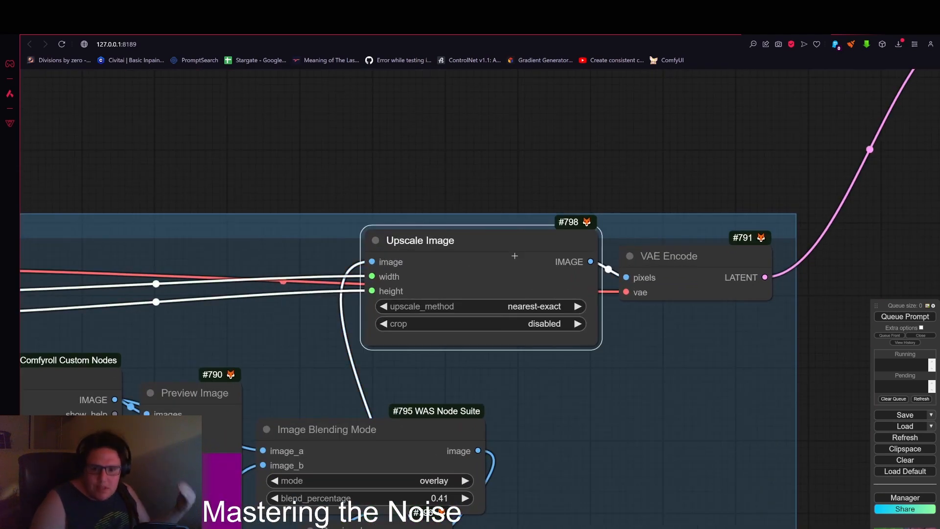
{"action": "left_click", "coordinate": [732, 265]}
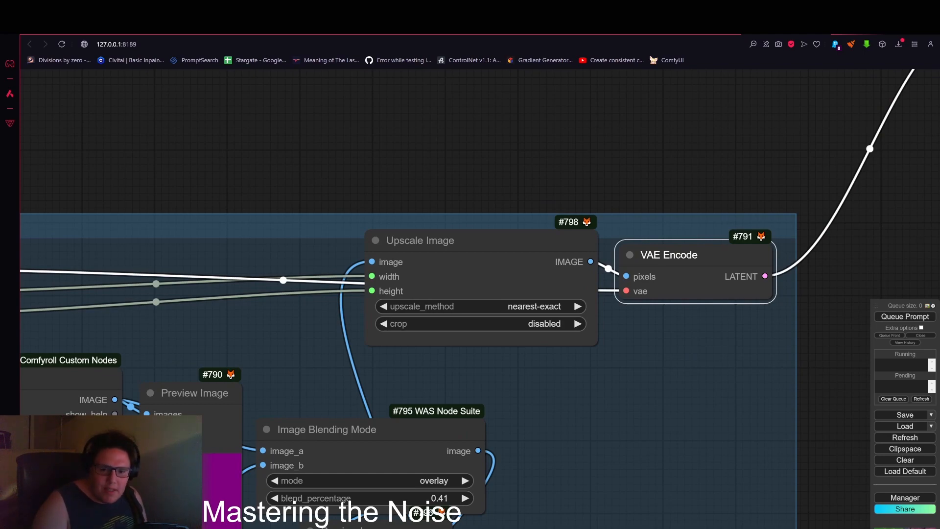
{"action": "scroll", "coordinate": [685, 205], "scroll_direction": "down", "scroll_amount": 4}
{"action": "left_click", "coordinate": [638, 204]}
{"action": "scroll", "coordinate": [639, 204], "scroll_direction": "down", "scroll_amount": 2}
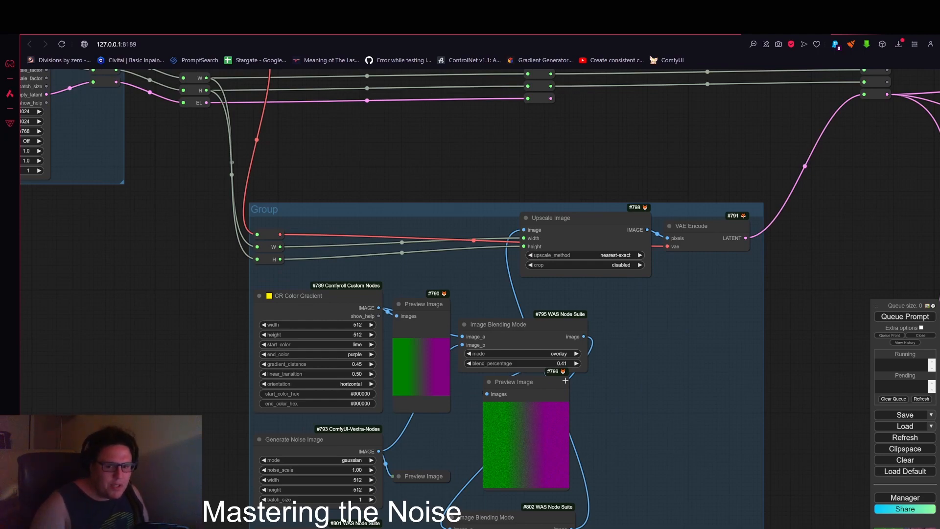
Step: Queue the prompt to run the workflow
{"action": "scroll", "coordinate": [566, 380], "scroll_direction": "down", "scroll_amount": 8}
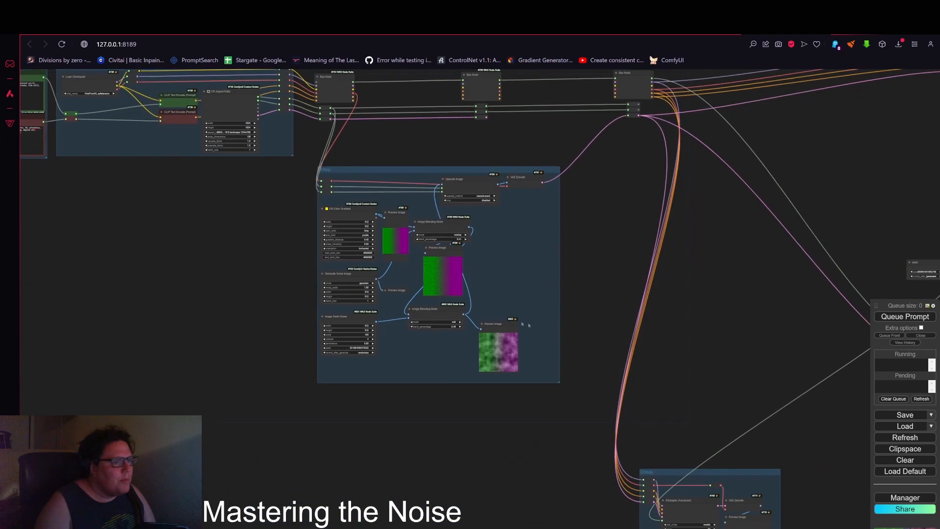
{"action": "left_click_drag", "start_coordinate": [597, 338], "coordinate": [484, 320]}
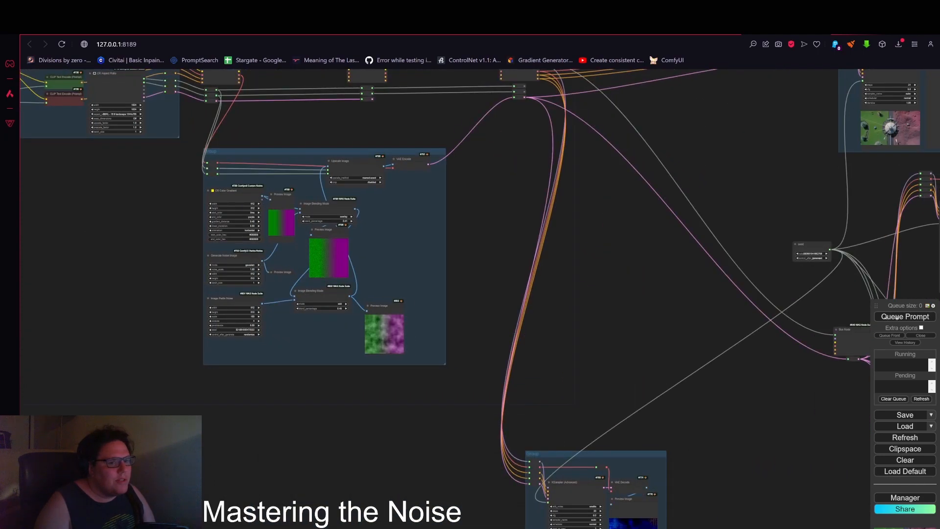
{"action": "left_click", "coordinate": [907, 317]}
{"action": "scroll", "coordinate": [577, 251], "scroll_direction": "down", "scroll_amount": 3}
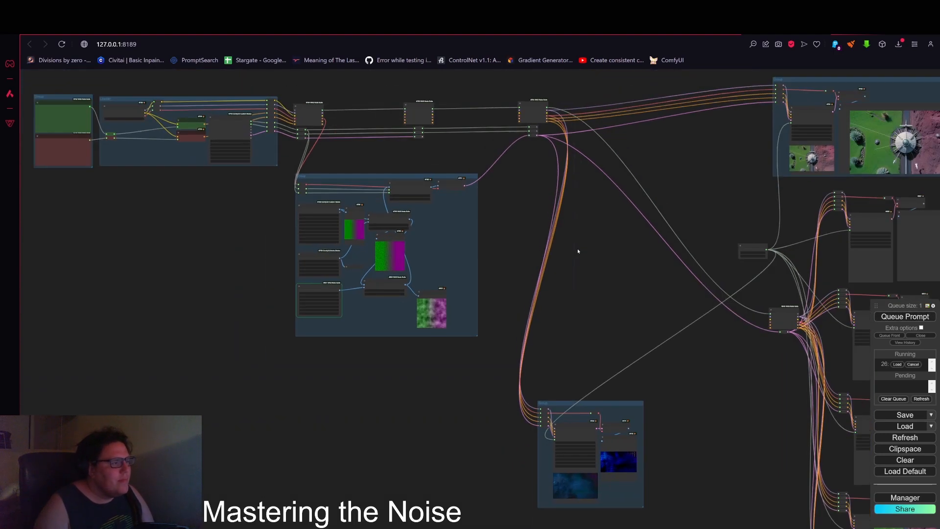
Step: Move the Preview Image node after the add-mode blend to the right
{"action": "scroll", "coordinate": [338, 296], "scroll_direction": "up", "scroll_amount": 10}
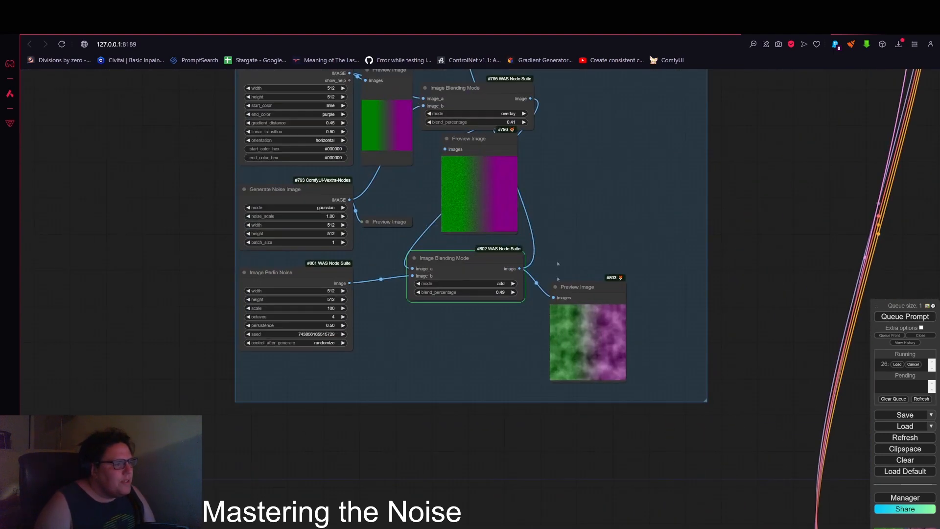
{"action": "left_click_drag", "start_coordinate": [606, 299], "coordinate": [685, 314]}
{"action": "left_click_drag", "start_coordinate": [790, 271], "coordinate": [620, 308]}
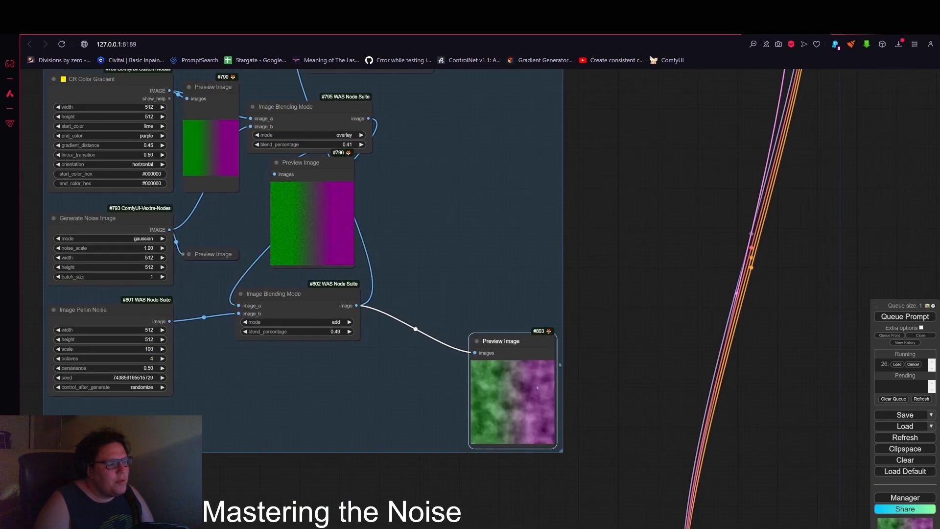
Step: Examine the first KSampler group's generated preview image at the top right of the workflow
{"action": "scroll", "coordinate": [626, 245], "scroll_direction": "down", "scroll_amount": 5}
{"action": "left_click_drag", "start_coordinate": [425, 81], "coordinate": [419, 247]}
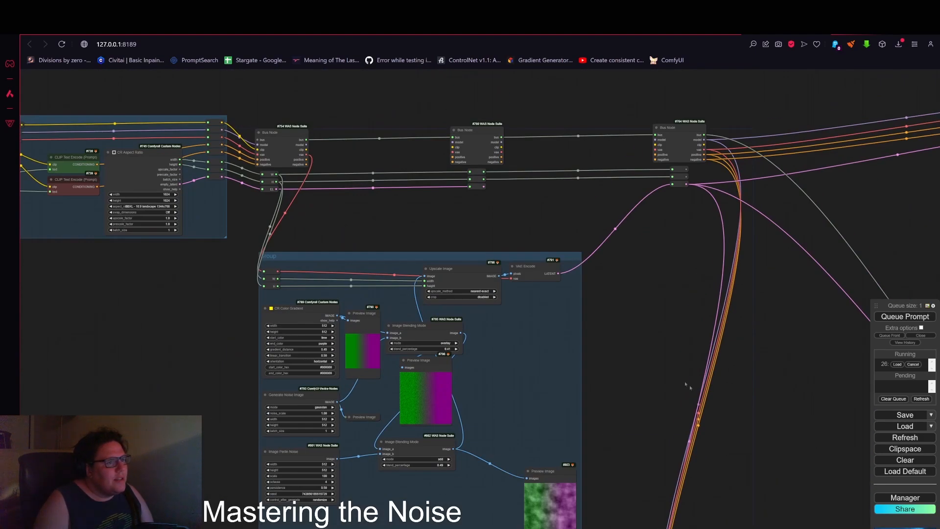
{"action": "left_click_drag", "start_coordinate": [688, 386], "coordinate": [265, 350]}
{"action": "left_click_drag", "start_coordinate": [595, 133], "coordinate": [460, 190]}
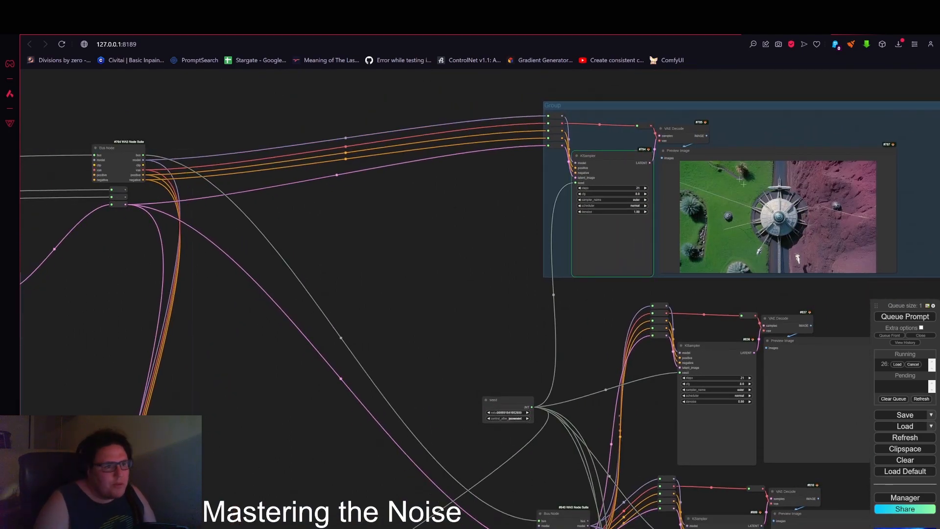
{"action": "left_click_drag", "start_coordinate": [457, 300], "coordinate": [366, 310]}
{"action": "left_click_drag", "start_coordinate": [401, 284], "coordinate": [330, 289]}
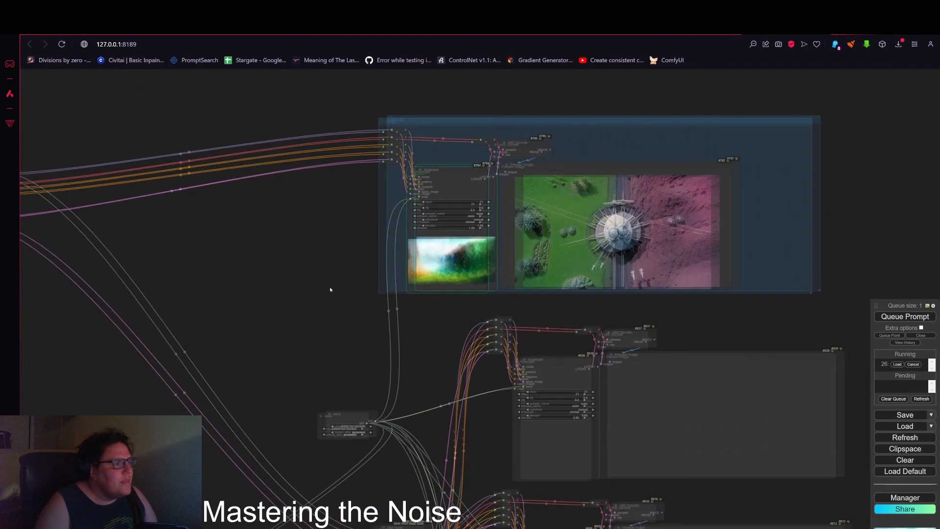
{"action": "scroll", "coordinate": [495, 240], "scroll_direction": "up", "scroll_amount": 9}
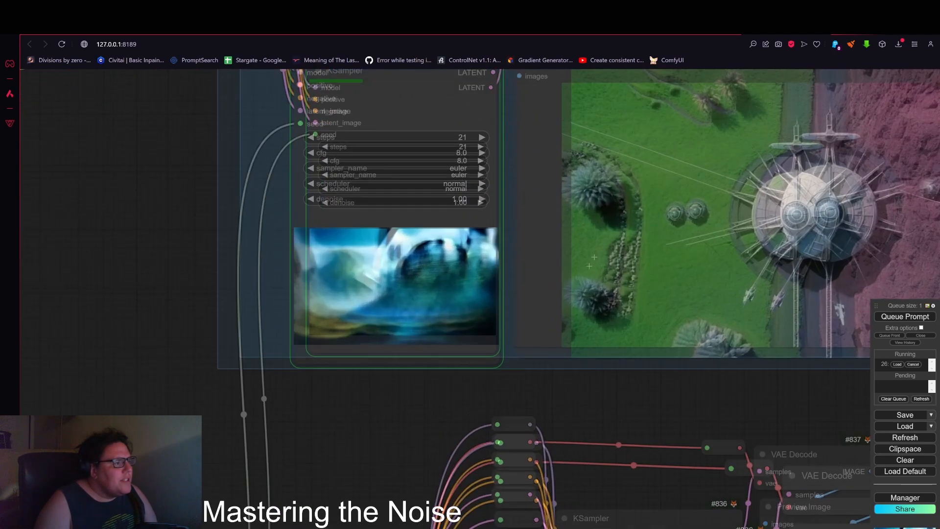
{"action": "scroll", "coordinate": [486, 388], "scroll_direction": "down", "scroll_amount": 3}
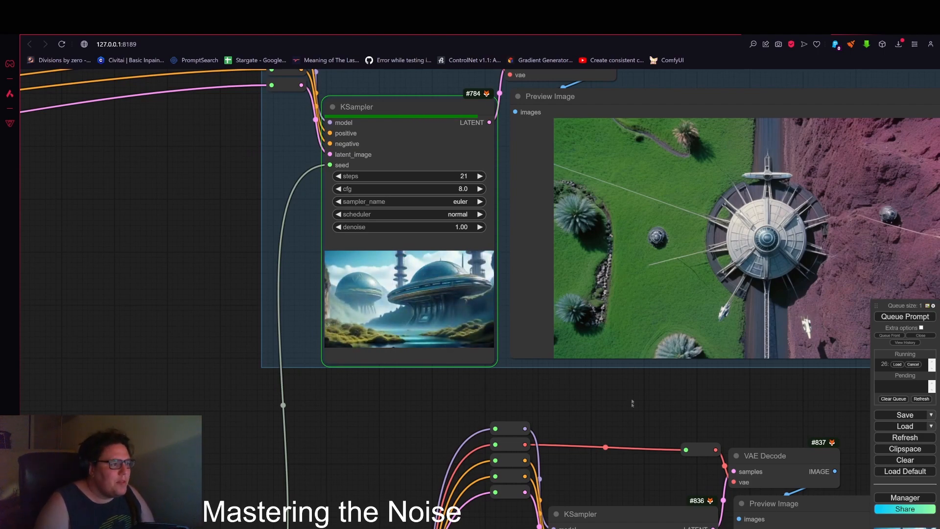
{"action": "scroll", "coordinate": [631, 404], "scroll_direction": "down", "scroll_amount": 4}
{"action": "scroll", "coordinate": [626, 405], "scroll_direction": "down", "scroll_amount": 3}
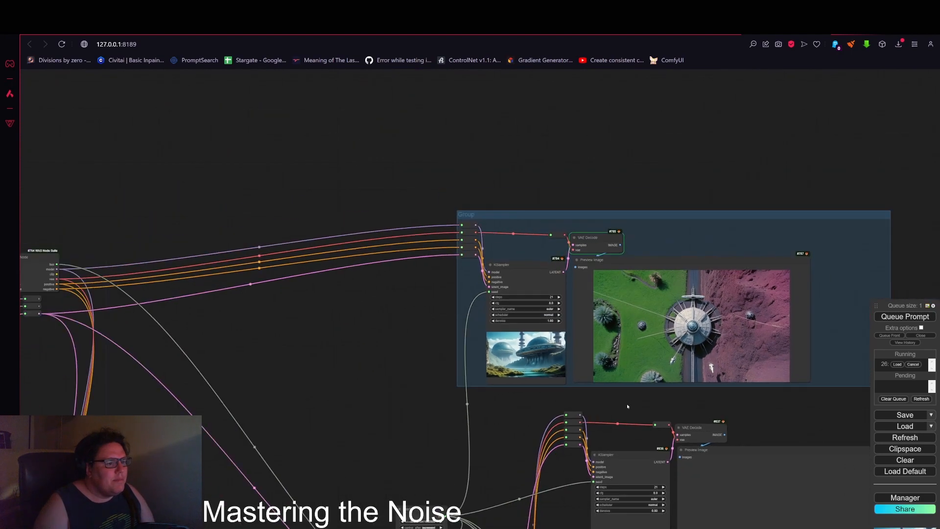
Step: Compare the noise group's blended preview with the first KSampler group's output image
{"action": "left_click_drag", "start_coordinate": [626, 405], "coordinate": [659, 386]}
{"action": "scroll", "coordinate": [659, 385], "scroll_direction": "down", "scroll_amount": 4}
{"action": "left_click_drag", "start_coordinate": [440, 416], "coordinate": [617, 211]}
{"action": "scroll", "coordinate": [380, 296], "scroll_direction": "up", "scroll_amount": 9}
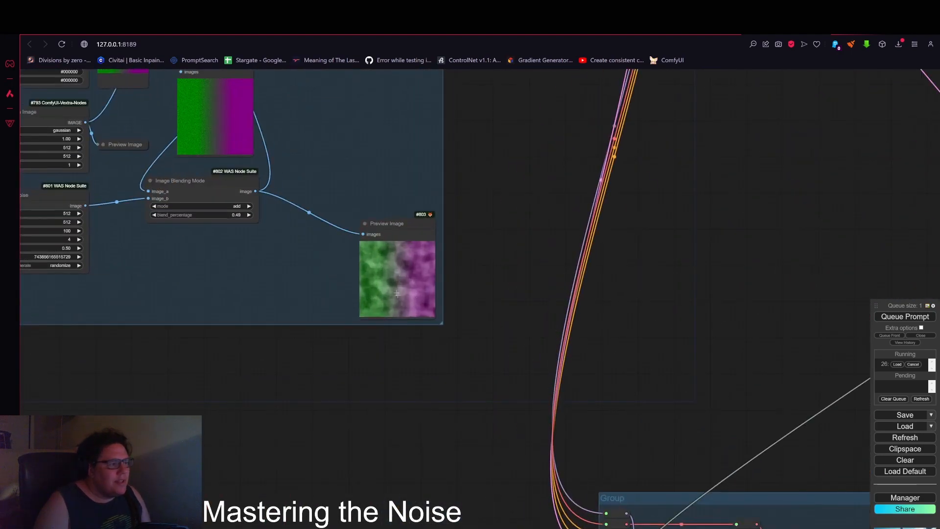
{"action": "scroll", "coordinate": [396, 294], "scroll_direction": "up", "scroll_amount": 2}
{"action": "scroll", "coordinate": [426, 279], "scroll_direction": "down", "scroll_amount": 5}
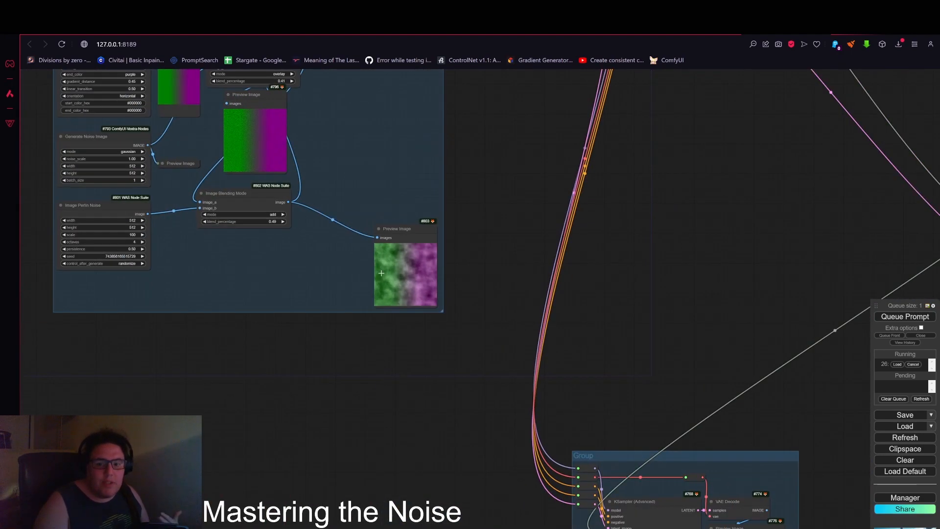
{"action": "scroll", "coordinate": [441, 267], "scroll_direction": "down", "scroll_amount": 4}
{"action": "left_click_drag", "start_coordinate": [737, 124], "coordinate": [464, 499]}
{"action": "left_click_drag", "start_coordinate": [777, 368], "coordinate": [579, 273]}
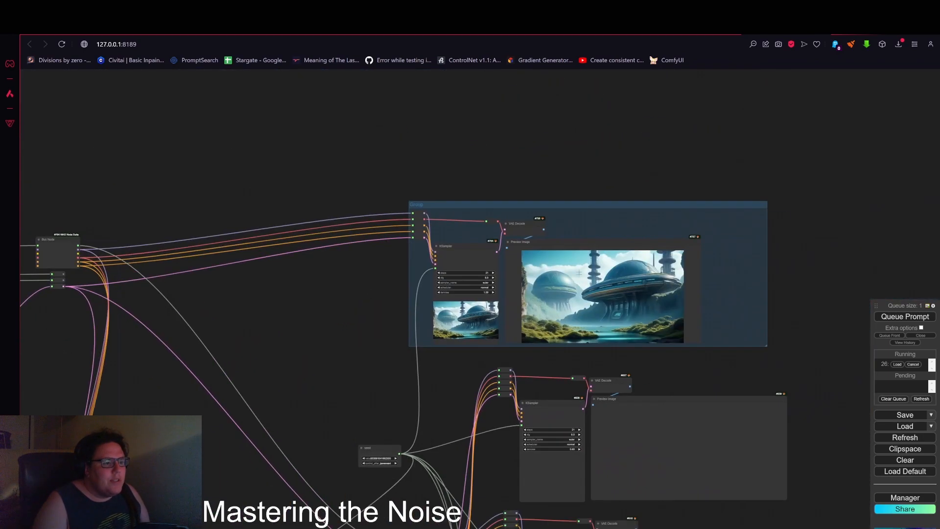
{"action": "scroll", "coordinate": [579, 273], "scroll_direction": "up", "scroll_amount": 5}
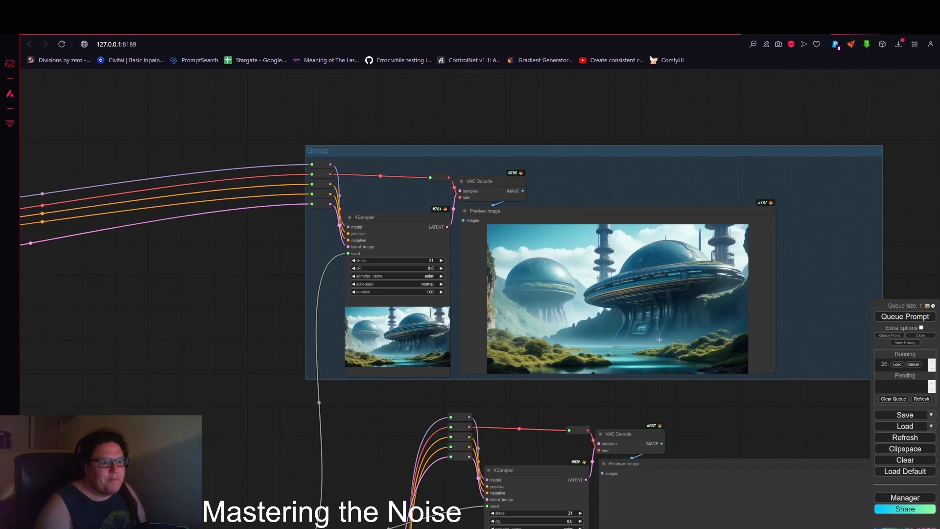
{"action": "scroll", "coordinate": [659, 339], "scroll_direction": "down", "scroll_amount": 6}
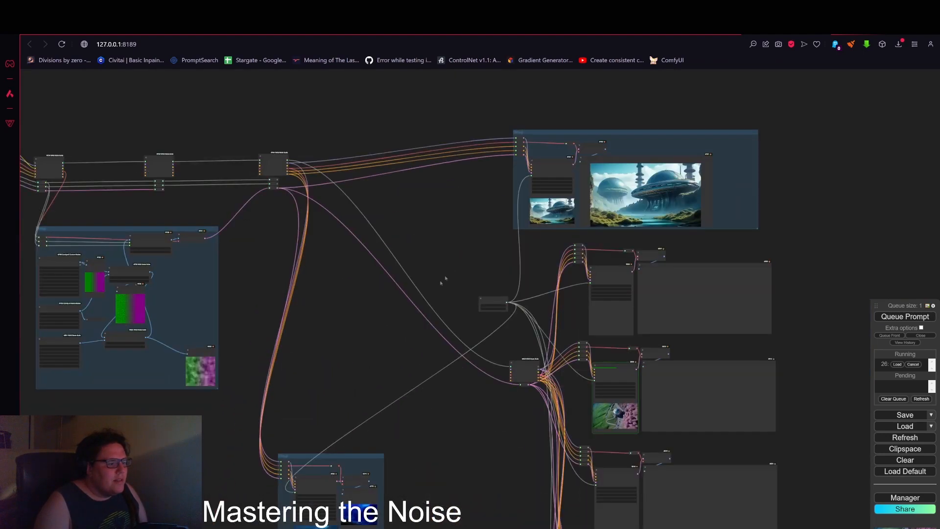
Step: Inspect the KSampler rows further down the workflow and their generated previews
{"action": "left_click_drag", "start_coordinate": [321, 361], "coordinate": [340, 281]}
{"action": "left_click_drag", "start_coordinate": [504, 376], "coordinate": [376, 364]}
{"action": "scroll", "coordinate": [522, 318], "scroll_direction": "up", "scroll_amount": 5}
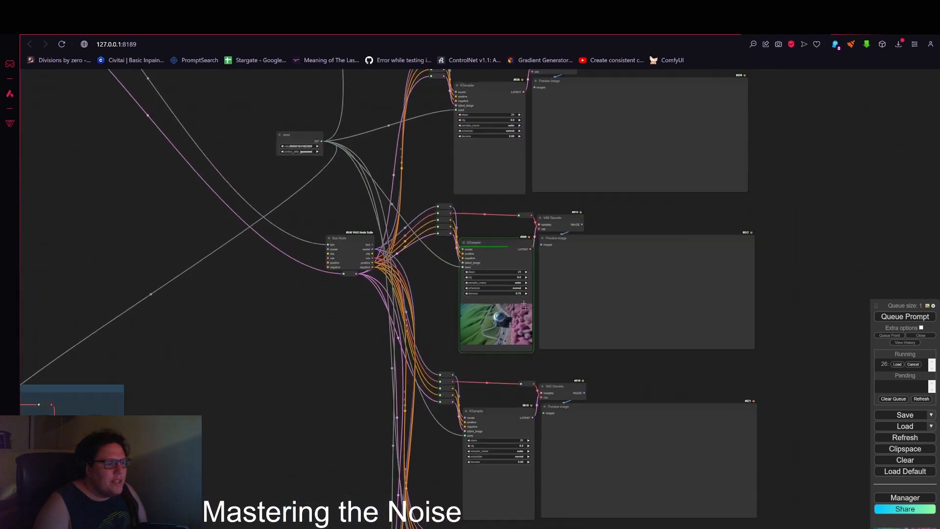
{"action": "scroll", "coordinate": [549, 318], "scroll_direction": "down", "scroll_amount": 2}
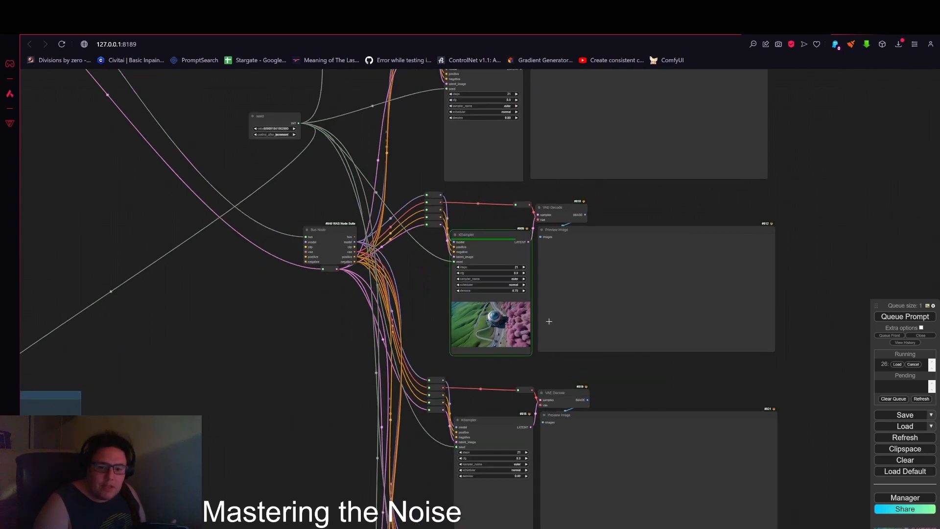
{"action": "scroll", "coordinate": [546, 323], "scroll_direction": "up", "scroll_amount": 3}
{"action": "scroll", "coordinate": [531, 327], "scroll_direction": "down", "scroll_amount": 2}
{"action": "scroll", "coordinate": [516, 309], "scroll_direction": "up", "scroll_amount": 3}
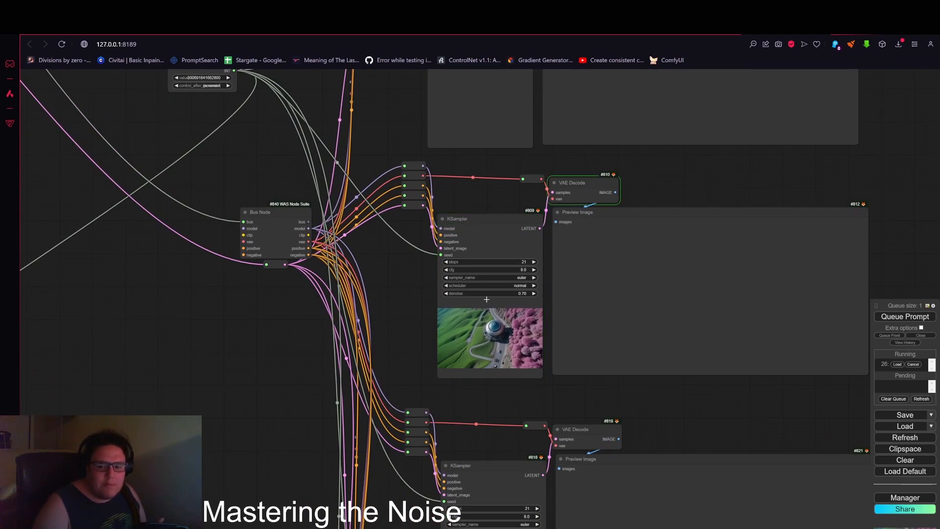
{"action": "scroll", "coordinate": [509, 336], "scroll_direction": "down", "scroll_amount": 3}
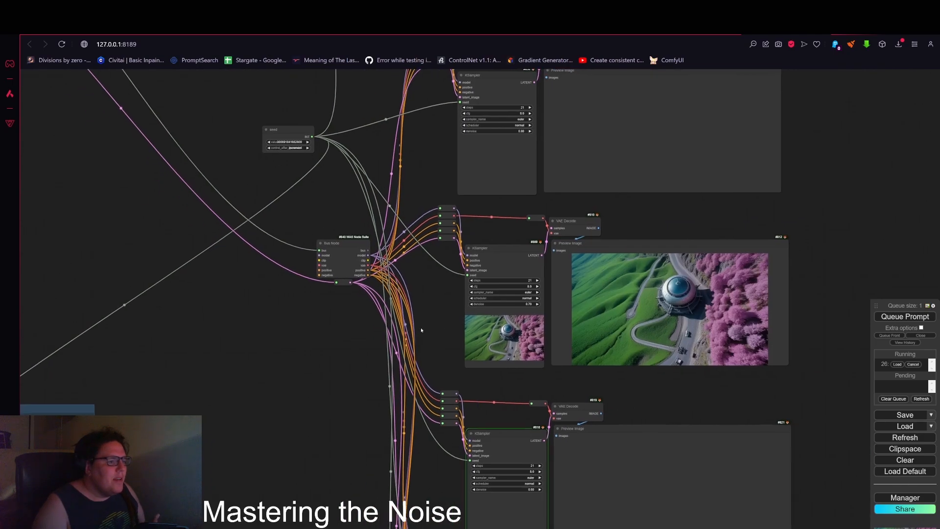
{"action": "scroll", "coordinate": [421, 330], "scroll_direction": "down", "scroll_amount": 5}
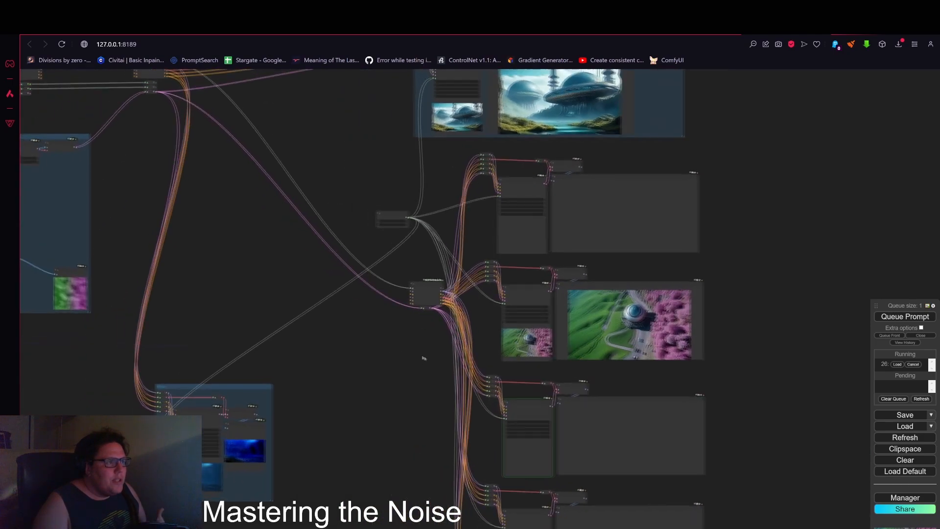
Step: Survey the whole workflow and the remaining KSampler rows' preview images
{"action": "left_click_drag", "start_coordinate": [424, 358], "coordinate": [647, 371]}
{"action": "left_click_drag", "start_coordinate": [447, 251], "coordinate": [500, 345]}
{"action": "scroll", "coordinate": [443, 277], "scroll_direction": "up", "scroll_amount": 4}
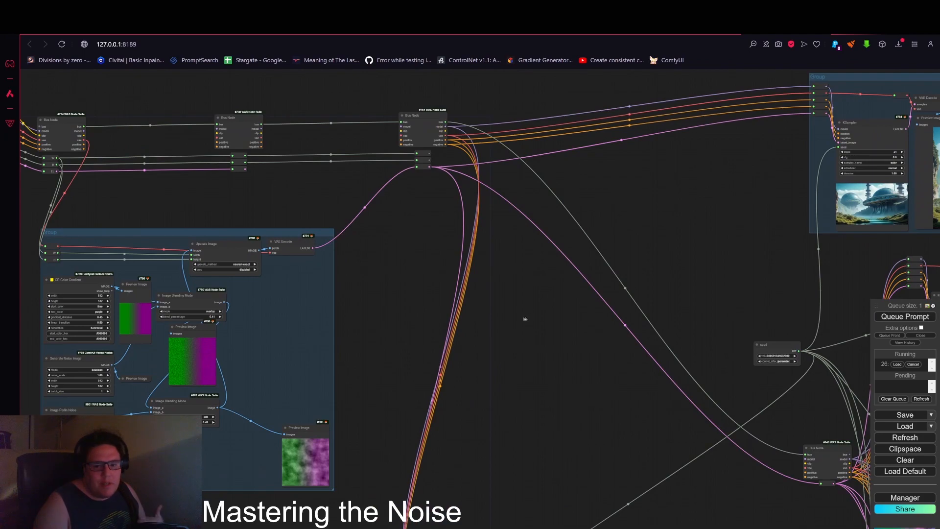
{"action": "scroll", "coordinate": [510, 314], "scroll_direction": "down", "scroll_amount": 2}
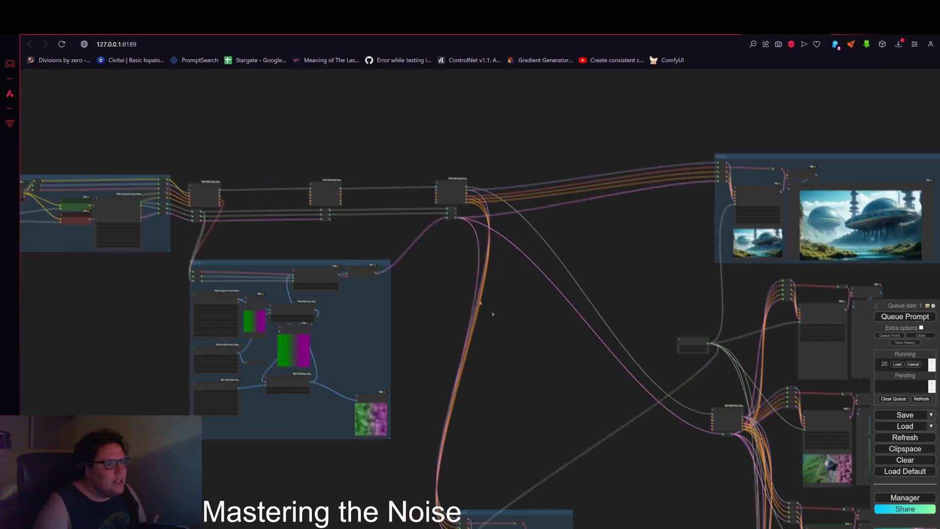
{"action": "left_click_drag", "start_coordinate": [493, 315], "coordinate": [412, 228]}
{"action": "left_click_drag", "start_coordinate": [439, 337], "coordinate": [305, 236]}
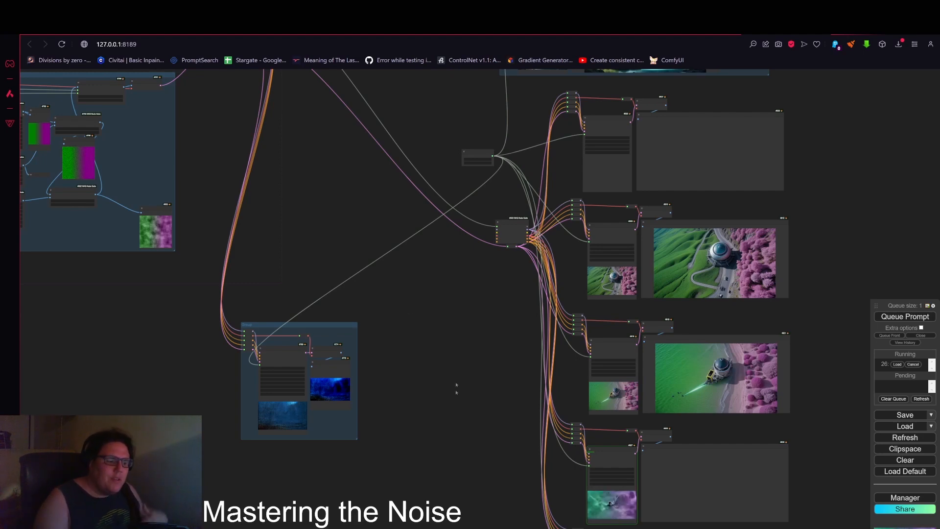
{"action": "left_click_drag", "start_coordinate": [454, 392], "coordinate": [414, 194]}
{"action": "scroll", "coordinate": [592, 283], "scroll_direction": "up", "scroll_amount": 9}
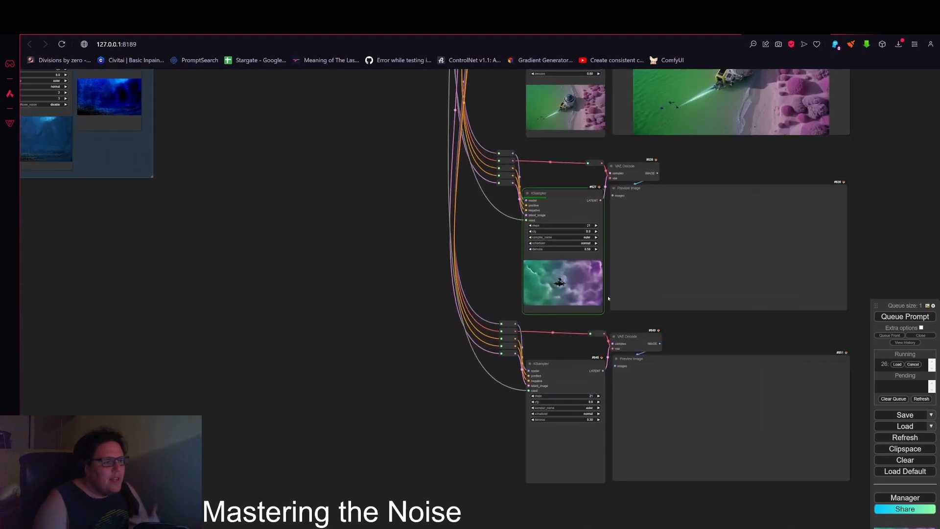
{"action": "scroll", "coordinate": [547, 284], "scroll_direction": "down", "scroll_amount": 8}
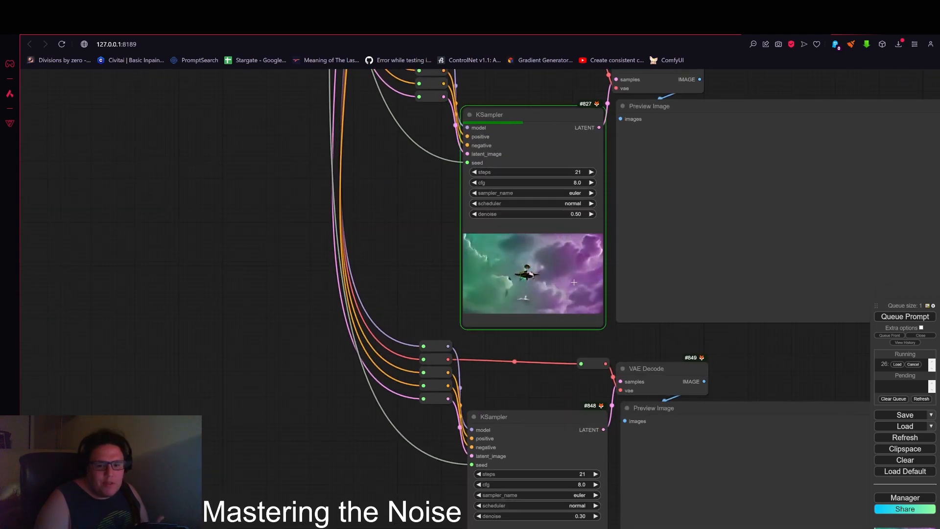
Step: Move the blended-noise Preview Image node out of the noise group down beside the lower KSamplers
{"action": "left_click_drag", "start_coordinate": [400, 186], "coordinate": [468, 300]}
{"action": "scroll", "coordinate": [468, 305], "scroll_direction": "down", "scroll_amount": 4}
{"action": "left_click_drag", "start_coordinate": [423, 260], "coordinate": [424, 285]}
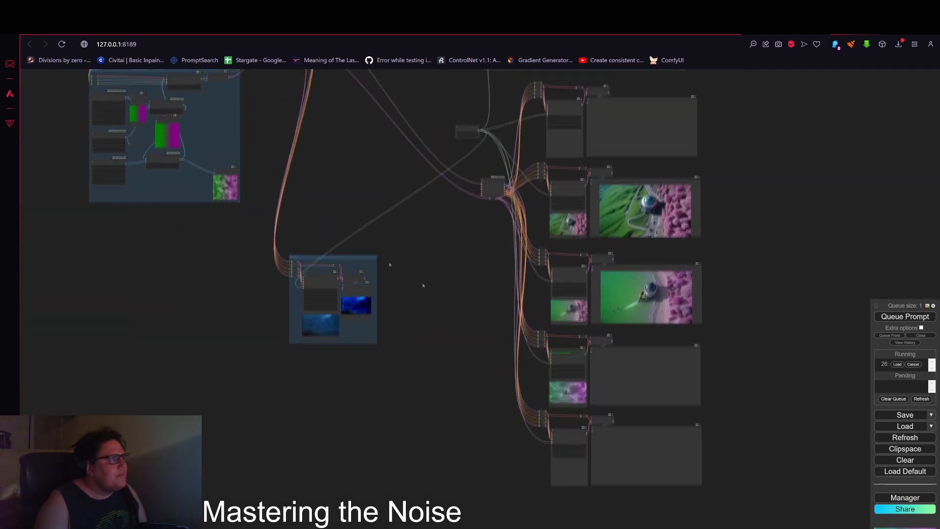
{"action": "left_click_drag", "start_coordinate": [224, 175], "coordinate": [539, 384]}
{"action": "scroll", "coordinate": [539, 385], "scroll_direction": "up", "scroll_amount": 12}
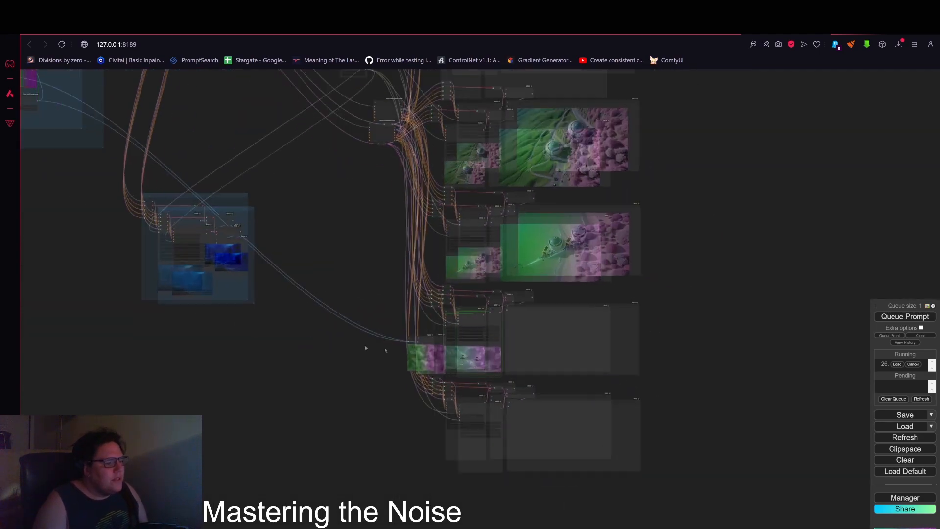
Step: Position the blended-noise Preview Image node to the left of the bottom KSampler, below its reroute nodes
{"action": "scroll", "coordinate": [453, 274], "scroll_direction": "up", "scroll_amount": 4}
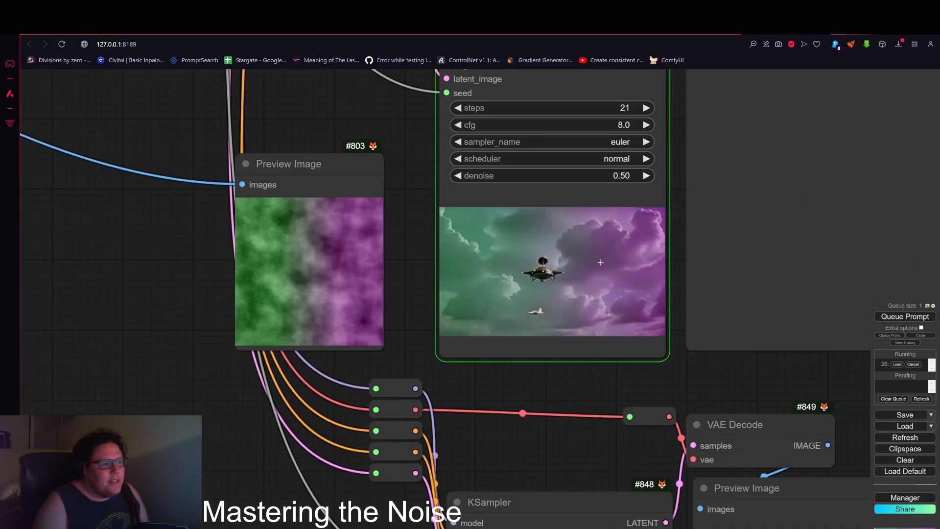
{"action": "scroll", "coordinate": [578, 295], "scroll_direction": "down", "scroll_amount": 2}
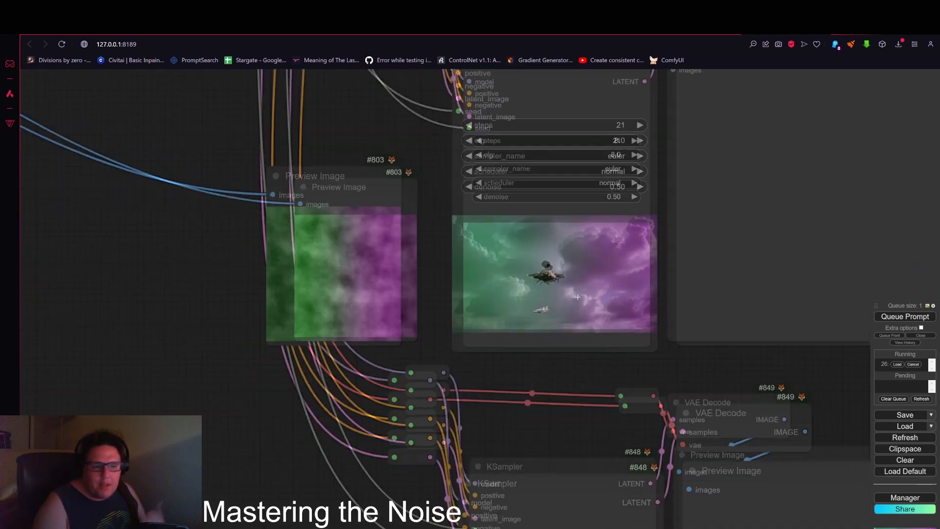
{"action": "scroll", "coordinate": [578, 296], "scroll_direction": "down", "scroll_amount": 3}
{"action": "left_click_drag", "start_coordinate": [428, 213], "coordinate": [400, 412]}
{"action": "left_click_drag", "start_coordinate": [433, 281], "coordinate": [413, 143]}
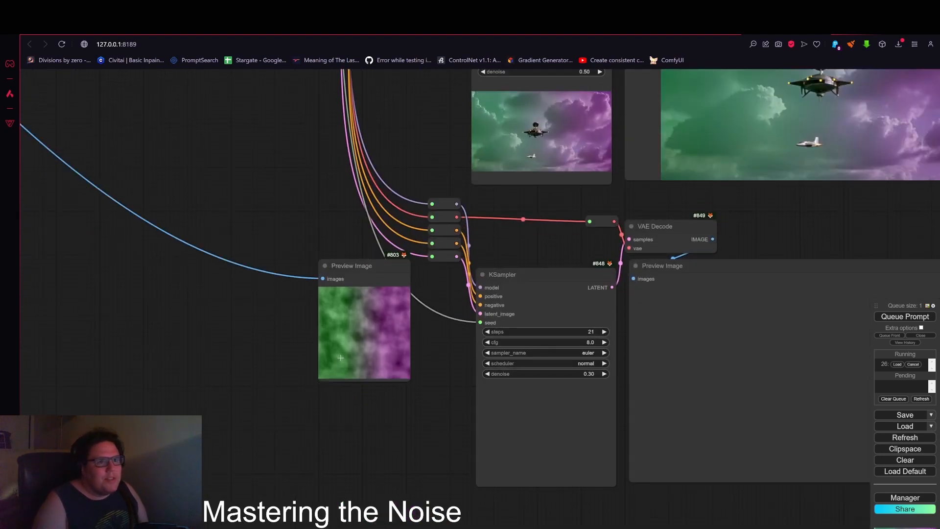
{"action": "scroll", "coordinate": [386, 372], "scroll_direction": "down", "scroll_amount": 3}
{"action": "scroll", "coordinate": [400, 394], "scroll_direction": "up", "scroll_amount": 3}
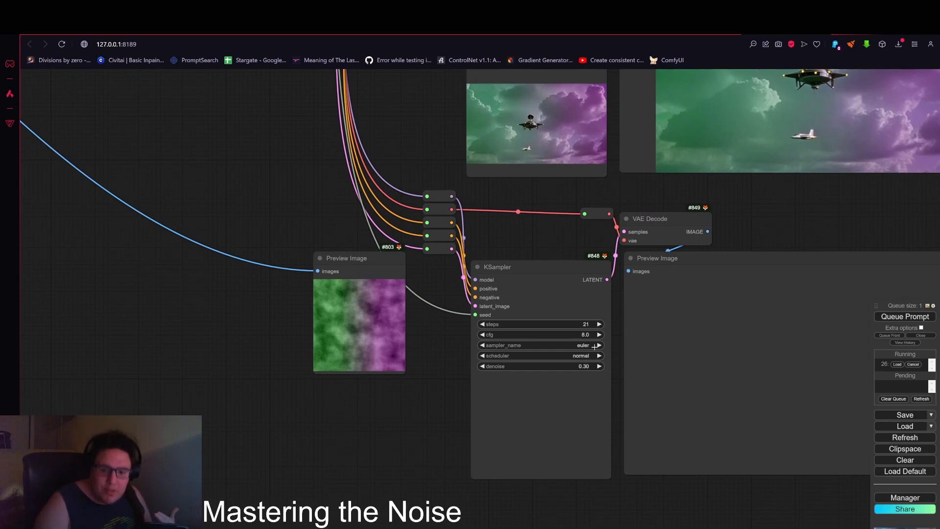
{"action": "scroll", "coordinate": [534, 366], "scroll_direction": "down", "scroll_amount": 3}
{"action": "left_click_drag", "start_coordinate": [377, 281], "coordinate": [407, 326]}
{"action": "left_click_drag", "start_coordinate": [327, 274], "coordinate": [251, 323]}
{"action": "scroll", "coordinate": [245, 328], "scroll_direction": "down", "scroll_amount": 5}
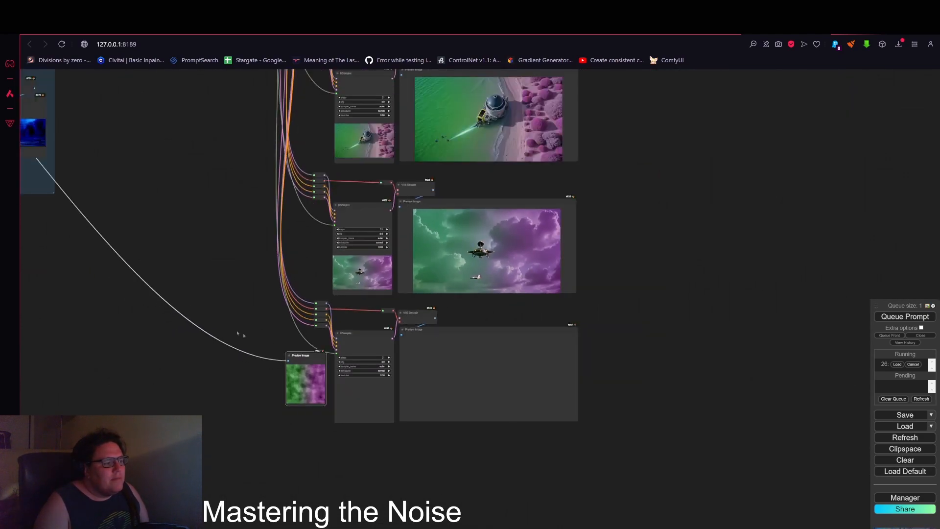
{"action": "scroll", "coordinate": [323, 254], "scroll_direction": "up", "scroll_amount": 2}
{"action": "left_click_drag", "start_coordinate": [330, 249], "coordinate": [389, 388]}
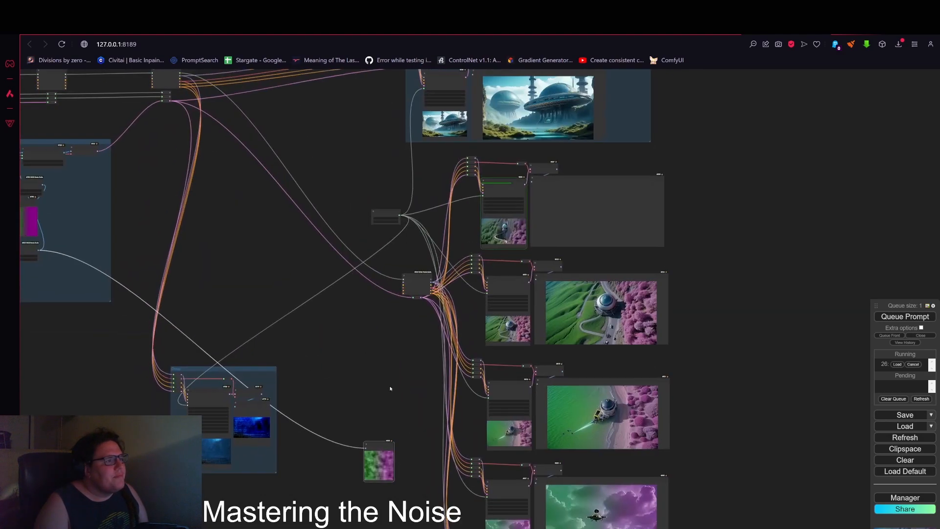
Step: Review the generated images in each KSampler row across the workflow
{"action": "scroll", "coordinate": [542, 223], "scroll_direction": "up", "scroll_amount": 10}
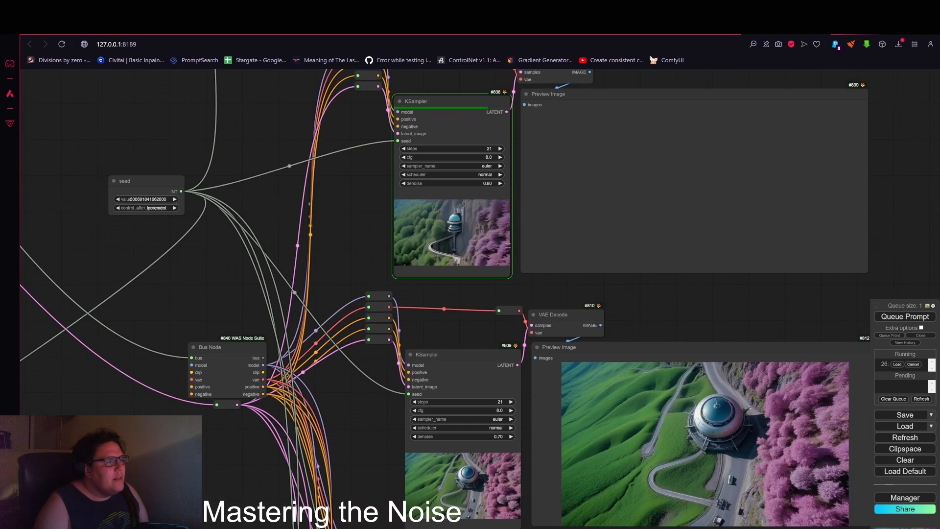
{"action": "scroll", "coordinate": [502, 267], "scroll_direction": "down", "scroll_amount": 8}
{"action": "left_click_drag", "start_coordinate": [402, 380], "coordinate": [378, 378]}
{"action": "scroll", "coordinate": [568, 372], "scroll_direction": "up", "scroll_amount": 5}
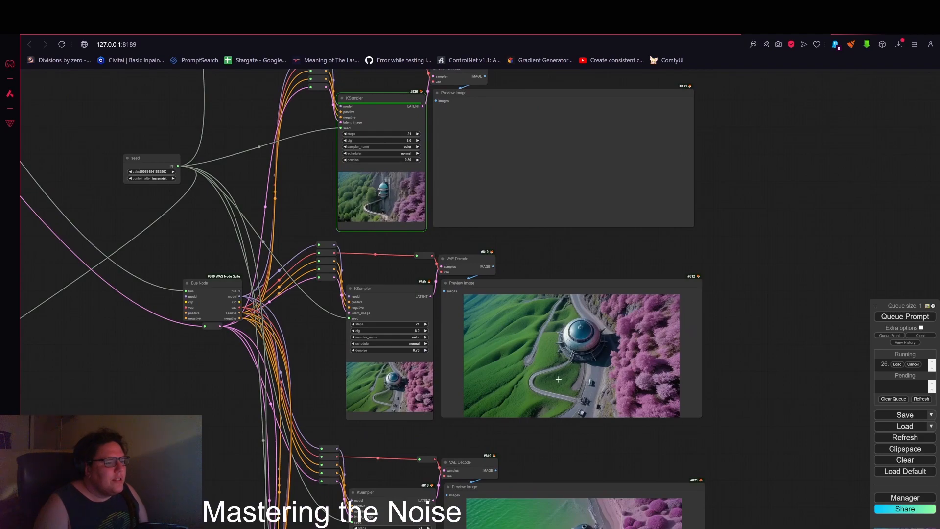
{"action": "scroll", "coordinate": [566, 372], "scroll_direction": "up", "scroll_amount": 2}
{"action": "scroll", "coordinate": [565, 376], "scroll_direction": "down", "scroll_amount": 10}
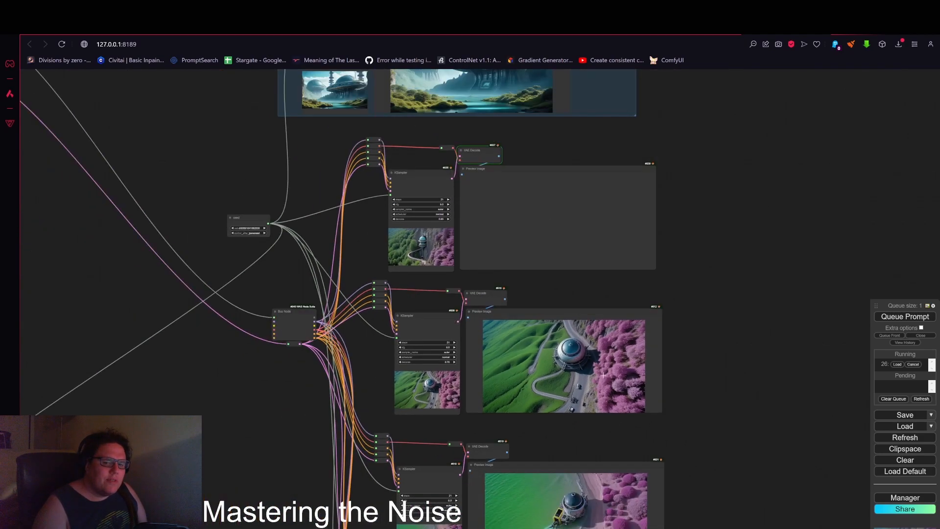
{"action": "scroll", "coordinate": [448, 311], "scroll_direction": "up", "scroll_amount": 10}
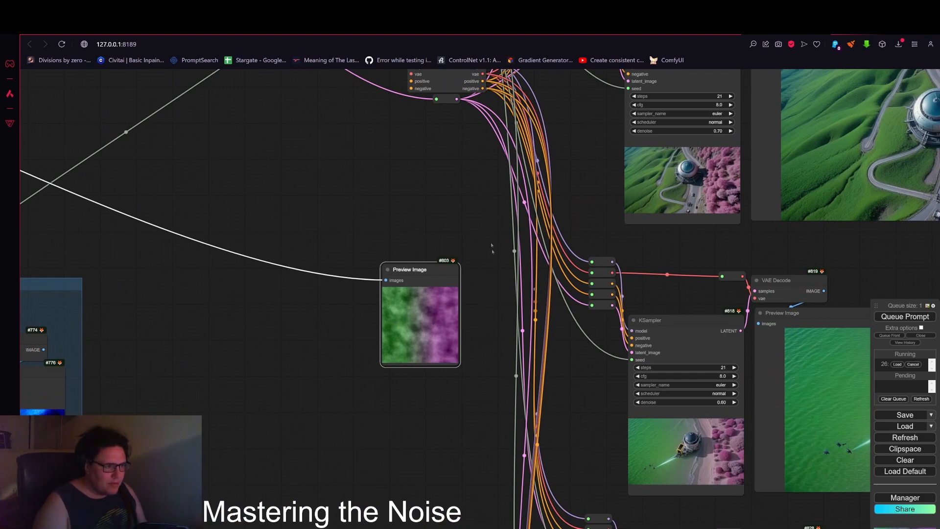
{"action": "scroll", "coordinate": [395, 320], "scroll_direction": "down", "scroll_amount": 5}
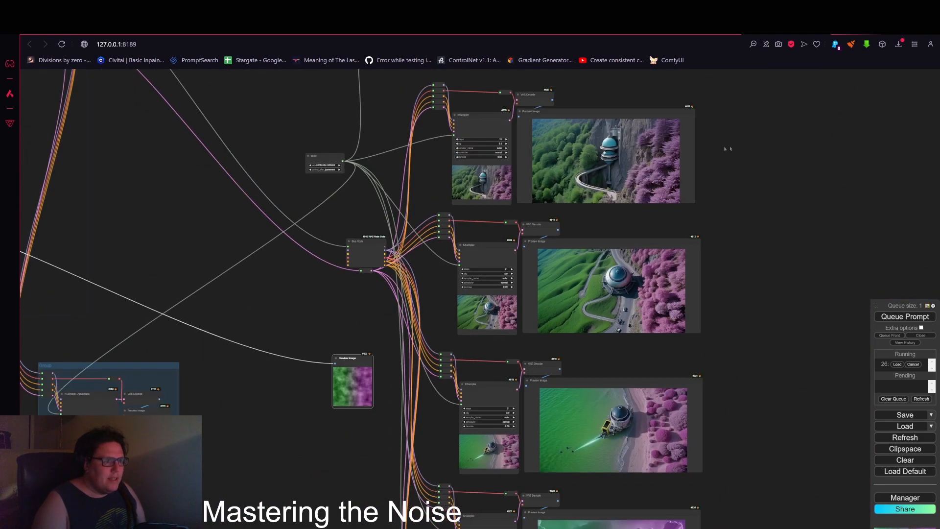
{"action": "left_click_drag", "start_coordinate": [726, 147], "coordinate": [759, 242]}
{"action": "scroll", "coordinate": [679, 267], "scroll_direction": "up", "scroll_amount": 5}
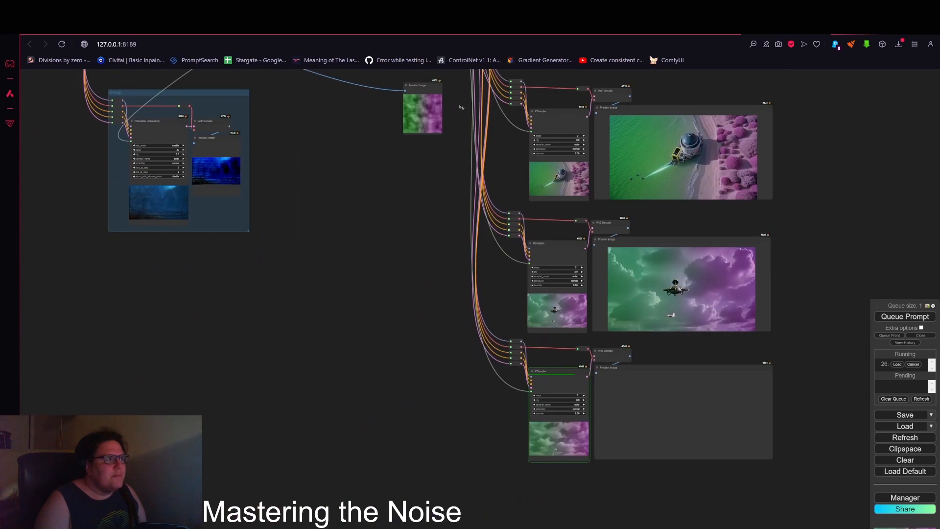
Step: Move the blended-noise Preview Image node down next to the bottom KSampler row
{"action": "left_click_drag", "start_coordinate": [420, 92], "coordinate": [425, 339]}
{"action": "left_click_drag", "start_coordinate": [474, 360], "coordinate": [455, 320]}
{"action": "scroll", "coordinate": [454, 321], "scroll_direction": "up", "scroll_amount": 10}
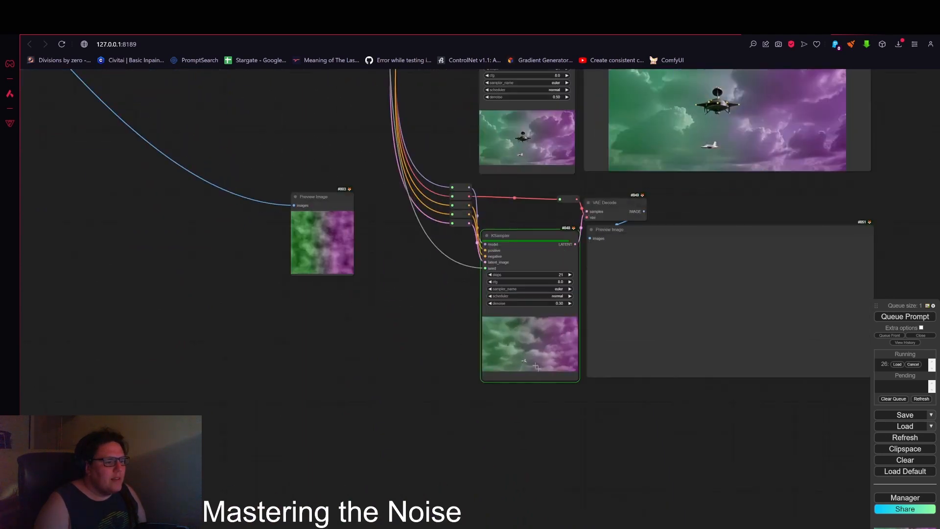
Step: Inspect the bottom KSampler's generated image up close
{"action": "scroll", "coordinate": [493, 358], "scroll_direction": "down", "scroll_amount": 10}
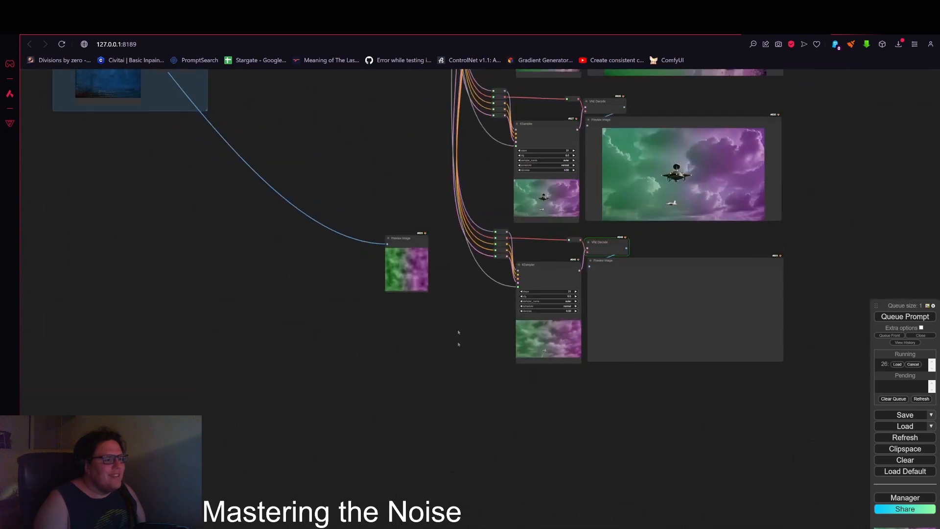
{"action": "left_click_drag", "start_coordinate": [414, 360], "coordinate": [403, 206]}
{"action": "left_click_drag", "start_coordinate": [570, 441], "coordinate": [434, 343]}
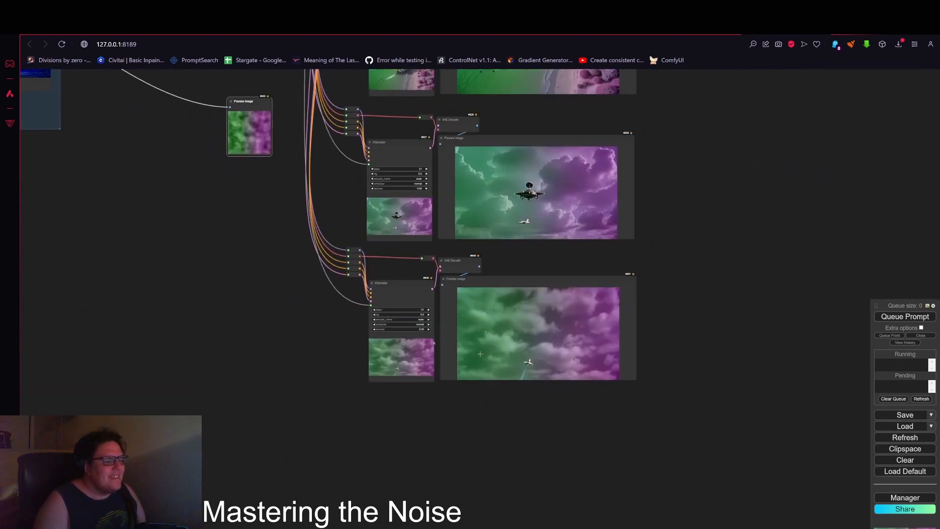
{"action": "scroll", "coordinate": [480, 353], "scroll_direction": "up", "scroll_amount": 8}
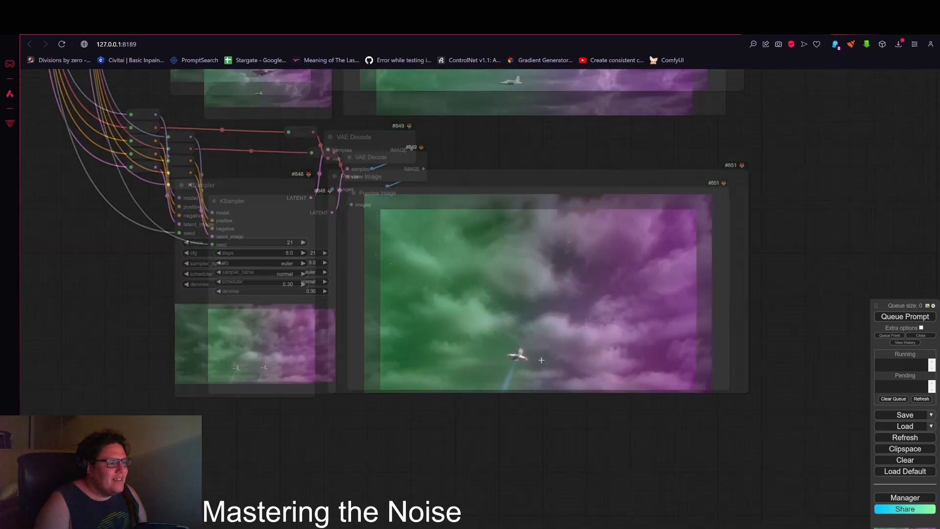
{"action": "scroll", "coordinate": [539, 360], "scroll_direction": "up", "scroll_amount": 5}
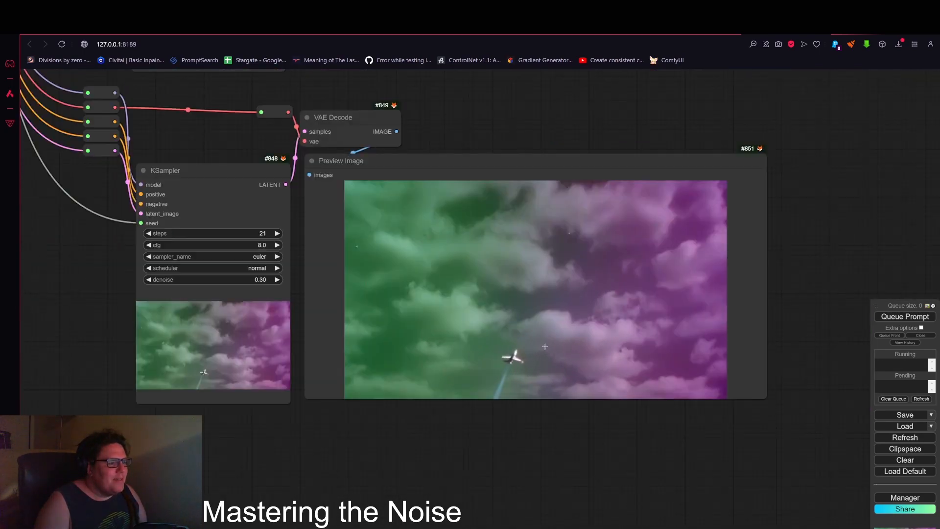
{"action": "scroll", "coordinate": [524, 360], "scroll_direction": "down", "scroll_amount": 5}
{"action": "scroll", "coordinate": [522, 359], "scroll_direction": "down", "scroll_amount": 5}
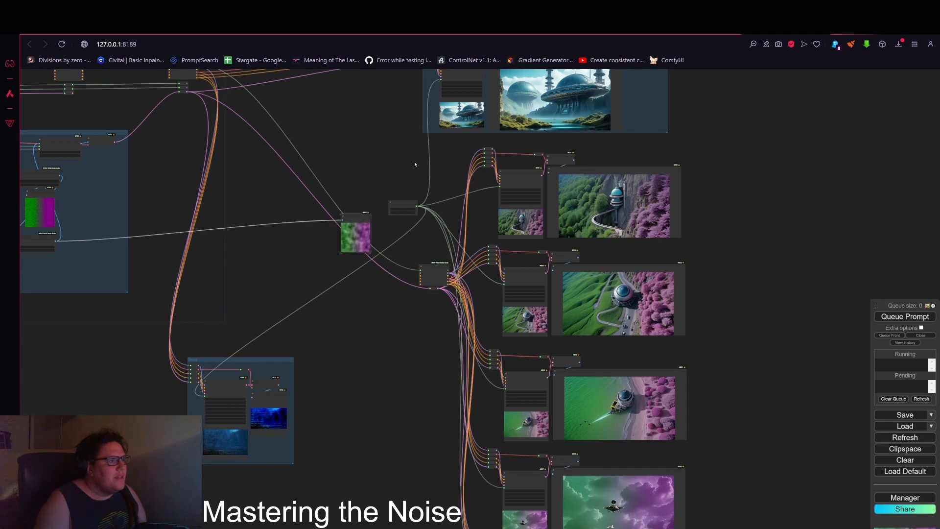
Step: Inspect the generated images of the upper KSampler rows
{"action": "left_click_drag", "start_coordinate": [415, 164], "coordinate": [357, 221]}
{"action": "scroll", "coordinate": [617, 251], "scroll_direction": "up", "scroll_amount": 8}
{"action": "left_click_drag", "start_coordinate": [625, 246], "coordinate": [698, 323]}
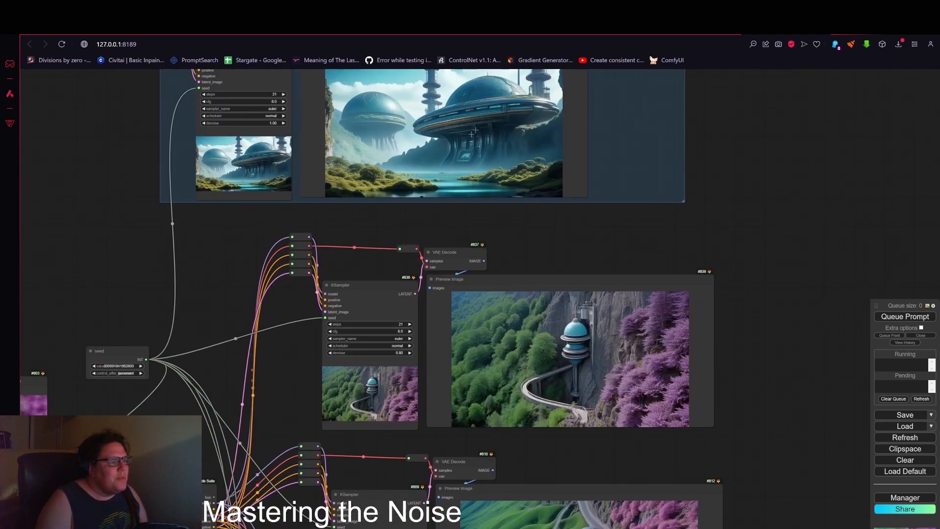
{"action": "scroll", "coordinate": [464, 135], "scroll_direction": "up", "scroll_amount": 3}
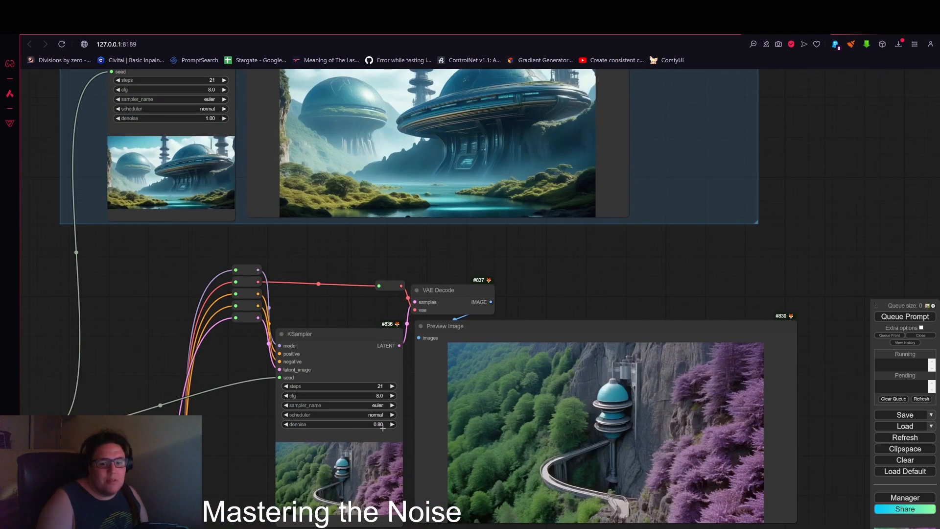
{"action": "scroll", "coordinate": [360, 427], "scroll_direction": "down", "scroll_amount": 1}
{"action": "left_click_drag", "start_coordinate": [246, 406], "coordinate": [468, 369]}
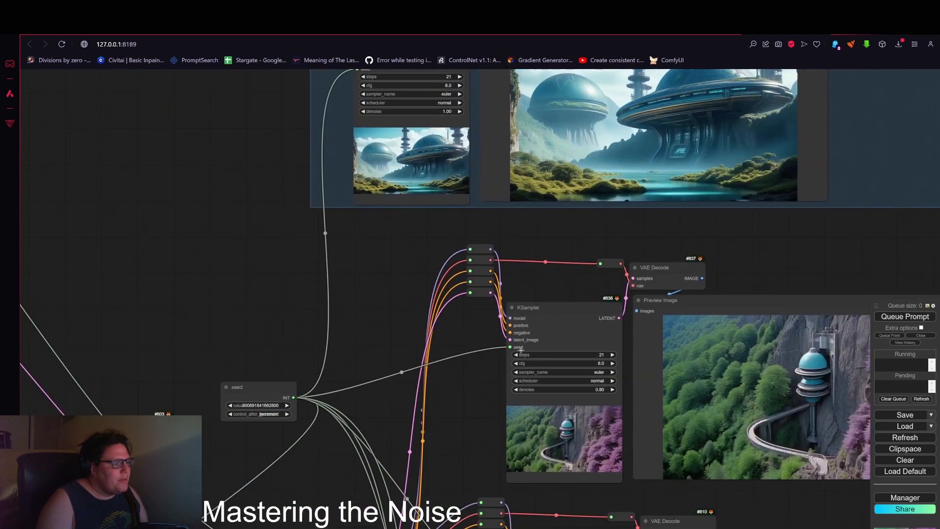
{"action": "scroll", "coordinate": [519, 354], "scroll_direction": "down", "scroll_amount": 5}
{"action": "left_click_drag", "start_coordinate": [412, 313], "coordinate": [500, 276]}
{"action": "scroll", "coordinate": [495, 289], "scroll_direction": "down", "scroll_amount": 3}
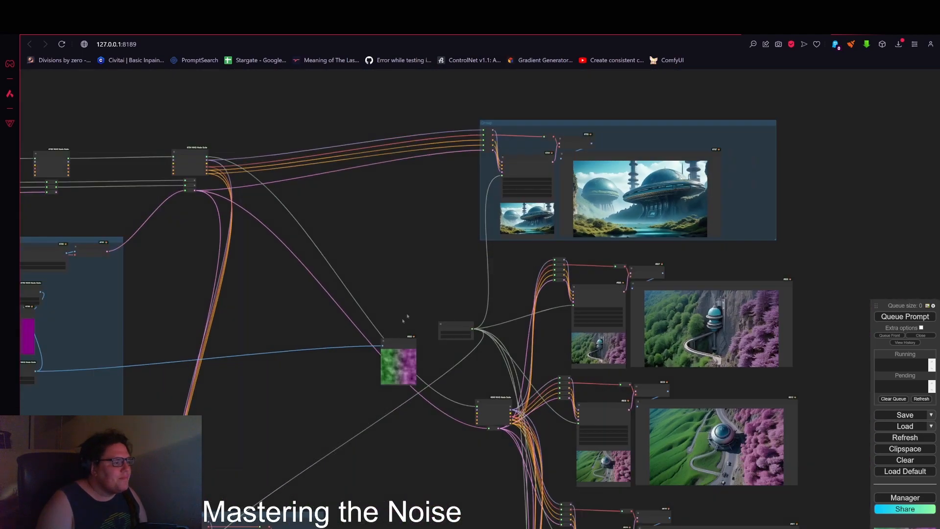
Step: Delete all noise-generation, blending, preview and Upscale Image nodes inside the noise group
{"action": "left_click_drag", "start_coordinate": [431, 330], "coordinate": [313, 283]}
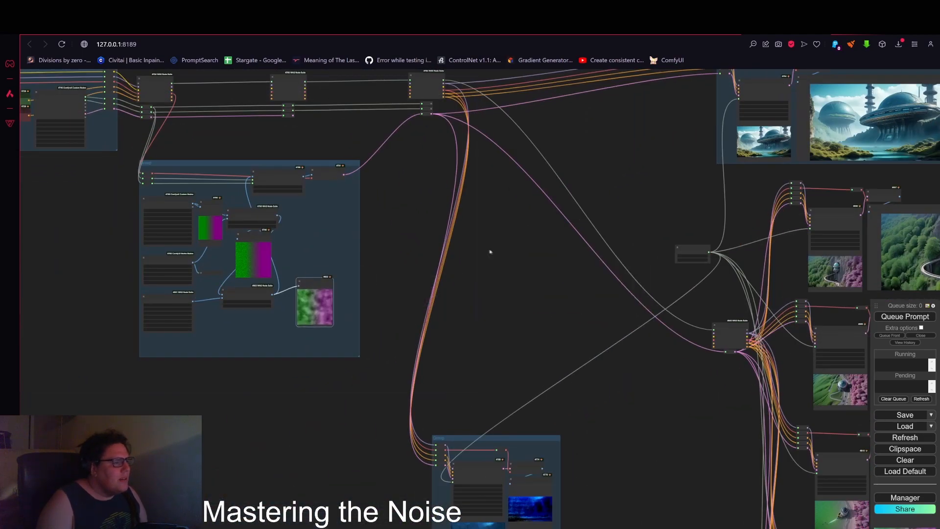
{"action": "left_click_drag", "start_coordinate": [527, 284], "coordinate": [712, 304]}
{"action": "scroll", "coordinate": [467, 273], "scroll_direction": "up", "scroll_amount": 3}
{"action": "scroll", "coordinate": [492, 265], "scroll_direction": "up", "scroll_amount": 7}
{"action": "left_click_drag", "start_coordinate": [516, 256], "coordinate": [639, 252]}
{"action": "scroll", "coordinate": [618, 222], "scroll_direction": "down", "scroll_amount": 3}
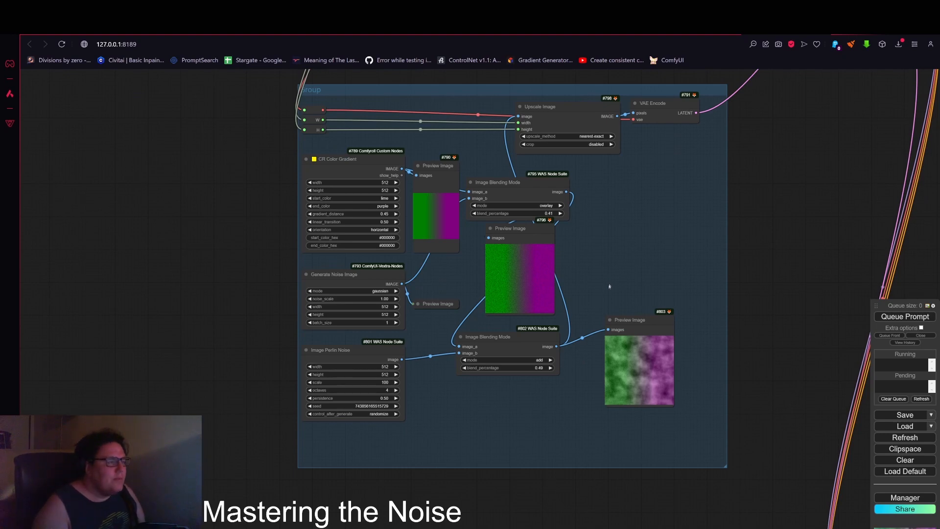
{"action": "scroll", "coordinate": [506, 169], "scroll_direction": "down", "scroll_amount": 1}
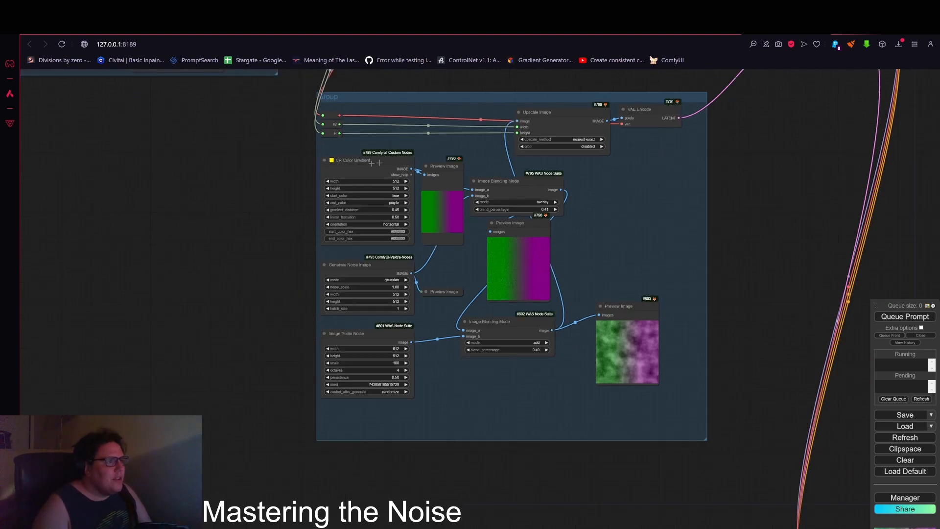
{"action": "left_click_drag", "start_coordinate": [344, 149], "coordinate": [658, 371]}
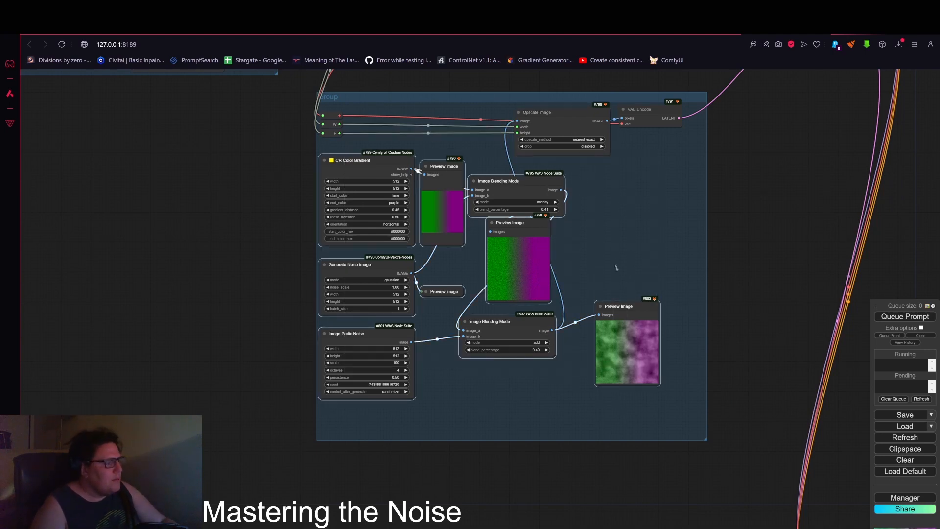
{"action": "key", "text": "Delete"}
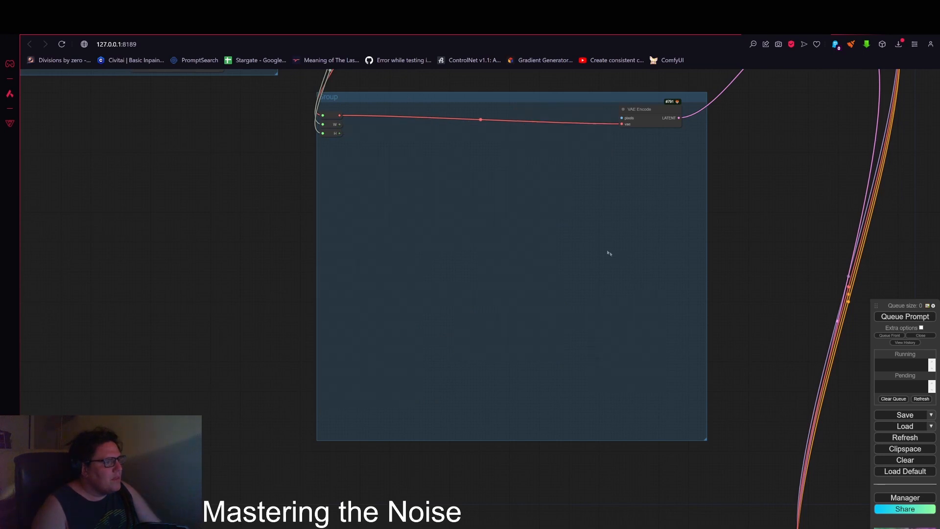
Step: Shift the VAE Encode node slightly right within the emptied group
{"action": "left_click_drag", "start_coordinate": [648, 112], "coordinate": [667, 112]}
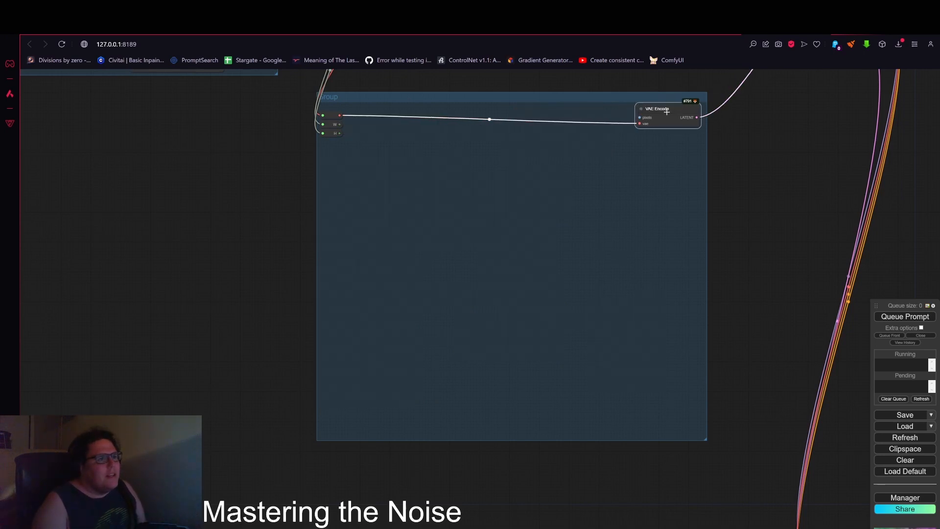
{"action": "left_click_drag", "start_coordinate": [740, 130], "coordinate": [733, 180]}
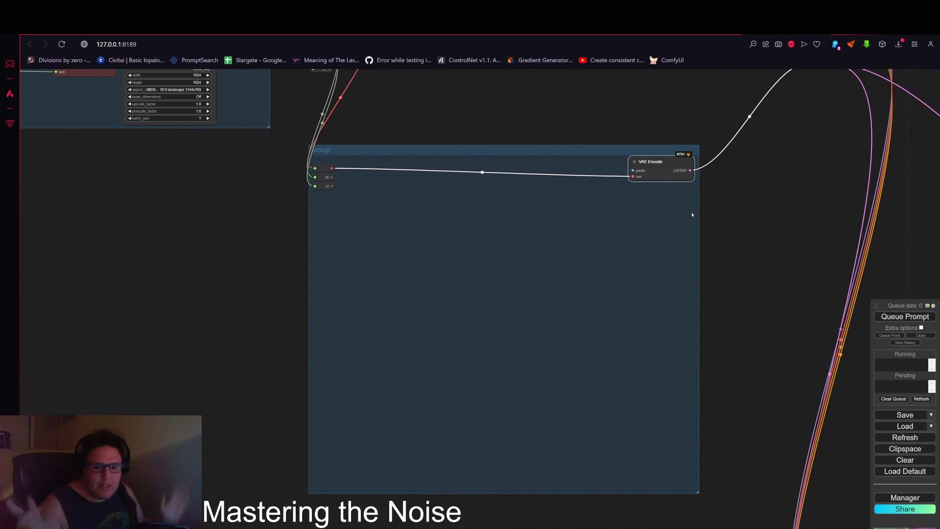
{"action": "left_click_drag", "start_coordinate": [708, 212], "coordinate": [718, 248]}
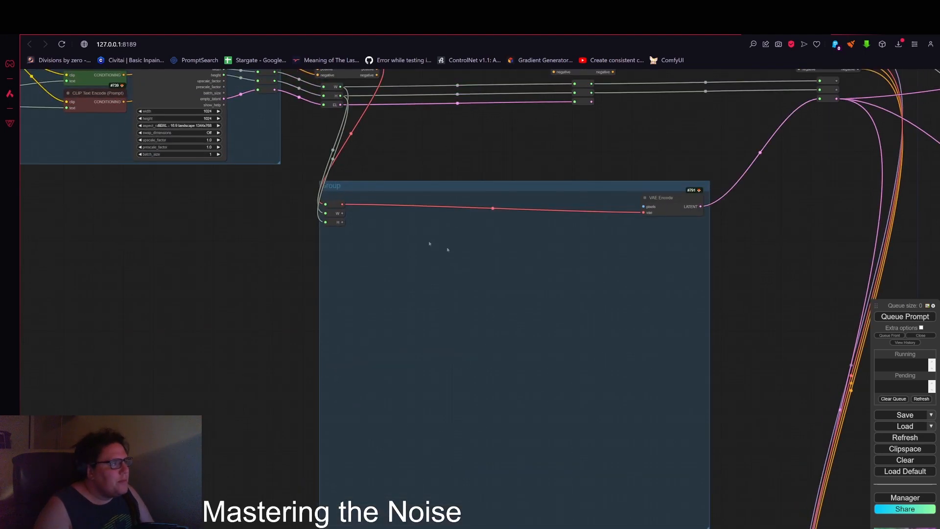
{"action": "scroll", "coordinate": [416, 238], "scroll_direction": "up", "scroll_amount": 9}
{"action": "mouse_move", "coordinate": [296, 189]}
{"action": "left_mouse_down"}
{"action": "mouse_move", "coordinate": [298, 177]}
{"action": "mouse_move", "coordinate": [293, 187]}
{"action": "mouse_move", "coordinate": [306, 184]}
{"action": "left_mouse_up"}
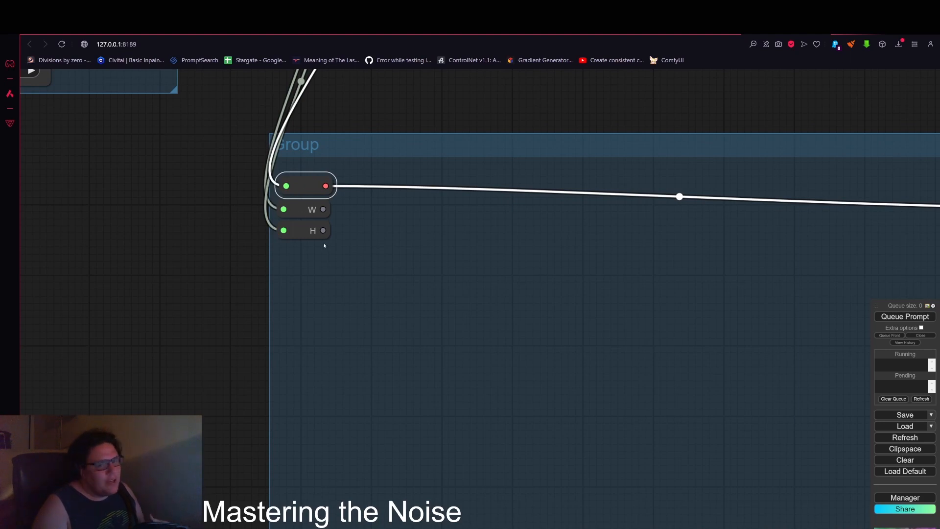
{"action": "scroll", "coordinate": [333, 235], "scroll_direction": "down", "scroll_amount": 5}
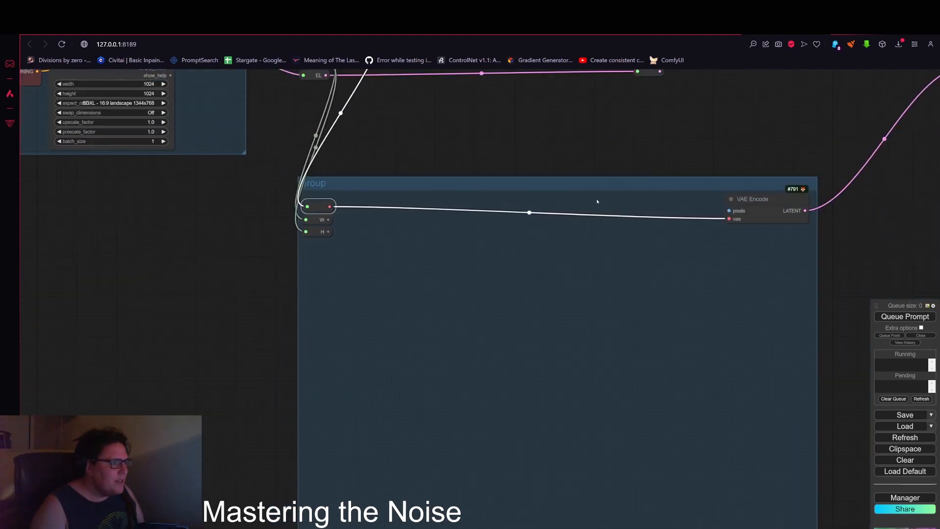
Step: Add an Upscale Image node in the group between the reroutes and VAE Encode
{"action": "double_click", "coordinate": [557, 207]}
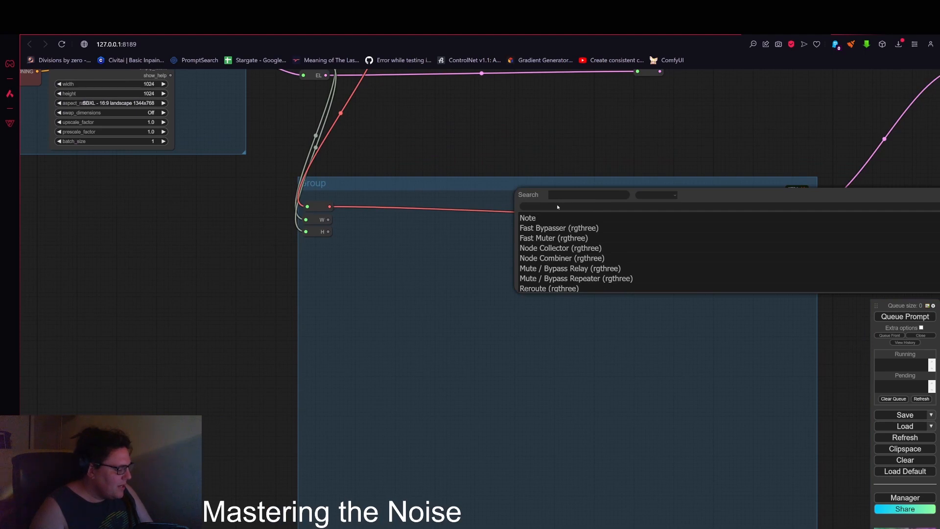
{"action": "type", "text": "image"}
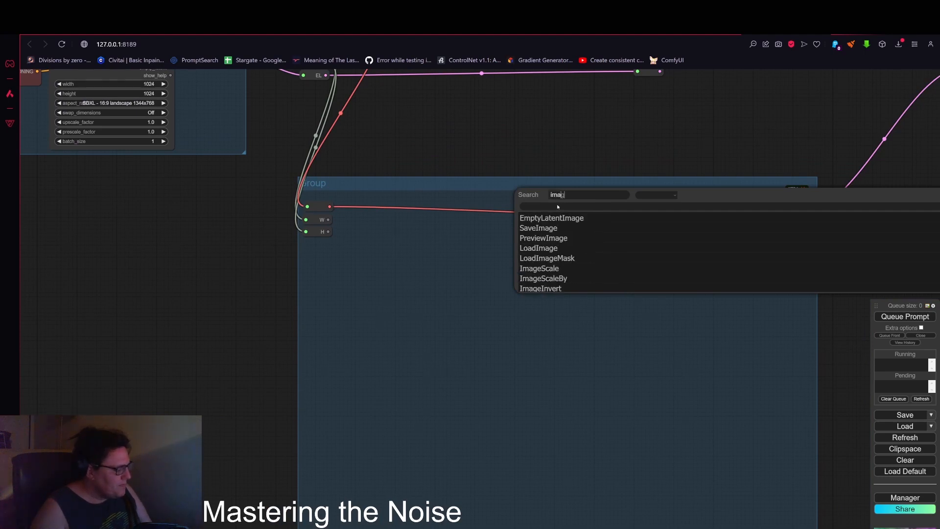
{"action": "key", "text": "Down"}
{"action": "key", "text": "Down"}
{"action": "key", "text": "Down"}
{"action": "key", "text": "Down"}
{"action": "key", "text": "Down"}
{"action": "key", "text": "Down"}
{"action": "key", "text": "Up"}
{"action": "key", "text": "Return"}
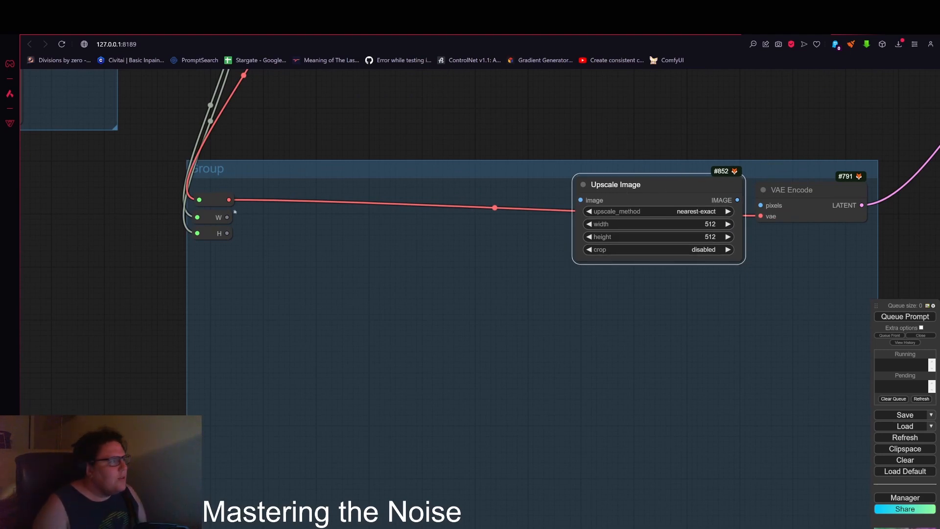
Step: Convert the Upscale Image node's width and height to inputs and connect the W and H reroutes to them
{"action": "right_click", "coordinate": [654, 186]}
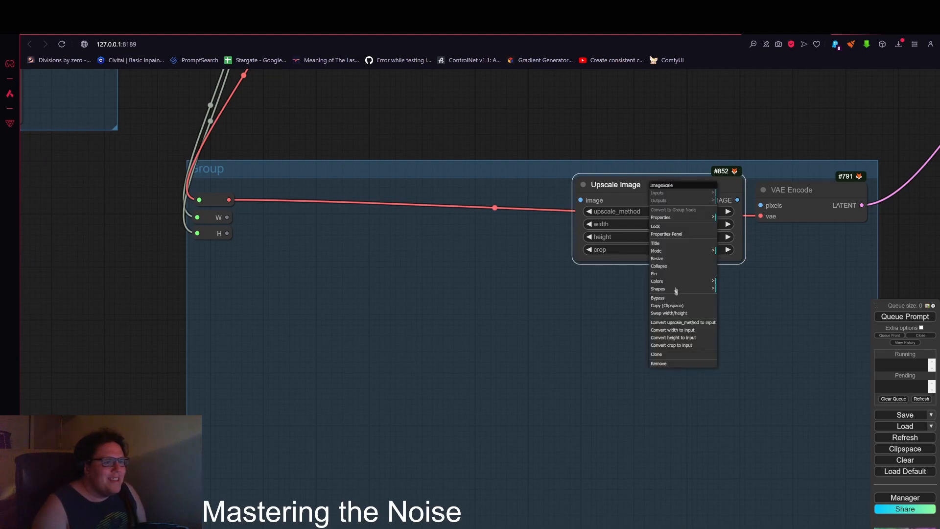
{"action": "left_click", "coordinate": [681, 330]}
{"action": "right_click", "coordinate": [664, 187]}
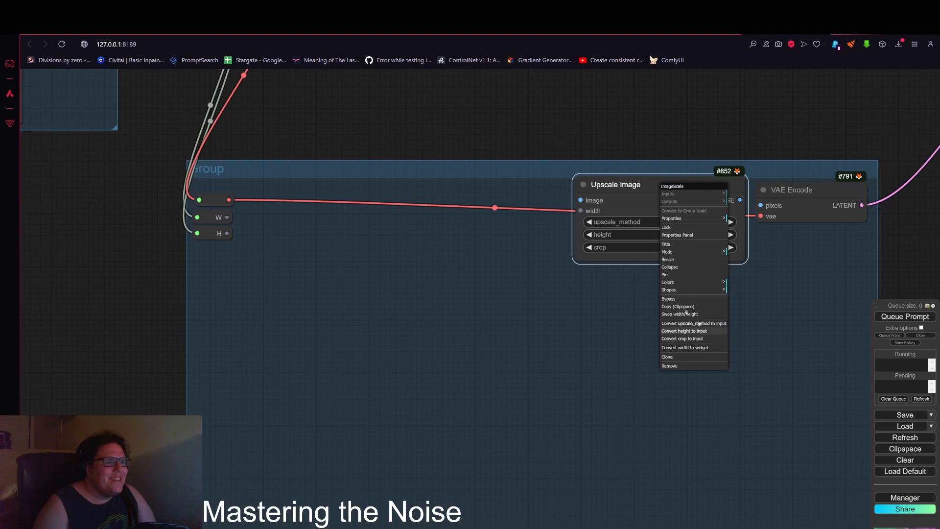
{"action": "left_click", "coordinate": [684, 332]}
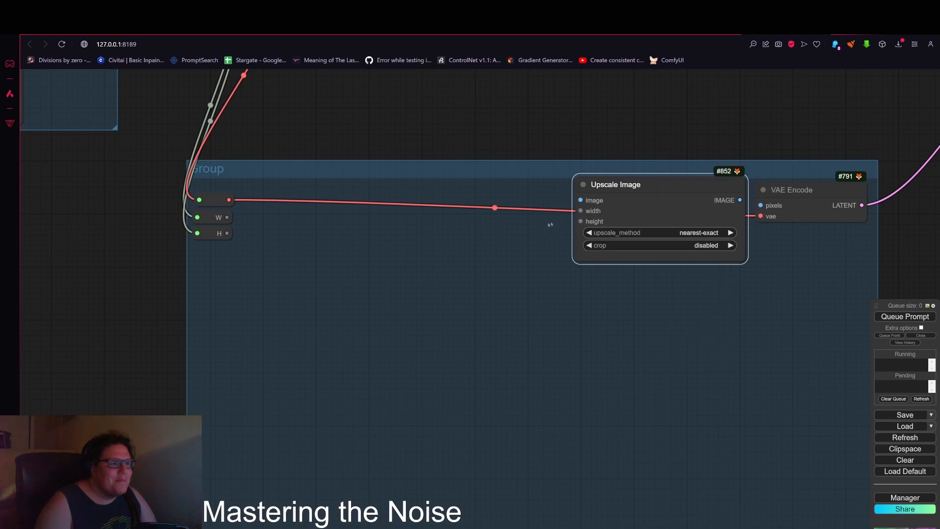
{"action": "scroll", "coordinate": [577, 218], "scroll_direction": "up", "scroll_amount": 3}
{"action": "left_click_drag", "start_coordinate": [111, 217], "coordinate": [582, 208]}
{"action": "left_click_drag", "start_coordinate": [112, 238], "coordinate": [583, 223]}
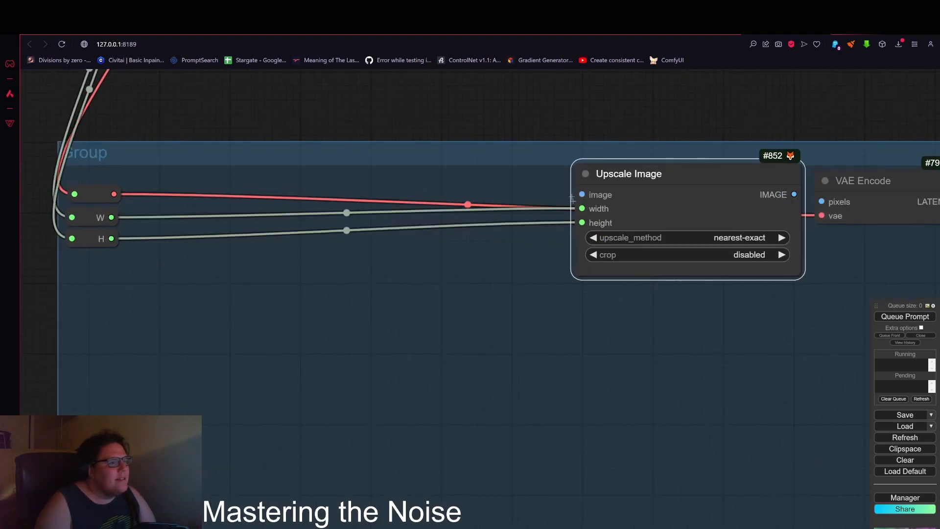
Step: Review the rebuilt group's connections back to the aspect-ratio and bus nodes
{"action": "scroll", "coordinate": [556, 179], "scroll_direction": "down", "scroll_amount": 4}
{"action": "scroll", "coordinate": [720, 189], "scroll_direction": "down", "scroll_amount": 3}
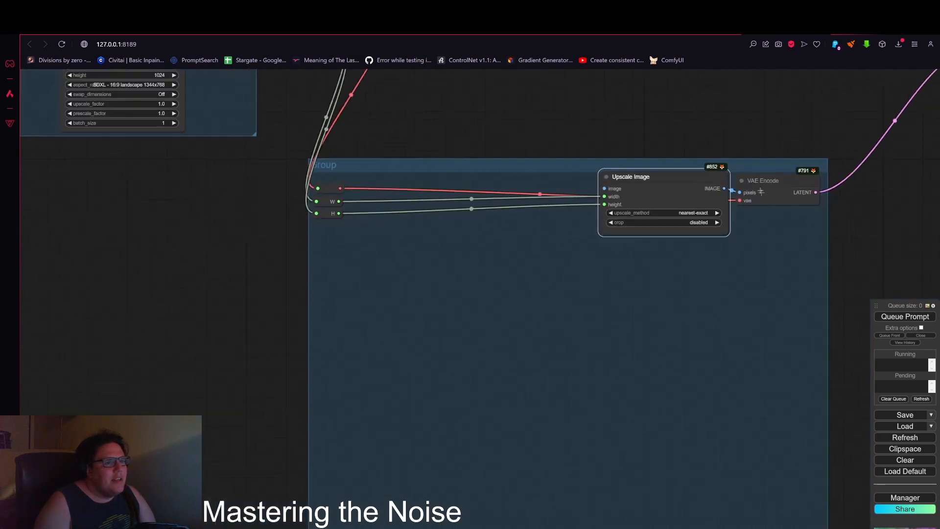
{"action": "left_click", "coordinate": [627, 191]}
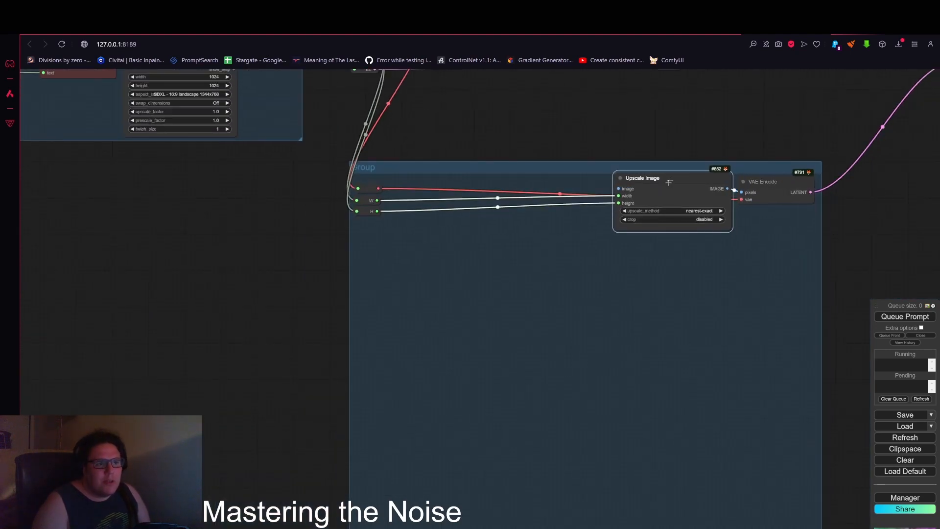
{"action": "left_click_drag", "start_coordinate": [547, 116], "coordinate": [460, 234]}
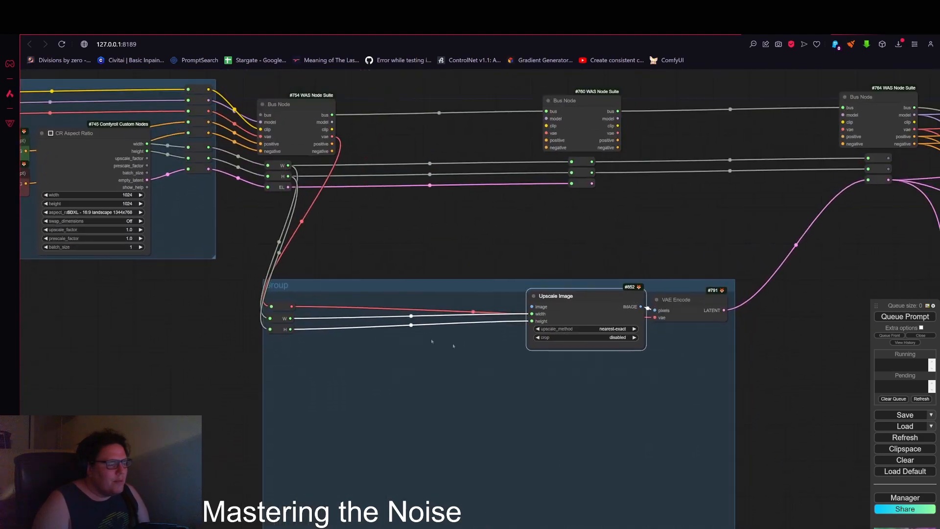
{"action": "scroll", "coordinate": [316, 211], "scroll_direction": "up", "scroll_amount": 6}
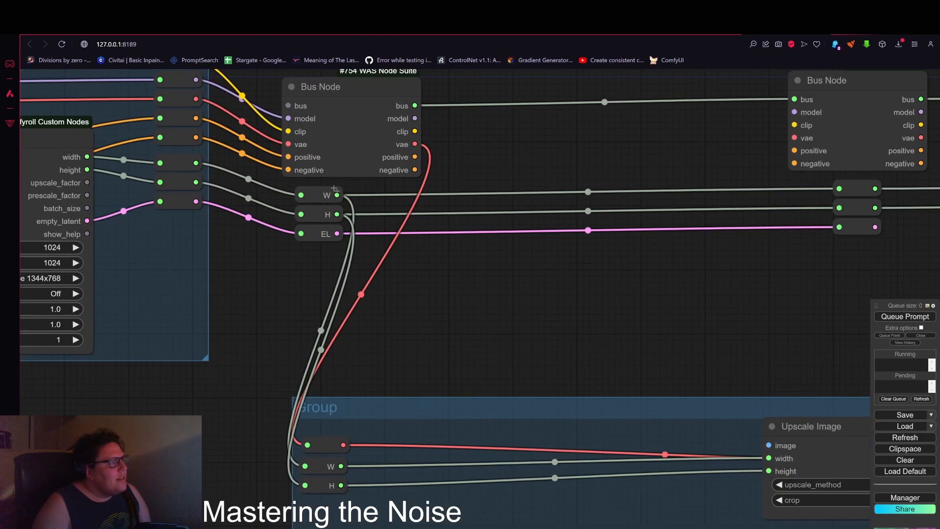
{"action": "left_click_drag", "start_coordinate": [414, 288], "coordinate": [594, 286]}
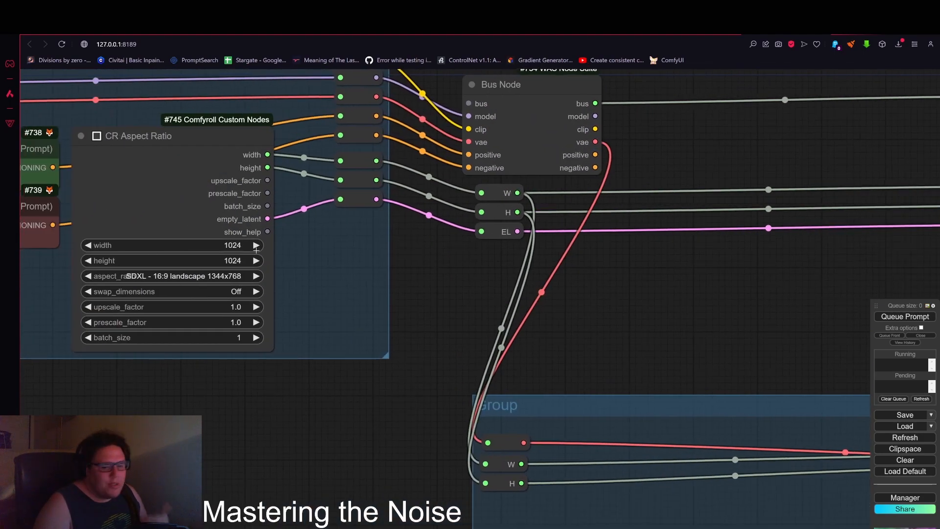
{"action": "scroll", "coordinate": [256, 250], "scroll_direction": "down", "scroll_amount": 5}
{"action": "left_click_drag", "start_coordinate": [769, 395], "coordinate": [562, 338]}
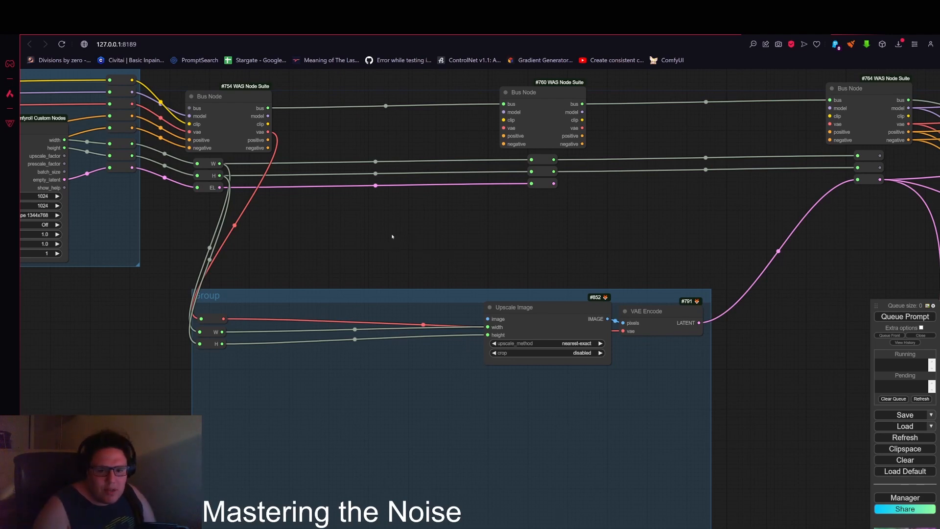
{"action": "scroll", "coordinate": [391, 236], "scroll_direction": "down", "scroll_amount": 3}
{"action": "left_click_drag", "start_coordinate": [414, 238], "coordinate": [453, 229]}
Step: Add a CR Color Gradient node inside the group below the reroutes
{"action": "scroll", "coordinate": [244, 309], "scroll_direction": "up", "scroll_amount": 3}
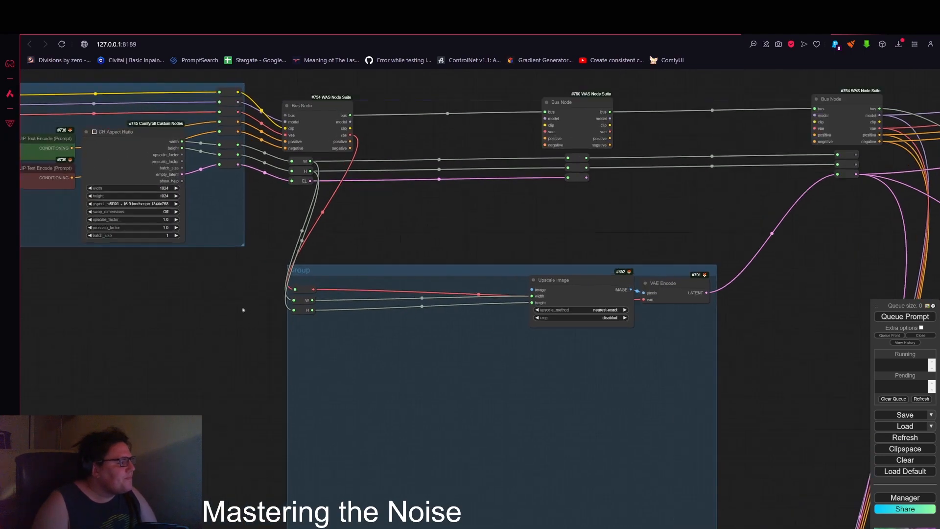
{"action": "left_click_drag", "start_coordinate": [532, 167], "coordinate": [551, 90]}
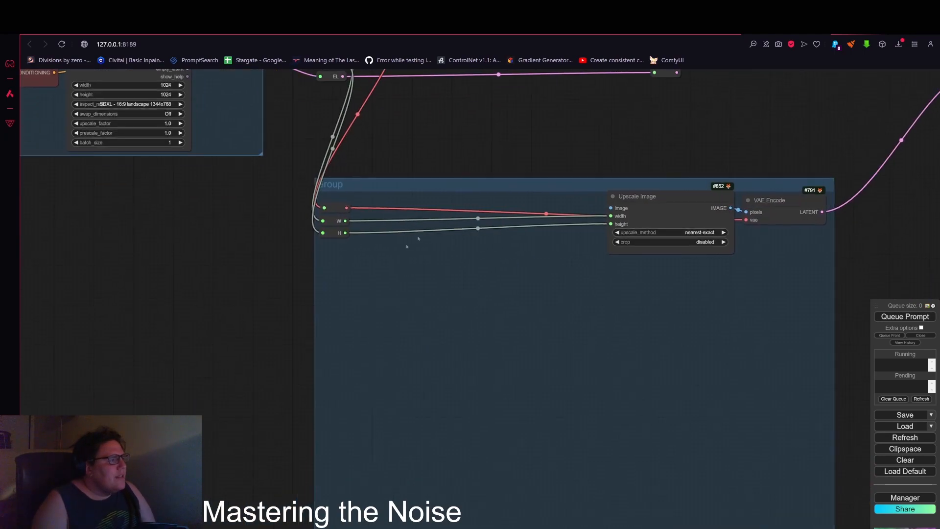
{"action": "double_click", "coordinate": [349, 282]}
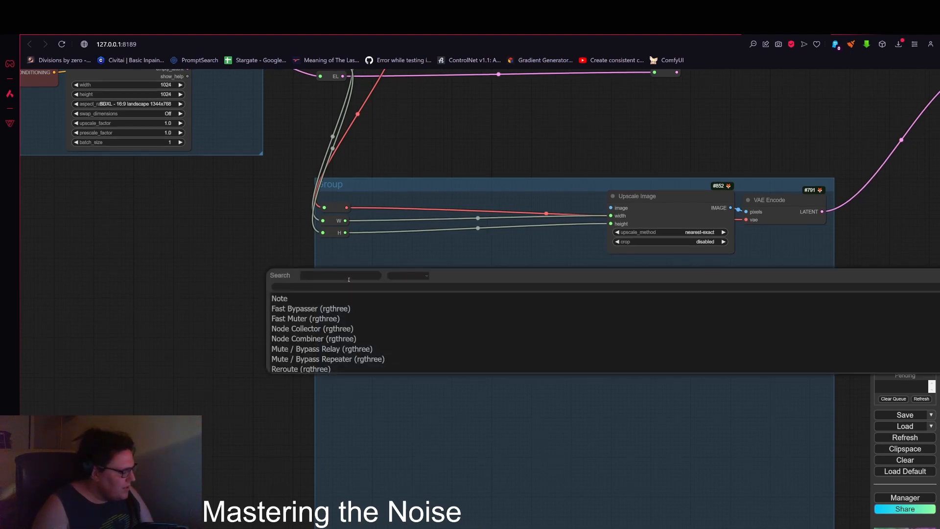
{"action": "type", "text": "grade"}
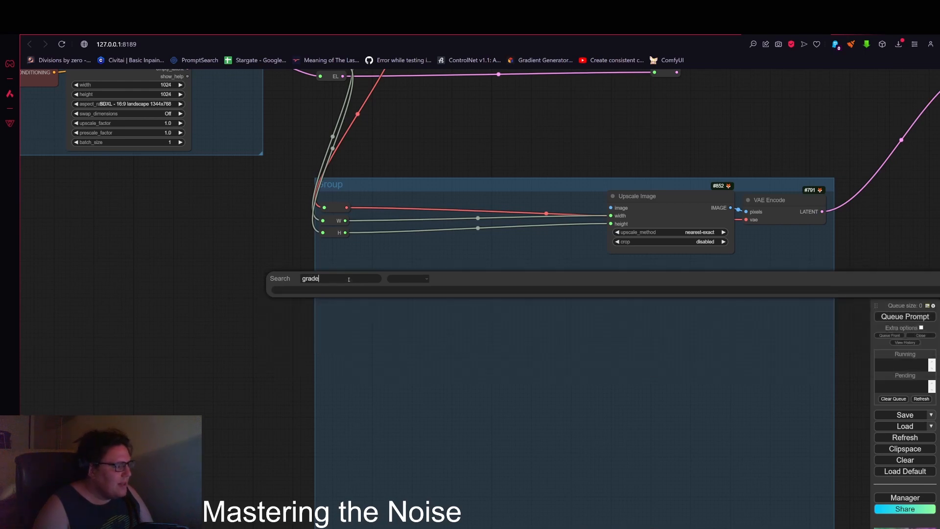
{"action": "key", "text": "BackSpace"}
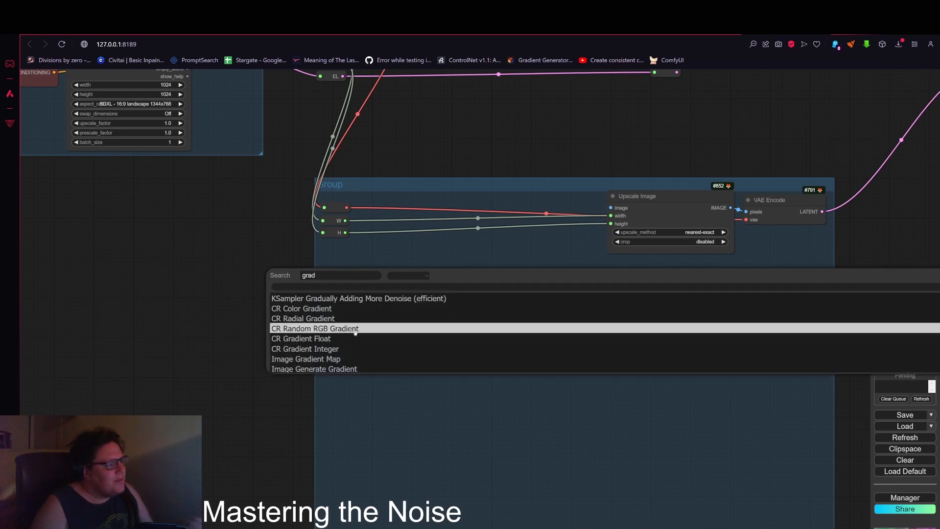
{"action": "left_click", "coordinate": [327, 309]}
Step: Set the color gradient's start color to white
{"action": "left_click_drag", "start_coordinate": [416, 282], "coordinate": [392, 251]}
{"action": "scroll", "coordinate": [428, 308], "scroll_direction": "up", "scroll_amount": 1}
{"action": "scroll", "coordinate": [421, 313], "scroll_direction": "up", "scroll_amount": 2}
{"action": "scroll", "coordinate": [299, 340], "scroll_direction": "up", "scroll_amount": 3}
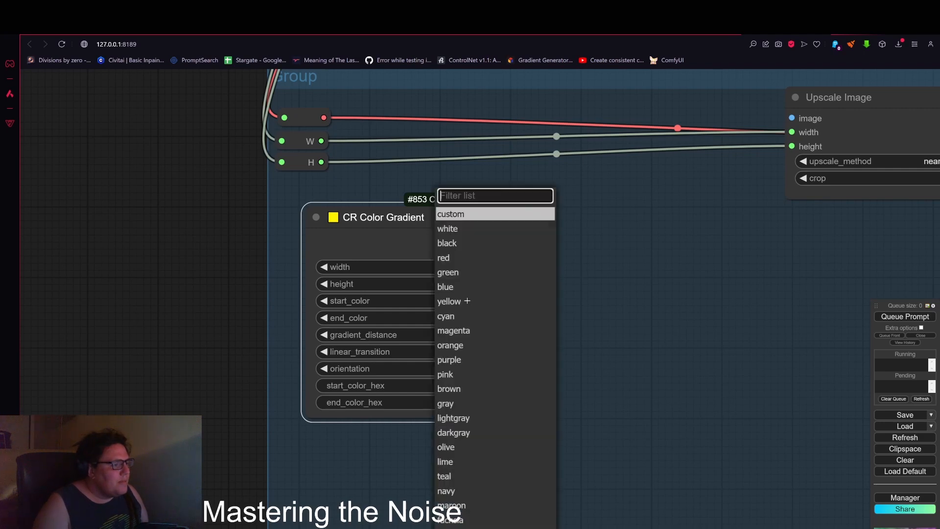
{"action": "left_click", "coordinate": [443, 318]}
{"action": "left_click", "coordinate": [461, 228]}
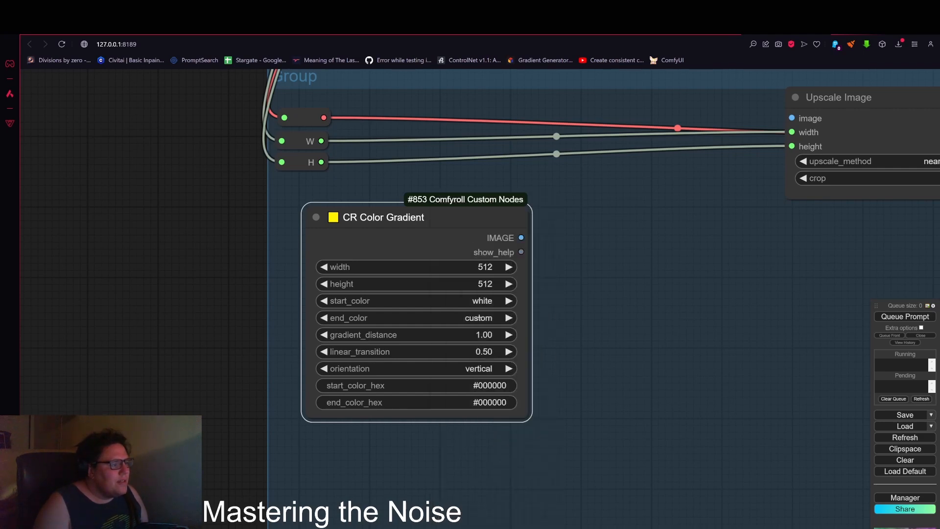
Step: Set the color gradient's end color to black and its gradient distance to 0.00
{"action": "left_click", "coordinate": [479, 317]}
{"action": "left_click", "coordinate": [471, 245]}
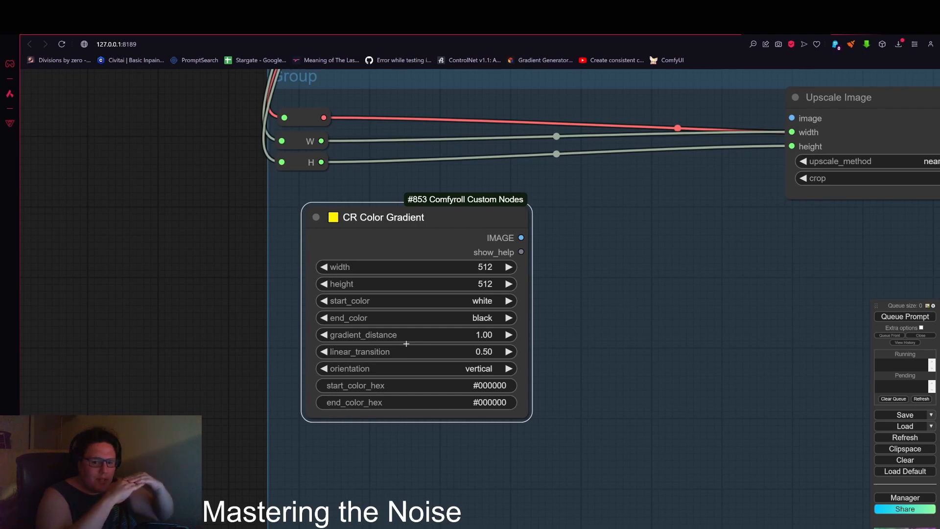
{"action": "left_click_drag", "start_coordinate": [454, 333], "coordinate": [116, 354]}
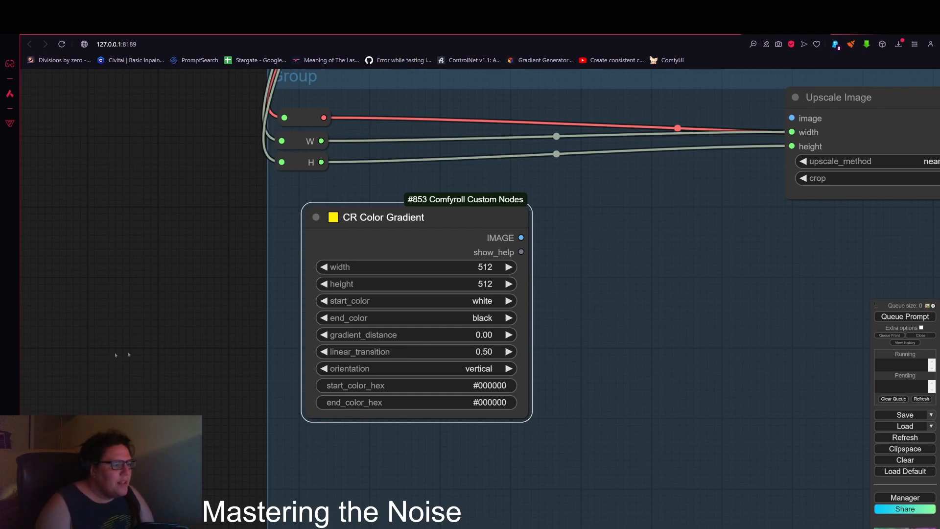
Step: Attach a Preview Image node to the color gradient's output and queue the prompt
{"action": "left_click_drag", "start_coordinate": [521, 238], "coordinate": [553, 226]}
{"action": "left_click", "coordinate": [575, 289]}
{"action": "scroll", "coordinate": [588, 284], "scroll_direction": "down", "scroll_amount": 5}
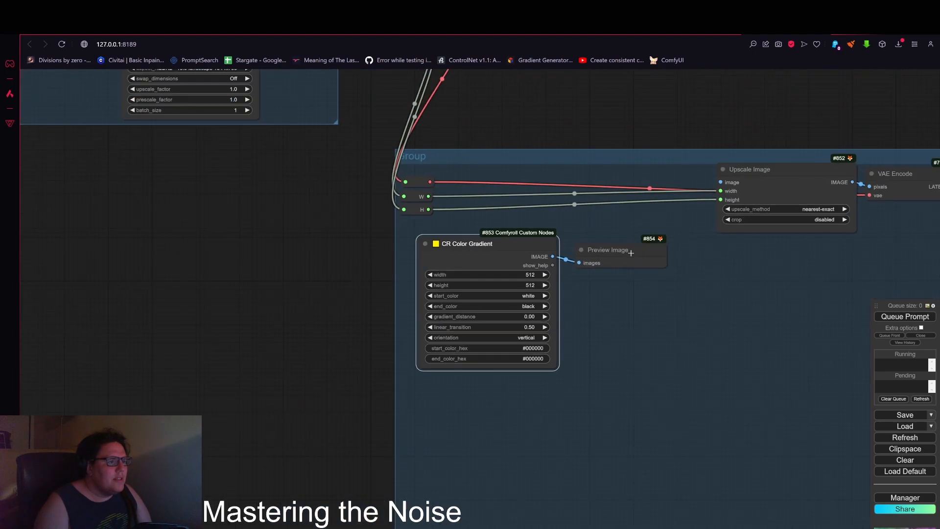
{"action": "scroll", "coordinate": [528, 339], "scroll_direction": "up", "scroll_amount": 5}
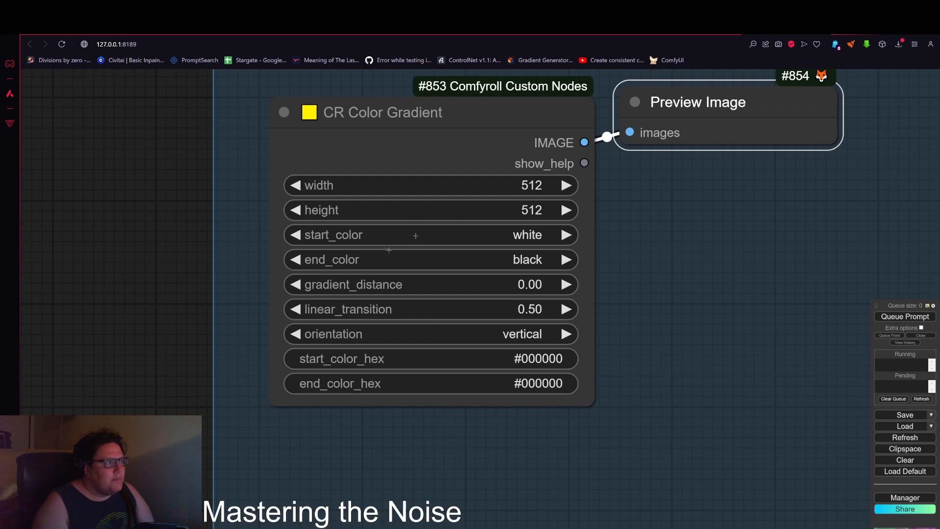
{"action": "scroll", "coordinate": [709, 222], "scroll_direction": "down", "scroll_amount": 3}
{"action": "left_click_drag", "start_coordinate": [713, 205], "coordinate": [585, 244]}
{"action": "left_click", "coordinate": [911, 318]}
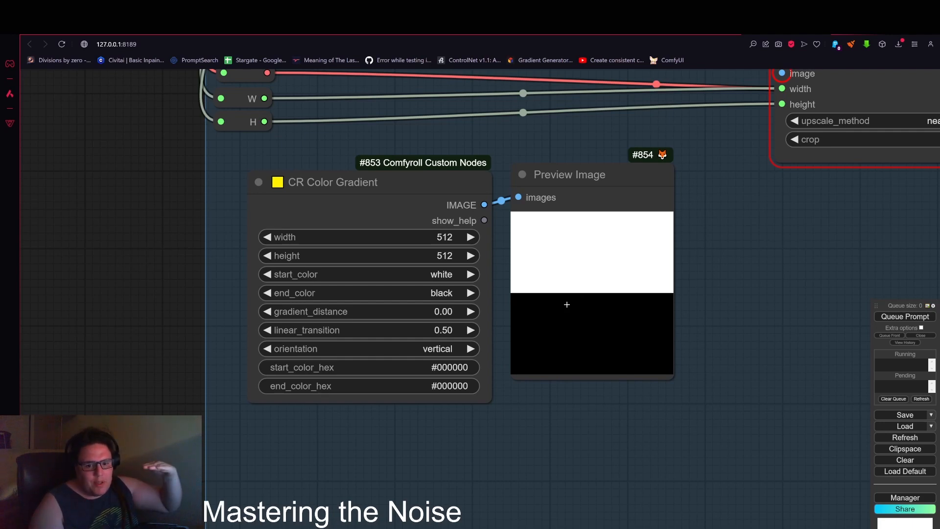
Step: Connect the color gradient's IMAGE output to the Upscale Image node's image input
{"action": "scroll", "coordinate": [570, 288], "scroll_direction": "down", "scroll_amount": 1}
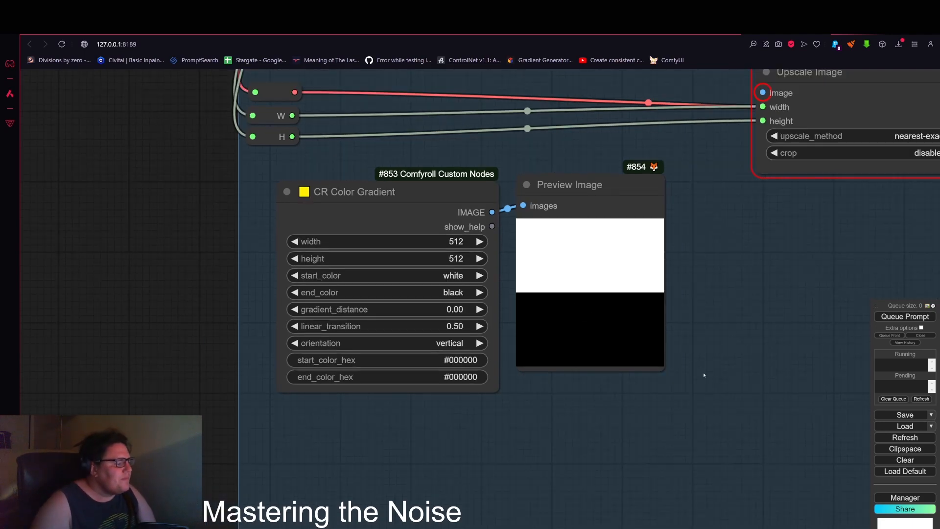
{"action": "left_click_drag", "start_coordinate": [530, 421], "coordinate": [373, 453]}
{"action": "left_click_drag", "start_coordinate": [413, 234], "coordinate": [405, 234]}
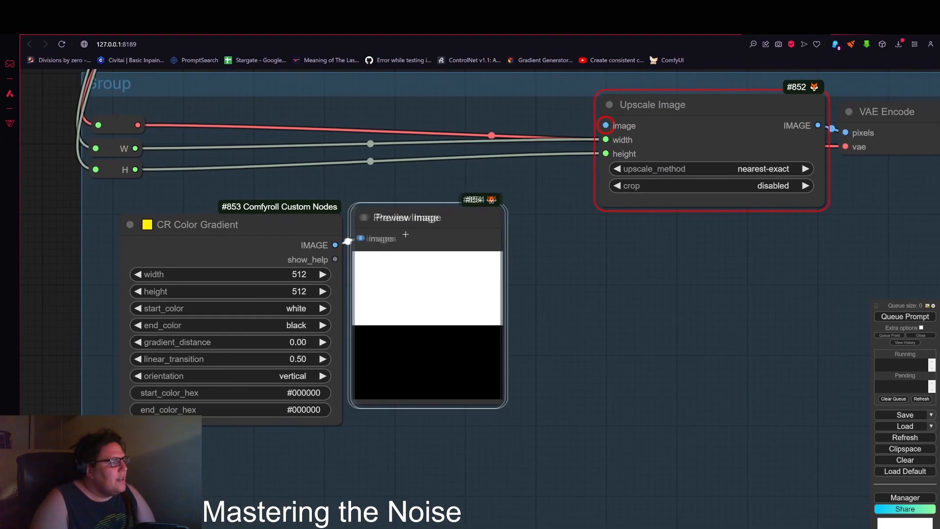
{"action": "scroll", "coordinate": [440, 249], "scroll_direction": "down", "scroll_amount": 4}
{"action": "left_click_drag", "start_coordinate": [523, 275], "coordinate": [538, 295]}
{"action": "left_click_drag", "start_coordinate": [384, 267], "coordinate": [569, 185]}
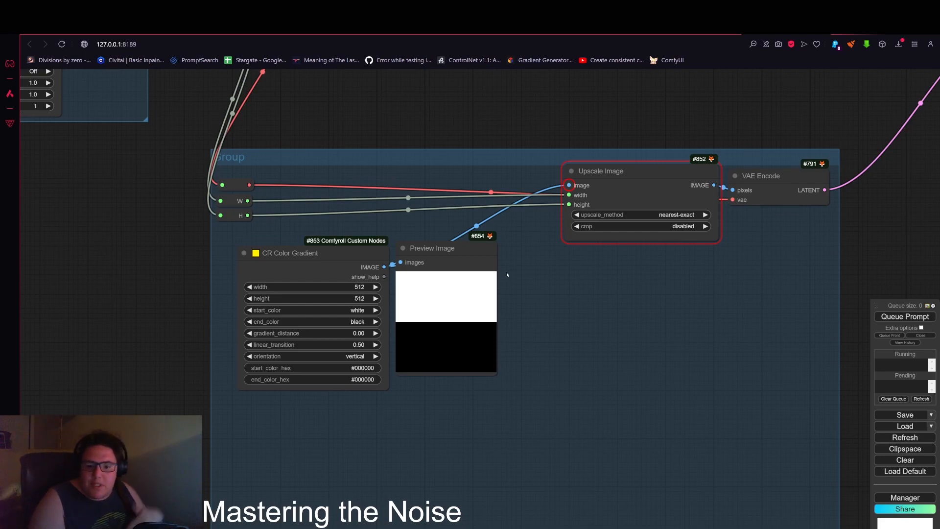
Step: Queue the full workflow with the gradient feeding the upscale
{"action": "scroll", "coordinate": [490, 253], "scroll_direction": "down", "scroll_amount": 4}
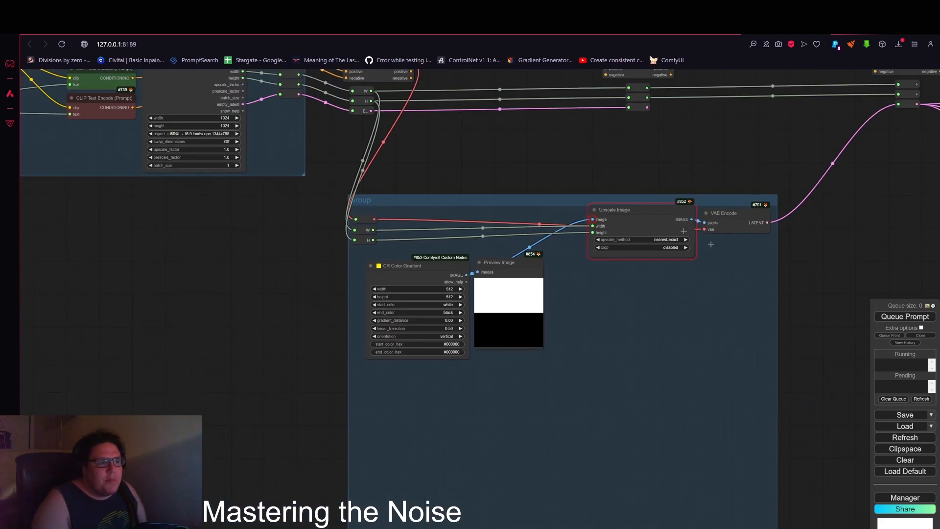
{"action": "left_click_drag", "start_coordinate": [886, 248], "coordinate": [492, 285]}
{"action": "scroll", "coordinate": [548, 292], "scroll_direction": "down", "scroll_amount": 4}
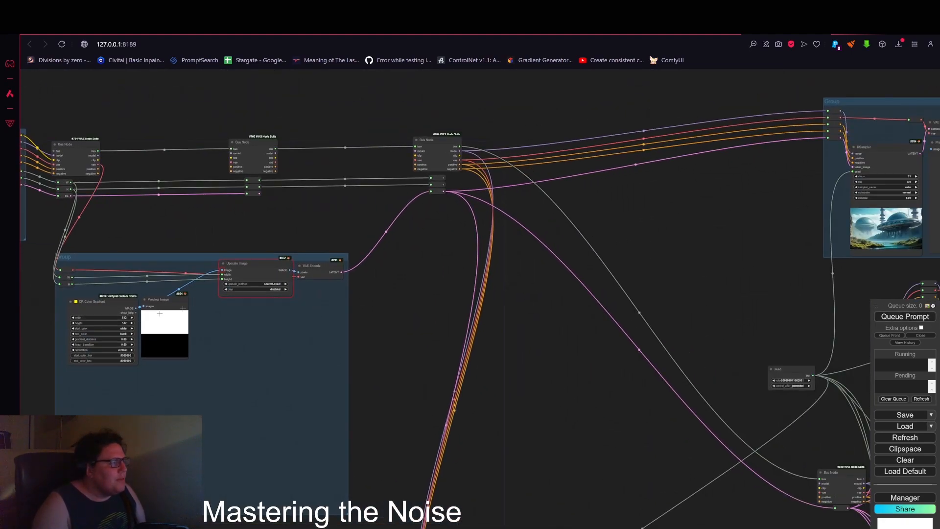
{"action": "left_click_drag", "start_coordinate": [738, 258], "coordinate": [668, 266]}
{"action": "left_click", "coordinate": [891, 319]}
Step: Examine the KSampler outputs and preview images generated across the workflow
{"action": "scroll", "coordinate": [421, 290], "scroll_direction": "down", "scroll_amount": 1}
{"action": "scroll", "coordinate": [411, 248], "scroll_direction": "up", "scroll_amount": 5}
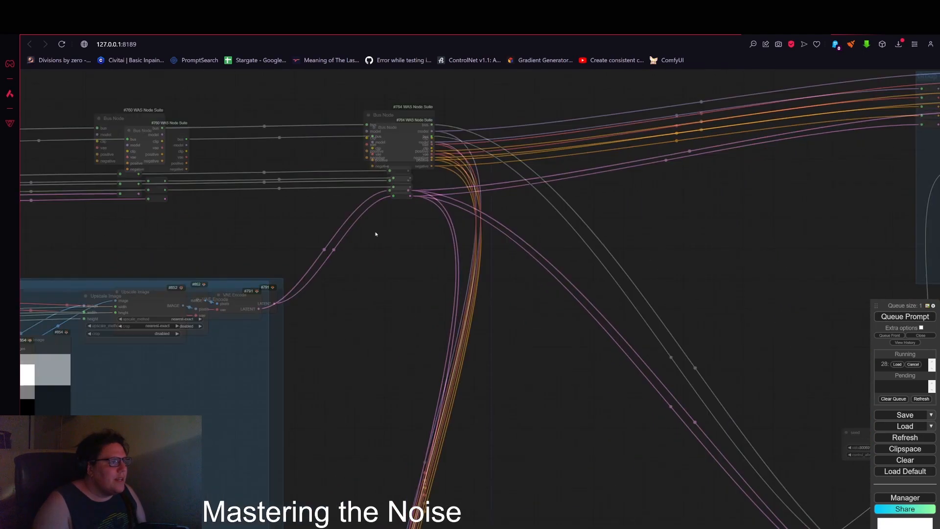
{"action": "scroll", "coordinate": [376, 234], "scroll_direction": "up", "scroll_amount": 1}
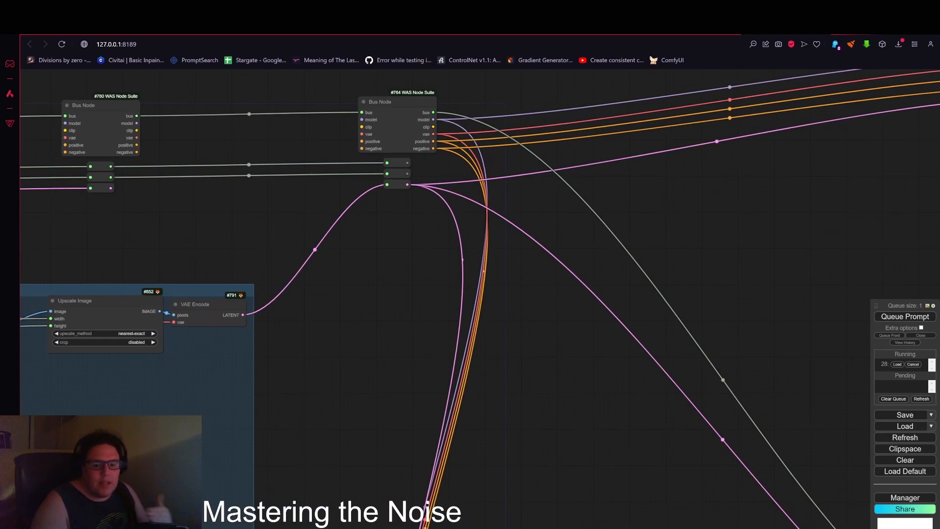
{"action": "scroll", "coordinate": [586, 317], "scroll_direction": "down", "scroll_amount": 3}
{"action": "left_click_drag", "start_coordinate": [753, 285], "coordinate": [315, 299]}
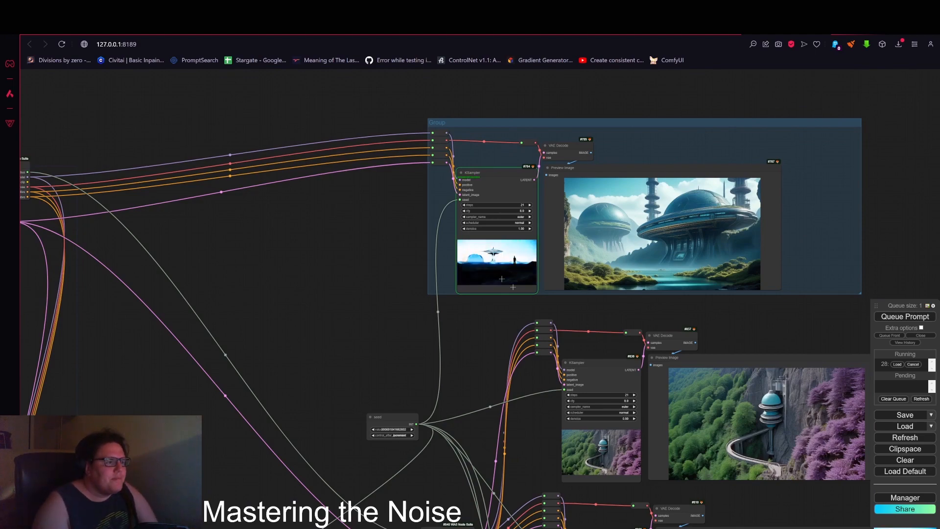
{"action": "scroll", "coordinate": [470, 275], "scroll_direction": "up", "scroll_amount": 6}
{"action": "scroll", "coordinate": [471, 276], "scroll_direction": "up", "scroll_amount": 4}
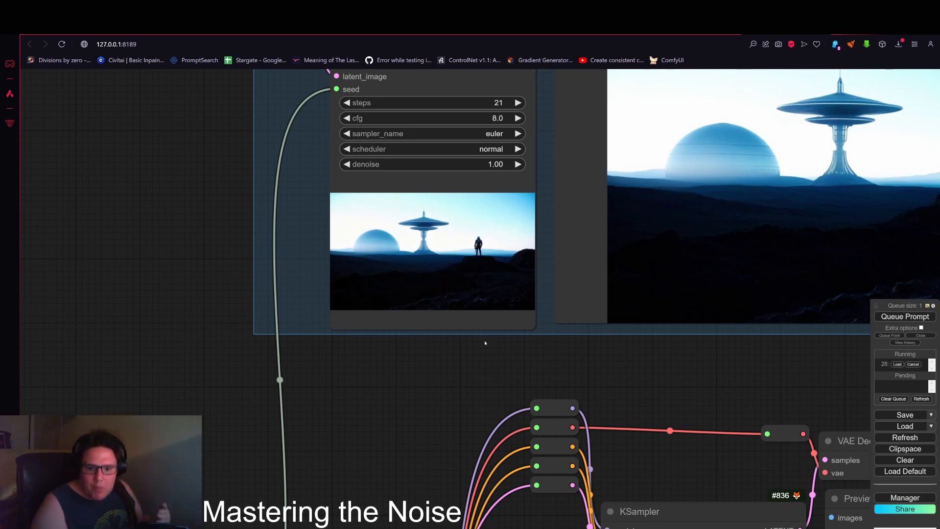
{"action": "left_click_drag", "start_coordinate": [733, 372], "coordinate": [481, 399]}
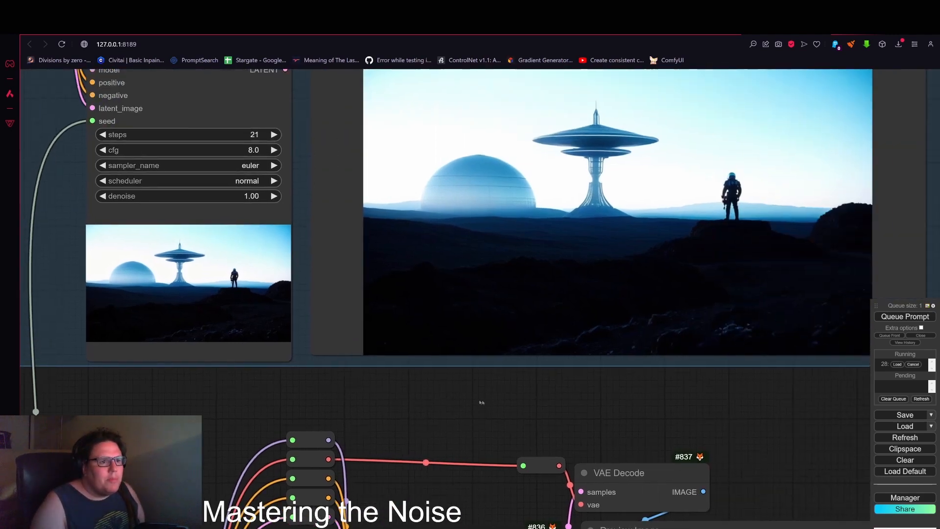
{"action": "scroll", "coordinate": [640, 402], "scroll_direction": "down", "scroll_amount": 1}
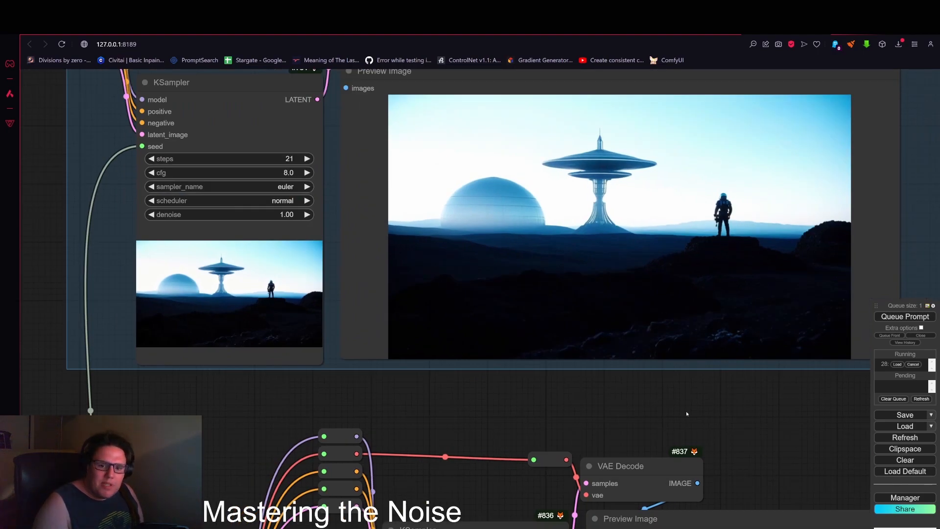
{"action": "left_click_drag", "start_coordinate": [702, 410], "coordinate": [741, 430]}
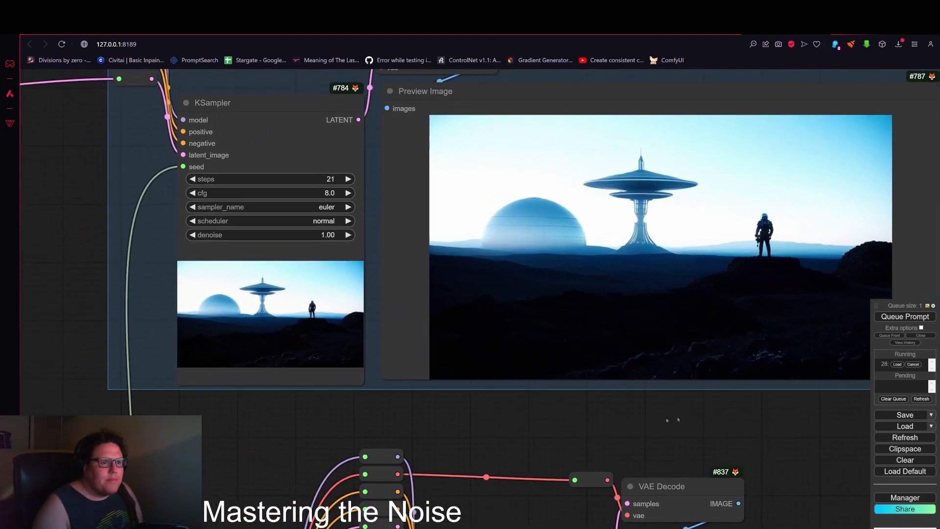
{"action": "scroll", "coordinate": [734, 416], "scroll_direction": "down", "scroll_amount": 5}
{"action": "scroll", "coordinate": [560, 400], "scroll_direction": "up", "scroll_amount": 1}
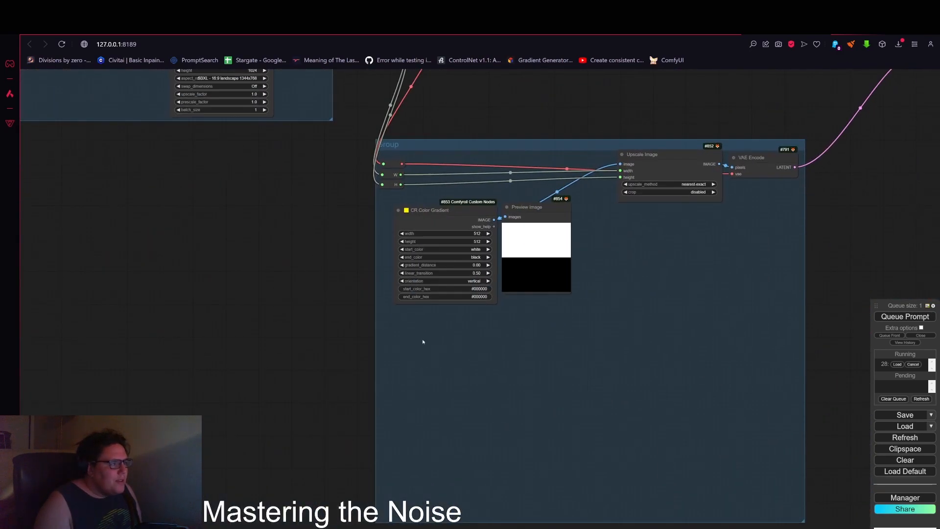
Step: Add a CR Radial Gradient node below the color gradient
{"action": "double_click", "coordinate": [423, 341]}
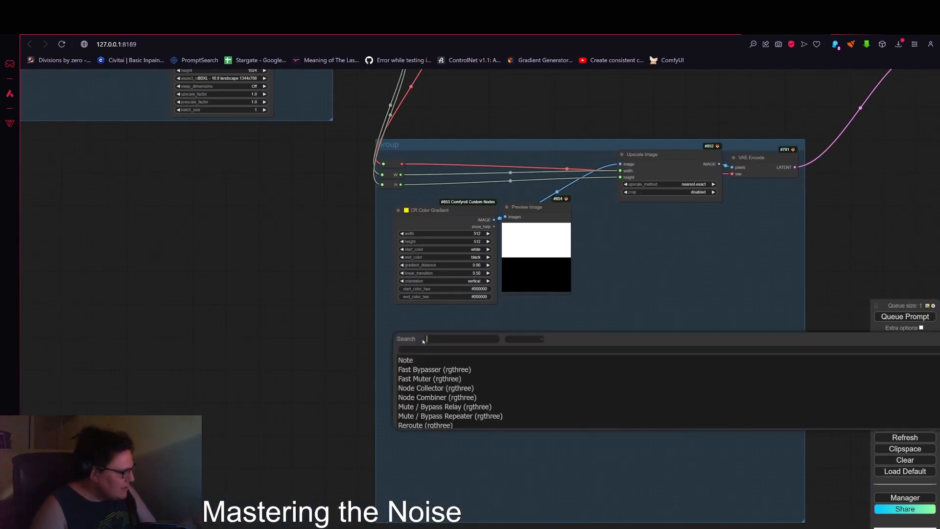
{"action": "type", "text": "grad"}
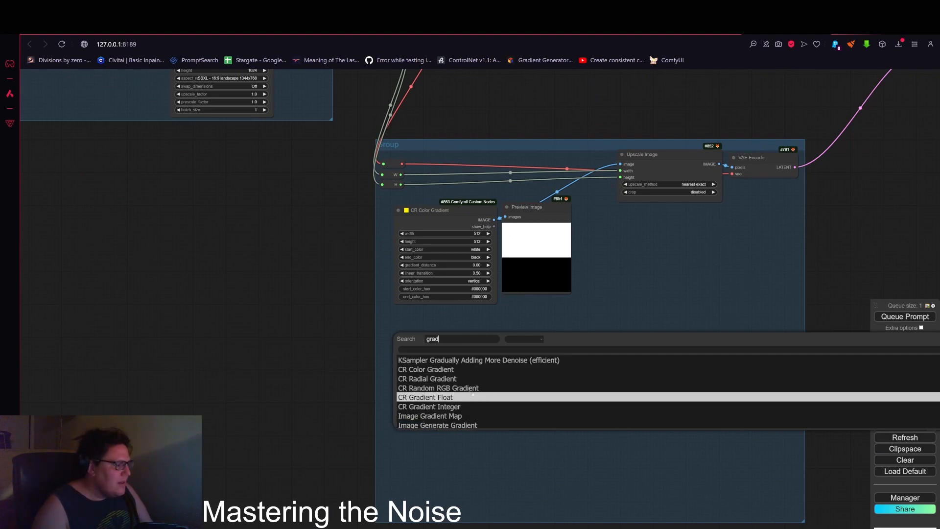
{"action": "left_click", "coordinate": [456, 379]}
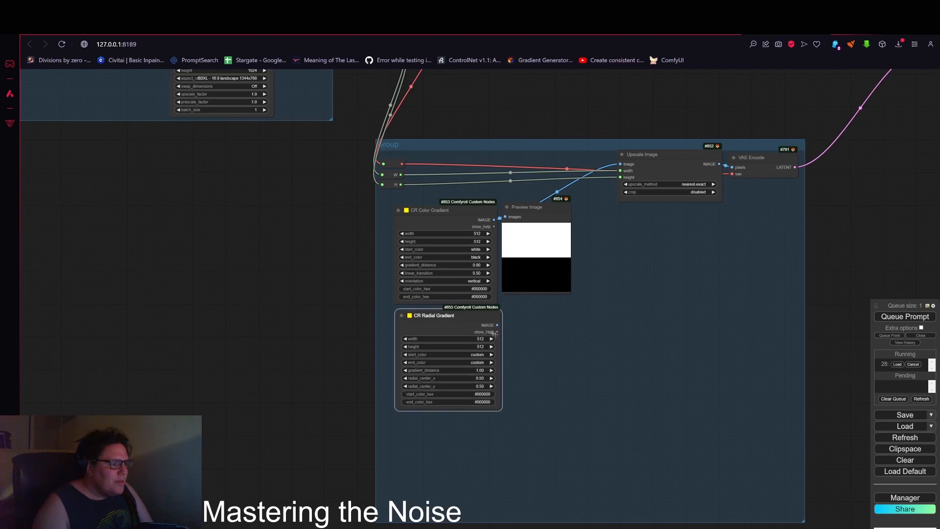
Step: Set the radial gradient's start color to white, end color to black and gradient distance to 0.05
{"action": "scroll", "coordinate": [478, 332], "scroll_direction": "up", "scroll_amount": 5}
{"action": "left_click", "coordinate": [480, 369]}
{"action": "left_click", "coordinate": [477, 264]}
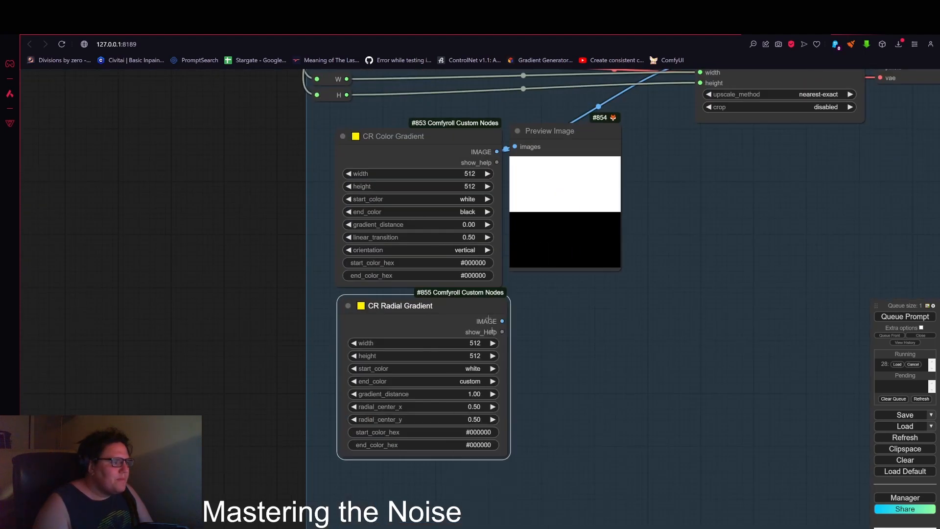
{"action": "left_click", "coordinate": [476, 383]}
{"action": "left_click", "coordinate": [470, 285]}
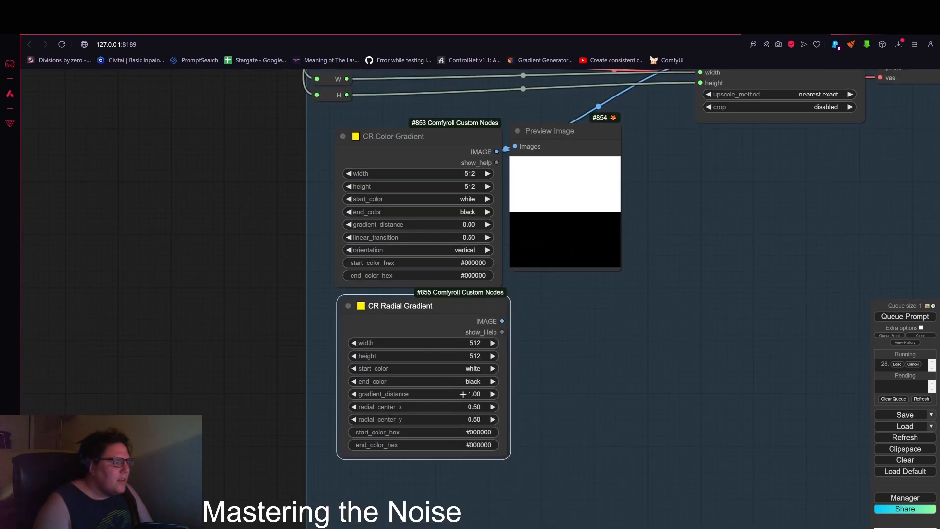
{"action": "left_click", "coordinate": [150, 380]}
{"action": "left_click_drag", "start_coordinate": [502, 321], "coordinate": [552, 295]}
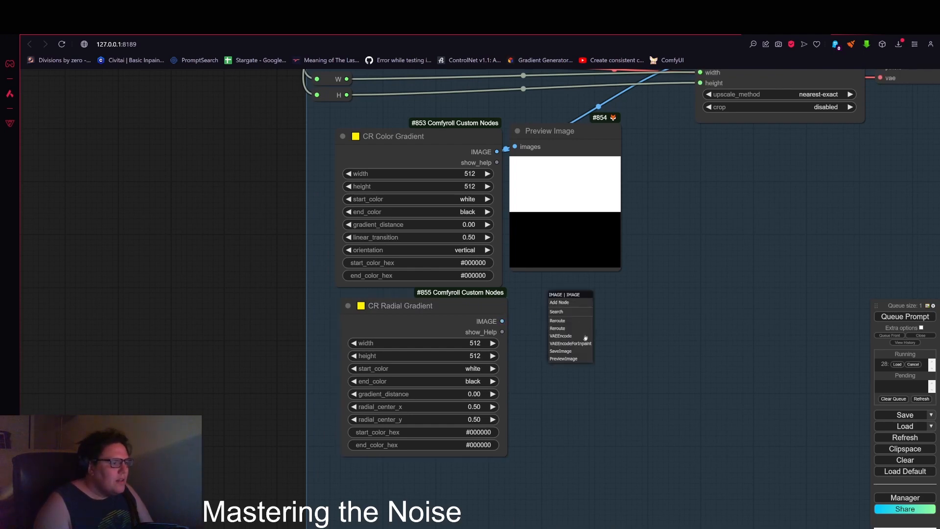
{"action": "left_click", "coordinate": [493, 393]}
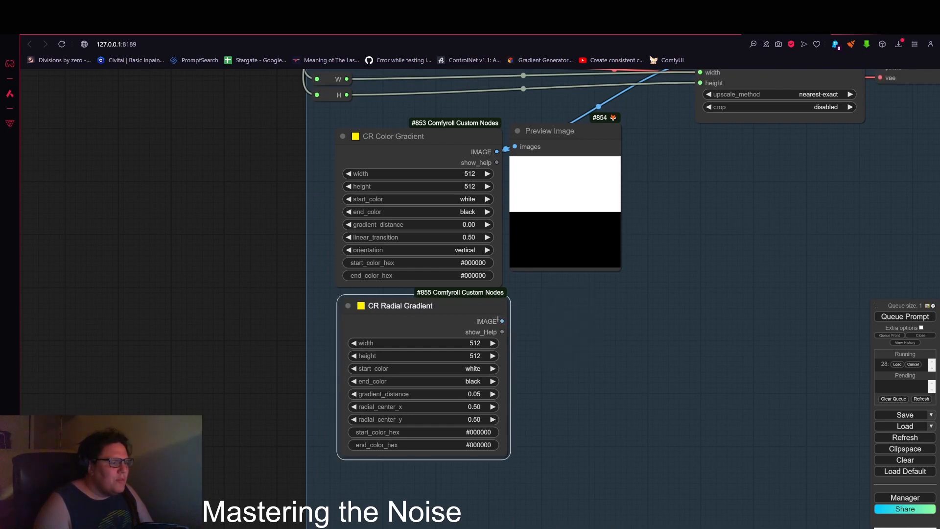
Step: Attach a Preview Image node to the radial gradient's output and queue the prompt
{"action": "left_click_drag", "start_coordinate": [502, 321], "coordinate": [551, 299]}
{"action": "left_click", "coordinate": [566, 366]}
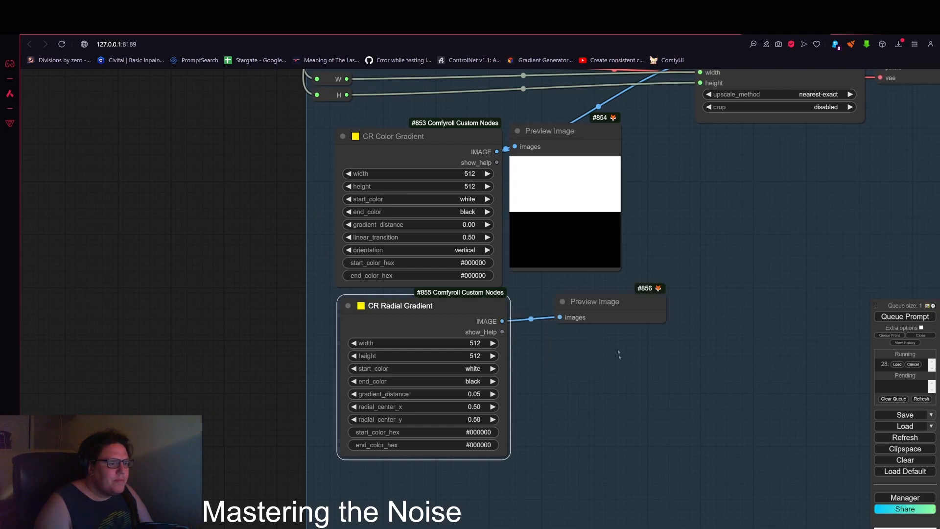
{"action": "left_click", "coordinate": [900, 317]}
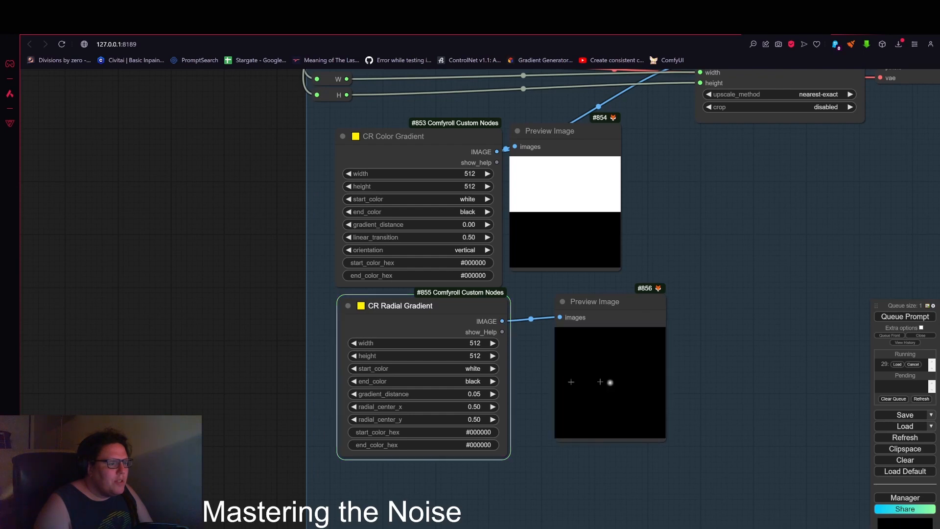
{"action": "scroll", "coordinate": [591, 393], "scroll_direction": "up", "scroll_amount": 4}
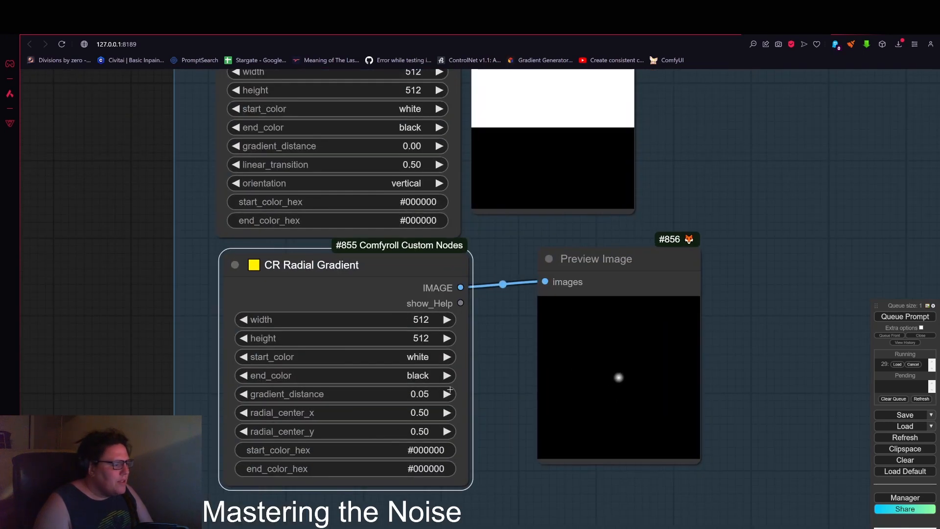
Step: Raise the radial gradient's gradient distance to 0.15 and queue the prompt
{"action": "left_click", "coordinate": [447, 393]}
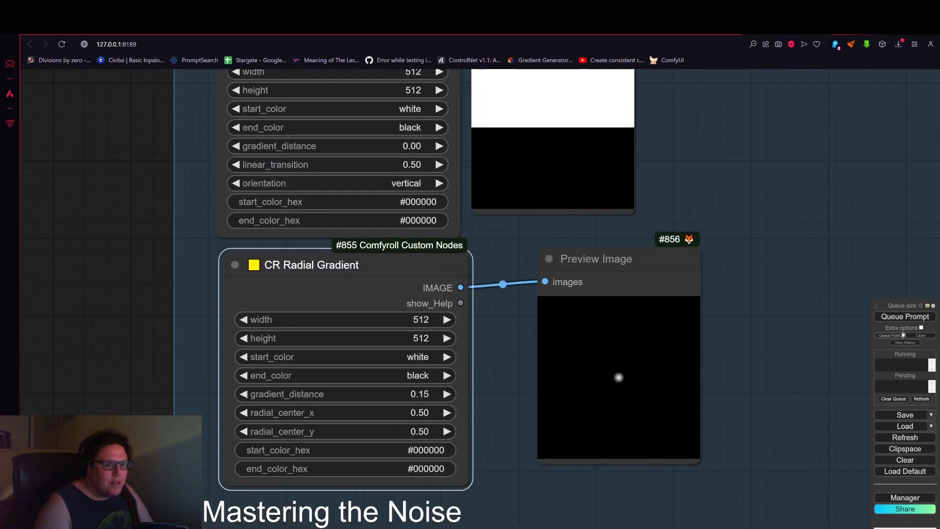
{"action": "left_click", "coordinate": [885, 318]}
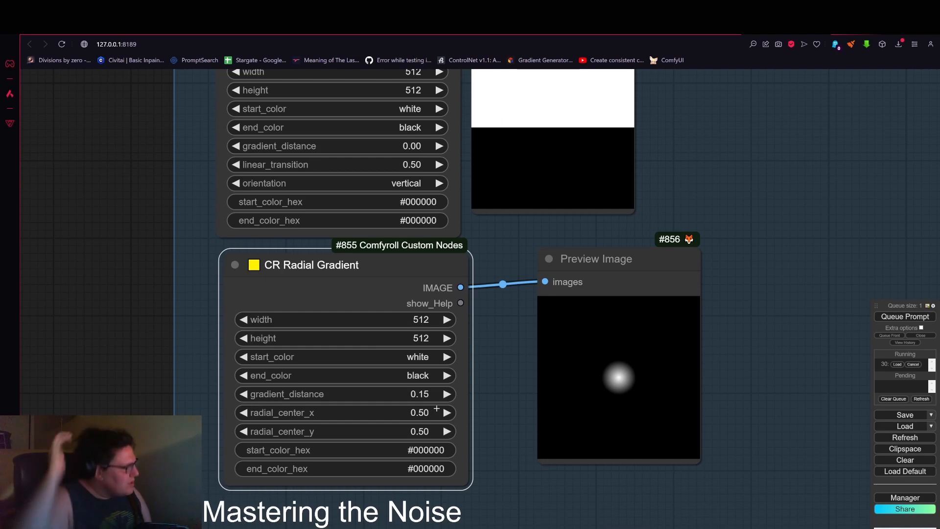
Step: Connect the radial gradient's image output to the Upscale Image node's image input
{"action": "scroll", "coordinate": [533, 339], "scroll_direction": "down", "scroll_amount": 1}
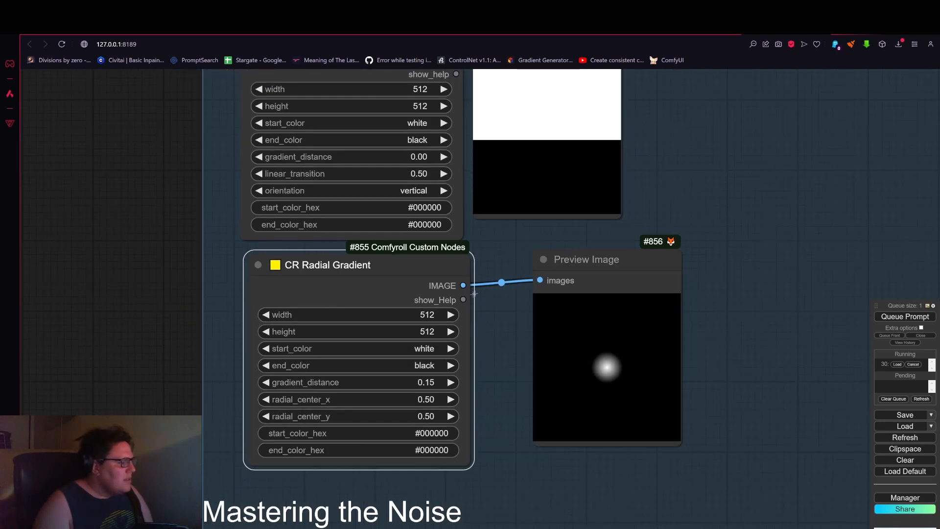
{"action": "left_click_drag", "start_coordinate": [517, 248], "coordinate": [417, 327]}
{"action": "scroll", "coordinate": [443, 333], "scroll_direction": "down", "scroll_amount": 4}
{"action": "left_click_drag", "start_coordinate": [627, 265], "coordinate": [425, 380]}
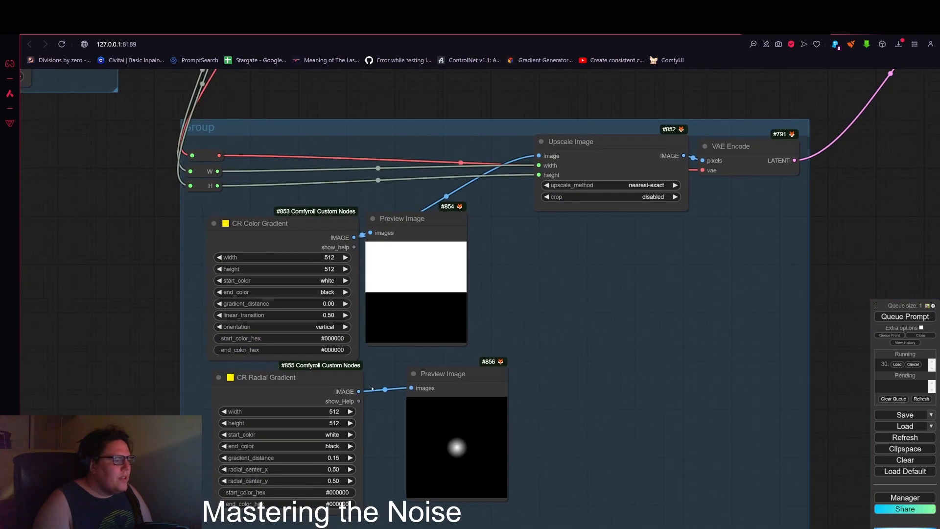
{"action": "left_click_drag", "start_coordinate": [359, 392], "coordinate": [538, 156]}
Step: Examine the KSampler previews generated across the workflow with the radial gradient as noise
{"action": "scroll", "coordinate": [547, 305], "scroll_direction": "down", "scroll_amount": 2}
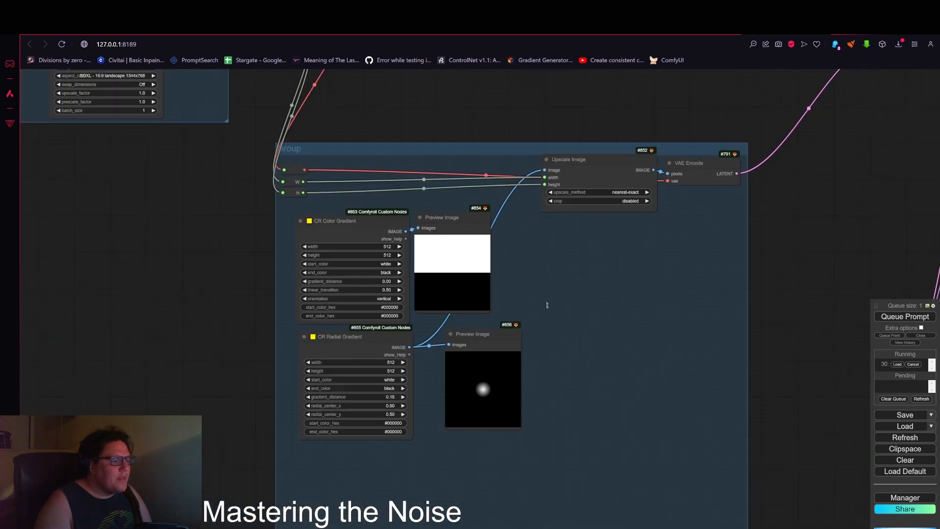
{"action": "left_click_drag", "start_coordinate": [817, 219], "coordinate": [776, 234]}
{"action": "scroll", "coordinate": [806, 201], "scroll_direction": "down", "scroll_amount": 3}
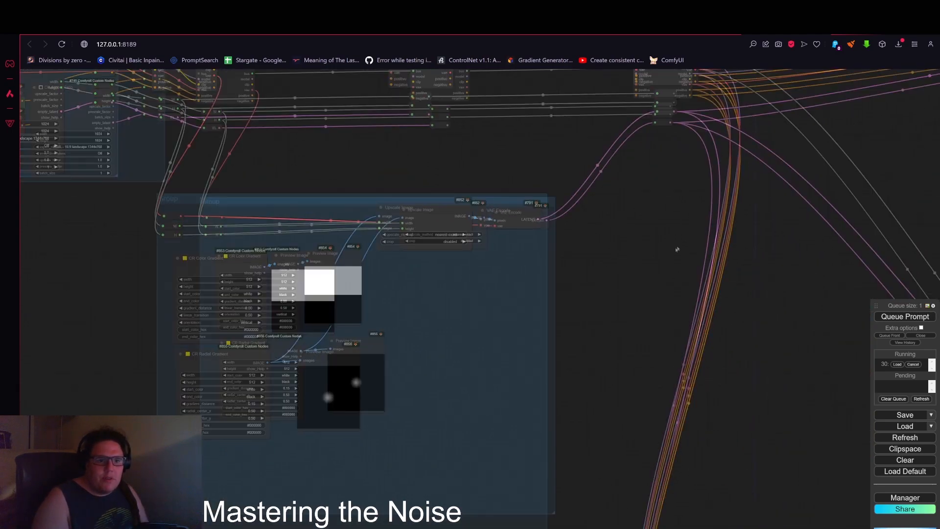
{"action": "left_click_drag", "start_coordinate": [677, 247], "coordinate": [196, 353]}
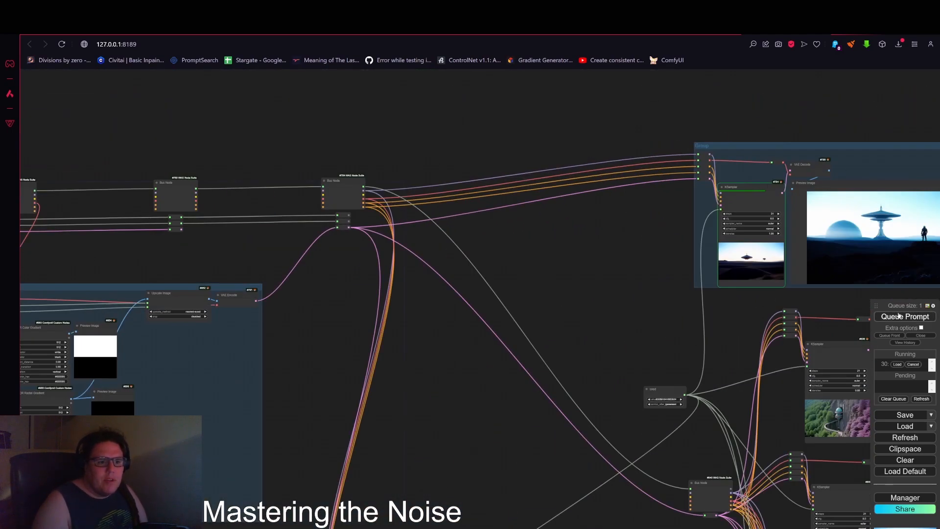
{"action": "left_click_drag", "start_coordinate": [654, 300], "coordinate": [437, 307]}
{"action": "scroll", "coordinate": [630, 246], "scroll_direction": "up", "scroll_amount": 9}
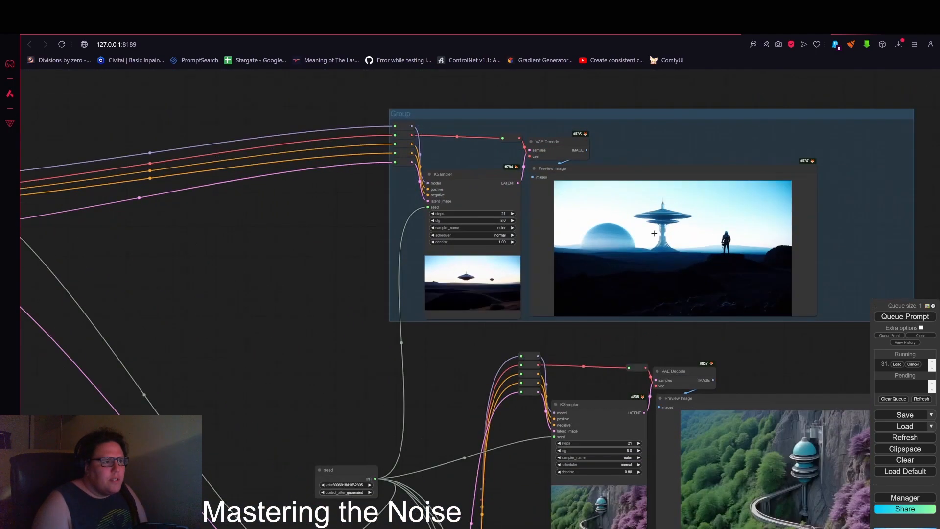
{"action": "left_click_drag", "start_coordinate": [637, 388], "coordinate": [528, 389]}
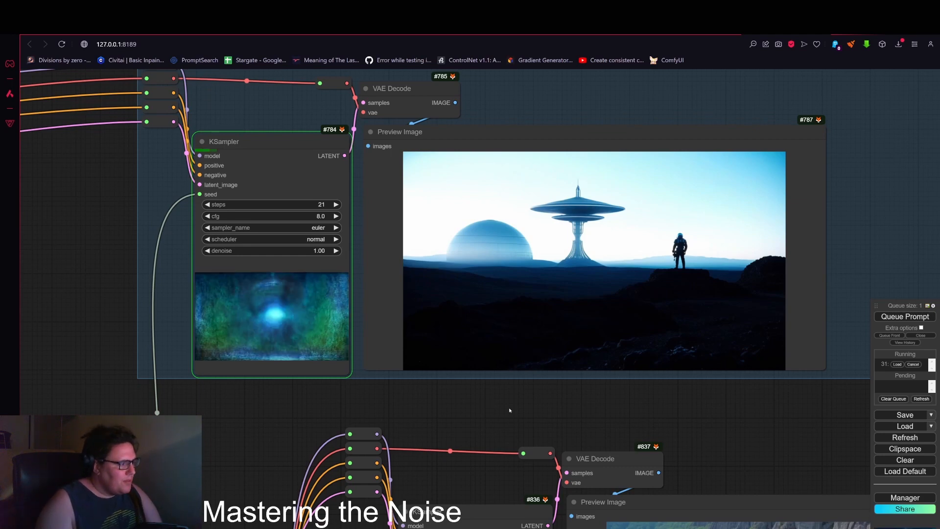
{"action": "left_click_drag", "start_coordinate": [455, 405], "coordinate": [547, 411]}
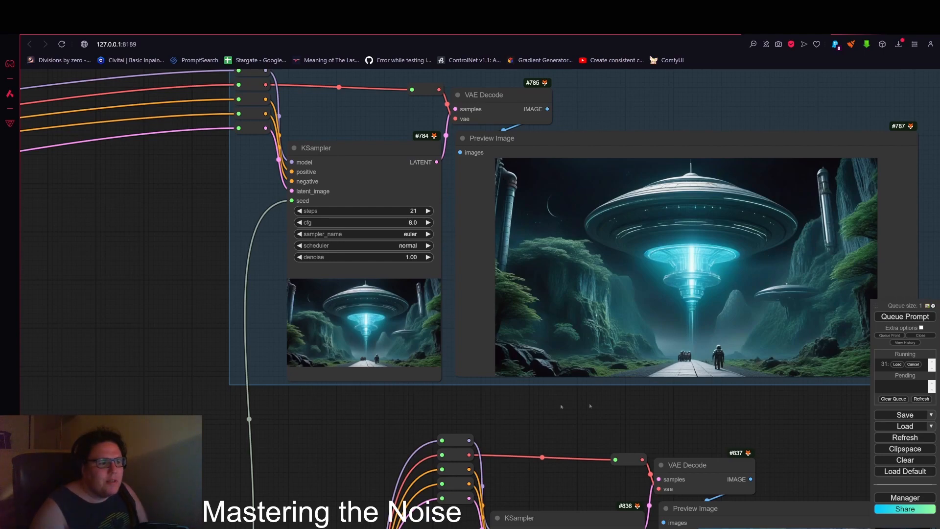
{"action": "left_click_drag", "start_coordinate": [700, 419], "coordinate": [596, 433]}
{"action": "scroll", "coordinate": [629, 348], "scroll_direction": "up", "scroll_amount": 4}
{"action": "scroll", "coordinate": [629, 348], "scroll_direction": "down", "scroll_amount": 9}
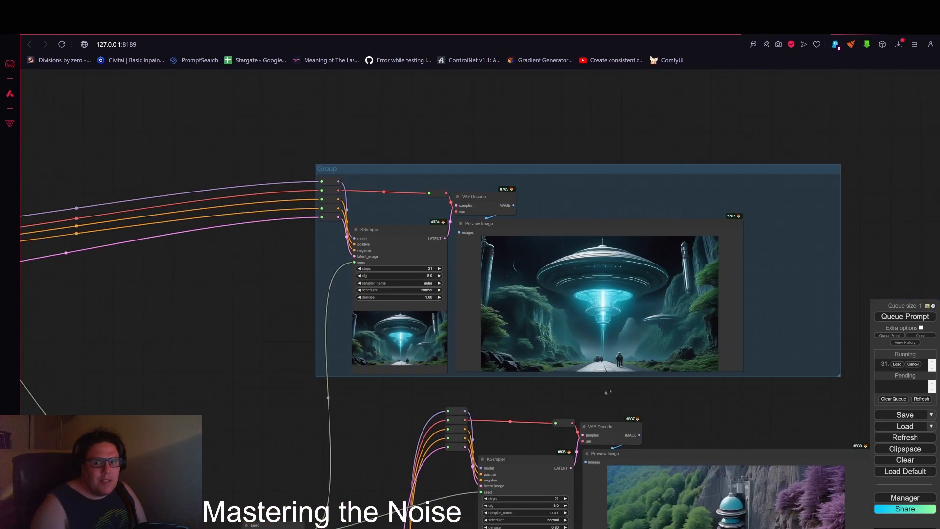
{"action": "left_click_drag", "start_coordinate": [203, 516], "coordinate": [542, 325]}
{"action": "left_click_drag", "start_coordinate": [333, 402], "coordinate": [505, 280]}
{"action": "scroll", "coordinate": [494, 276], "scroll_direction": "down", "scroll_amount": 5}
{"action": "left_click_drag", "start_coordinate": [289, 284], "coordinate": [418, 335]}
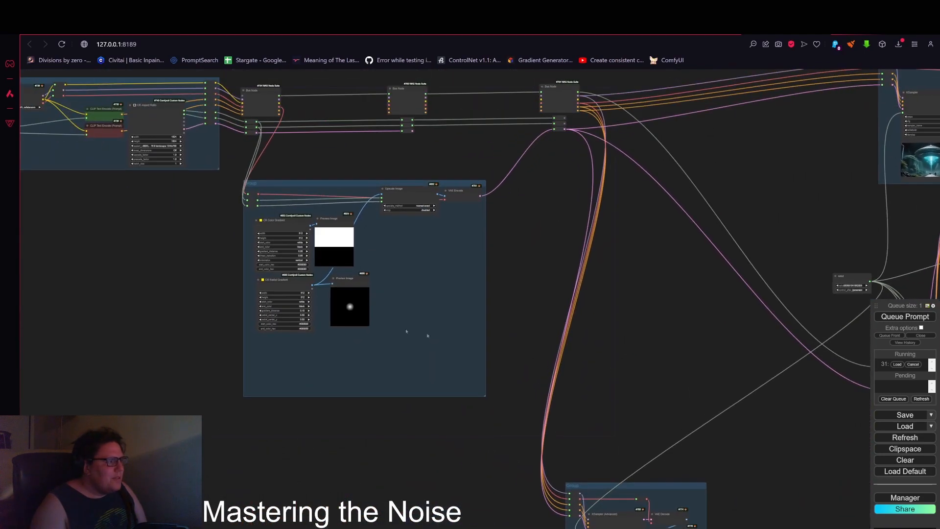
{"action": "scroll", "coordinate": [365, 316], "scroll_direction": "up", "scroll_amount": 5}
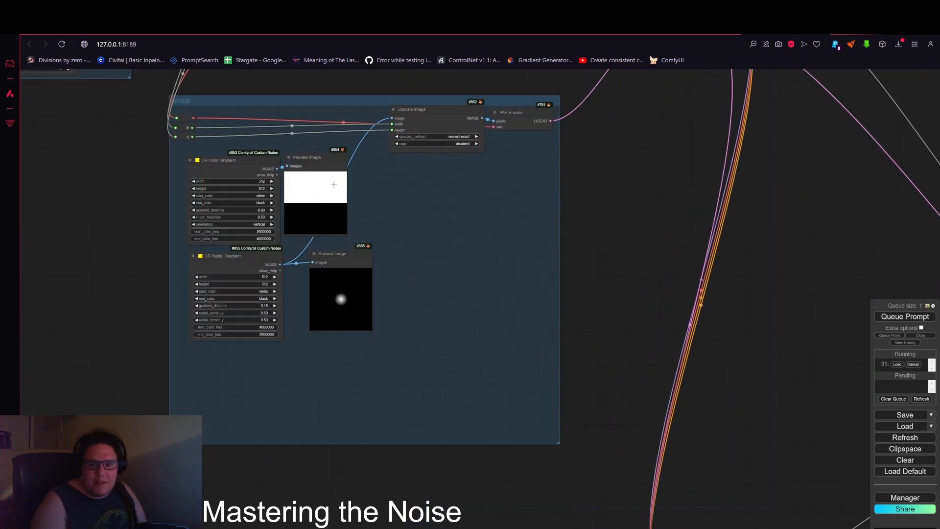
{"action": "scroll", "coordinate": [343, 300], "scroll_direction": "up", "scroll_amount": 10}
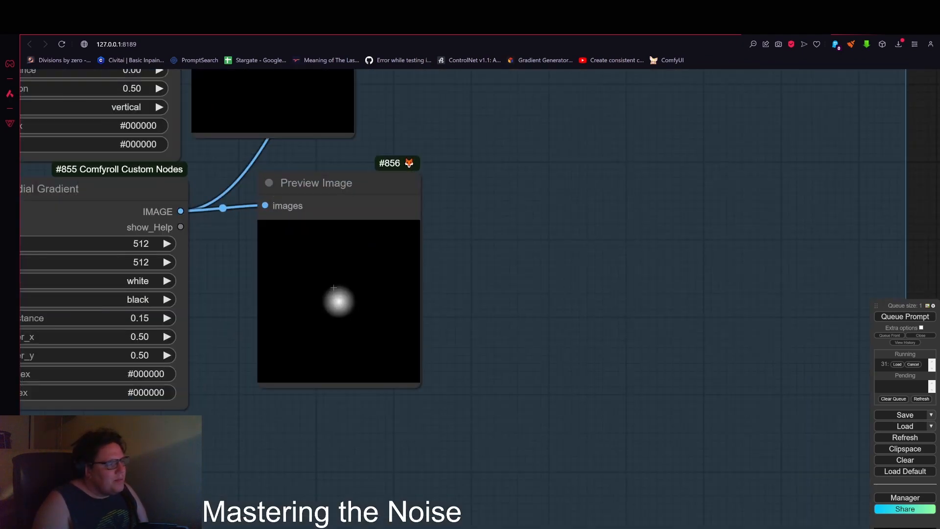
{"action": "scroll", "coordinate": [327, 309], "scroll_direction": "down", "scroll_amount": 6}
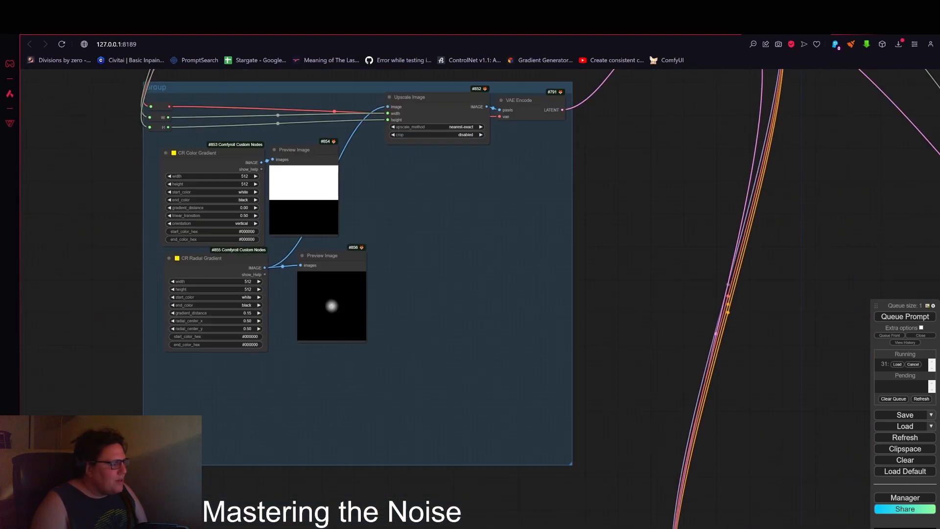
Step: Add an Image Levels Adjustment node beside the radial gradient's preview
{"action": "left_click_drag", "start_coordinate": [358, 258], "coordinate": [345, 261]}
{"action": "left_click_drag", "start_coordinate": [265, 268], "coordinate": [406, 248]}
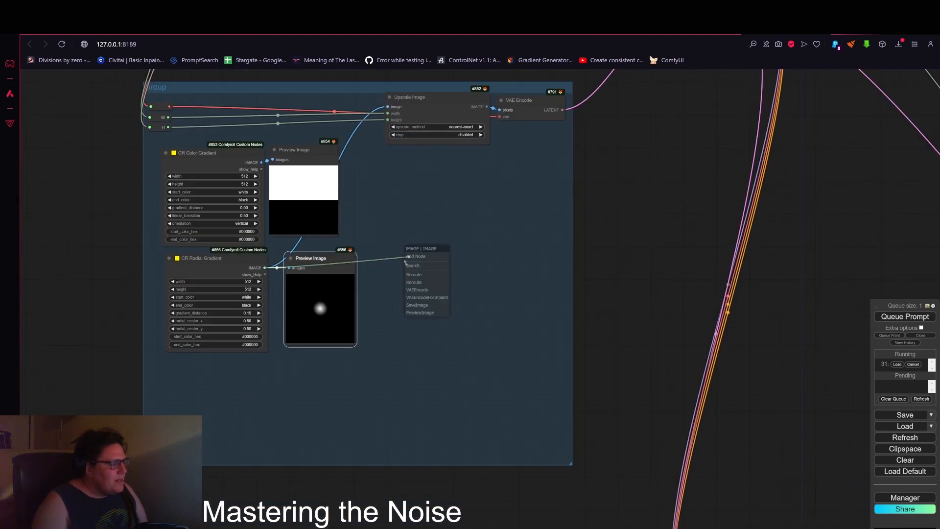
{"action": "double_click", "coordinate": [404, 247]}
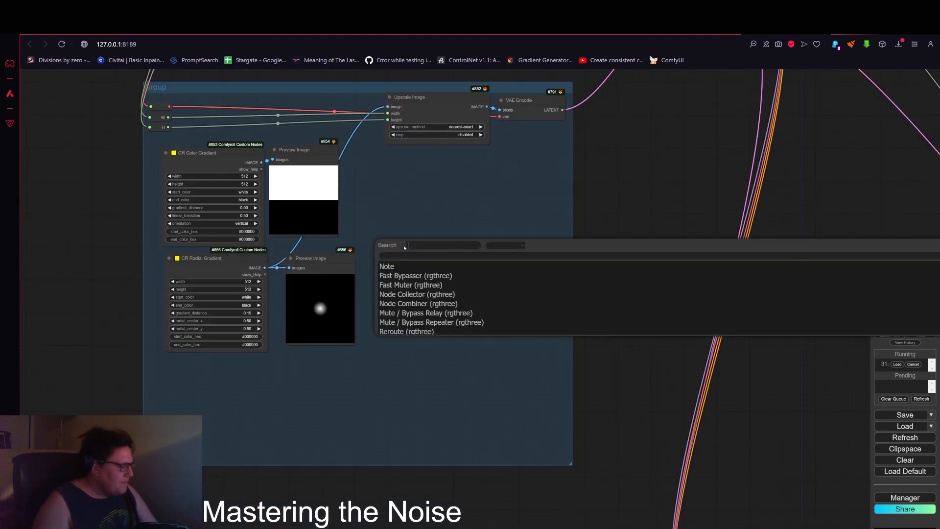
{"action": "type", "text": "leve"}
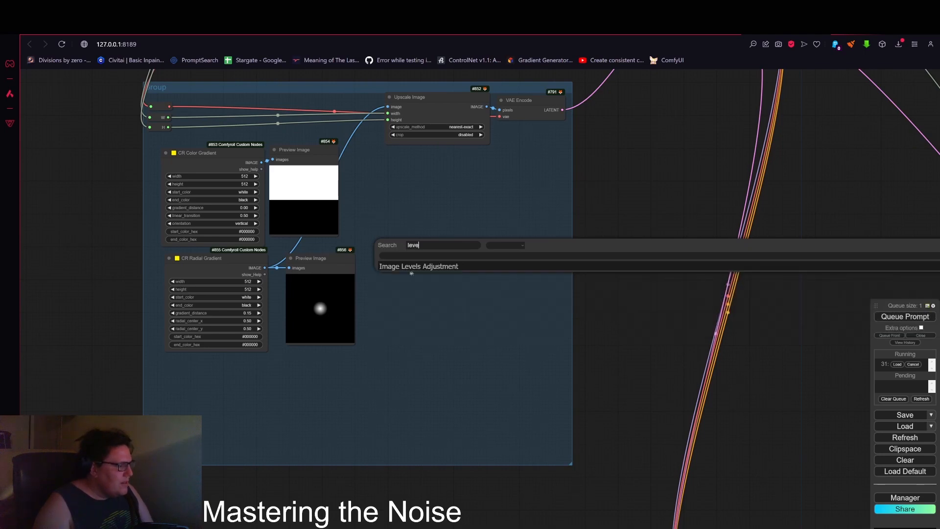
{"action": "left_click", "coordinate": [411, 271]}
{"action": "scroll", "coordinate": [396, 211], "scroll_direction": "up", "scroll_amount": 6}
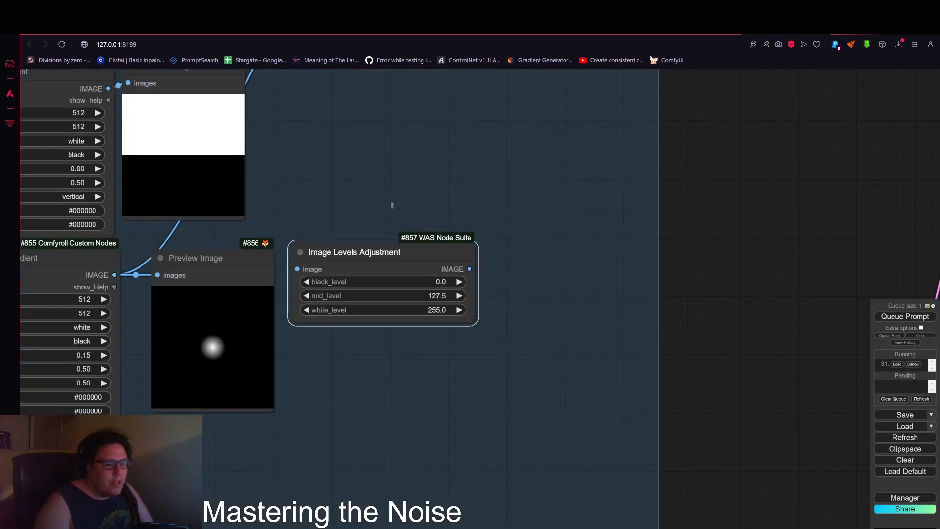
{"action": "left_click_drag", "start_coordinate": [286, 272], "coordinate": [434, 272]}
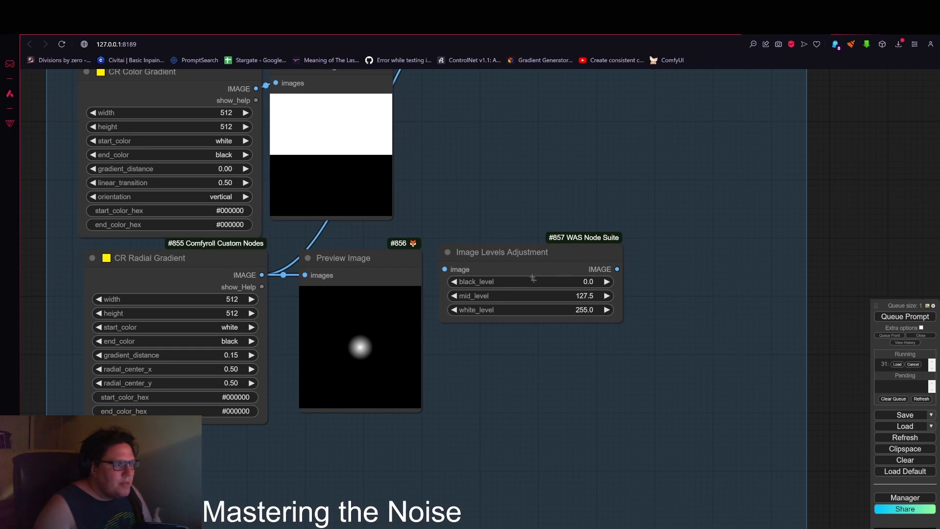
Step: Set the levels node's black level to about 152.4 and white level to about 153.7
{"action": "left_click_drag", "start_coordinate": [567, 282], "coordinate": [735, 279]}
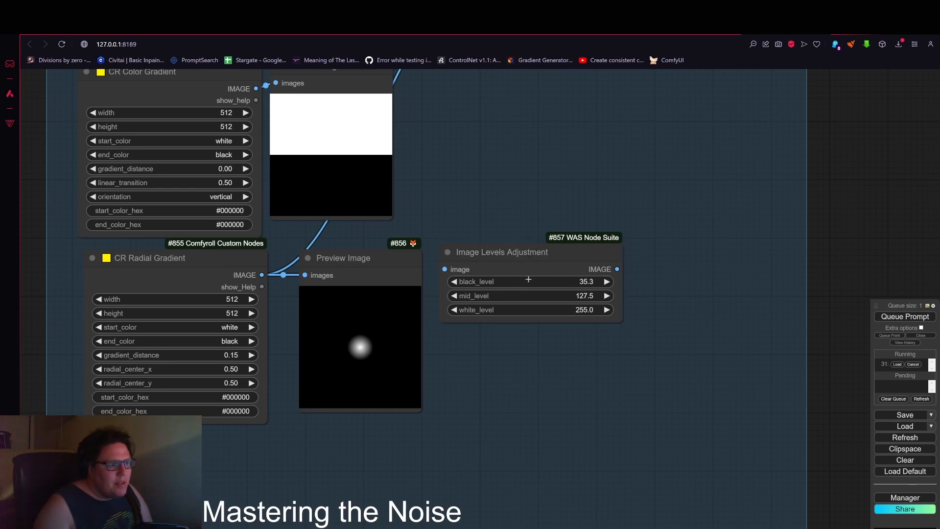
{"action": "left_click_drag", "start_coordinate": [527, 278], "coordinate": [504, 269]}
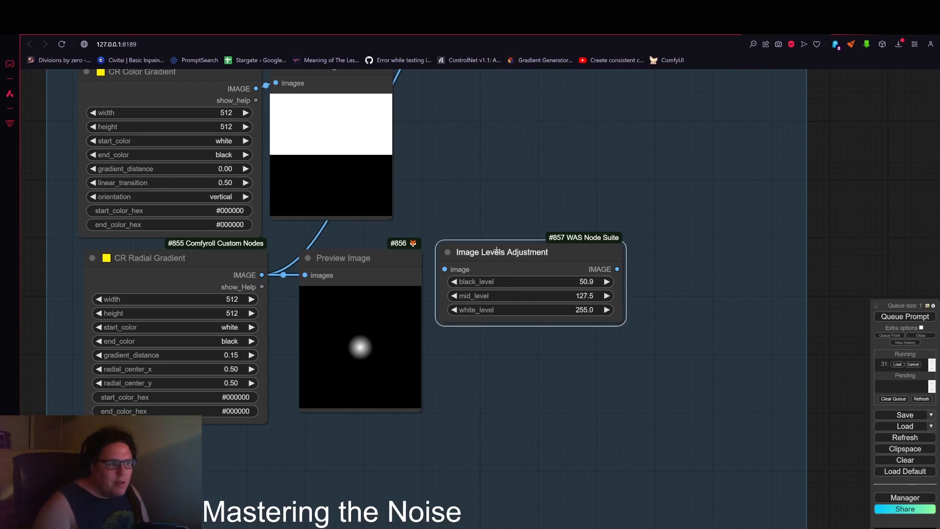
{"action": "left_click_drag", "start_coordinate": [692, 279], "coordinate": [696, 279]}
{"action": "left_click_drag", "start_coordinate": [527, 280], "coordinate": [726, 280]}
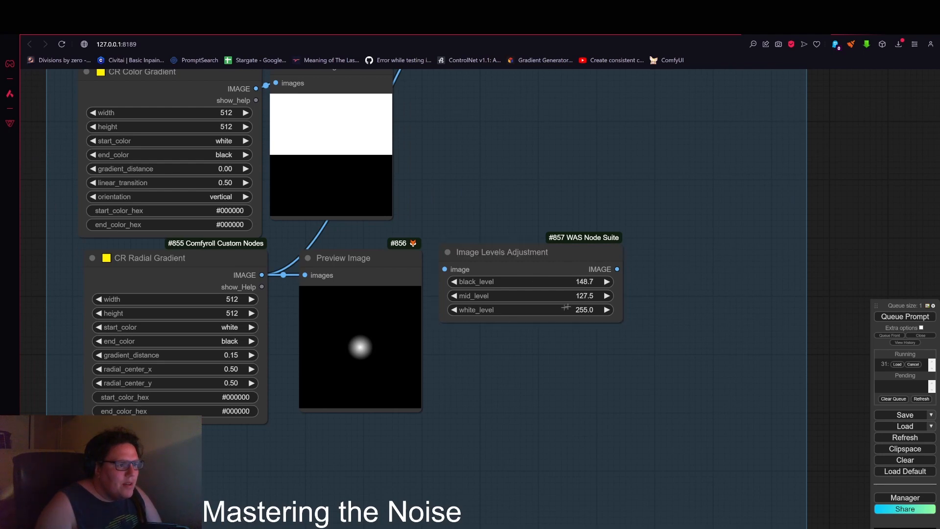
{"action": "left_click_drag", "start_coordinate": [549, 280], "coordinate": [548, 309]}
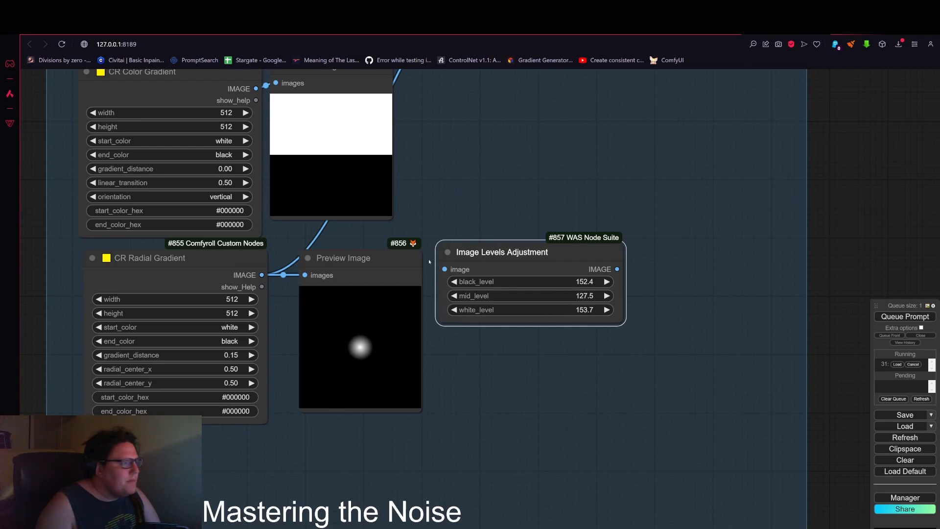
Step: Feed the radial gradient into the levels node, attach a Preview Image to its output, and queue the prompt
{"action": "left_click_drag", "start_coordinate": [262, 275], "coordinate": [445, 268]}
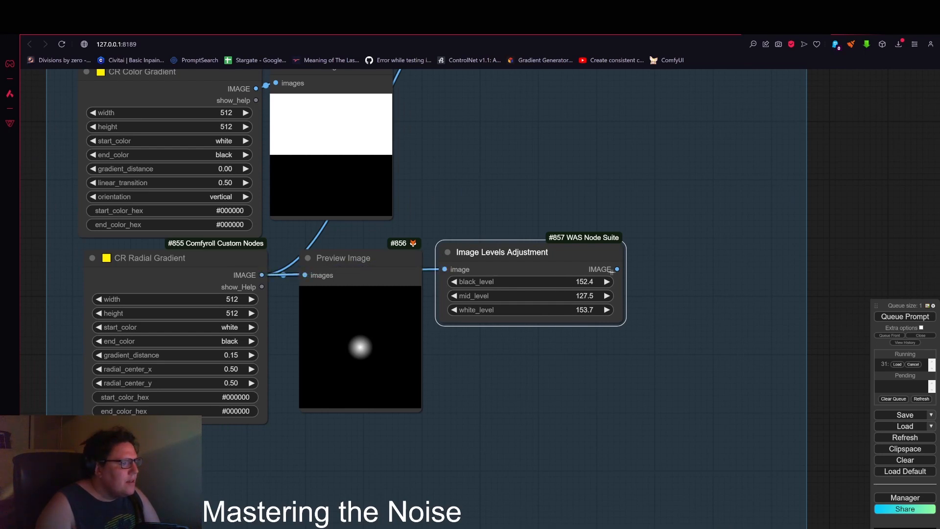
{"action": "left_click_drag", "start_coordinate": [617, 268], "coordinate": [692, 263]}
{"action": "left_click", "coordinate": [708, 319]}
{"action": "left_click", "coordinate": [880, 317]}
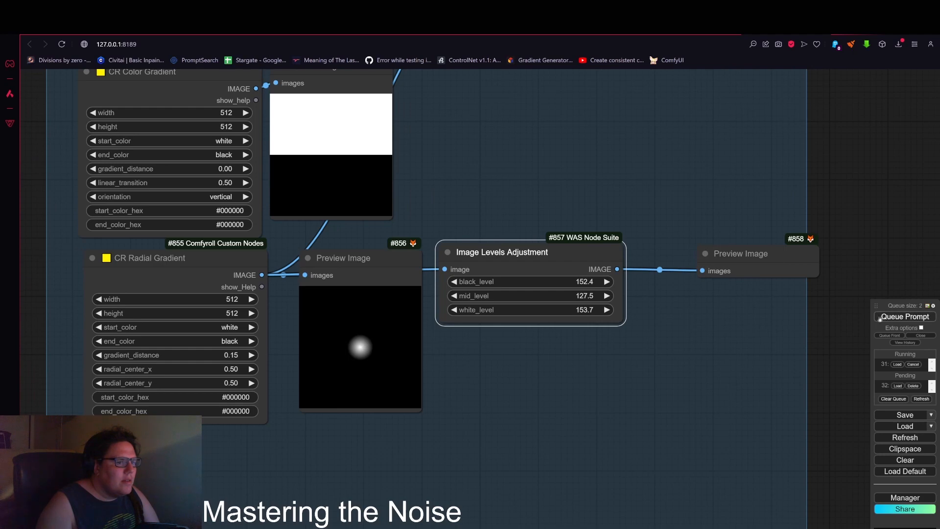
Step: Set the levels node's mid level to about 154.4 and black level to about 146.5, then queue the prompt
{"action": "left_click_drag", "start_coordinate": [847, 262], "coordinate": [745, 276]}
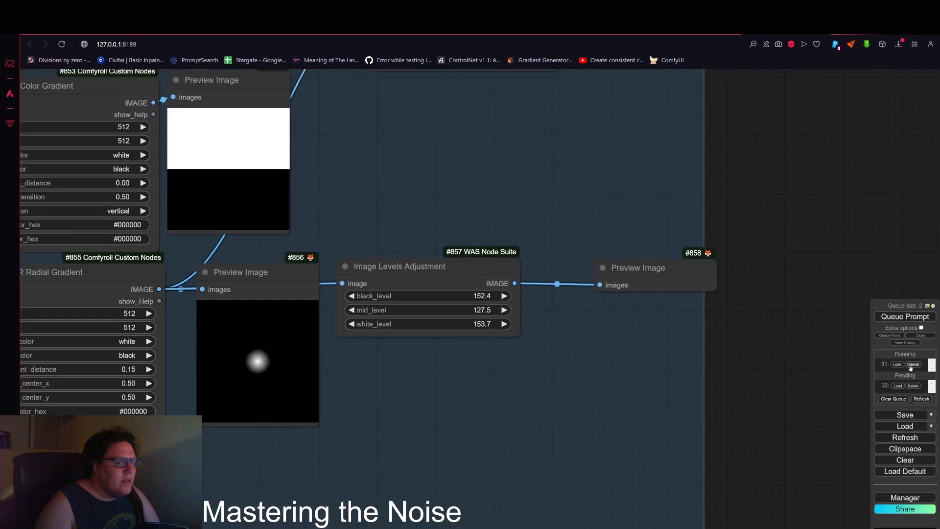
{"action": "left_click", "coordinate": [481, 372]}
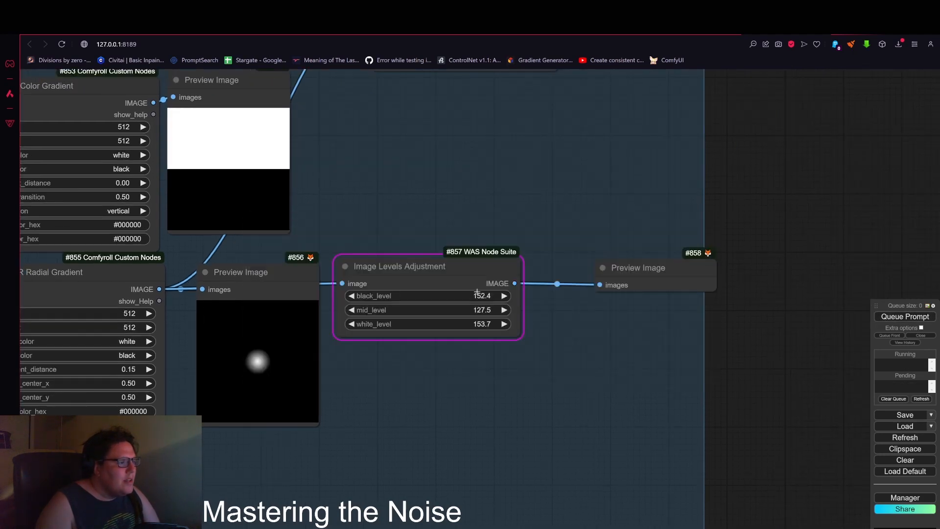
{"action": "scroll", "coordinate": [474, 297], "scroll_direction": "up", "scroll_amount": 4}
{"action": "left_click_drag", "start_coordinate": [475, 296], "coordinate": [522, 314]}
{"action": "left_click_drag", "start_coordinate": [437, 323], "coordinate": [461, 320]}
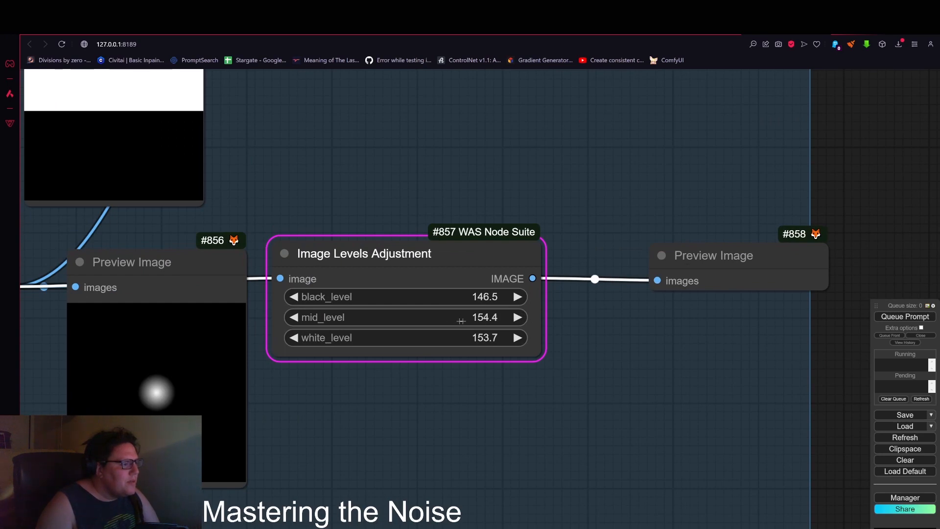
{"action": "left_click", "coordinate": [901, 316]}
Step: Insert an Images to RGB node between the radial gradient output and the levels node's image input
{"action": "left_click", "coordinate": [480, 371]}
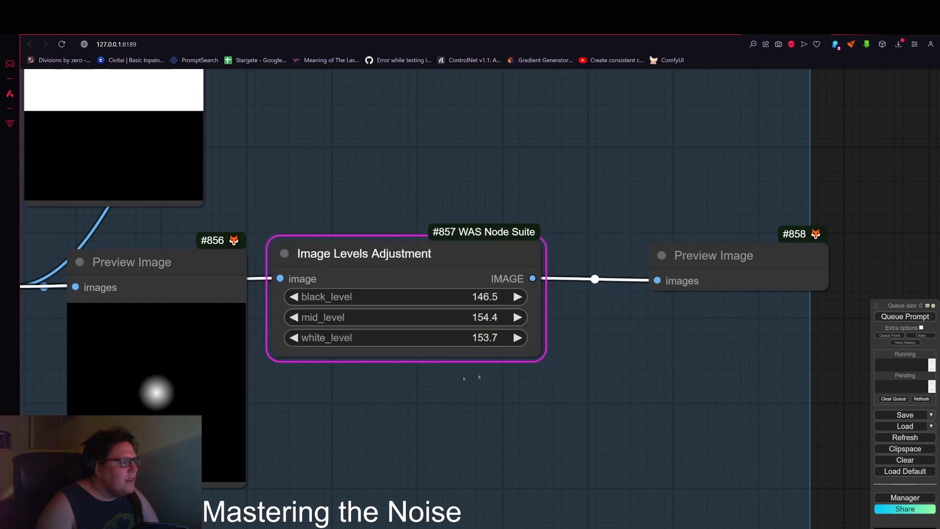
{"action": "scroll", "coordinate": [566, 346], "scroll_direction": "down", "scroll_amount": 3}
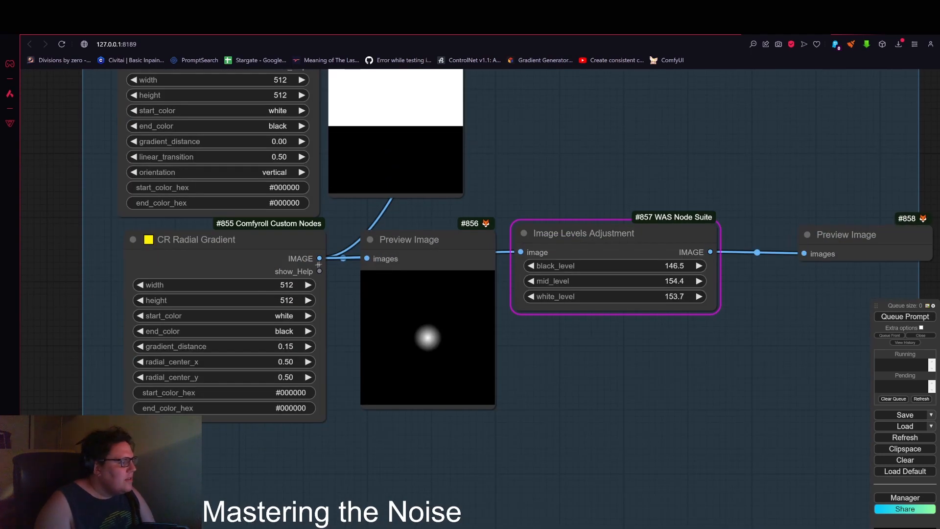
{"action": "left_click_drag", "start_coordinate": [588, 233], "coordinate": [633, 265]}
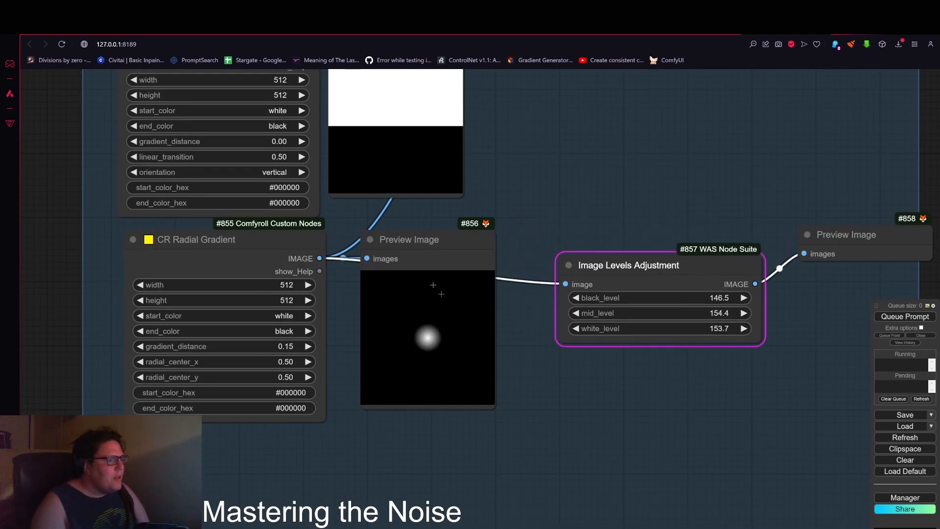
{"action": "double_click", "coordinate": [529, 176]}
{"action": "type", "text": "rgb"}
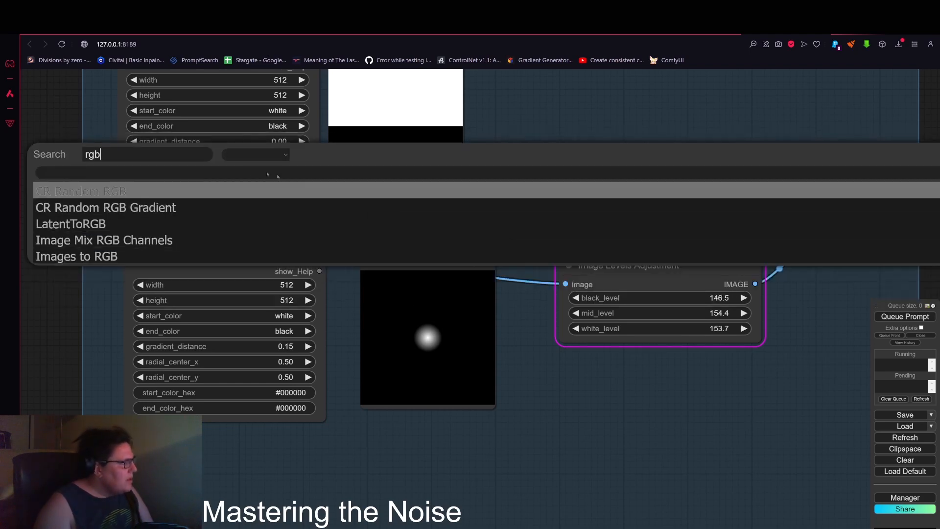
{"action": "left_click", "coordinate": [135, 256]}
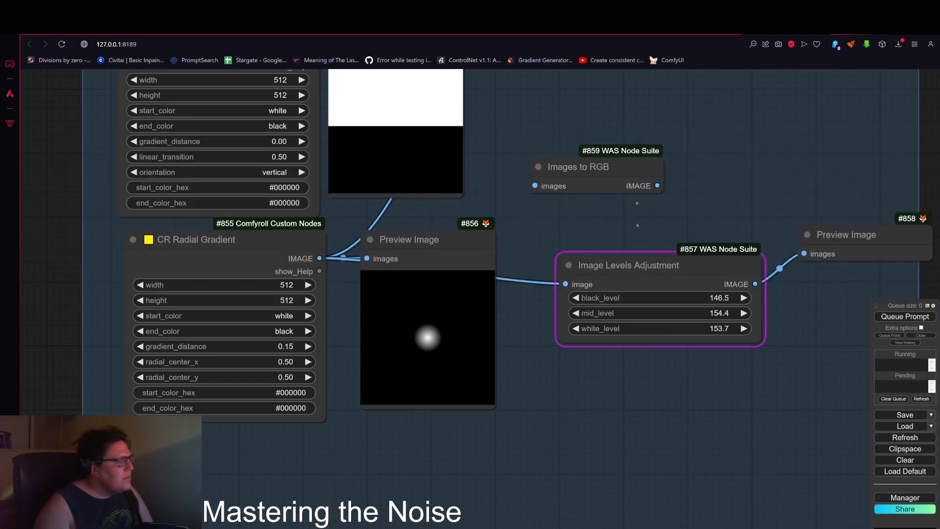
{"action": "left_click_drag", "start_coordinate": [319, 258], "coordinate": [535, 184]}
{"action": "left_click_drag", "start_coordinate": [619, 201], "coordinate": [566, 284]}
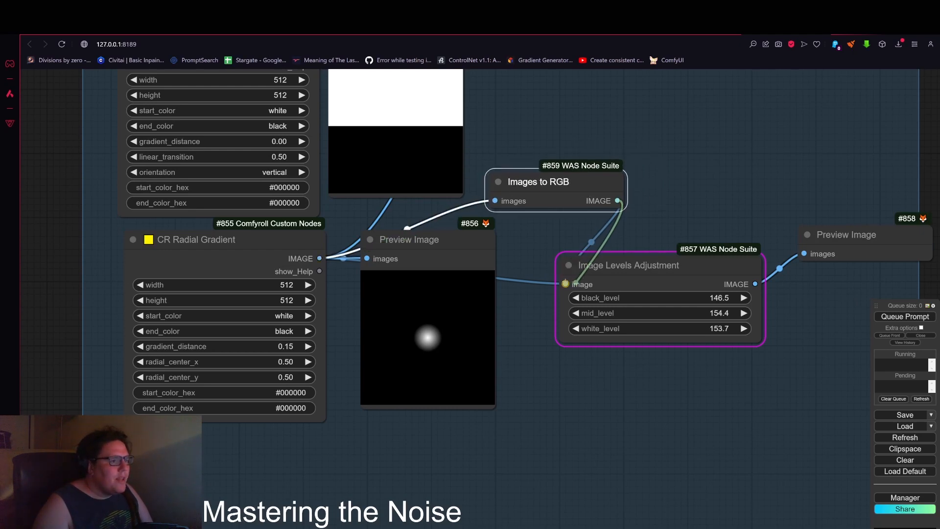
Step: Queue the prompt to render the levels-adjusted radial gradient preview
{"action": "left_click", "coordinate": [905, 317]}
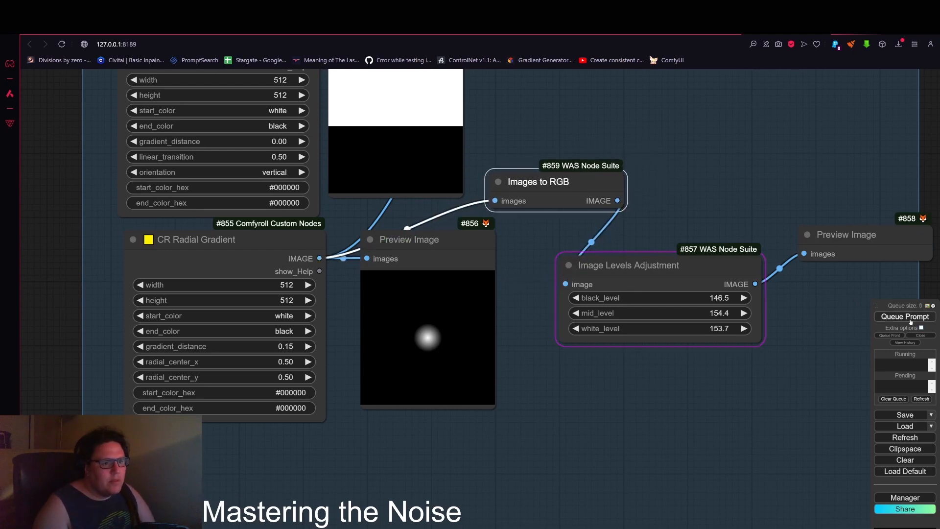
{"action": "left_click", "coordinate": [791, 349]}
{"action": "scroll", "coordinate": [832, 319], "scroll_direction": "down", "scroll_amount": 1}
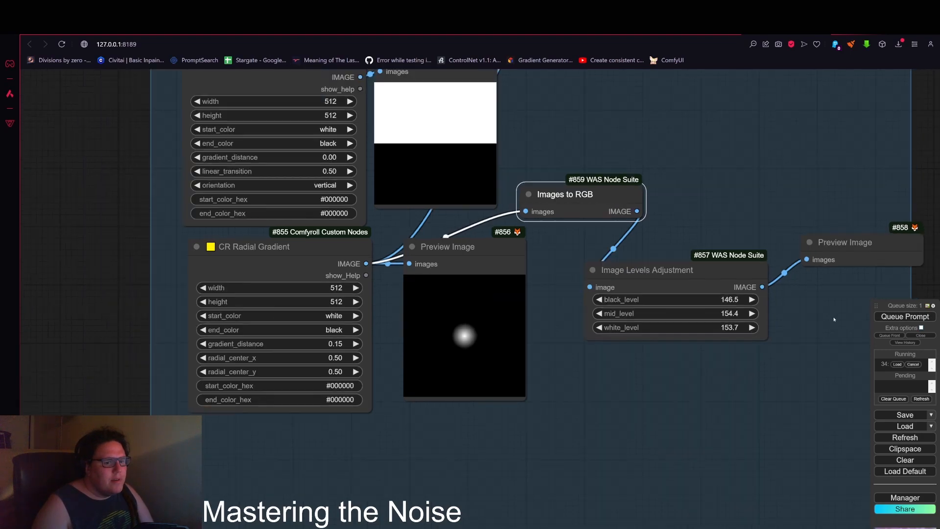
{"action": "scroll", "coordinate": [843, 253], "scroll_direction": "down", "scroll_amount": 1}
{"action": "left_click_drag", "start_coordinate": [783, 213], "coordinate": [670, 242]}
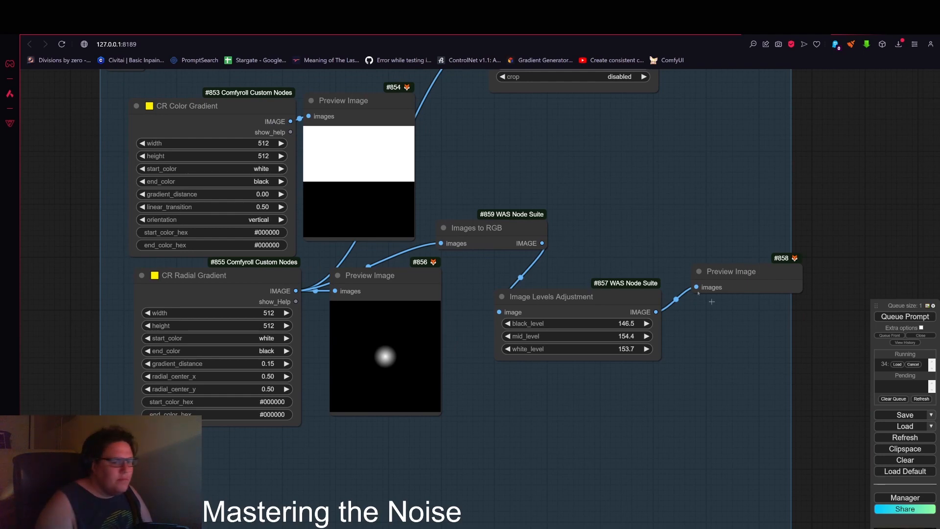
{"action": "left_click", "coordinate": [899, 316]}
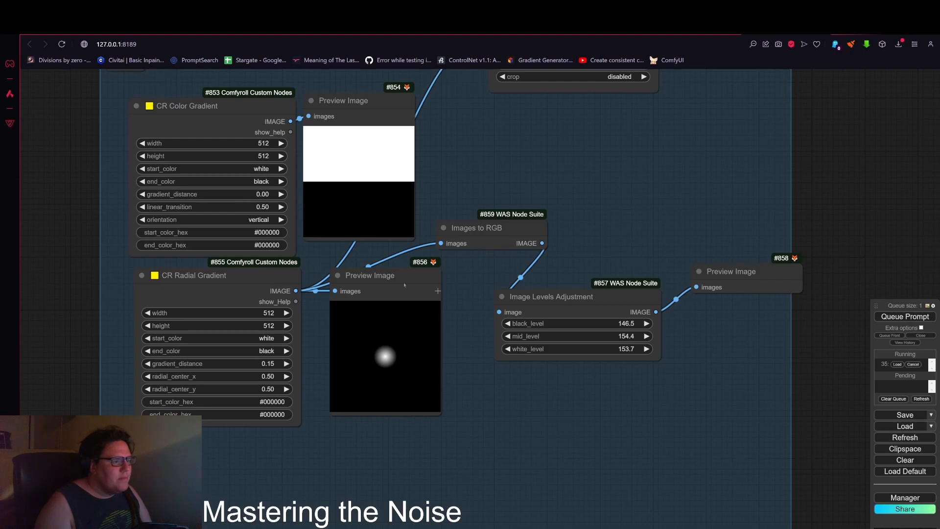
Step: Connect the Image Levels Adjustment output to the Upscale Image node's image input
{"action": "scroll", "coordinate": [597, 265], "scroll_direction": "down", "scroll_amount": 9}
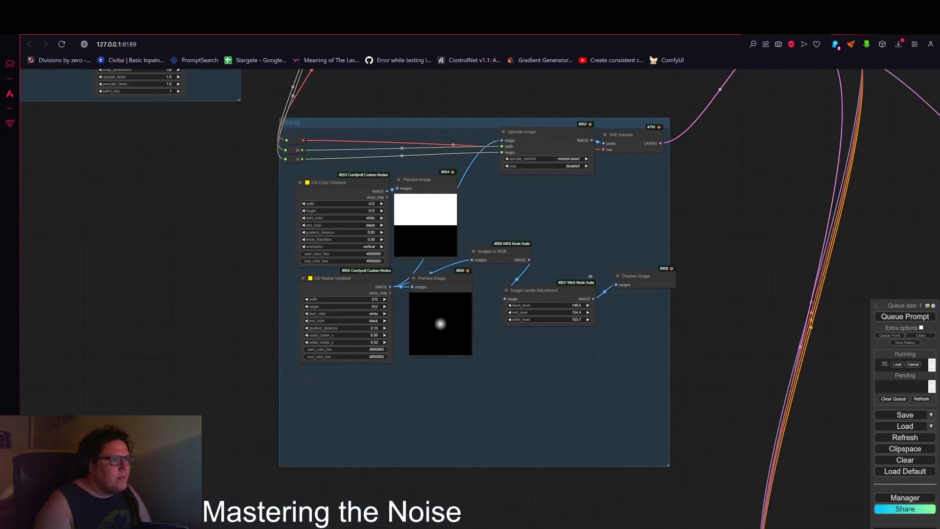
{"action": "left_click_drag", "start_coordinate": [718, 237], "coordinate": [733, 267]}
{"action": "scroll", "coordinate": [617, 262], "scroll_direction": "up", "scroll_amount": 4}
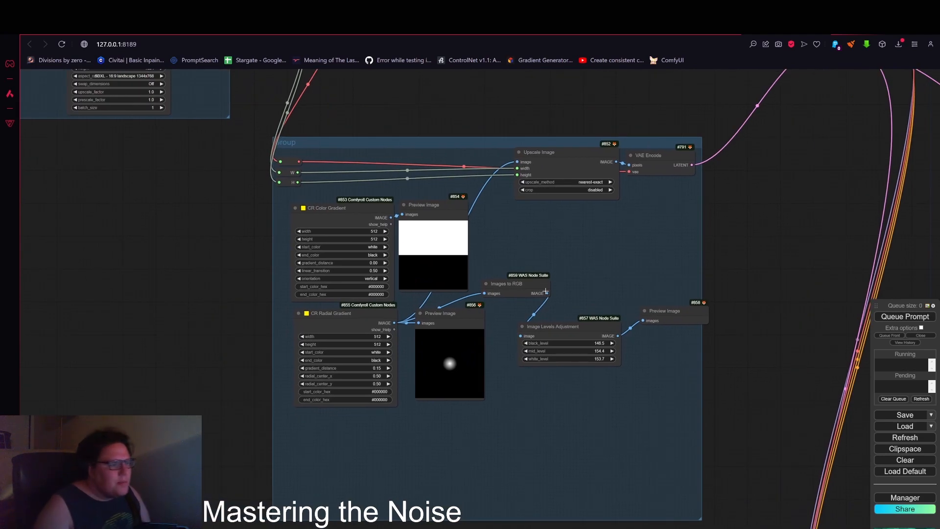
{"action": "left_click_drag", "start_coordinate": [547, 293], "coordinate": [517, 161]}
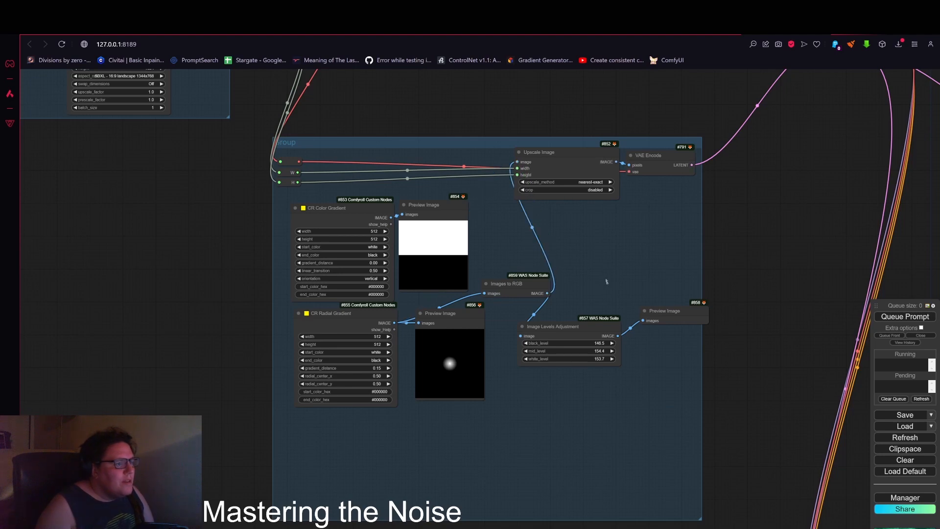
{"action": "left_click_drag", "start_coordinate": [618, 332], "coordinate": [519, 162]}
Step: Queue the prompt and zoom in on the levels node's preview to check the gradient spot
{"action": "left_click", "coordinate": [387, 320]}
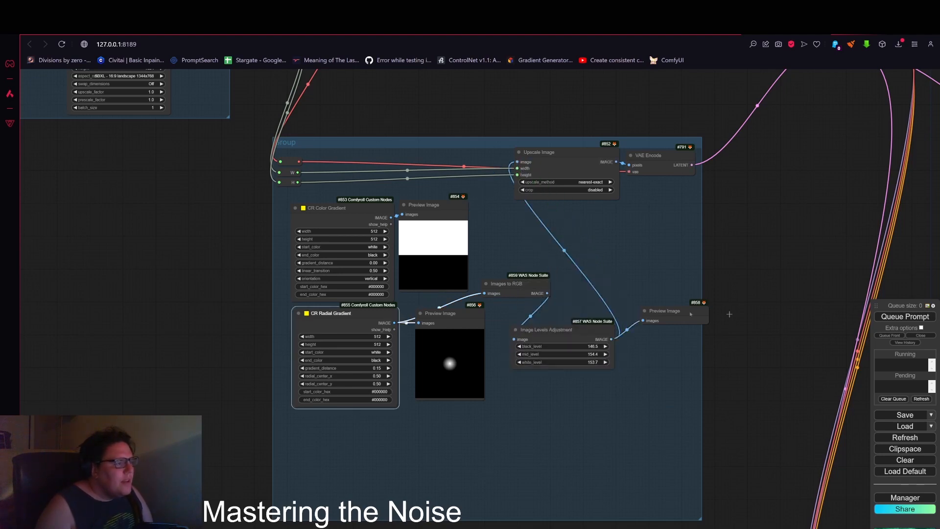
{"action": "left_click", "coordinate": [923, 316]}
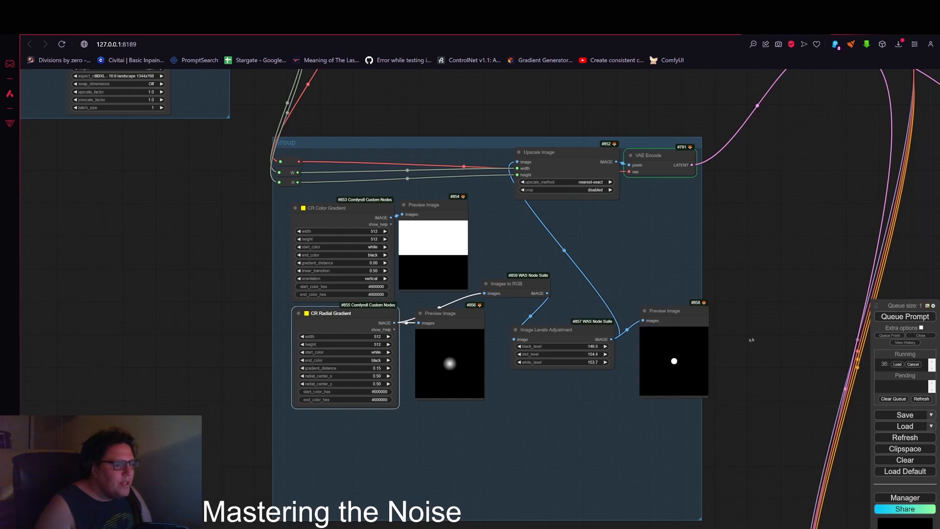
{"action": "scroll", "coordinate": [752, 340], "scroll_direction": "up", "scroll_amount": 4}
{"action": "left_click_drag", "start_coordinate": [640, 301], "coordinate": [418, 405]}
{"action": "left_click_drag", "start_coordinate": [572, 317], "coordinate": [645, 166]}
{"action": "scroll", "coordinate": [519, 314], "scroll_direction": "up", "scroll_amount": 10}
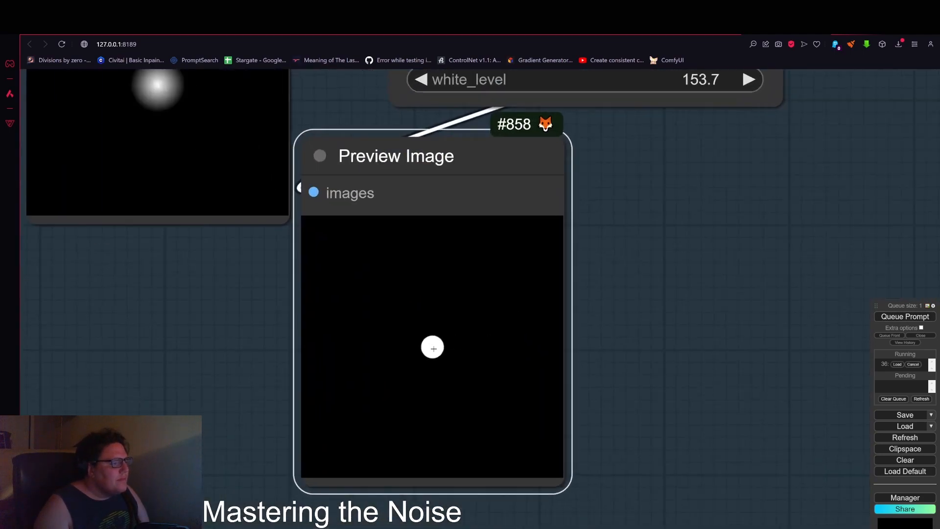
{"action": "scroll", "coordinate": [434, 349], "scroll_direction": "up", "scroll_amount": 2}
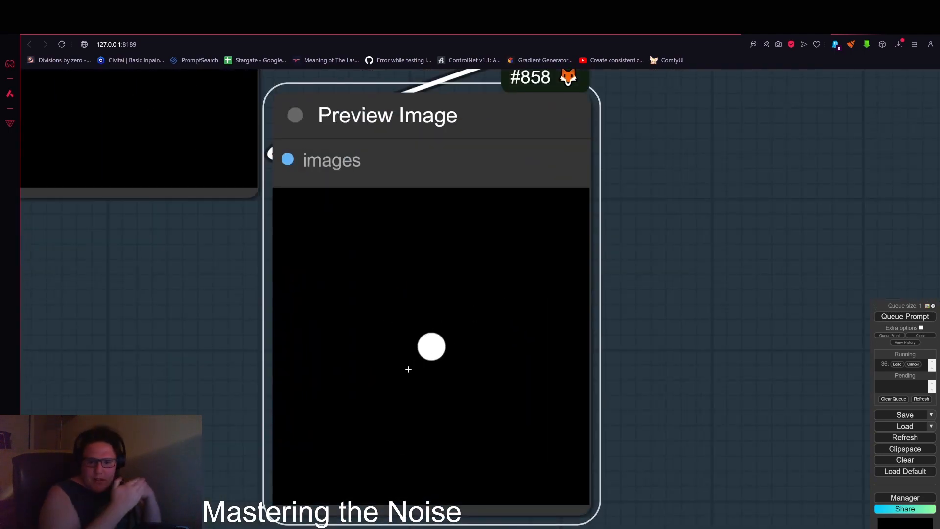
{"action": "scroll", "coordinate": [408, 369], "scroll_direction": "down", "scroll_amount": 5}
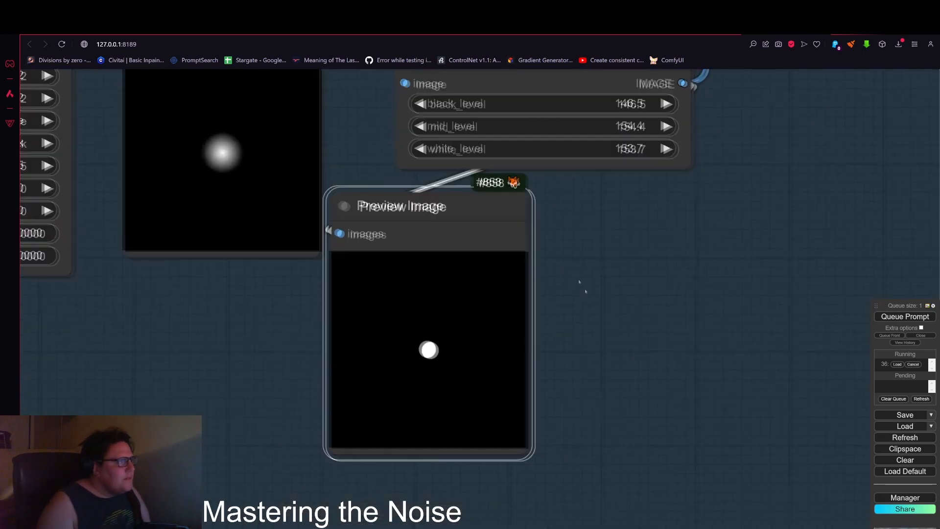
Step: Rearrange the levels node beside the radial gradient with both Preview Image nodes placed beneath them
{"action": "left_click_drag", "start_coordinate": [583, 288], "coordinate": [650, 380]}
{"action": "scroll", "coordinate": [515, 285], "scroll_direction": "down", "scroll_amount": 3}
{"action": "left_click_drag", "start_coordinate": [515, 286], "coordinate": [669, 272]}
{"action": "left_click_drag", "start_coordinate": [558, 179], "coordinate": [507, 153]}
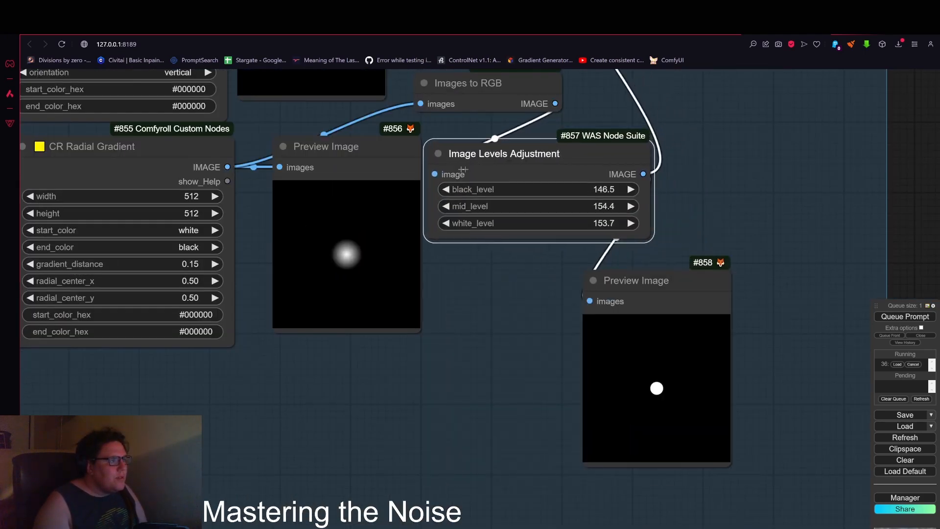
{"action": "left_click_drag", "start_coordinate": [321, 152], "coordinate": [299, 266]}
{"action": "left_click_drag", "start_coordinate": [499, 149], "coordinate": [290, 147]}
{"action": "left_click_drag", "start_coordinate": [618, 280], "coordinate": [449, 259]}
Step: Tuck the Images to RGB node under the levels node and realign the preview nodes inside the group
{"action": "scroll", "coordinate": [612, 198], "scroll_direction": "down", "scroll_amount": 3}
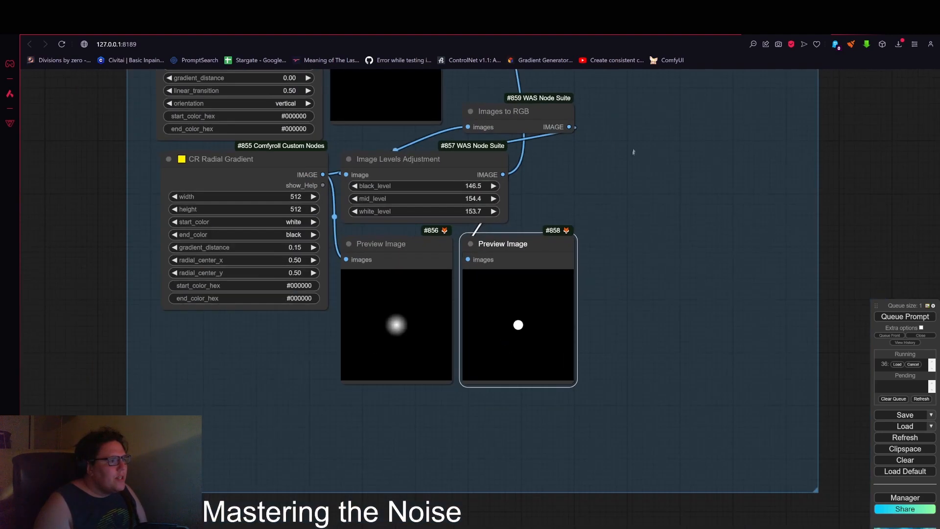
{"action": "scroll", "coordinate": [632, 152], "scroll_direction": "down", "scroll_amount": 2}
{"action": "left_click_drag", "start_coordinate": [568, 171], "coordinate": [418, 381]}
{"action": "left_click_drag", "start_coordinate": [396, 330], "coordinate": [442, 402]}
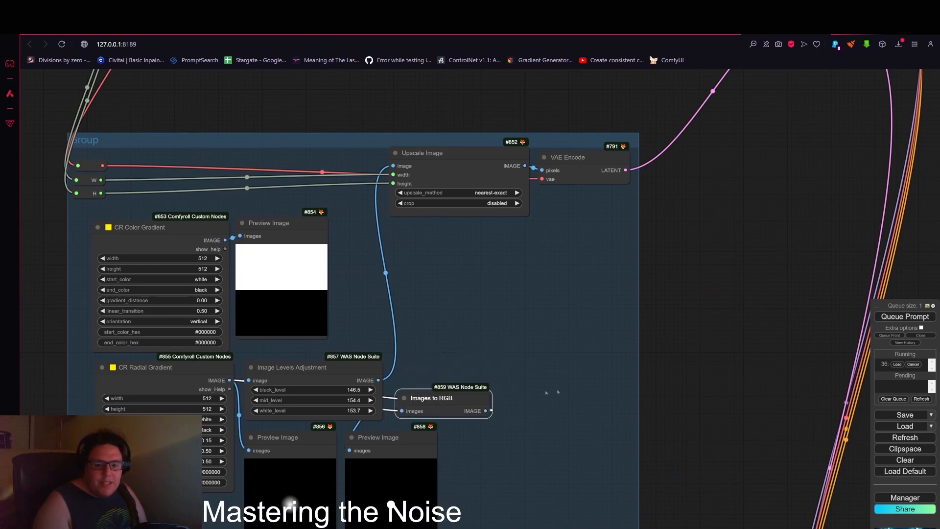
{"action": "left_click_drag", "start_coordinate": [584, 276], "coordinate": [695, 188]}
{"action": "left_click_drag", "start_coordinate": [523, 350], "coordinate": [527, 385]}
{"action": "left_click_drag", "start_coordinate": [401, 348], "coordinate": [401, 379]}
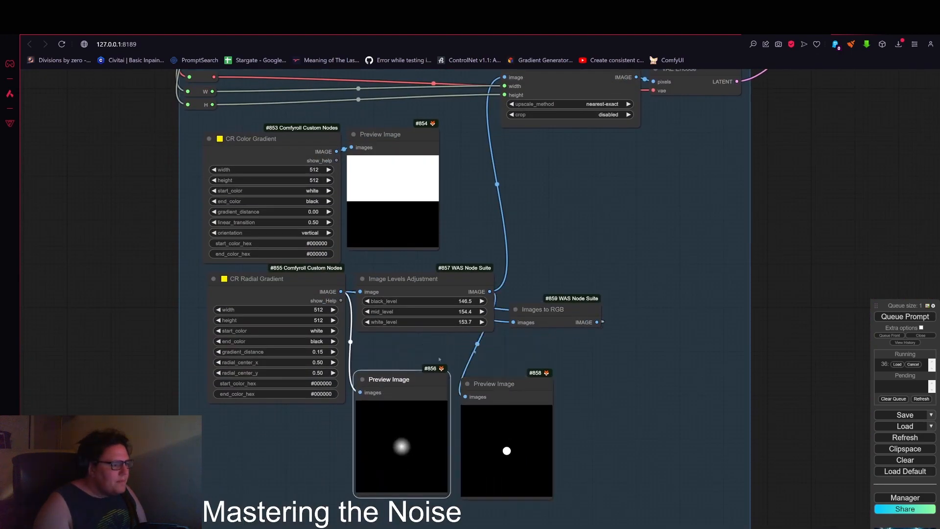
{"action": "left_click_drag", "start_coordinate": [567, 302], "coordinate": [413, 338]}
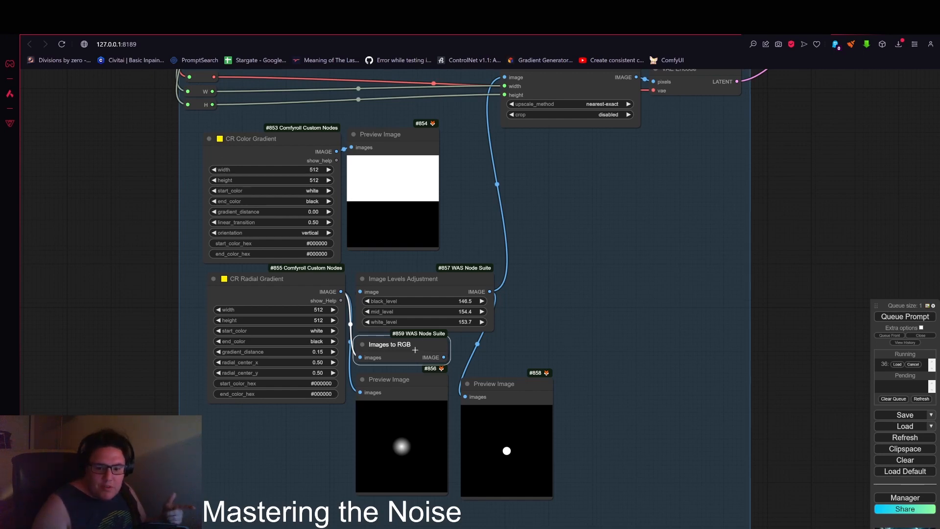
{"action": "scroll", "coordinate": [450, 340], "scroll_direction": "down", "scroll_amount": 2}
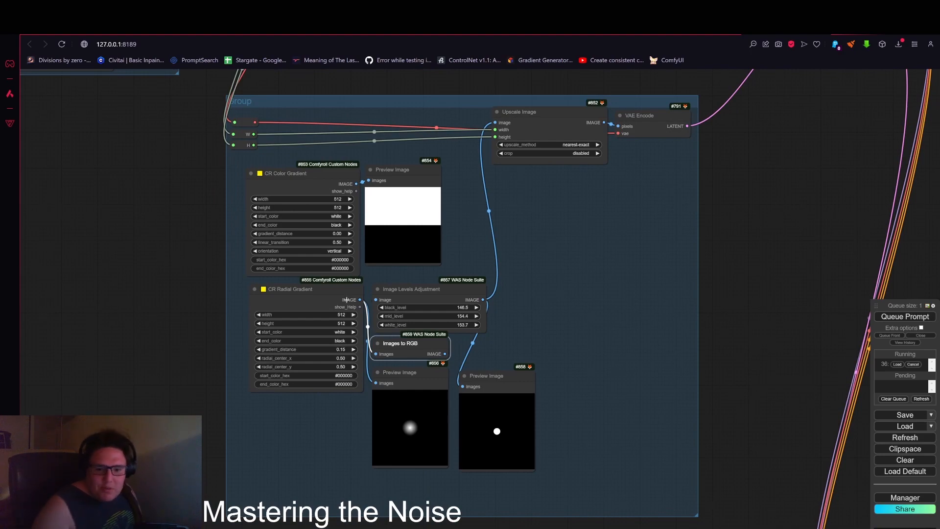
{"action": "left_click_drag", "start_coordinate": [577, 299], "coordinate": [578, 332]}
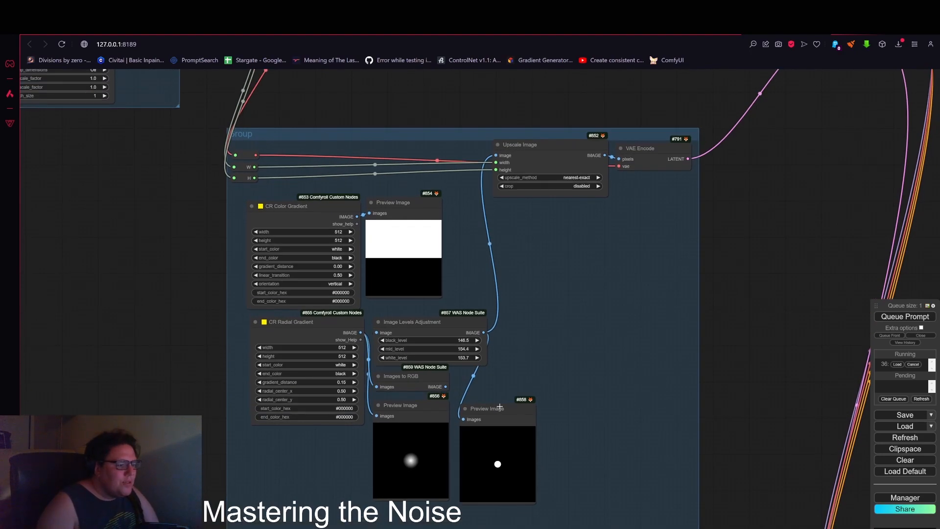
{"action": "left_click_drag", "start_coordinate": [499, 407], "coordinate": [497, 403]}
{"action": "left_click_drag", "start_coordinate": [535, 310], "coordinate": [512, 404]}
Step: Queue the prompt to generate images from the gradient-based noise latent
{"action": "scroll", "coordinate": [461, 423], "scroll_direction": "up", "scroll_amount": 3}
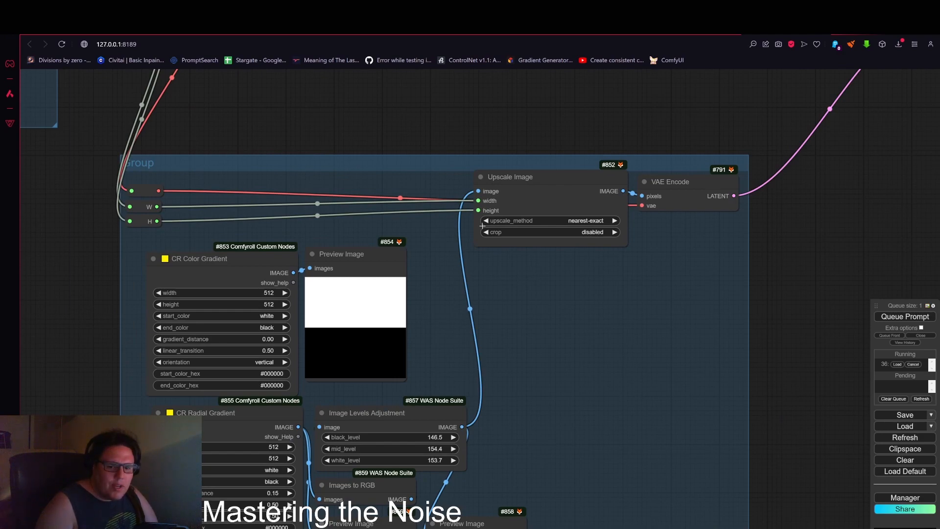
{"action": "scroll", "coordinate": [643, 294], "scroll_direction": "down", "scroll_amount": 3}
{"action": "left_click_drag", "start_coordinate": [645, 301], "coordinate": [522, 307]}
{"action": "left_click_drag", "start_coordinate": [685, 273], "coordinate": [642, 257]}
{"action": "scroll", "coordinate": [641, 256], "scroll_direction": "down", "scroll_amount": 5}
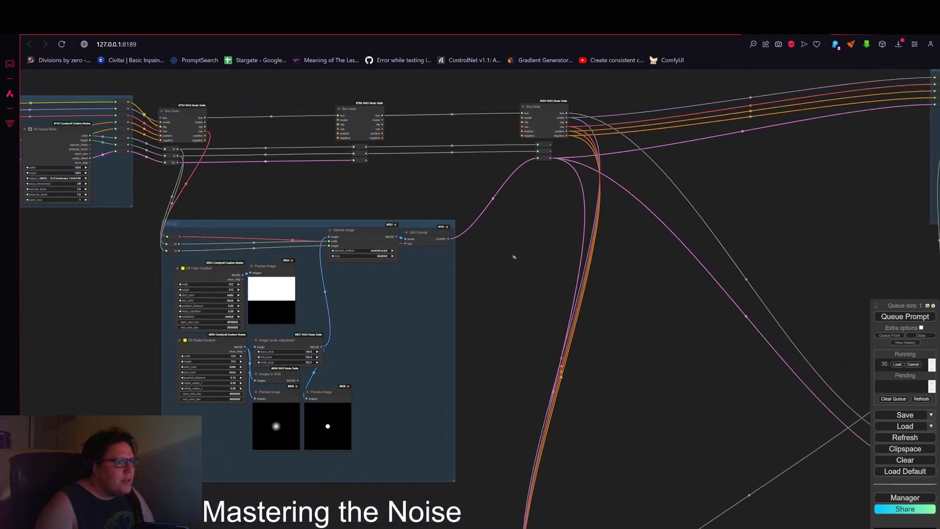
{"action": "scroll", "coordinate": [617, 265], "scroll_direction": "down", "scroll_amount": 4}
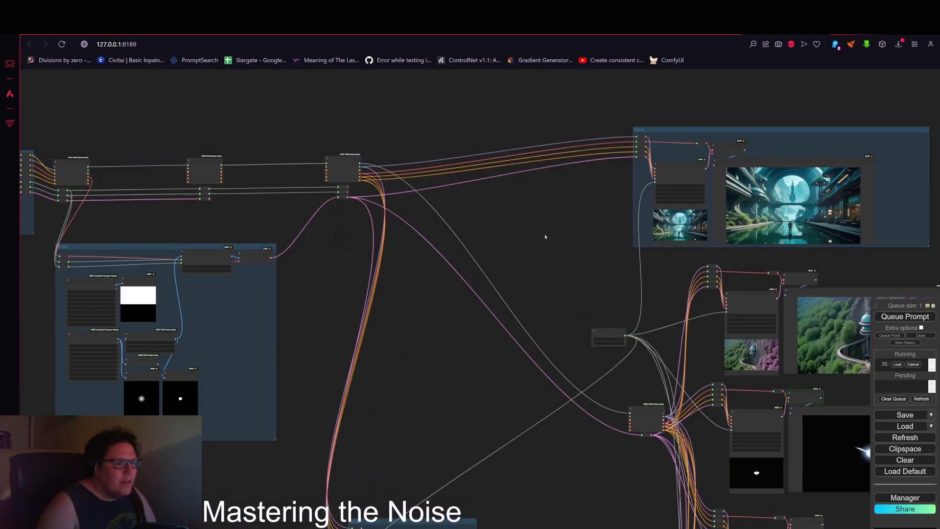
{"action": "scroll", "coordinate": [633, 226], "scroll_direction": "up", "scroll_amount": 3}
{"action": "scroll", "coordinate": [634, 226], "scroll_direction": "up", "scroll_amount": 5}
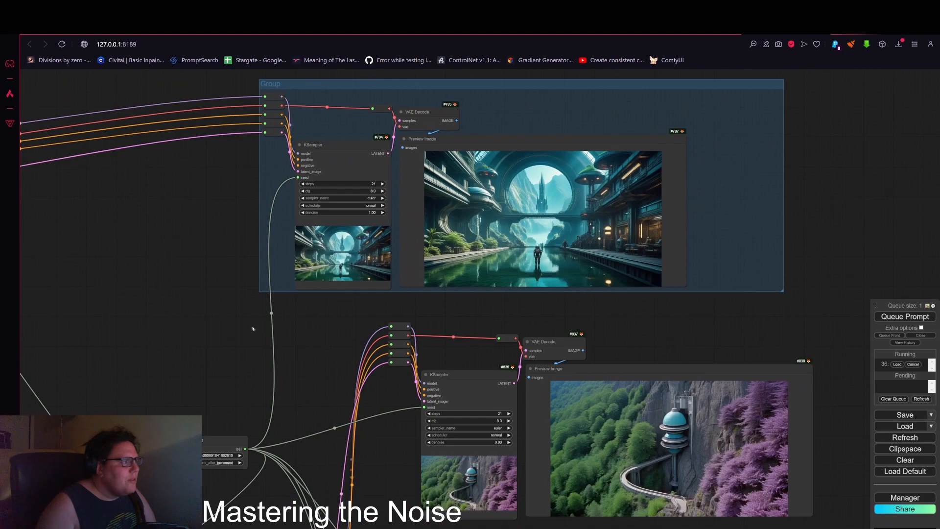
{"action": "left_click_drag", "start_coordinate": [253, 328], "coordinate": [307, 321]}
{"action": "scroll", "coordinate": [548, 278], "scroll_direction": "down", "scroll_amount": 1}
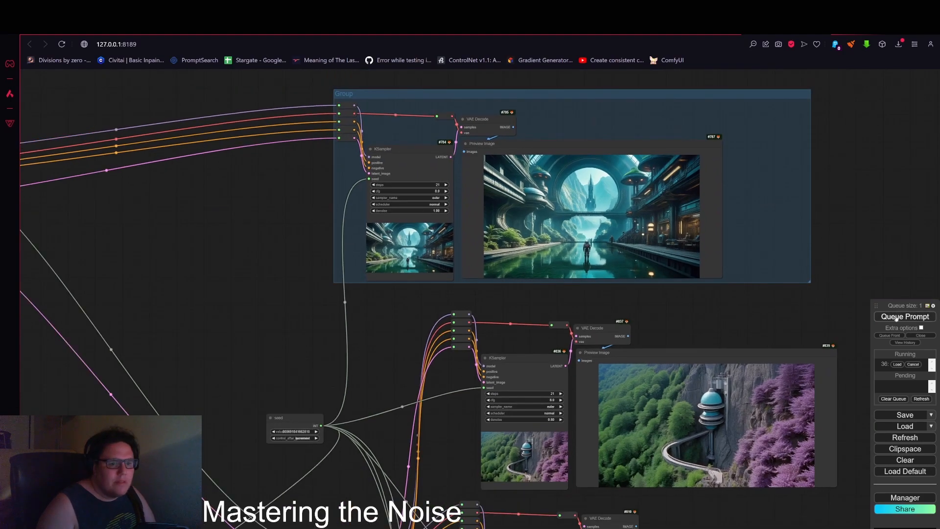
{"action": "scroll", "coordinate": [474, 321], "scroll_direction": "down", "scroll_amount": 4}
{"action": "left_click_drag", "start_coordinate": [103, 349], "coordinate": [230, 314]}
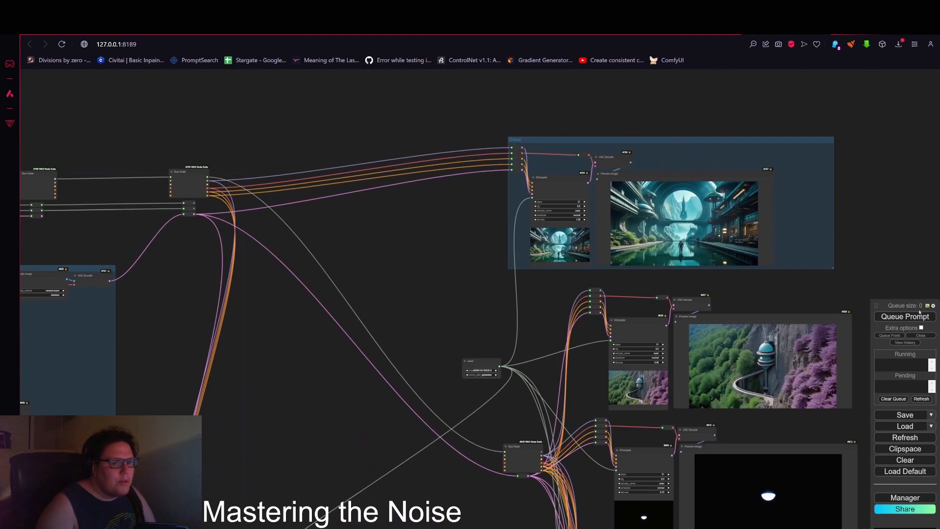
{"action": "left_click", "coordinate": [898, 321]}
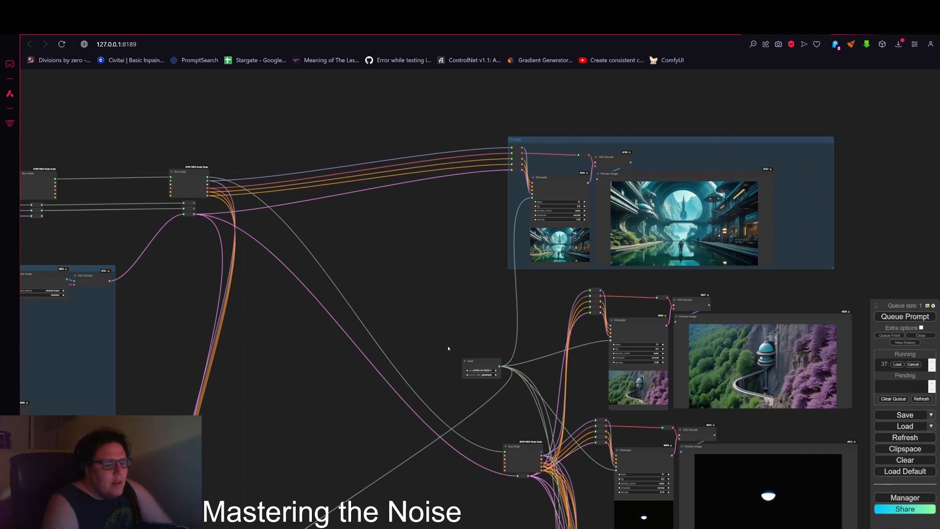
Step: Inspect the generated images in the KSampler preview groups across the workflow
{"action": "scroll", "coordinate": [445, 326], "scroll_direction": "down", "scroll_amount": 5}
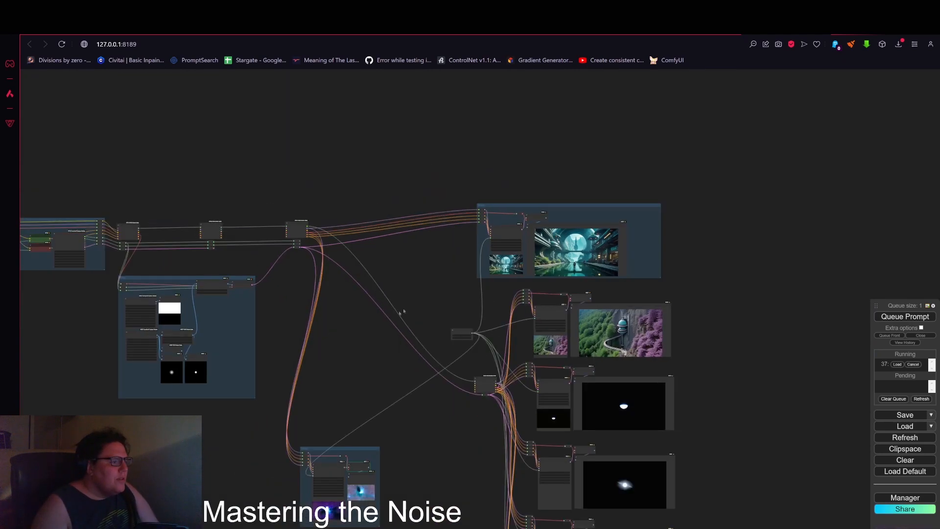
{"action": "left_click_drag", "start_coordinate": [398, 308], "coordinate": [432, 228]}
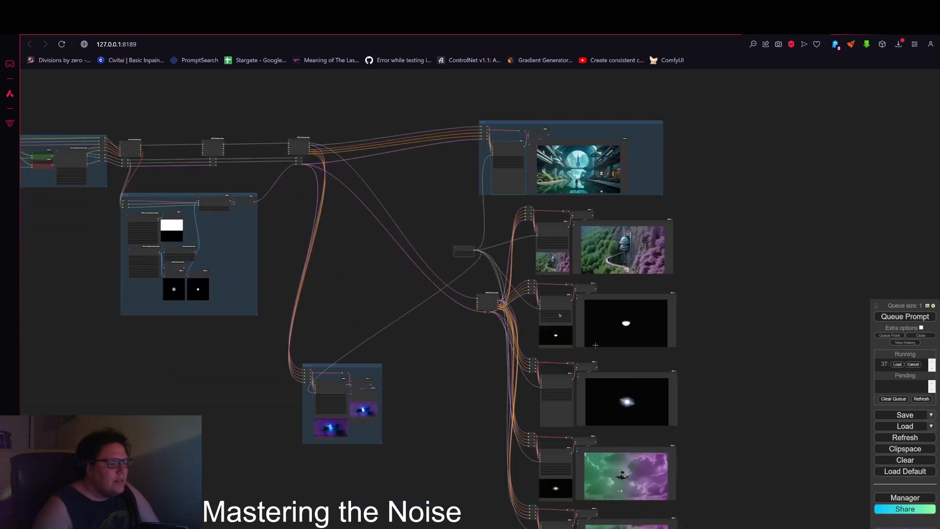
{"action": "scroll", "coordinate": [627, 362], "scroll_direction": "up", "scroll_amount": 2}
{"action": "left_click_drag", "start_coordinate": [770, 248], "coordinate": [760, 373]}
{"action": "scroll", "coordinate": [541, 253], "scroll_direction": "up", "scroll_amount": 7}
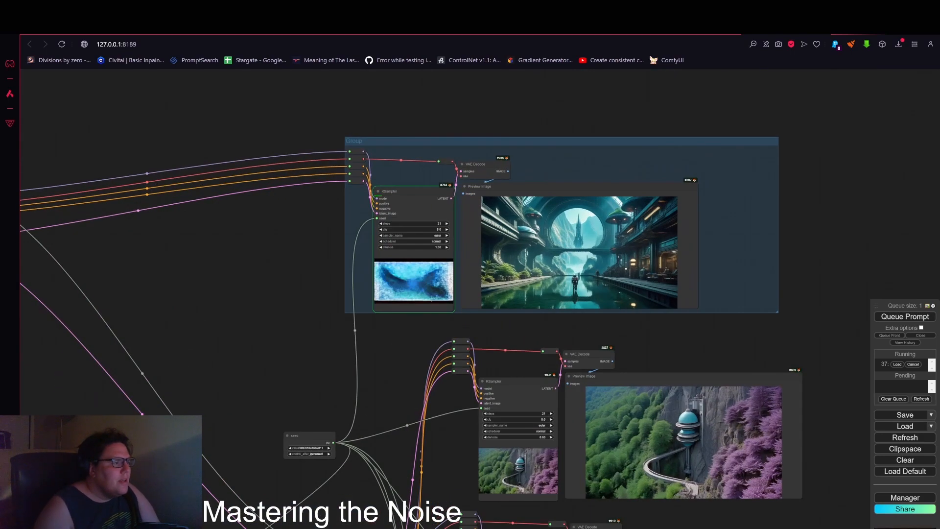
{"action": "scroll", "coordinate": [440, 289], "scroll_direction": "up", "scroll_amount": 8}
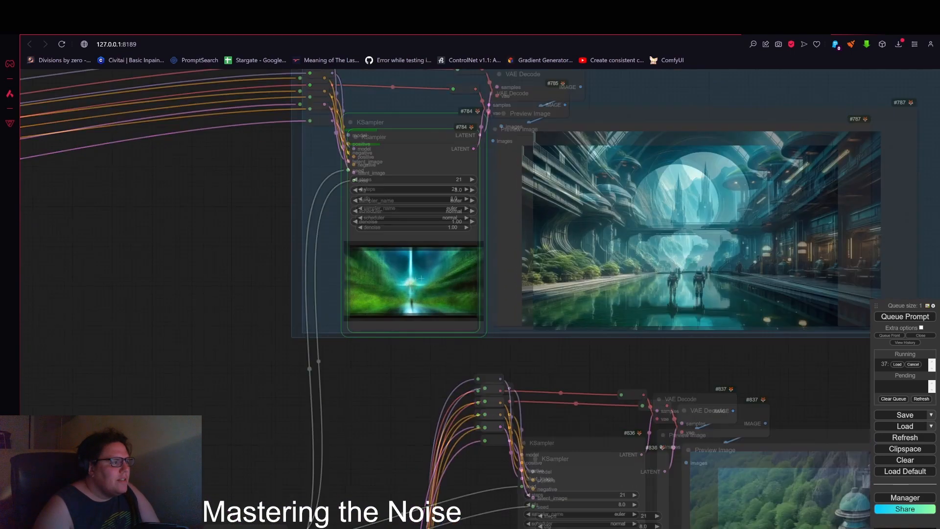
{"action": "left_click_drag", "start_coordinate": [651, 253], "coordinate": [587, 263]}
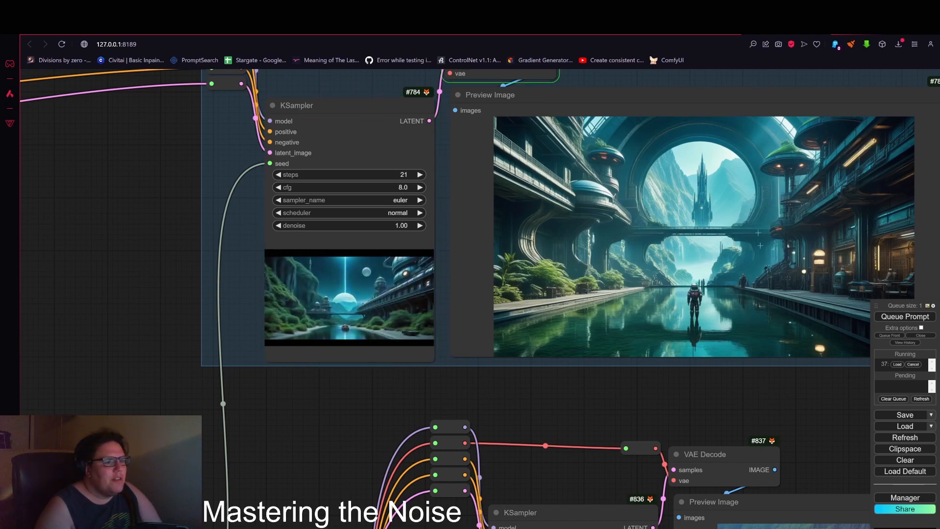
{"action": "scroll", "coordinate": [691, 261], "scroll_direction": "down", "scroll_amount": 4}
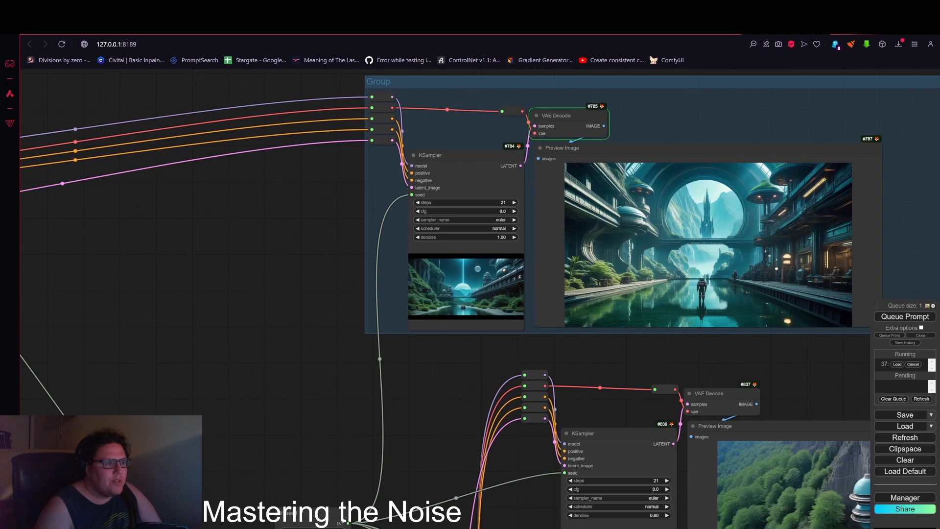
{"action": "scroll", "coordinate": [700, 269], "scroll_direction": "down", "scroll_amount": 3}
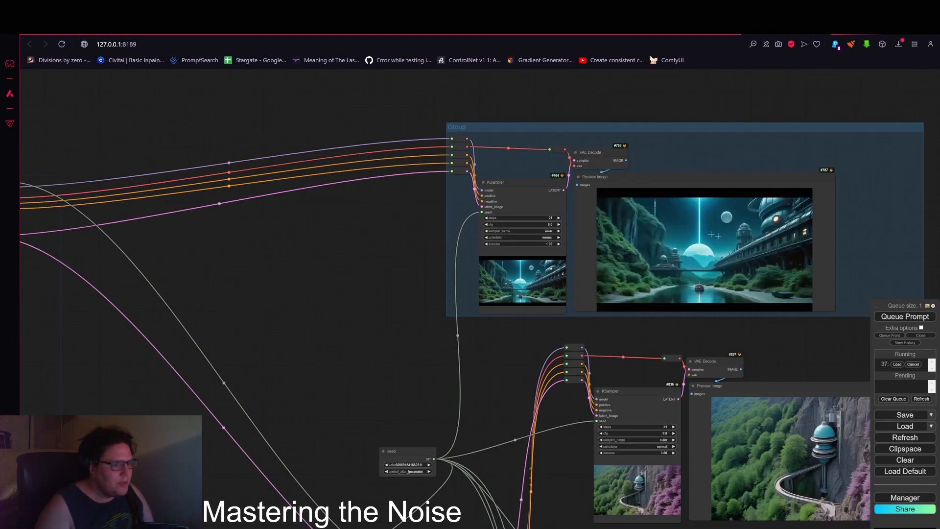
{"action": "scroll", "coordinate": [711, 245], "scroll_direction": "down", "scroll_amount": 5}
{"action": "scroll", "coordinate": [712, 245], "scroll_direction": "up", "scroll_amount": 10}
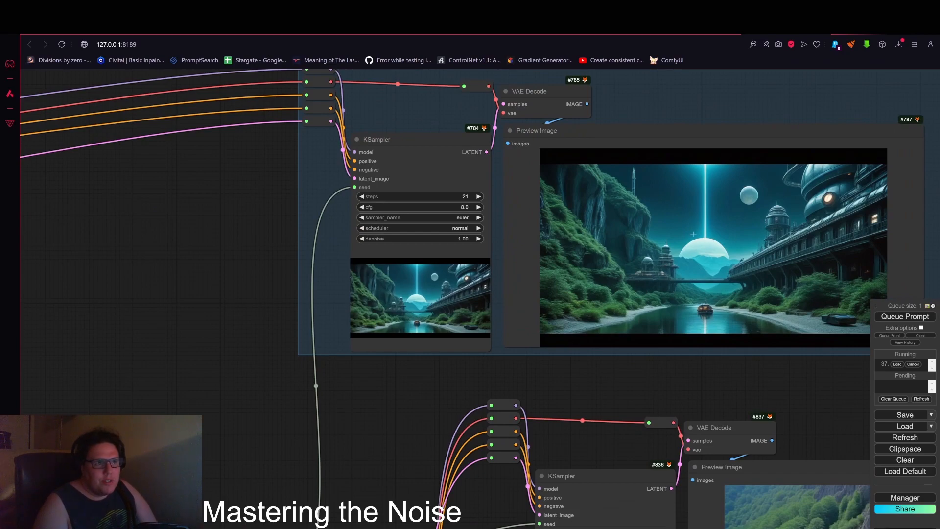
{"action": "scroll", "coordinate": [695, 234], "scroll_direction": "down", "scroll_amount": 8}
{"action": "left_click_drag", "start_coordinate": [463, 389], "coordinate": [456, 253]}
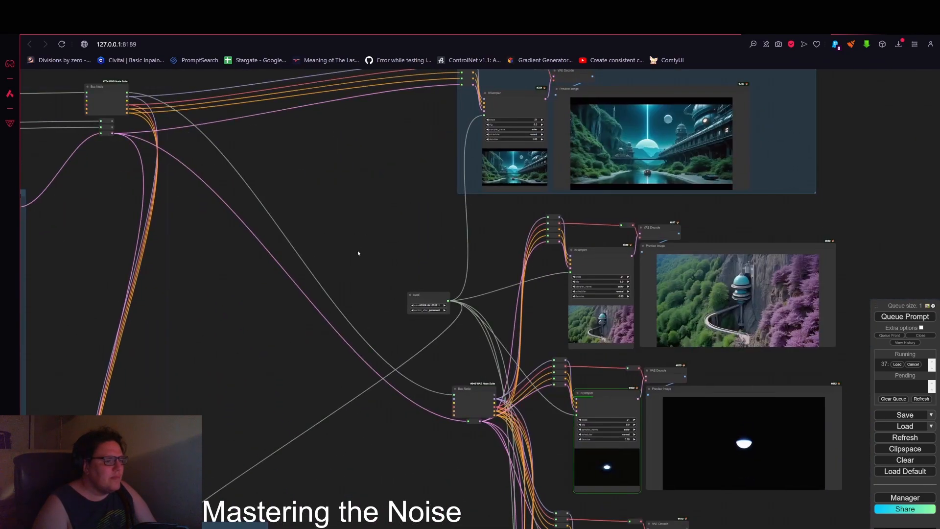
Step: Compare the KSampler preview results produced with different denoise settings across the workflow
{"action": "left_click_drag", "start_coordinate": [358, 253], "coordinate": [423, 152]}
{"action": "left_click_drag", "start_coordinate": [449, 321], "coordinate": [342, 205]}
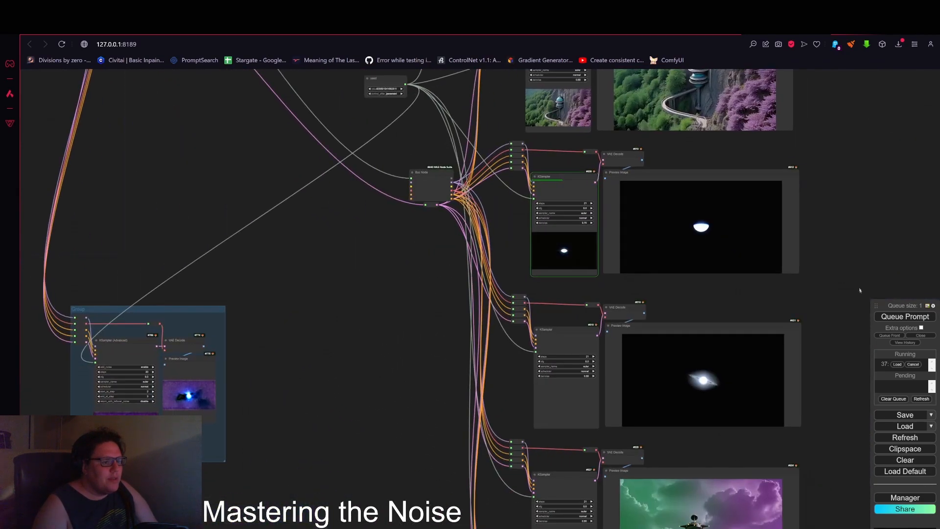
{"action": "scroll", "coordinate": [740, 387], "scroll_direction": "up", "scroll_amount": 10}
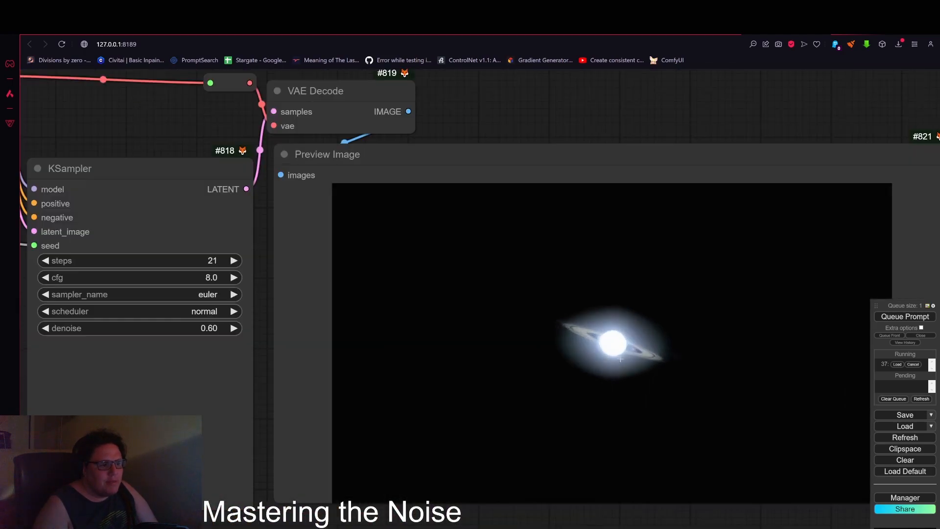
{"action": "scroll", "coordinate": [620, 359], "scroll_direction": "down", "scroll_amount": 8}
{"action": "left_click_drag", "start_coordinate": [810, 176], "coordinate": [795, 315]}
{"action": "scroll", "coordinate": [614, 229], "scroll_direction": "up", "scroll_amount": 8}
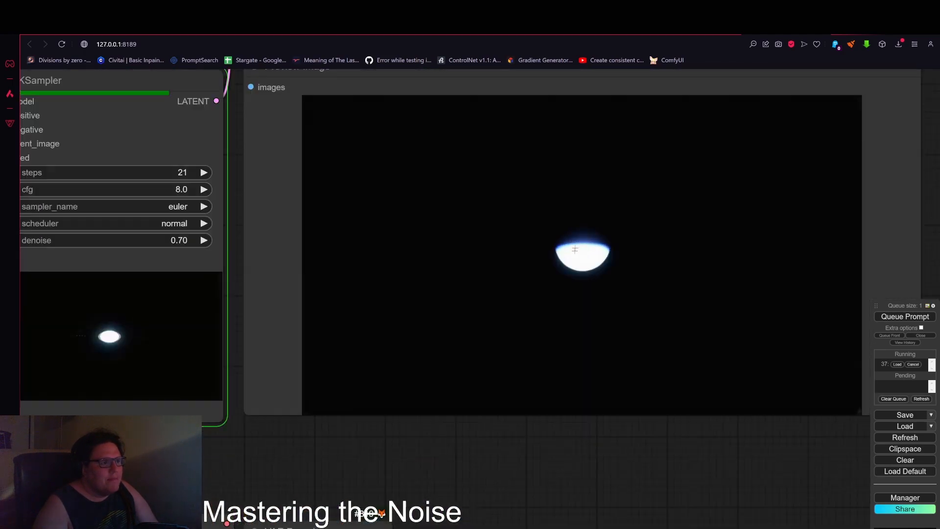
{"action": "scroll", "coordinate": [575, 249], "scroll_direction": "up", "scroll_amount": 2}
{"action": "scroll", "coordinate": [575, 249], "scroll_direction": "down", "scroll_amount": 8}
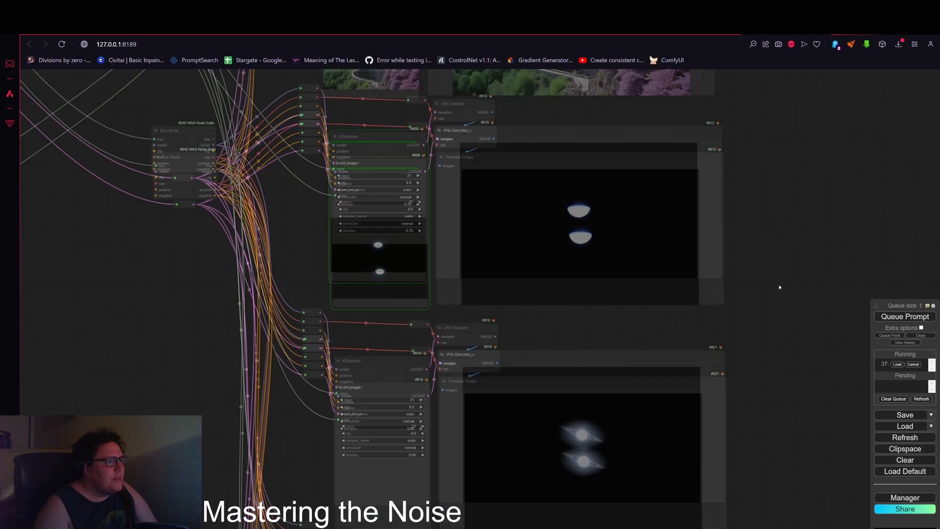
{"action": "left_click_drag", "start_coordinate": [780, 288], "coordinate": [769, 82]}
{"action": "left_click_drag", "start_coordinate": [784, 306], "coordinate": [762, 268]}
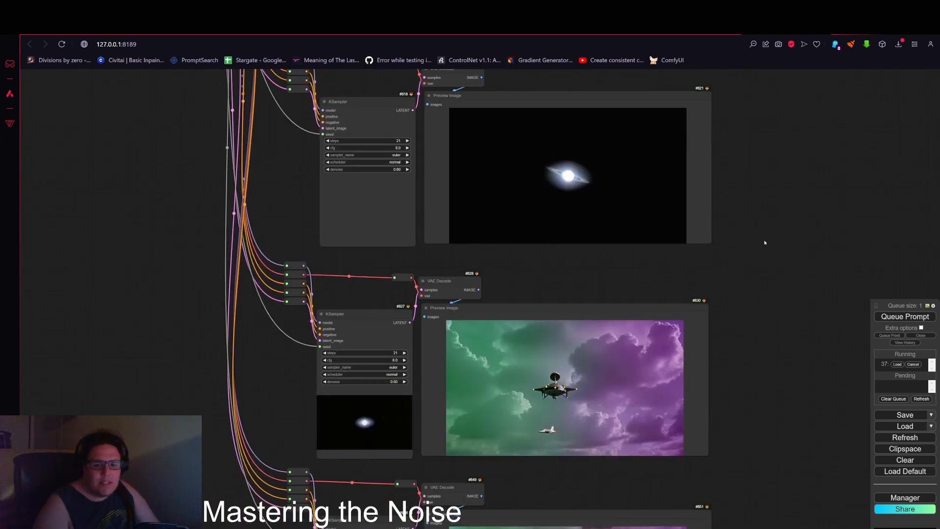
{"action": "scroll", "coordinate": [764, 243], "scroll_direction": "down", "scroll_amount": 4}
{"action": "left_click_drag", "start_coordinate": [783, 109], "coordinate": [777, 232]}
{"action": "left_click_drag", "start_coordinate": [769, 129], "coordinate": [782, 274]}
{"action": "scroll", "coordinate": [510, 288], "scroll_direction": "up", "scroll_amount": 7}
{"action": "scroll", "coordinate": [511, 311], "scroll_direction": "down", "scroll_amount": 4}
{"action": "scroll", "coordinate": [515, 183], "scroll_direction": "up", "scroll_amount": 3}
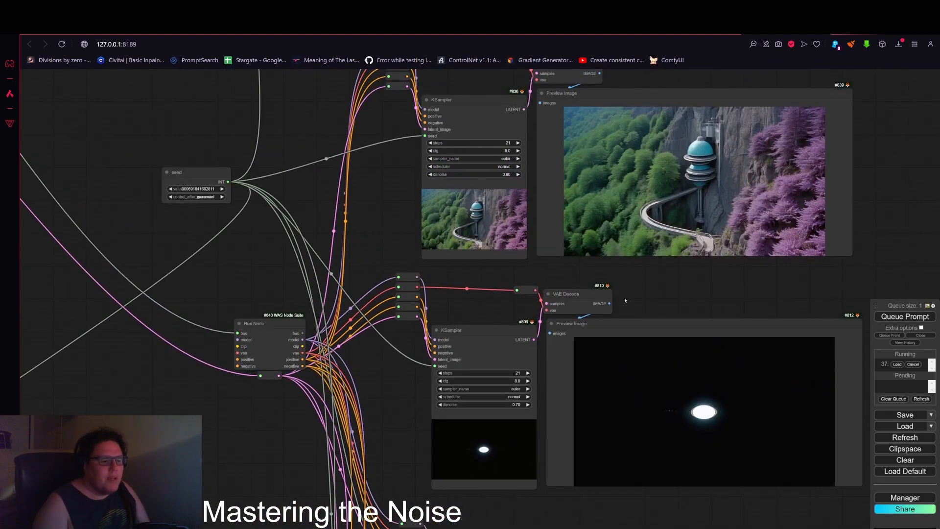
{"action": "scroll", "coordinate": [716, 422], "scroll_direction": "up", "scroll_amount": 5}
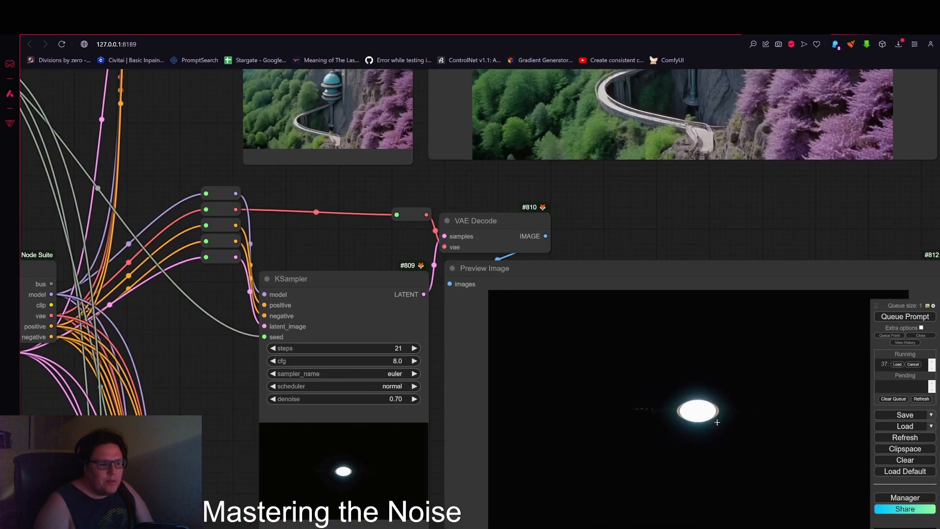
{"action": "scroll", "coordinate": [717, 422], "scroll_direction": "up", "scroll_amount": 2}
{"action": "scroll", "coordinate": [700, 419], "scroll_direction": "down", "scroll_amount": 10}
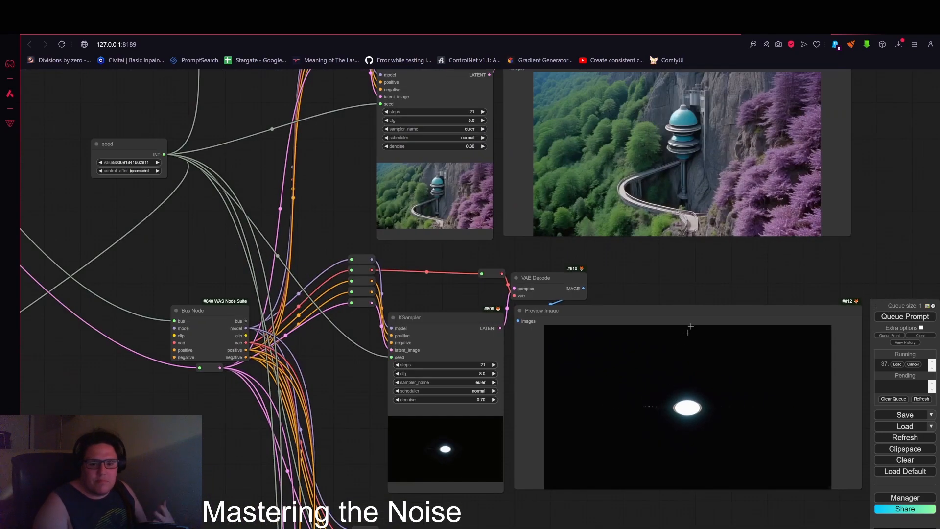
{"action": "scroll", "coordinate": [863, 212], "scroll_direction": "down", "scroll_amount": 5}
{"action": "left_click_drag", "start_coordinate": [862, 212], "coordinate": [783, 375]}
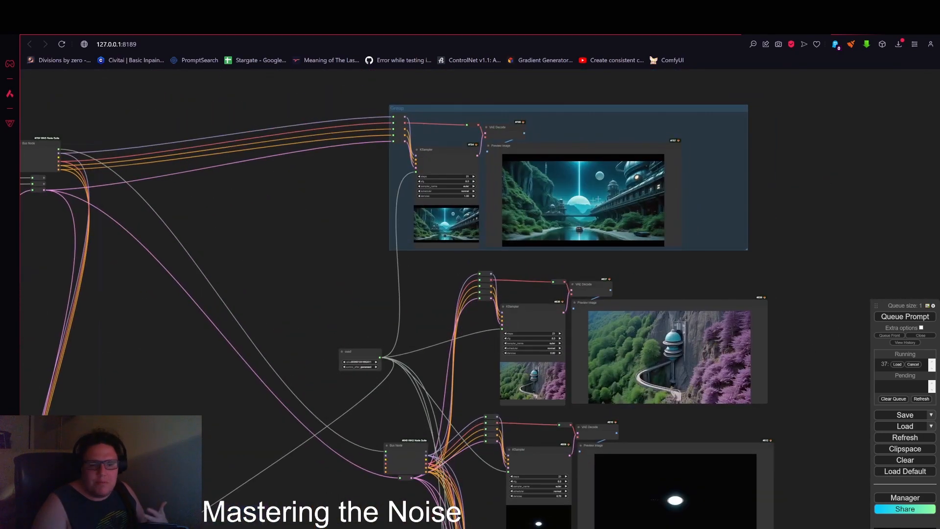
{"action": "left_click_drag", "start_coordinate": [824, 224], "coordinate": [826, 143]}
{"action": "scroll", "coordinate": [829, 140], "scroll_direction": "down", "scroll_amount": 4}
{"action": "left_click_drag", "start_coordinate": [853, 374], "coordinate": [802, 156]}
Step: Examine the KSampler (Advanced) group and its preview output beside the noise group
{"action": "left_click_drag", "start_coordinate": [439, 246], "coordinate": [563, 367]}
{"action": "left_click_drag", "start_coordinate": [527, 261], "coordinate": [656, 339]}
{"action": "left_click_drag", "start_coordinate": [520, 230], "coordinate": [629, 321]}
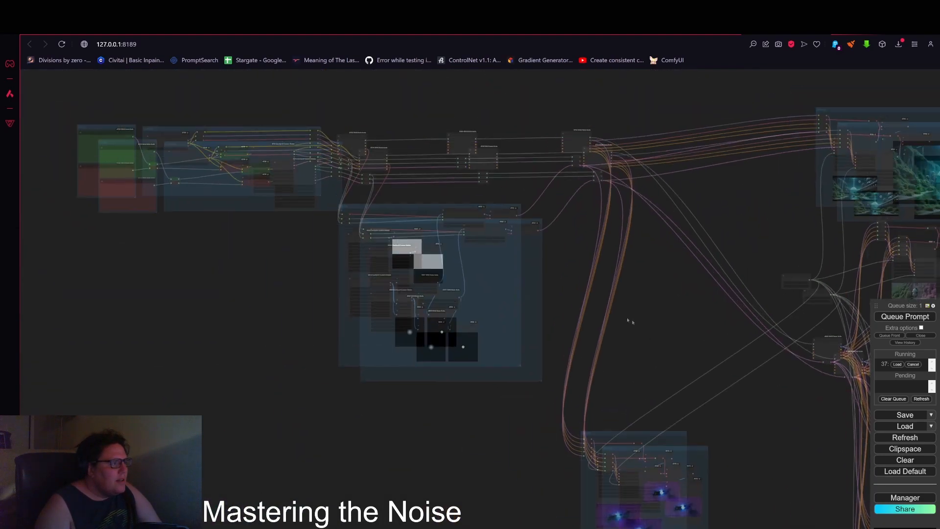
{"action": "scroll", "coordinate": [521, 309], "scroll_direction": "up", "scroll_amount": 6}
{"action": "scroll", "coordinate": [522, 308], "scroll_direction": "up", "scroll_amount": 5}
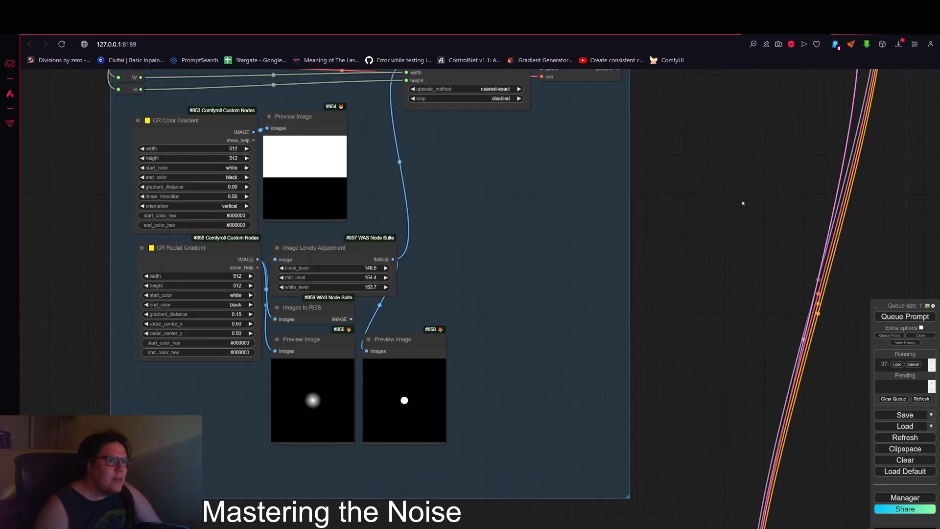
{"action": "scroll", "coordinate": [743, 203], "scroll_direction": "down", "scroll_amount": 3}
{"action": "left_click_drag", "start_coordinate": [656, 257], "coordinate": [519, 338]}
{"action": "scroll", "coordinate": [731, 392], "scroll_direction": "down", "scroll_amount": 4}
{"action": "left_click_drag", "start_coordinate": [730, 416], "coordinate": [660, 157]}
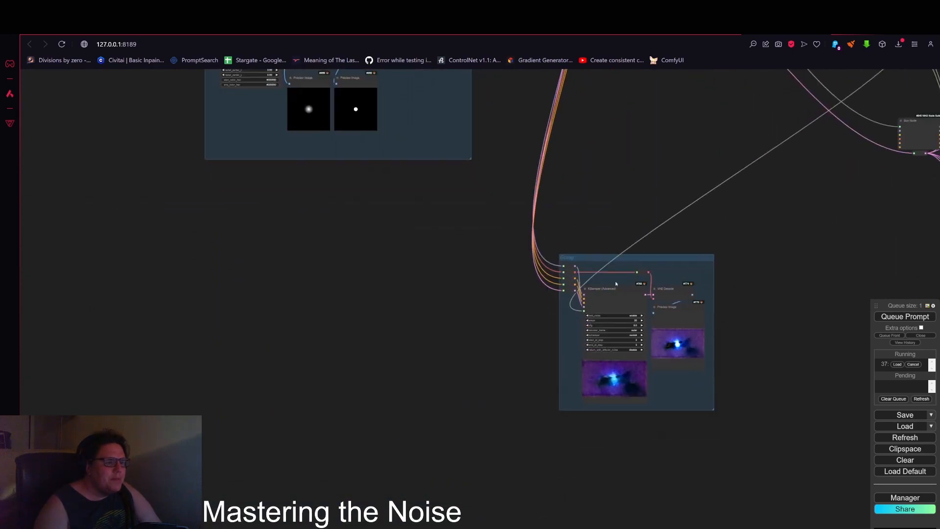
{"action": "left_click_drag", "start_coordinate": [596, 260], "coordinate": [583, 85]}
{"action": "left_click_drag", "start_coordinate": [771, 192], "coordinate": [774, 410]}
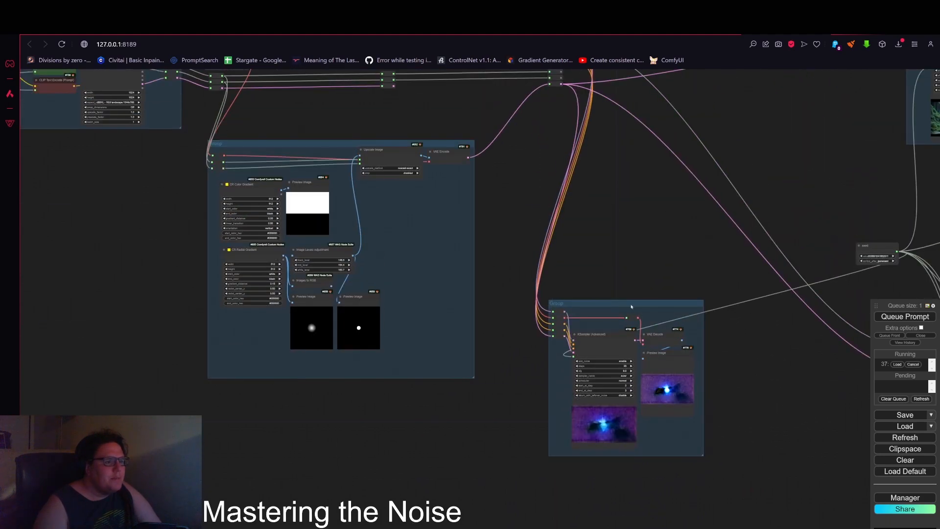
{"action": "left_click_drag", "start_coordinate": [632, 304], "coordinate": [588, 171]}
{"action": "scroll", "coordinate": [563, 267], "scroll_direction": "up", "scroll_amount": 8}
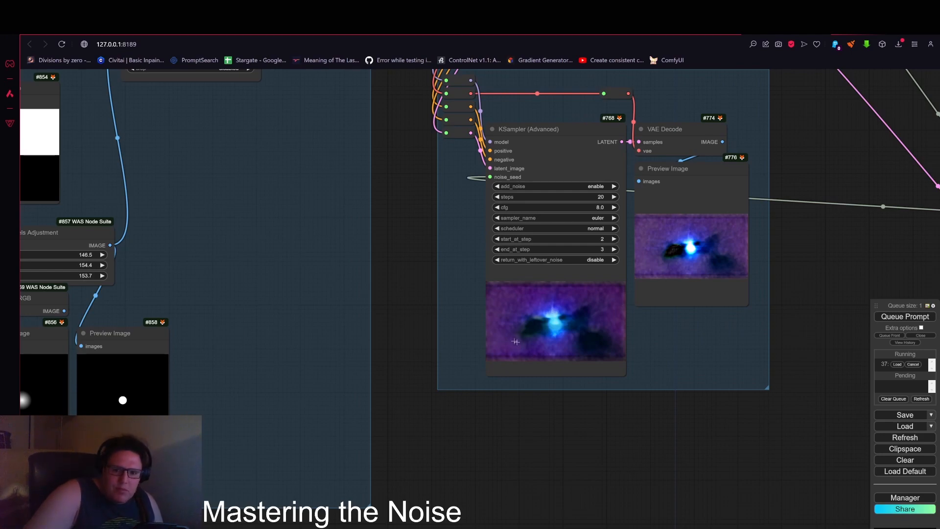
{"action": "scroll", "coordinate": [515, 342], "scroll_direction": "up", "scroll_amount": 6}
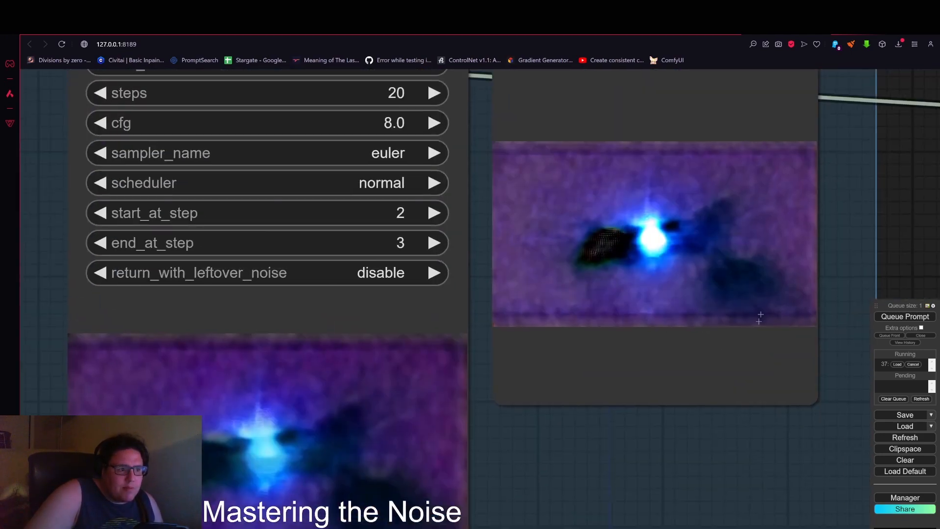
{"action": "scroll", "coordinate": [760, 318], "scroll_direction": "up", "scroll_amount": 5}
{"action": "scroll", "coordinate": [498, 296], "scroll_direction": "down", "scroll_amount": 3}
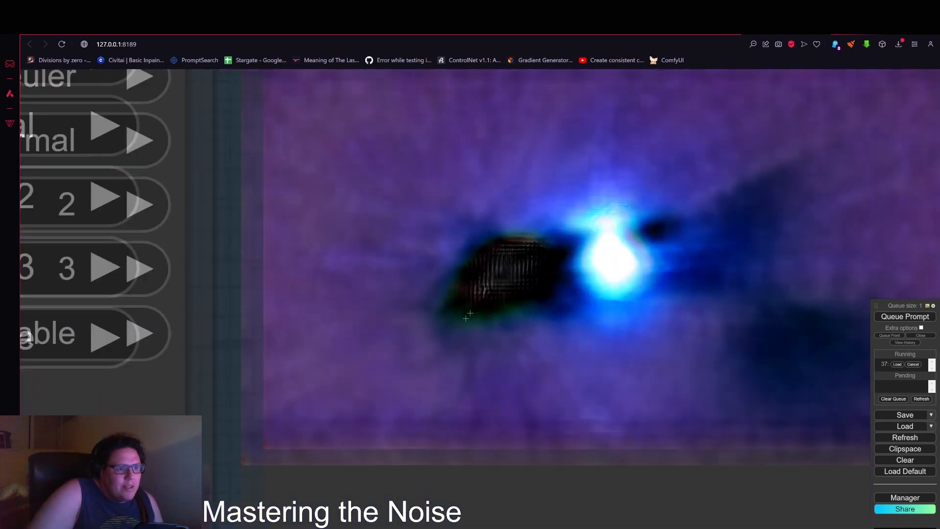
{"action": "scroll", "coordinate": [525, 414], "scroll_direction": "down", "scroll_amount": 6}
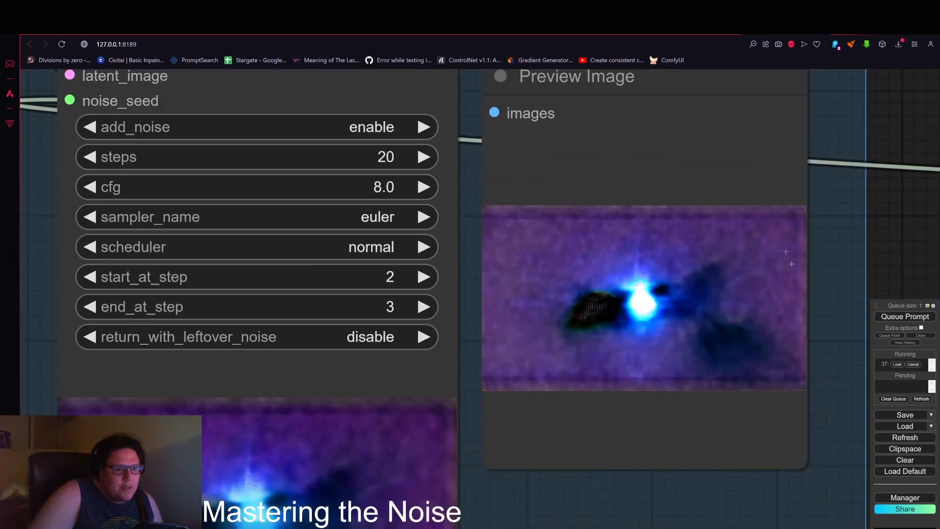
{"action": "scroll", "coordinate": [548, 328], "scroll_direction": "down", "scroll_amount": 3}
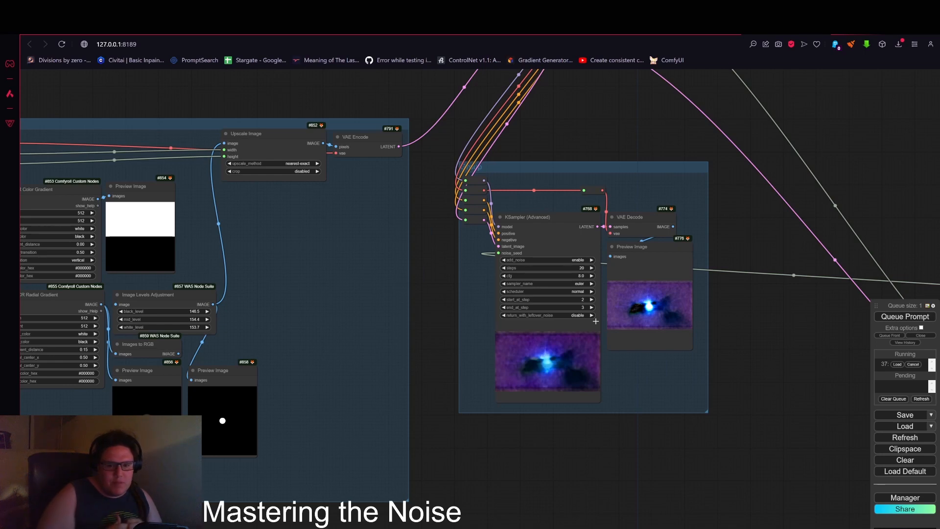
{"action": "scroll", "coordinate": [549, 296], "scroll_direction": "up", "scroll_amount": 7}
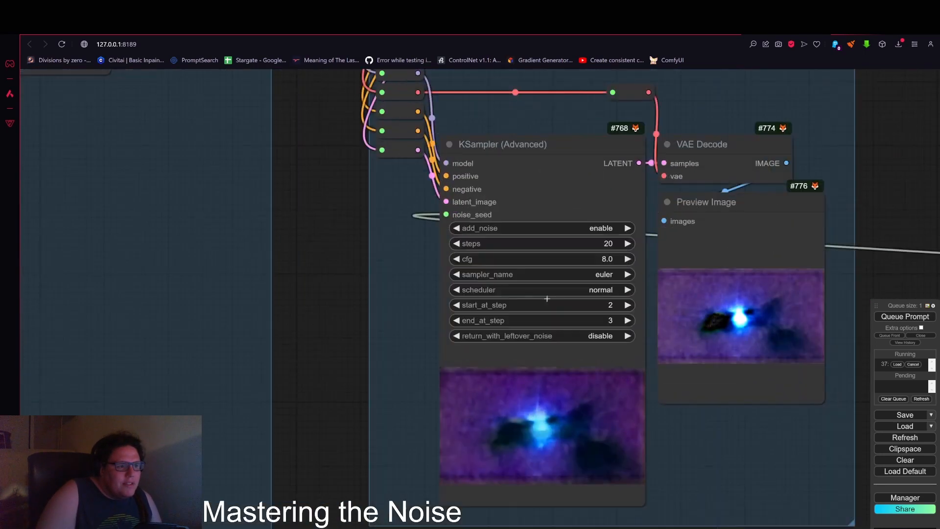
{"action": "scroll", "coordinate": [547, 298], "scroll_direction": "up", "scroll_amount": 3}
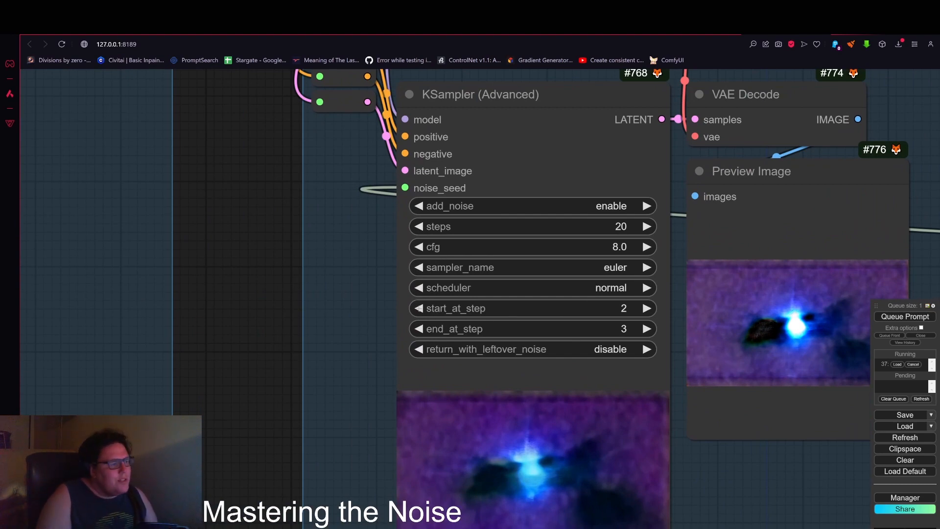
Step: Set the KSampler (Advanced) start_at_step to 0 and end_at_step to 2
{"action": "left_click", "coordinate": [418, 308]}
{"action": "scroll", "coordinate": [741, 457], "scroll_direction": "down", "scroll_amount": 3}
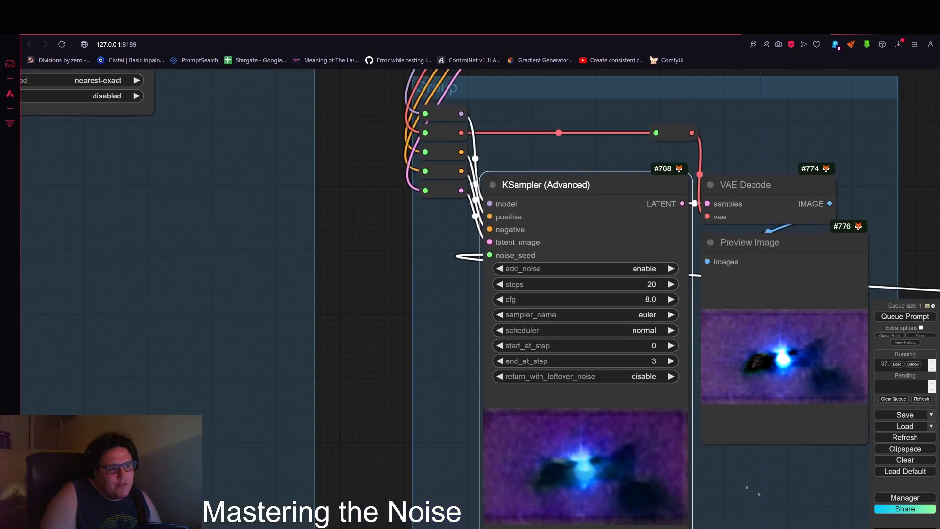
{"action": "left_click_drag", "start_coordinate": [746, 490], "coordinate": [619, 424]}
{"action": "left_click", "coordinate": [370, 295]}
{"action": "left_click", "coordinate": [370, 295]}
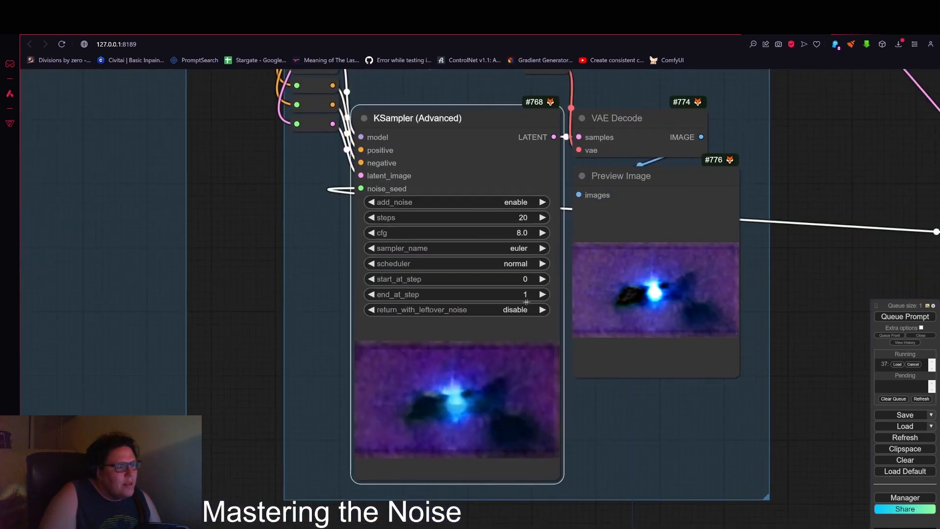
{"action": "left_click_drag", "start_coordinate": [827, 335], "coordinate": [636, 335]}
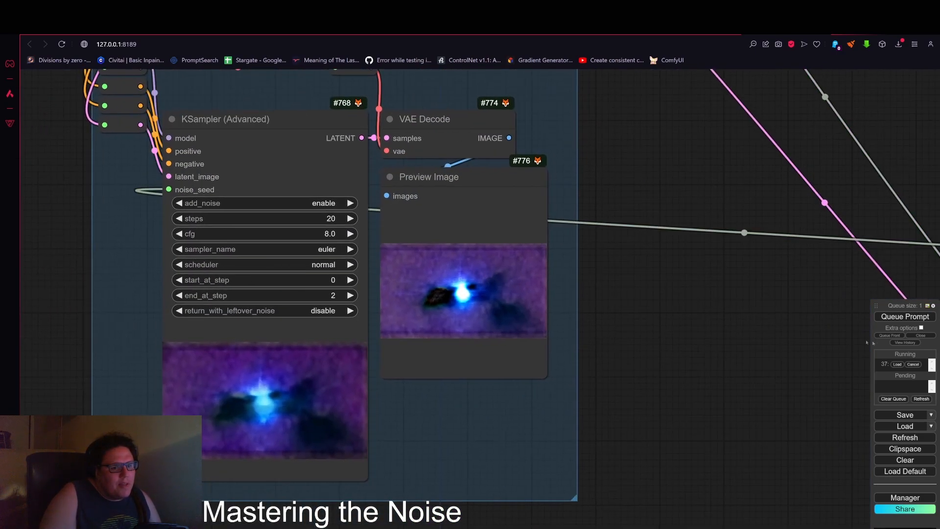
{"action": "left_click_drag", "start_coordinate": [752, 323], "coordinate": [686, 324]}
{"action": "scroll", "coordinate": [684, 323], "scroll_direction": "down", "scroll_amount": 4}
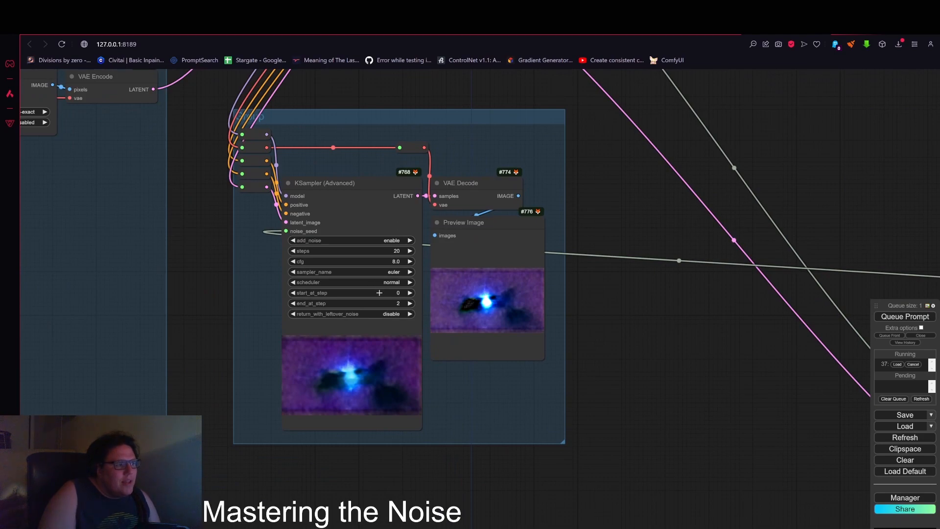
{"action": "scroll", "coordinate": [663, 315], "scroll_direction": "down", "scroll_amount": 6}
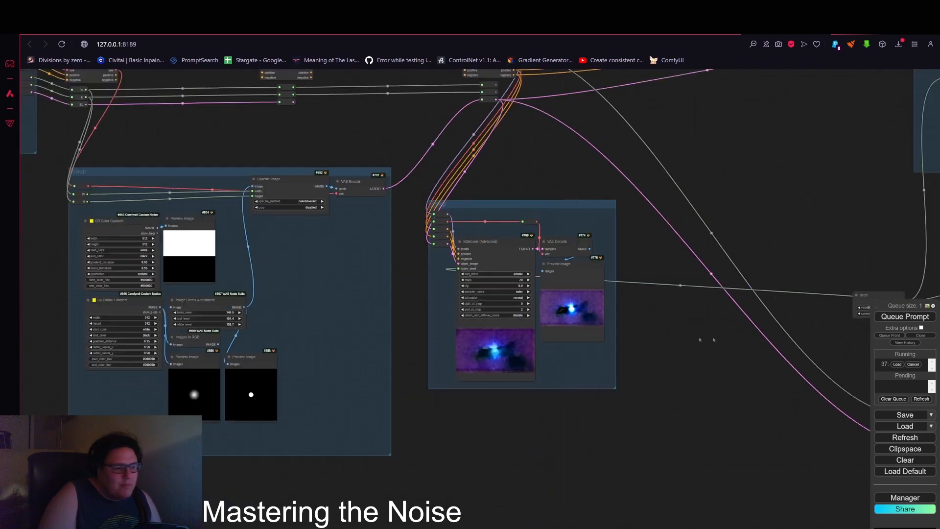
Step: Queue the prompt to regenerate with the new step range
{"action": "scroll", "coordinate": [661, 289], "scroll_direction": "up", "scroll_amount": 4}
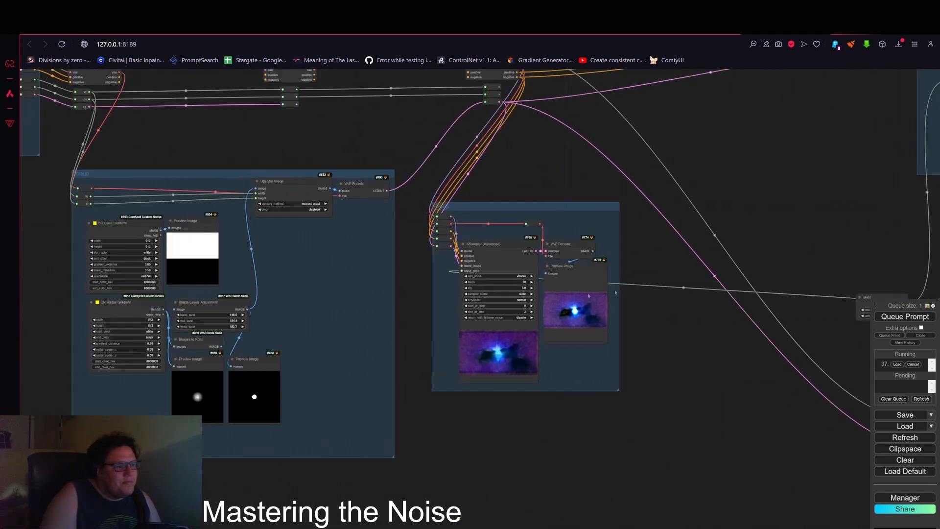
{"action": "left_click_drag", "start_coordinate": [846, 327], "coordinate": [710, 368]}
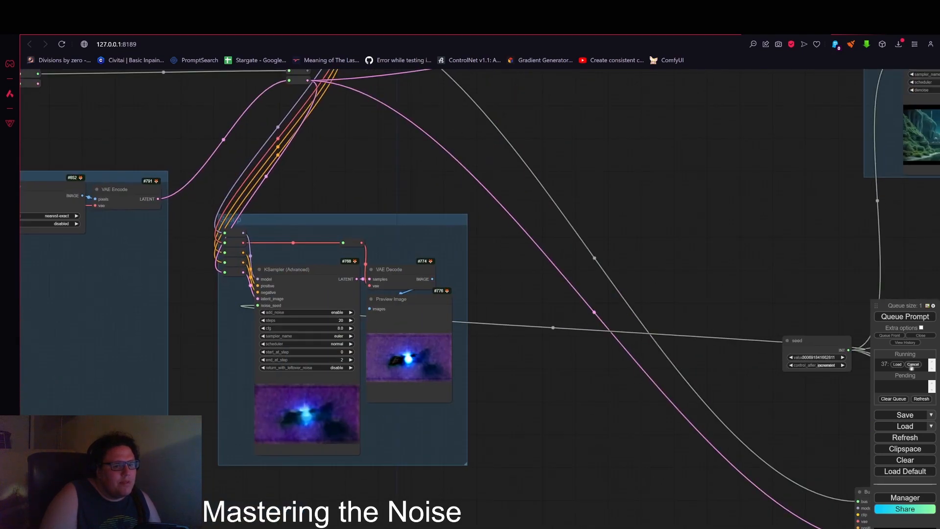
{"action": "left_click_drag", "start_coordinate": [646, 345], "coordinate": [717, 336]}
{"action": "left_click", "coordinate": [911, 318]}
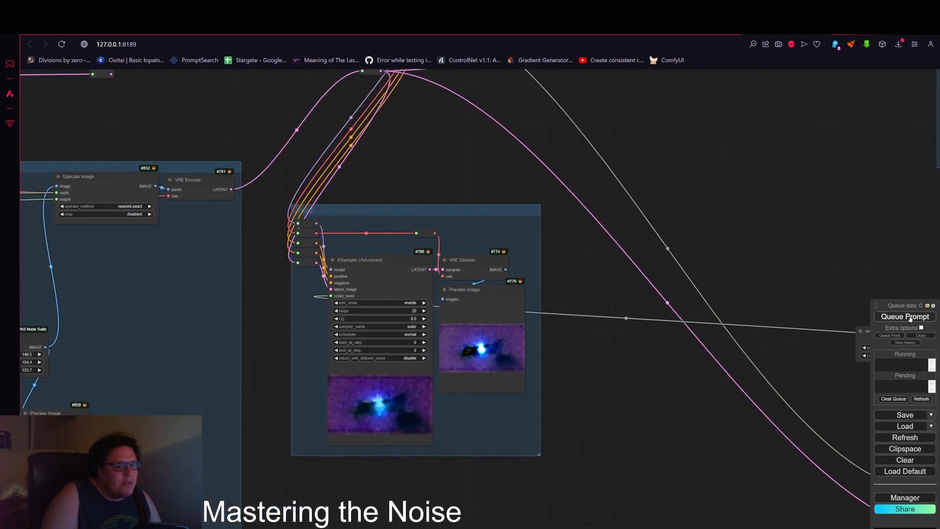
Step: Inspect the new KSampler (Advanced) output and the other KSampler previews in the workflow
{"action": "left_click_drag", "start_coordinate": [646, 351], "coordinate": [727, 336]}
{"action": "scroll", "coordinate": [726, 336], "scroll_direction": "up", "scroll_amount": 4}
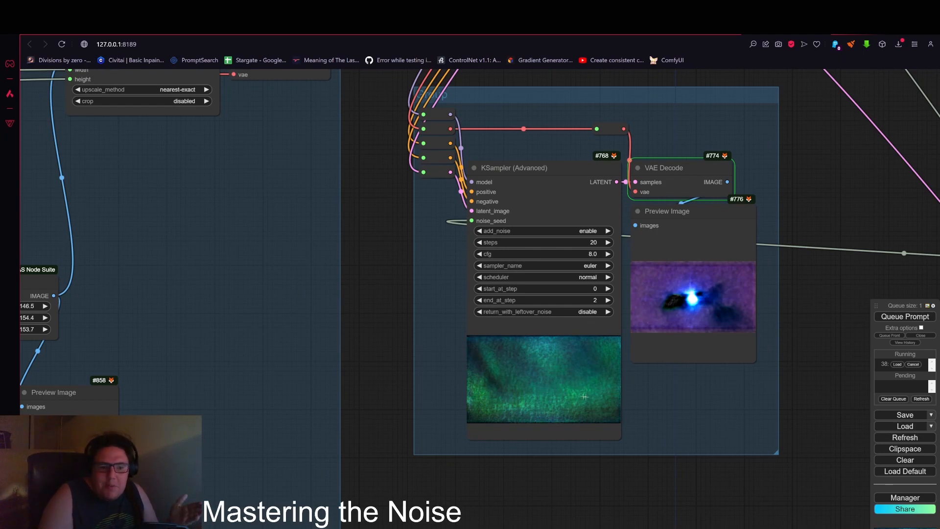
{"action": "scroll", "coordinate": [590, 403], "scroll_direction": "down", "scroll_amount": 4}
{"action": "scroll", "coordinate": [592, 402], "scroll_direction": "down", "scroll_amount": 1}
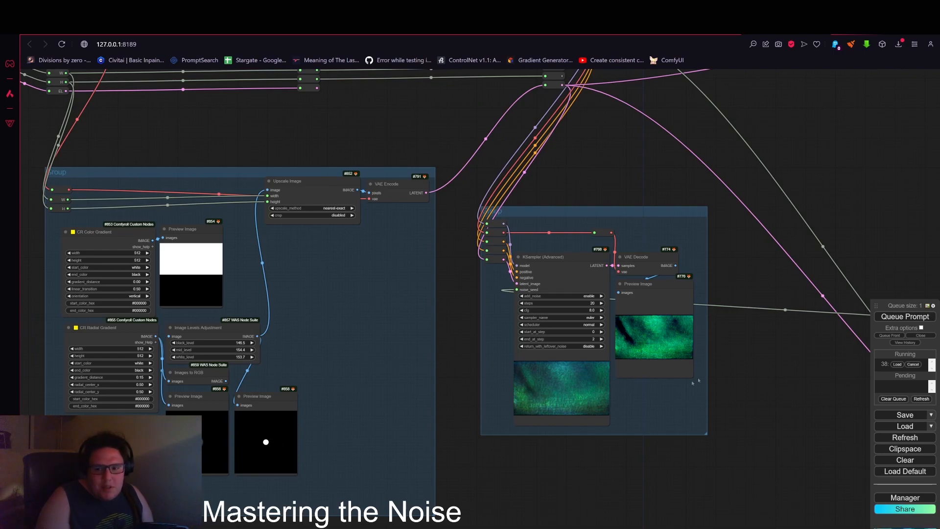
{"action": "left_click_drag", "start_coordinate": [842, 282], "coordinate": [757, 302]}
{"action": "scroll", "coordinate": [677, 307], "scroll_direction": "down", "scroll_amount": 4}
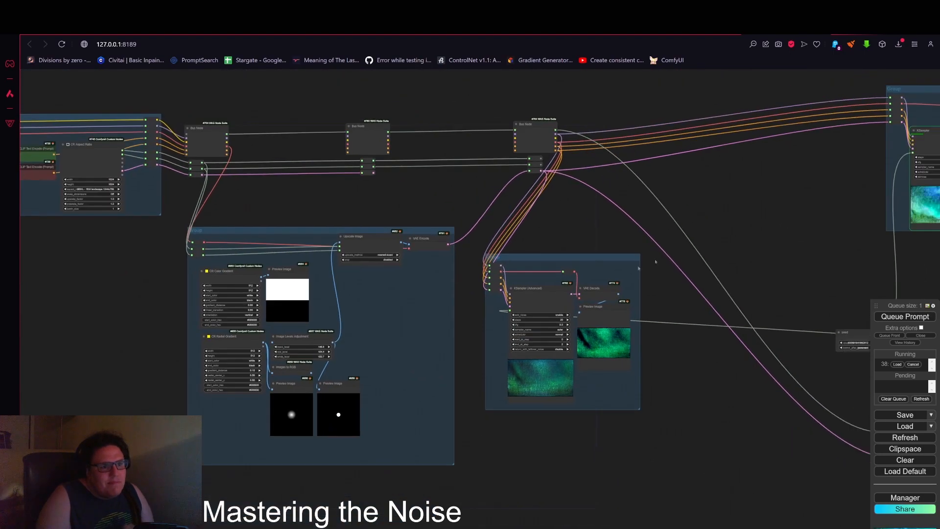
{"action": "left_click_drag", "start_coordinate": [627, 219], "coordinate": [154, 297]}
{"action": "scroll", "coordinate": [598, 277], "scroll_direction": "up", "scroll_amount": 11}
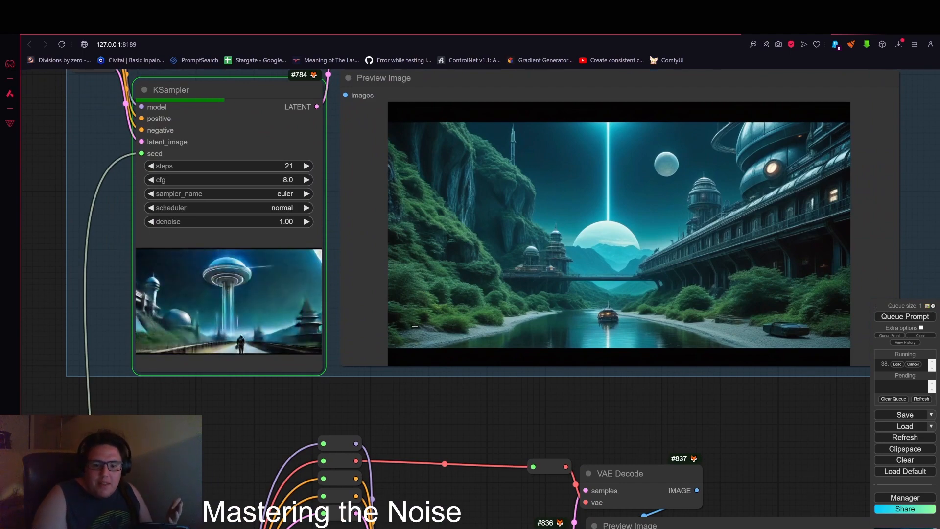
{"action": "scroll", "coordinate": [416, 327], "scroll_direction": "down", "scroll_amount": 7}
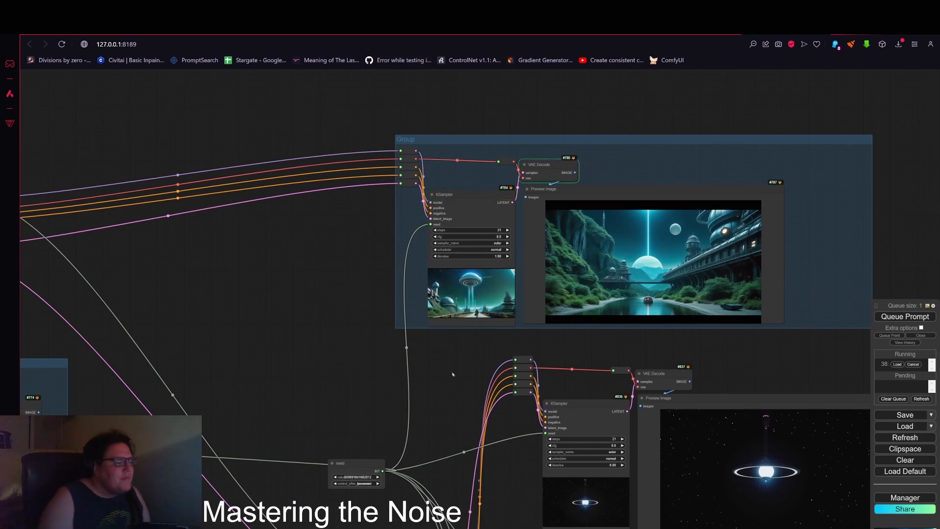
{"action": "scroll", "coordinate": [451, 370], "scroll_direction": "down", "scroll_amount": 2}
{"action": "left_click_drag", "start_coordinate": [433, 390], "coordinate": [355, 294]}
{"action": "scroll", "coordinate": [578, 379], "scroll_direction": "up", "scroll_amount": 6}
{"action": "scroll", "coordinate": [508, 377], "scroll_direction": "up", "scroll_amount": 4}
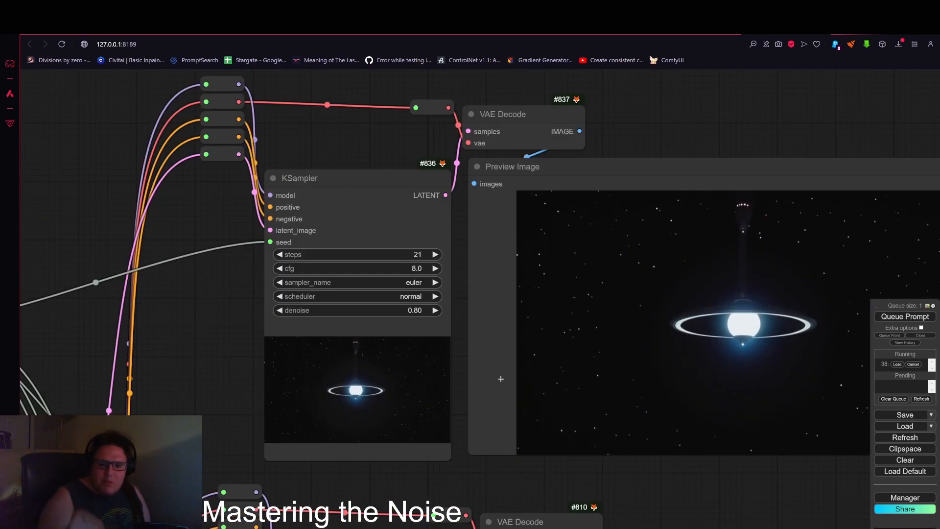
{"action": "scroll", "coordinate": [482, 336], "scroll_direction": "down", "scroll_amount": 5}
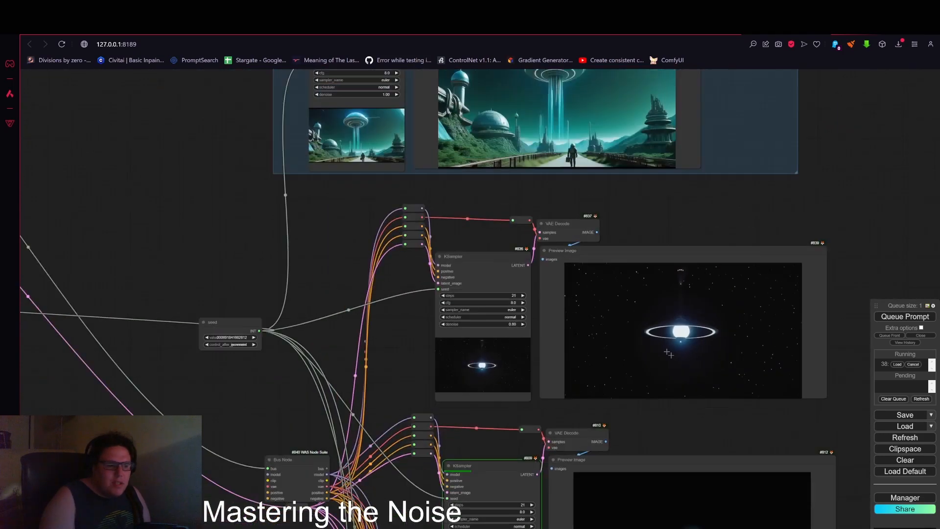
Step: Remove the two Preview Image nodes beneath the Image Levels Adjustment node in the noise group
{"action": "scroll", "coordinate": [371, 378], "scroll_direction": "down", "scroll_amount": 4}
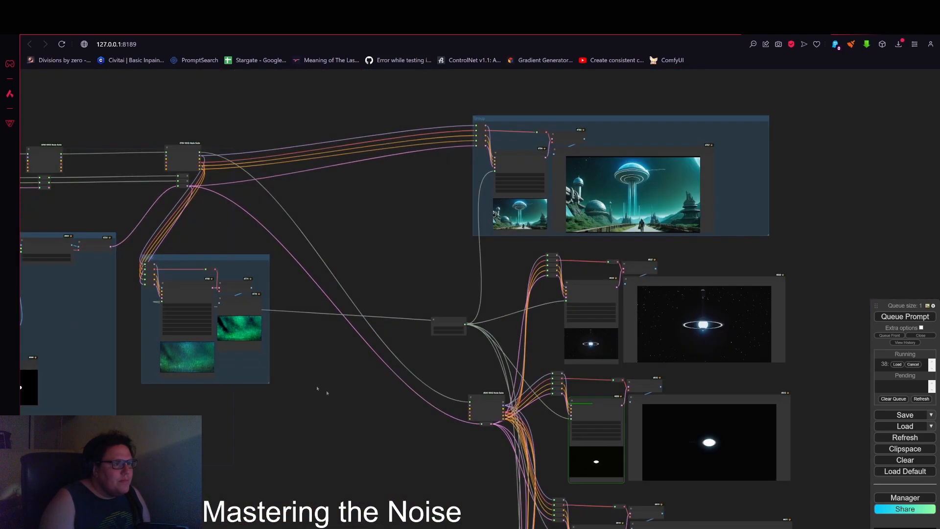
{"action": "left_click_drag", "start_coordinate": [251, 419], "coordinate": [453, 444]}
{"action": "scroll", "coordinate": [452, 443], "scroll_direction": "up", "scroll_amount": 3}
{"action": "left_click_drag", "start_coordinate": [216, 387], "coordinate": [474, 360]}
{"action": "left_click_drag", "start_coordinate": [457, 314], "coordinate": [564, 304]}
{"action": "scroll", "coordinate": [523, 298], "scroll_direction": "up", "scroll_amount": 4}
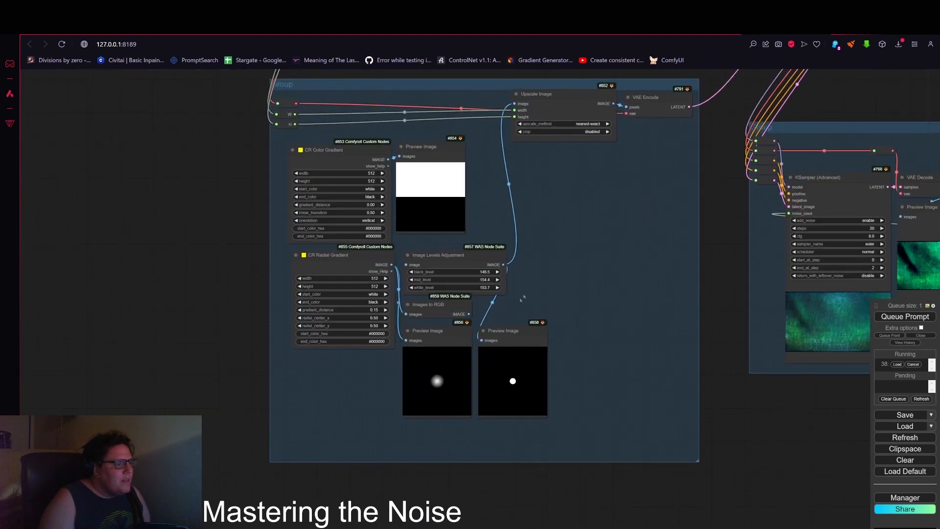
{"action": "right_click", "coordinate": [487, 330]}
{"action": "left_click", "coordinate": [519, 518]}
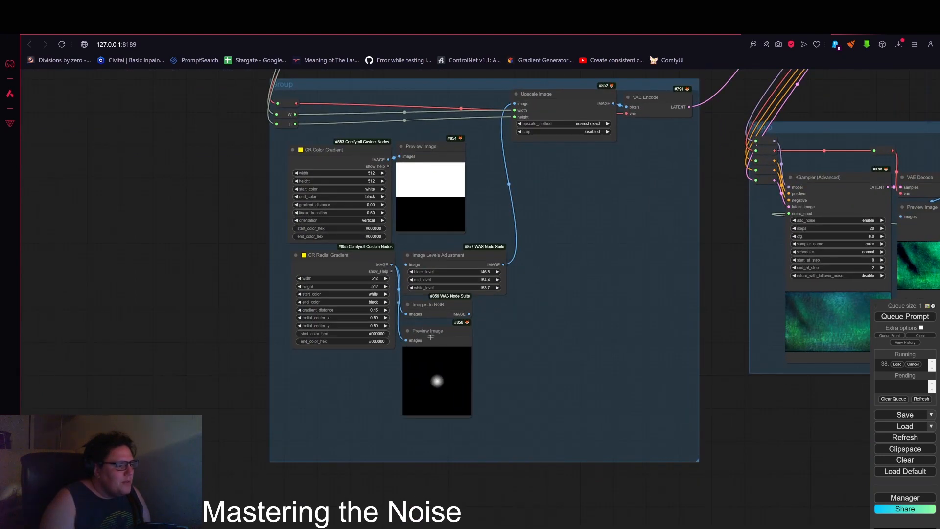
{"action": "right_click", "coordinate": [433, 329]}
{"action": "left_click", "coordinate": [438, 510]}
Step: Remove the CR Radial Gradient, Image Levels Adjustment and Images to RGB nodes from the noise group
{"action": "right_click", "coordinate": [364, 263]}
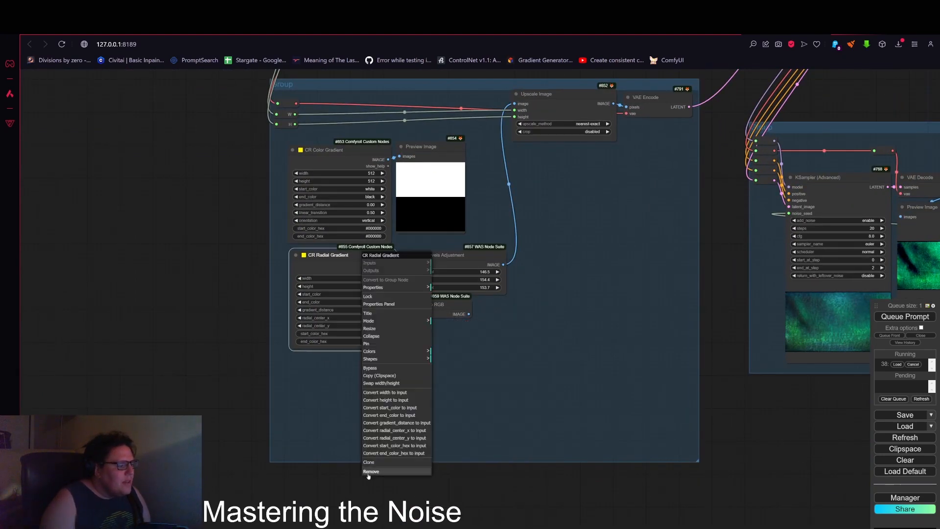
{"action": "left_click", "coordinate": [375, 471]}
{"action": "right_click", "coordinate": [464, 254]}
{"action": "left_click", "coordinate": [468, 409]}
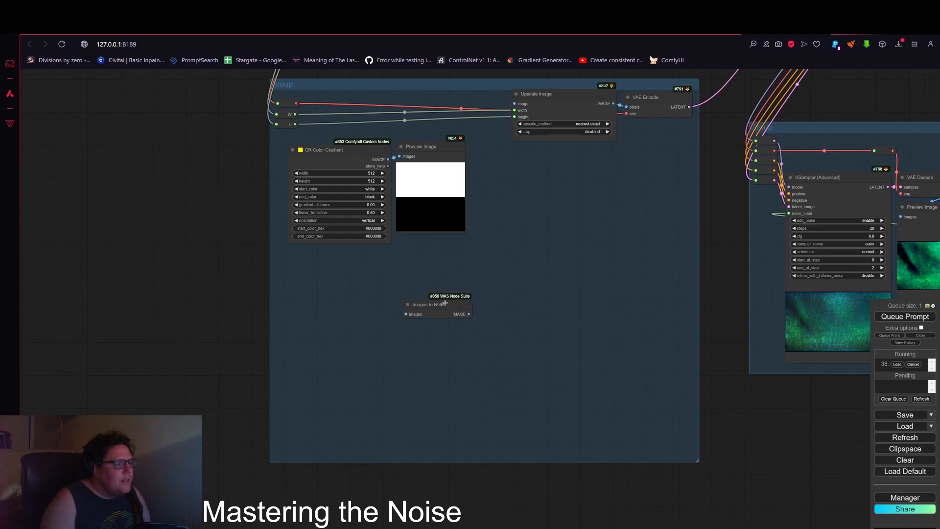
{"action": "right_click", "coordinate": [443, 300]}
{"action": "left_click", "coordinate": [464, 438]}
Step: Set the CR Color Gradient's gradient_distance to 0.71
{"action": "scroll", "coordinate": [500, 394], "scroll_direction": "up", "scroll_amount": 3}
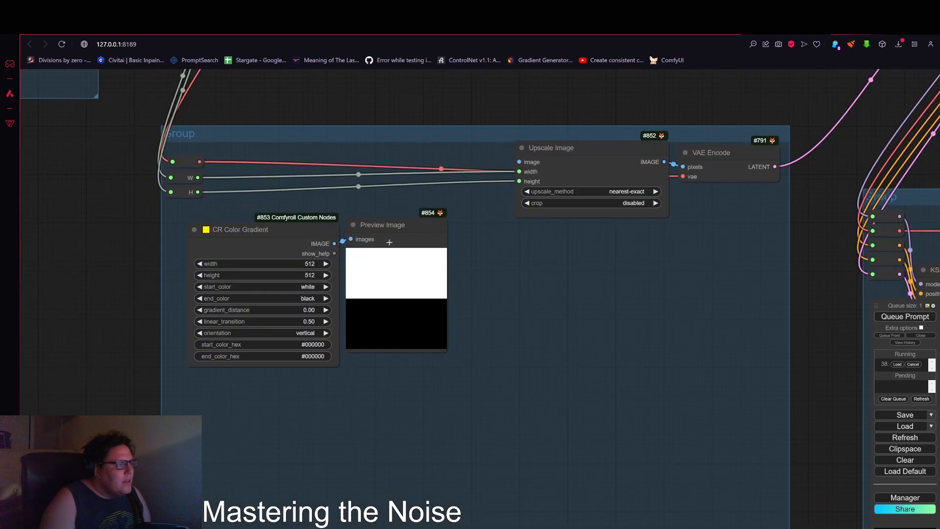
{"action": "scroll", "coordinate": [310, 301], "scroll_direction": "up", "scroll_amount": 3}
{"action": "left_click_drag", "start_coordinate": [308, 313], "coordinate": [273, 316]}
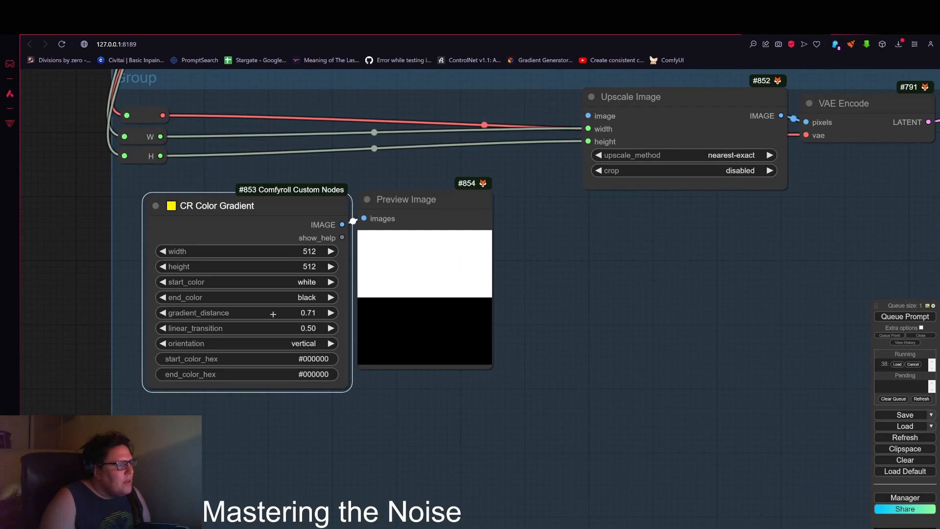
Step: Cancel the running generation and queue the prompt with the new gradient
{"action": "scroll", "coordinate": [439, 317], "scroll_direction": "down", "scroll_amount": 5}
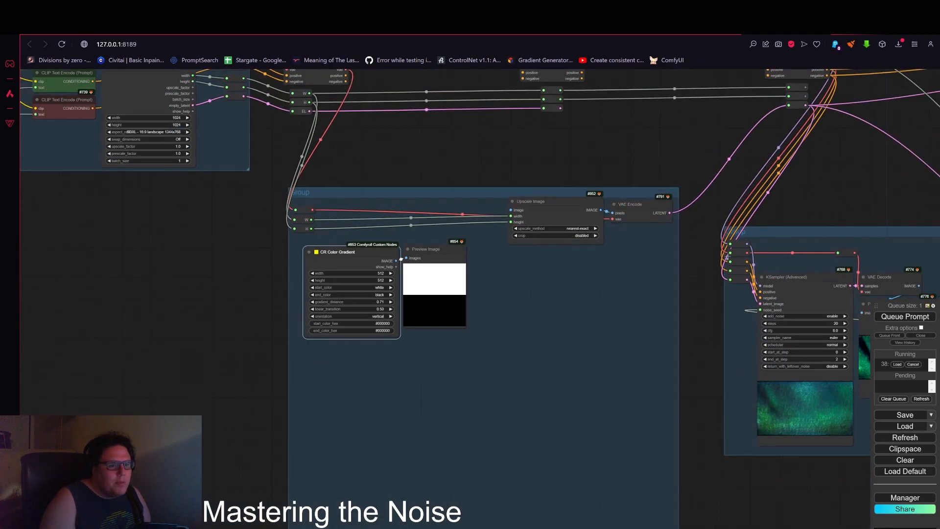
{"action": "left_click_drag", "start_coordinate": [687, 305], "coordinate": [659, 333]}
{"action": "left_click_drag", "start_coordinate": [367, 291], "coordinate": [483, 240]}
{"action": "left_click_drag", "start_coordinate": [686, 167], "coordinate": [487, 200]}
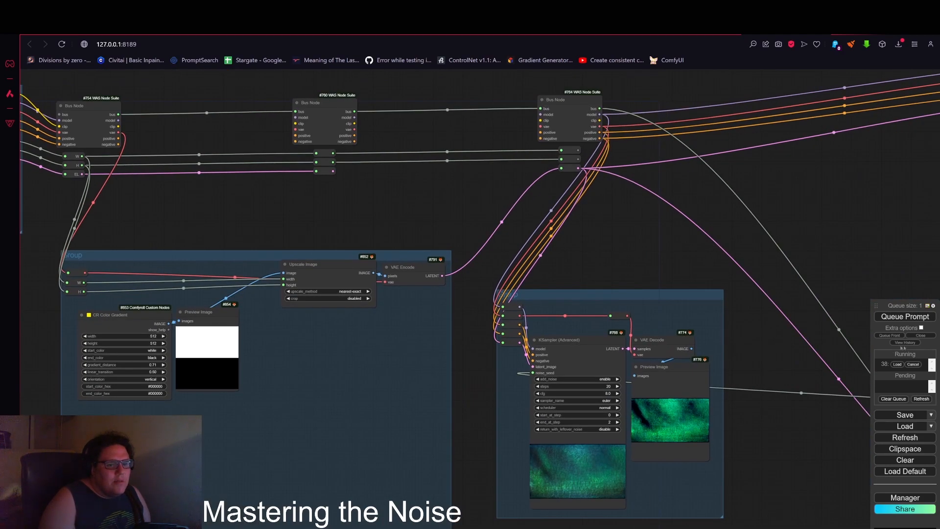
{"action": "left_click", "coordinate": [913, 364]}
{"action": "left_click_drag", "start_coordinate": [864, 299], "coordinate": [758, 280]}
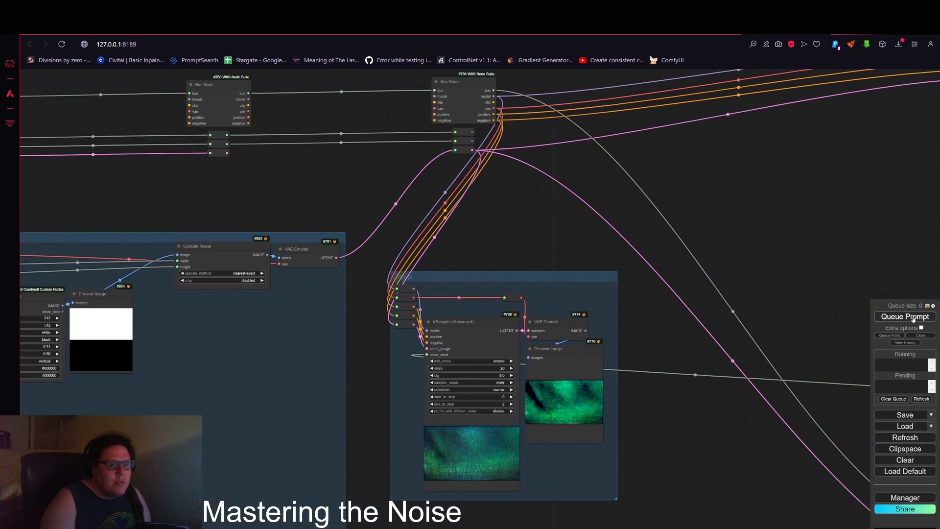
{"action": "left_click", "coordinate": [913, 317]}
Step: Inspect the new KSampler (Advanced) output and its decoded preview
{"action": "scroll", "coordinate": [715, 304], "scroll_direction": "down", "scroll_amount": 3}
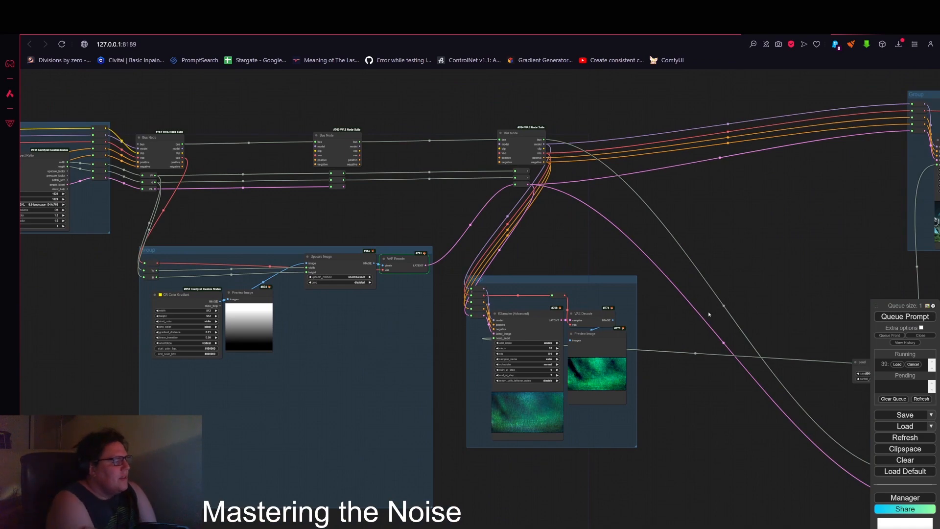
{"action": "scroll", "coordinate": [268, 330], "scroll_direction": "up", "scroll_amount": 4}
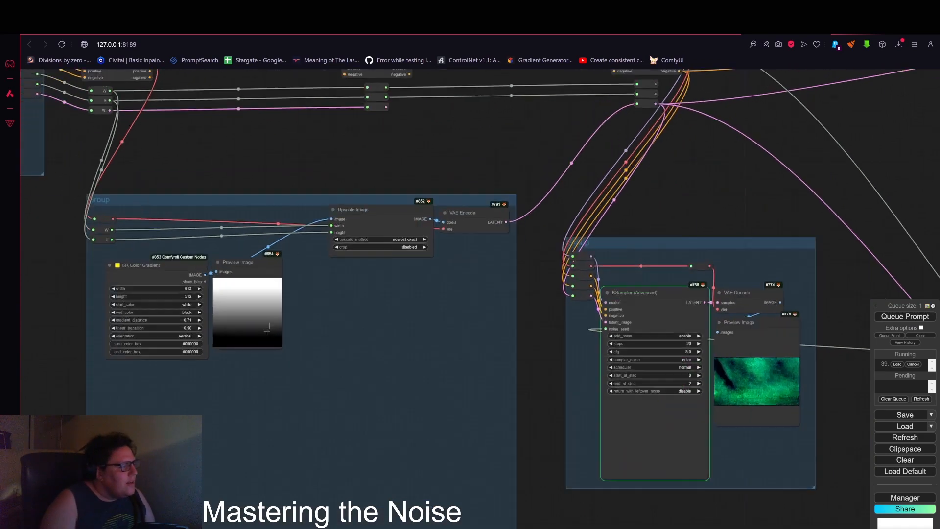
{"action": "scroll", "coordinate": [268, 329], "scroll_direction": "up", "scroll_amount": 2}
{"action": "scroll", "coordinate": [337, 308], "scroll_direction": "down", "scroll_amount": 3}
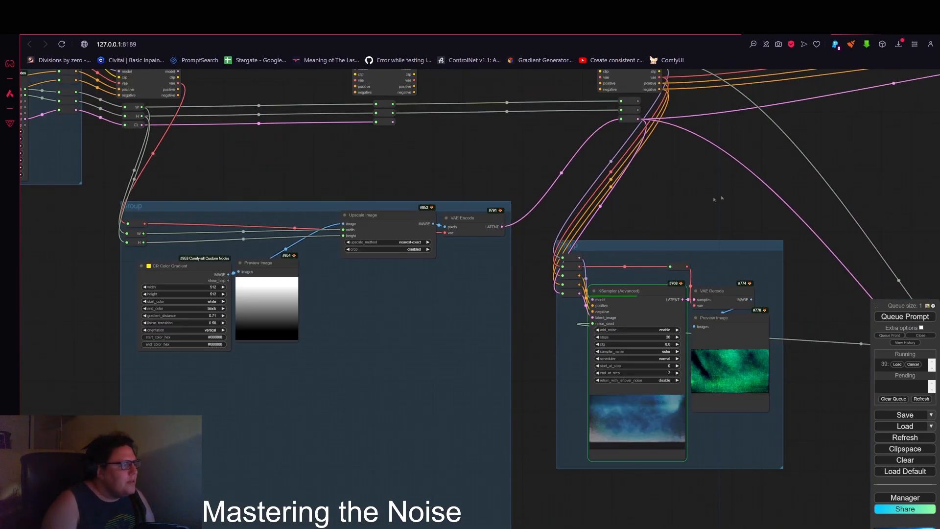
{"action": "left_click_drag", "start_coordinate": [725, 319], "coordinate": [632, 317]}
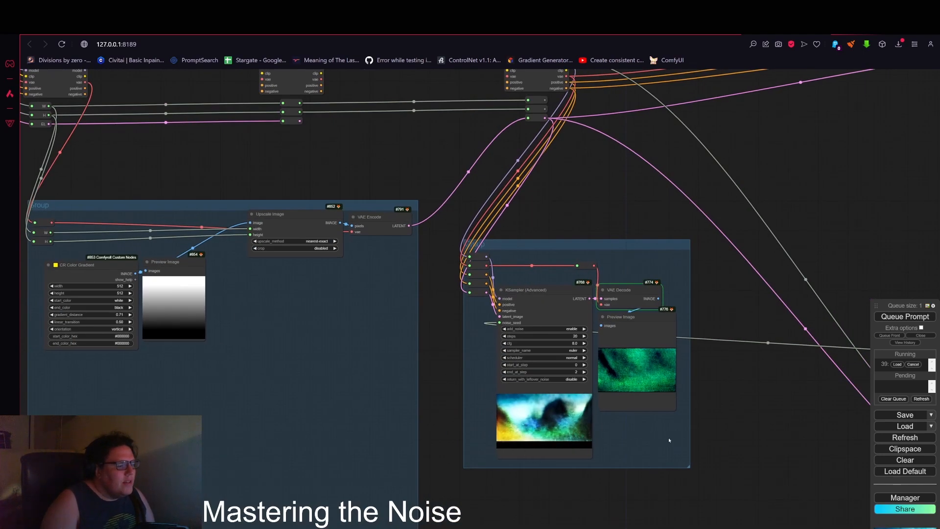
{"action": "left_click_drag", "start_coordinate": [715, 421], "coordinate": [709, 297]}
{"action": "scroll", "coordinate": [533, 360], "scroll_direction": "up", "scroll_amount": 9}
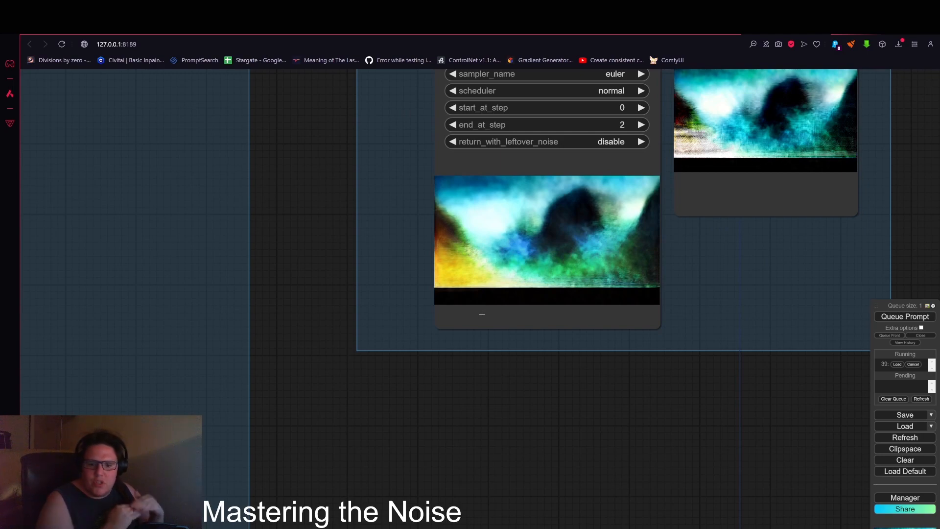
{"action": "scroll", "coordinate": [530, 307], "scroll_direction": "down", "scroll_amount": 5}
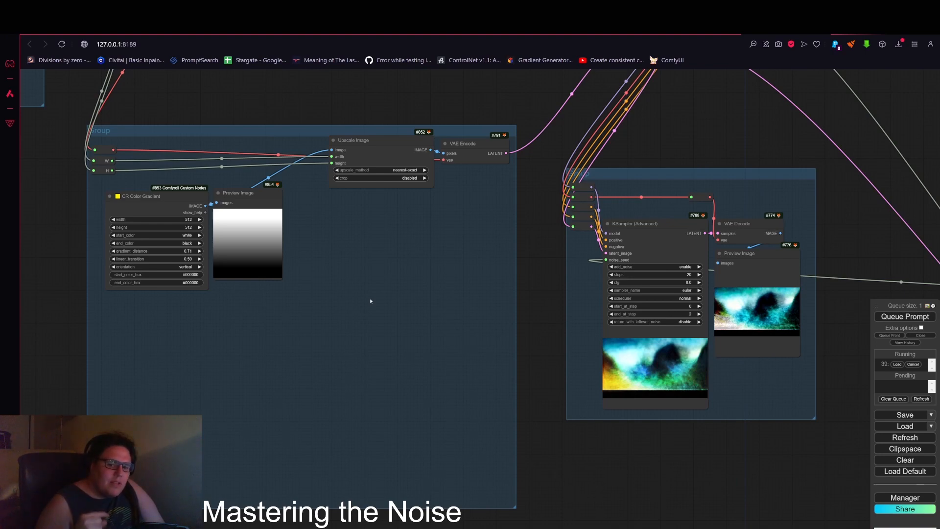
{"action": "scroll", "coordinate": [678, 385], "scroll_direction": "up", "scroll_amount": 10}
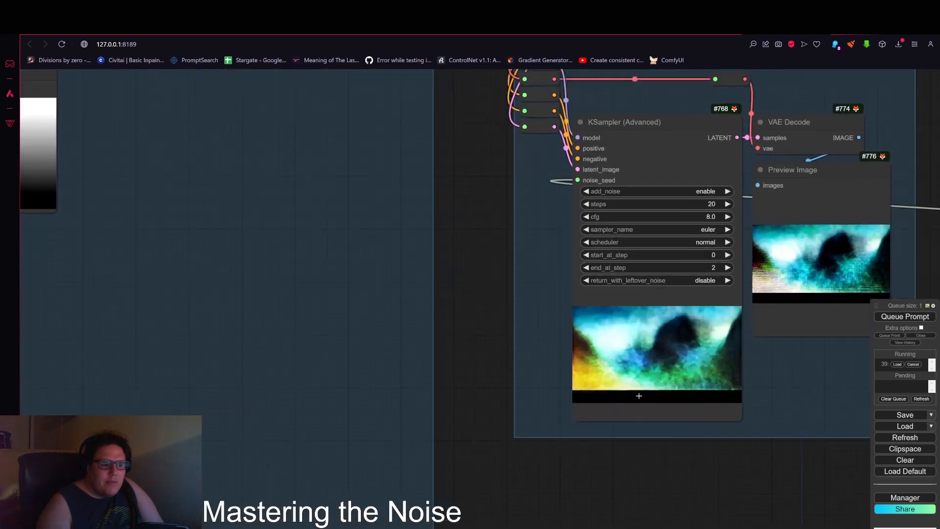
{"action": "scroll", "coordinate": [507, 357], "scroll_direction": "down", "scroll_amount": 10}
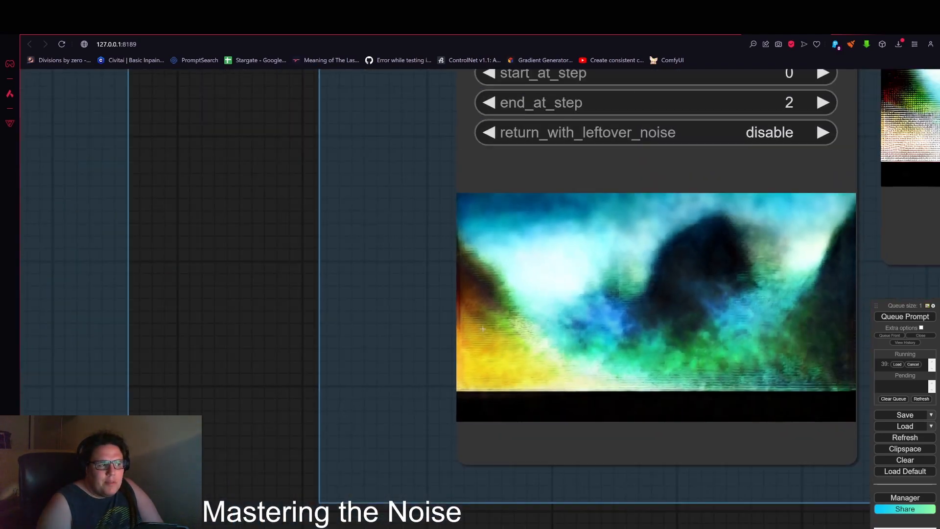
{"action": "left_click_drag", "start_coordinate": [765, 85], "coordinate": [684, 285]}
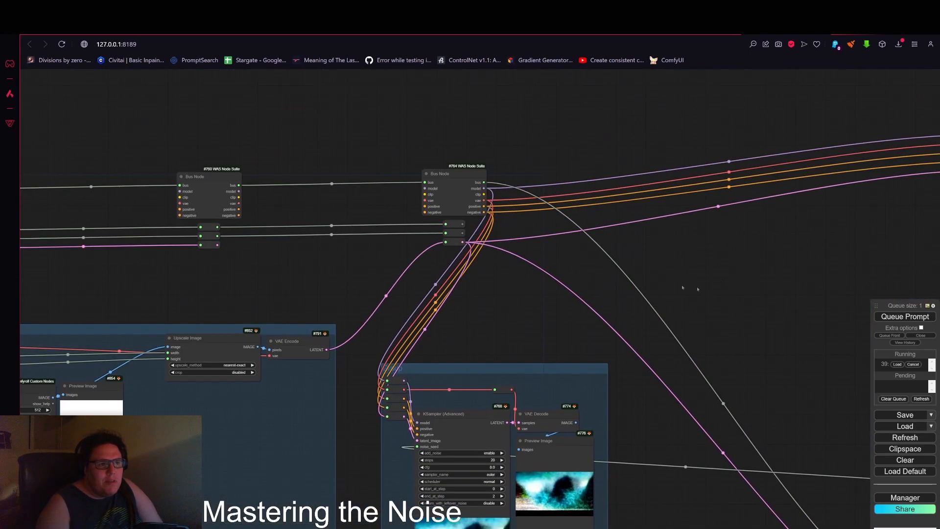
Step: Compare the other KSampler group previews elsewhere in the workflow
{"action": "scroll", "coordinate": [691, 287], "scroll_direction": "down", "scroll_amount": 1}
{"action": "left_click_drag", "start_coordinate": [810, 288], "coordinate": [423, 258]}
{"action": "scroll", "coordinate": [504, 313], "scroll_direction": "down", "scroll_amount": 3}
{"action": "scroll", "coordinate": [612, 339], "scroll_direction": "up", "scroll_amount": 1}
{"action": "left_click_drag", "start_coordinate": [703, 307], "coordinate": [541, 308]}
{"action": "scroll", "coordinate": [539, 300], "scroll_direction": "up", "scroll_amount": 10}
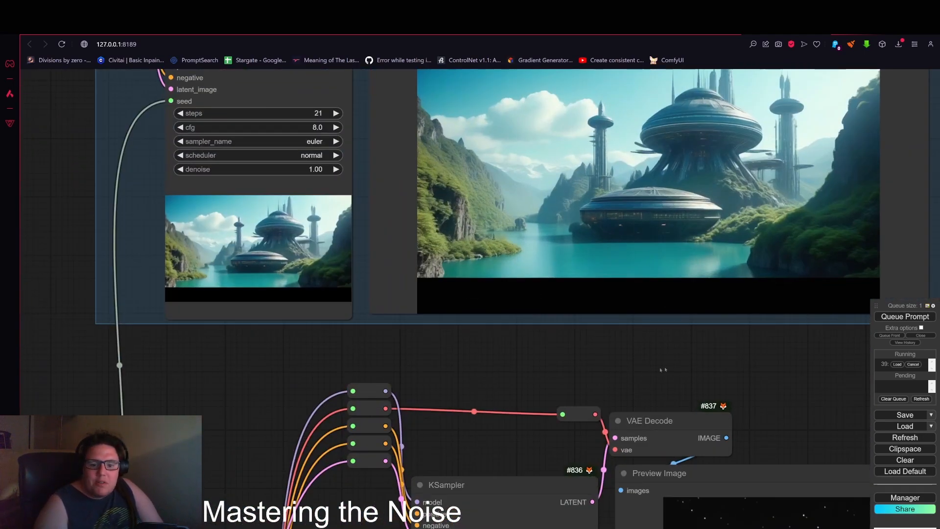
{"action": "scroll", "coordinate": [636, 385], "scroll_direction": "down", "scroll_amount": 5}
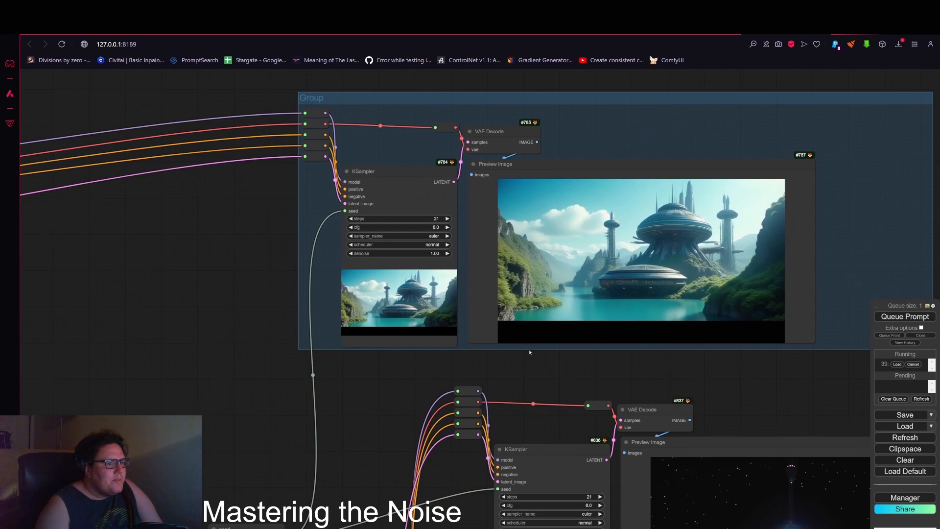
{"action": "scroll", "coordinate": [590, 237], "scroll_direction": "down", "scroll_amount": 8}
{"action": "scroll", "coordinate": [472, 327], "scroll_direction": "up", "scroll_amount": 8}
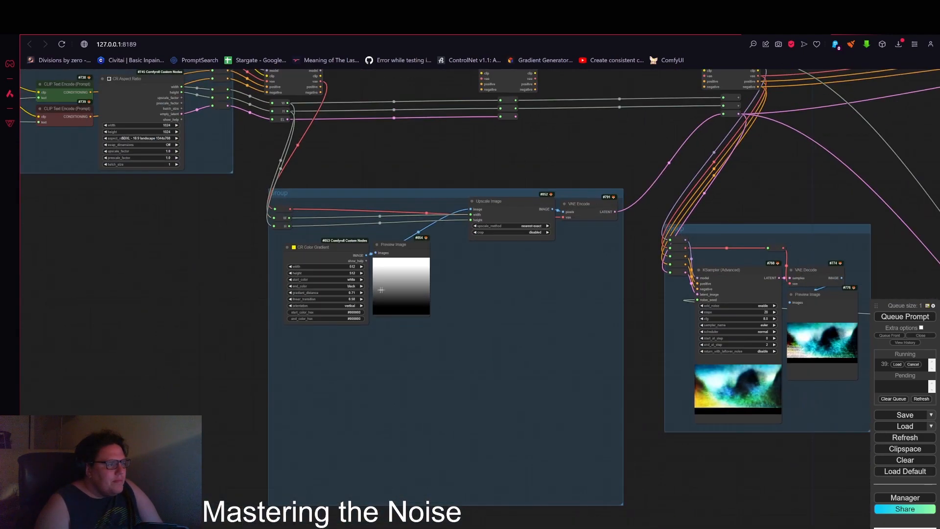
Step: Set the CR Color Gradient's gradient_distance to 0.25, cancel the running job and queue the prompt again
{"action": "scroll", "coordinate": [321, 292], "scroll_direction": "up", "scroll_amount": 5}
{"action": "scroll", "coordinate": [321, 292], "scroll_direction": "up", "scroll_amount": 2}
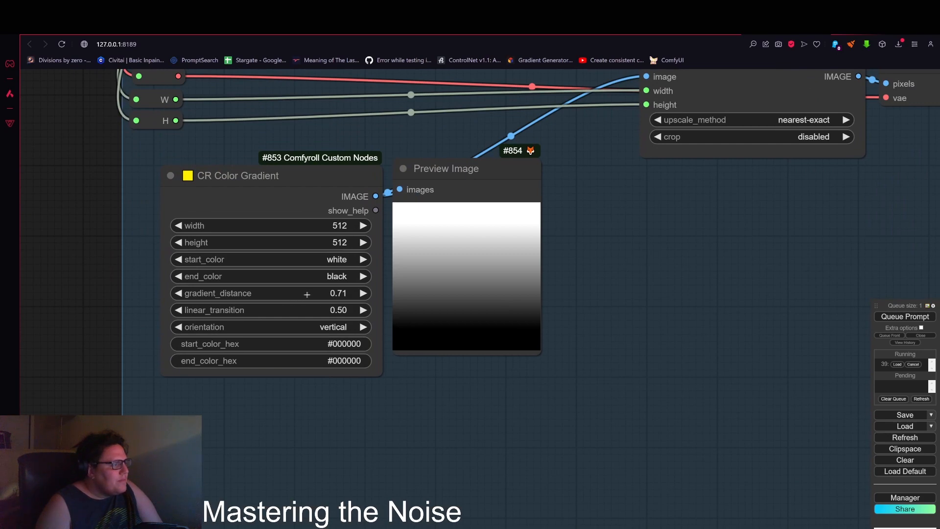
{"action": "left_click_drag", "start_coordinate": [307, 294], "coordinate": [305, 295]}
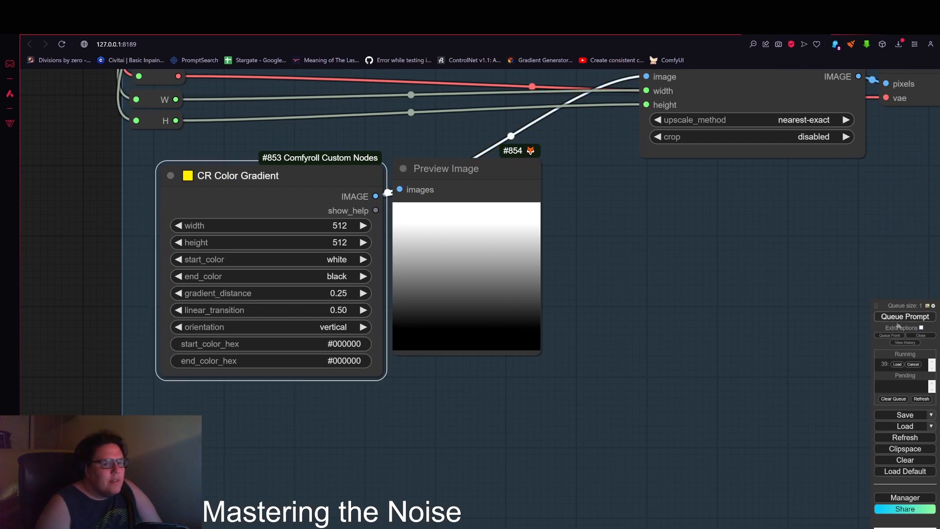
{"action": "left_click", "coordinate": [913, 365]}
{"action": "left_click", "coordinate": [905, 316]}
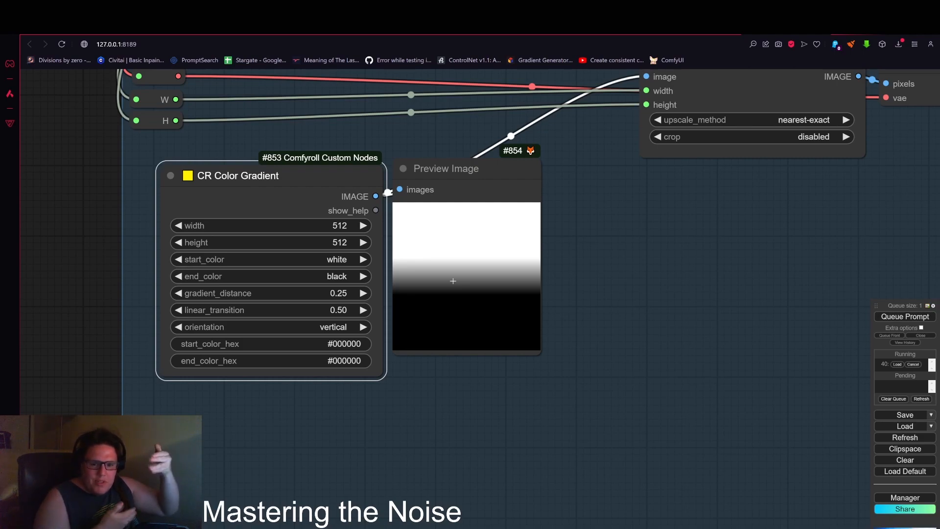
Step: Examine the regenerated KSampler (Advanced) output and preview image
{"action": "scroll", "coordinate": [798, 194], "scroll_direction": "down", "scroll_amount": 4}
{"action": "left_click_drag", "start_coordinate": [798, 193], "coordinate": [510, 260]}
{"action": "scroll", "coordinate": [510, 261], "scroll_direction": "down", "scroll_amount": 3}
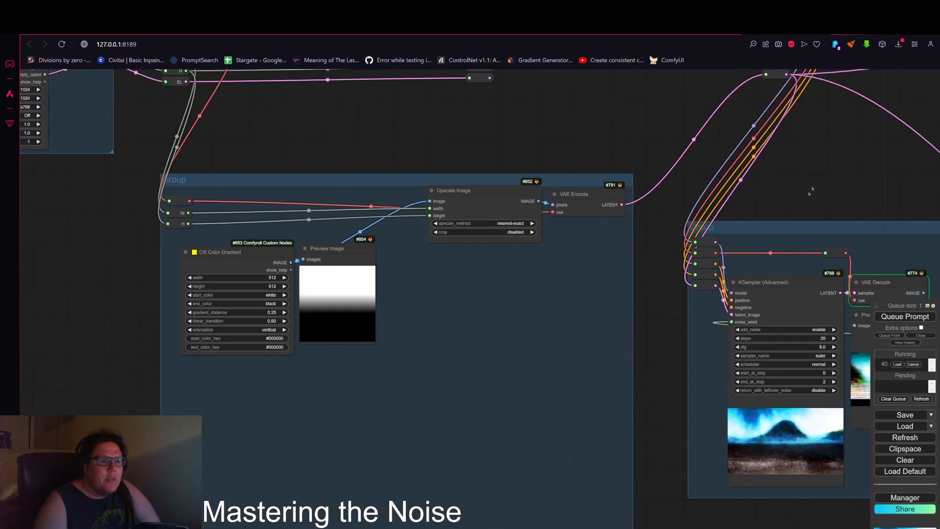
{"action": "left_click_drag", "start_coordinate": [898, 194], "coordinate": [338, 327]}
{"action": "left_click_drag", "start_coordinate": [519, 403], "coordinate": [692, 191]}
{"action": "scroll", "coordinate": [402, 392], "scroll_direction": "up", "scroll_amount": 4}
{"action": "scroll", "coordinate": [396, 388], "scroll_direction": "up", "scroll_amount": 2}
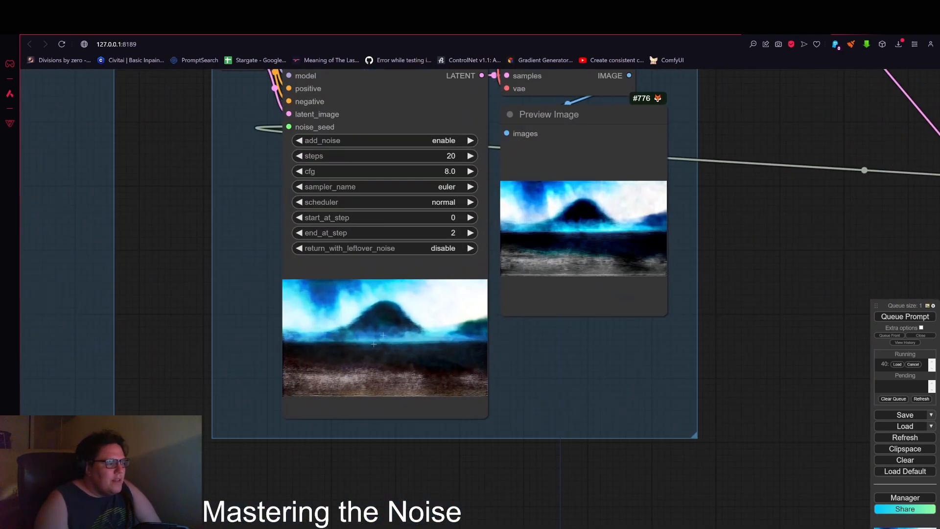
{"action": "scroll", "coordinate": [834, 218], "scroll_direction": "down", "scroll_amount": 5}
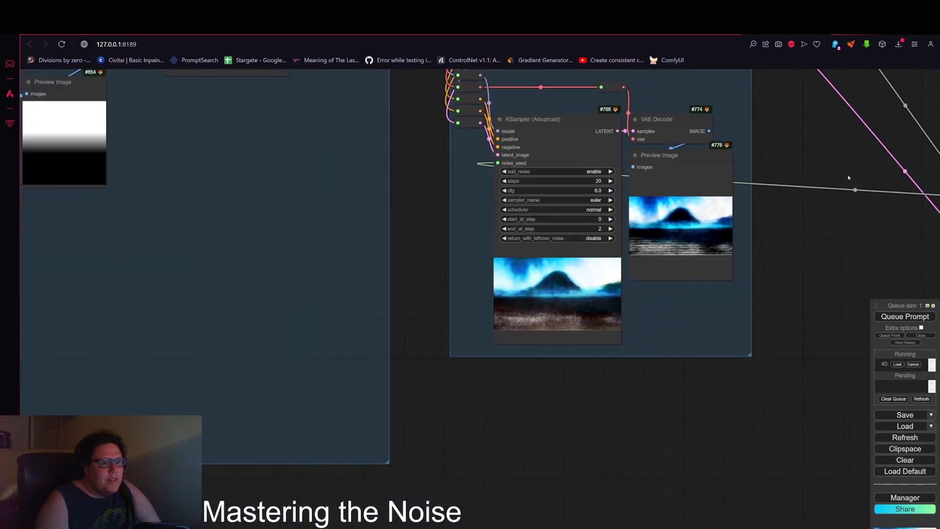
Step: Survey the other KSampler outputs and the gradient preview across the workflow
{"action": "left_click_drag", "start_coordinate": [847, 178], "coordinate": [726, 283]}
{"action": "left_click_drag", "start_coordinate": [887, 167], "coordinate": [699, 232]}
{"action": "scroll", "coordinate": [656, 230], "scroll_direction": "down", "scroll_amount": 3}
{"action": "left_click_drag", "start_coordinate": [755, 229], "coordinate": [438, 323]}
{"action": "left_click_drag", "start_coordinate": [593, 331], "coordinate": [436, 431]}
{"action": "scroll", "coordinate": [456, 364], "scroll_direction": "up", "scroll_amount": 6}
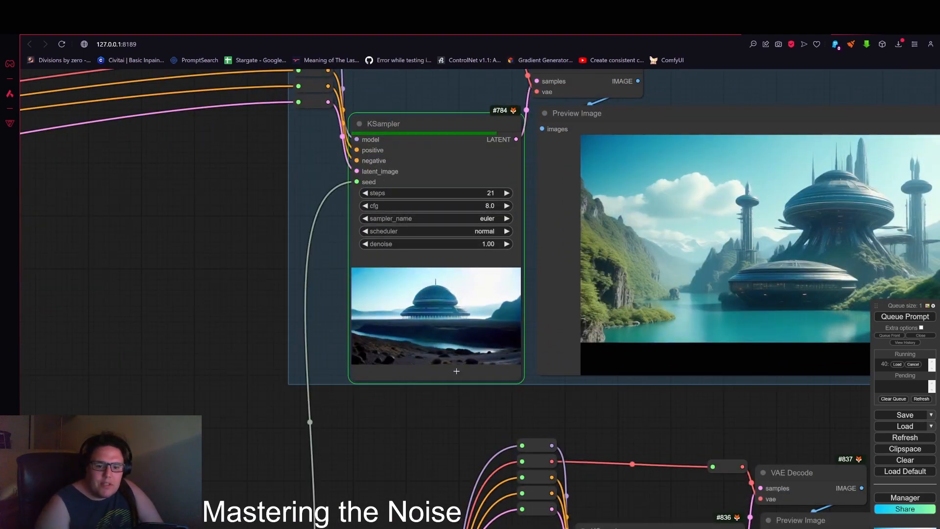
{"action": "scroll", "coordinate": [472, 384], "scroll_direction": "down", "scroll_amount": 4}
{"action": "left_click_drag", "start_coordinate": [404, 441], "coordinate": [479, 387]}
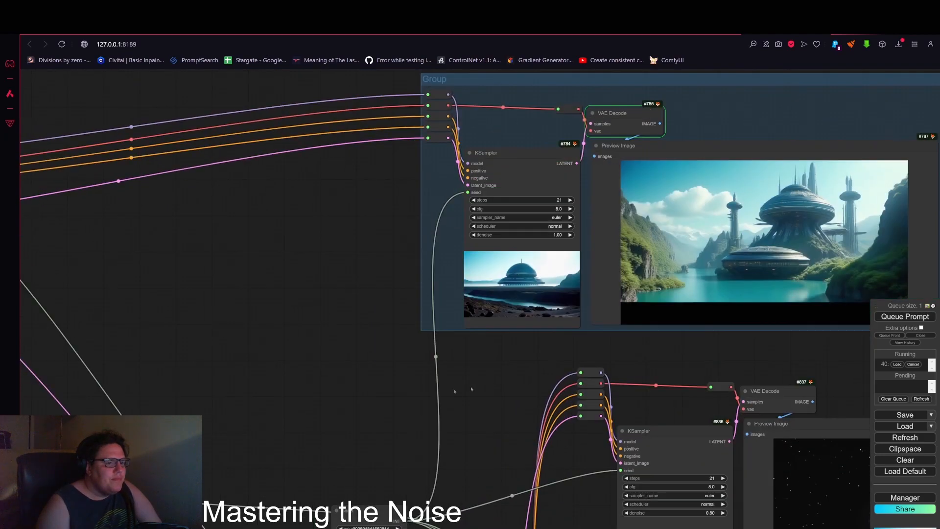
{"action": "scroll", "coordinate": [379, 385], "scroll_direction": "down", "scroll_amount": 5}
{"action": "left_click_drag", "start_coordinate": [282, 431], "coordinate": [475, 349]}
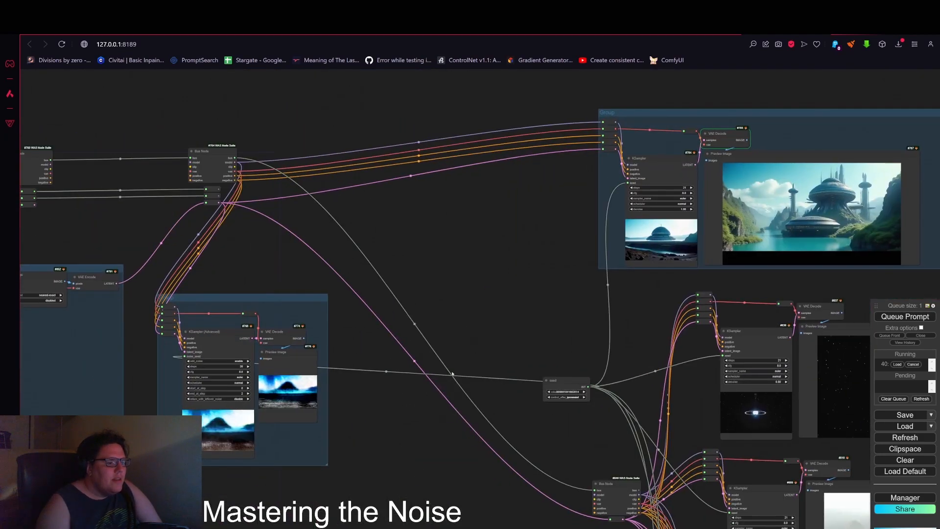
{"action": "left_click_drag", "start_coordinate": [482, 441], "coordinate": [601, 355]}
{"action": "left_click_drag", "start_coordinate": [299, 456], "coordinate": [731, 440]}
{"action": "scroll", "coordinate": [509, 291], "scroll_direction": "up", "scroll_amount": 5}
{"action": "left_click_drag", "start_coordinate": [527, 302], "coordinate": [537, 357]}
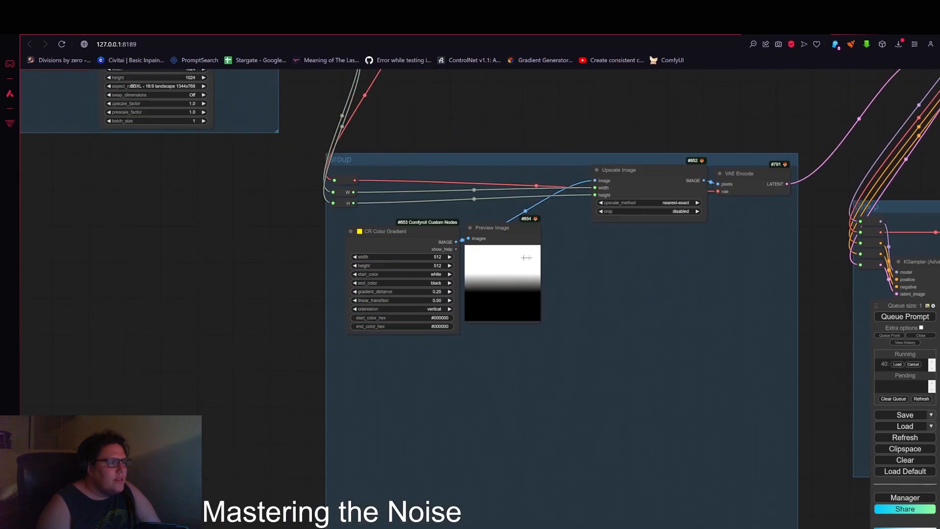
{"action": "scroll", "coordinate": [541, 256], "scroll_direction": "up", "scroll_amount": 2}
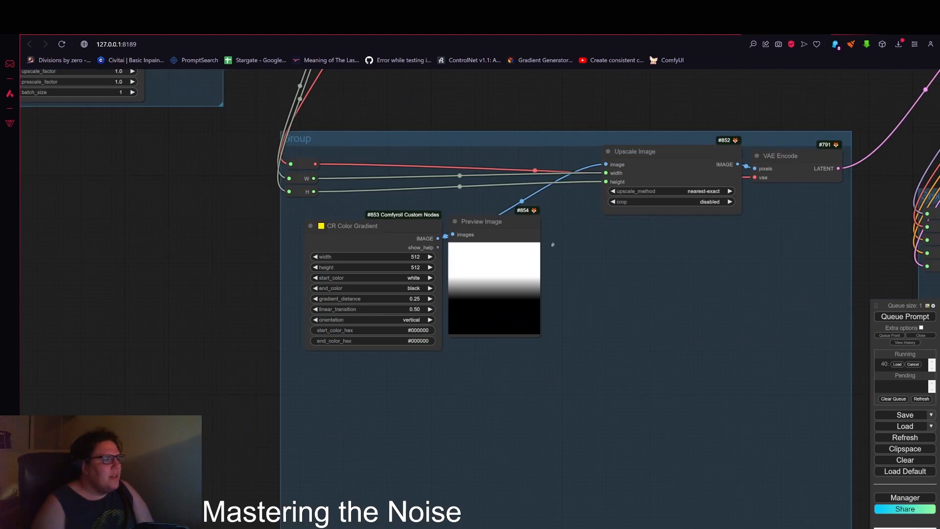
{"action": "scroll", "coordinate": [554, 244], "scroll_direction": "down", "scroll_amount": 3}
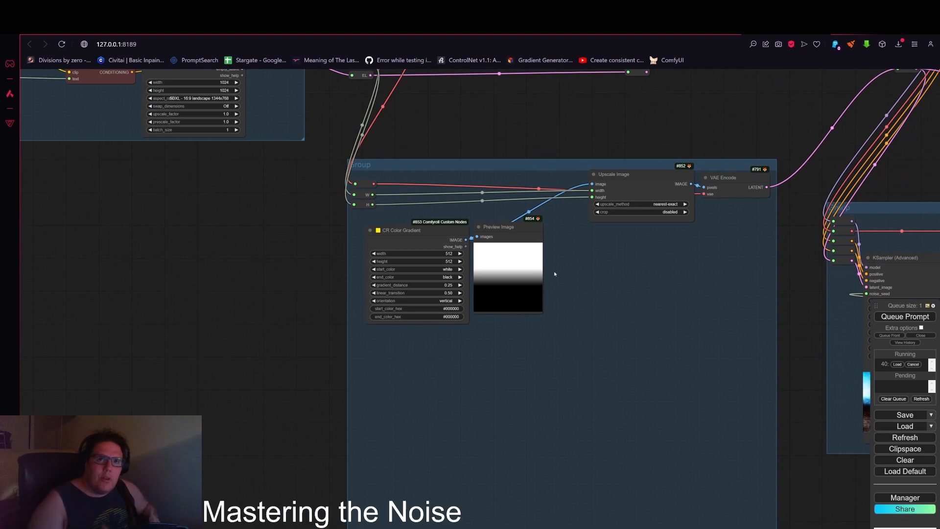
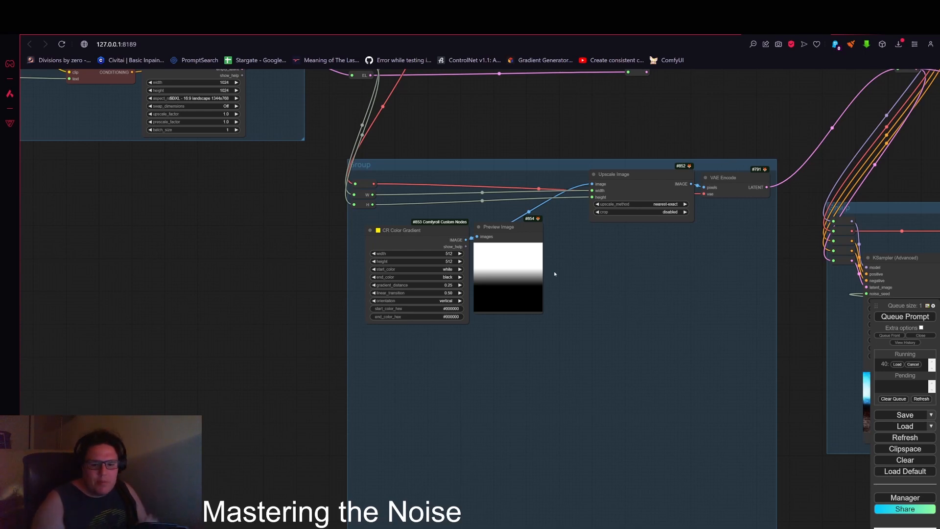
Step: Examine the KSampler preview images produced from the gradient in the nearby sampler groups
{"action": "scroll", "coordinate": [788, 352], "scroll_direction": "down", "scroll_amount": 4}
{"action": "left_click_drag", "start_coordinate": [752, 454], "coordinate": [406, 409]}
{"action": "scroll", "coordinate": [714, 415], "scroll_direction": "down", "scroll_amount": 3}
{"action": "left_click_drag", "start_coordinate": [789, 358], "coordinate": [421, 245]}
{"action": "scroll", "coordinate": [733, 346], "scroll_direction": "up", "scroll_amount": 8}
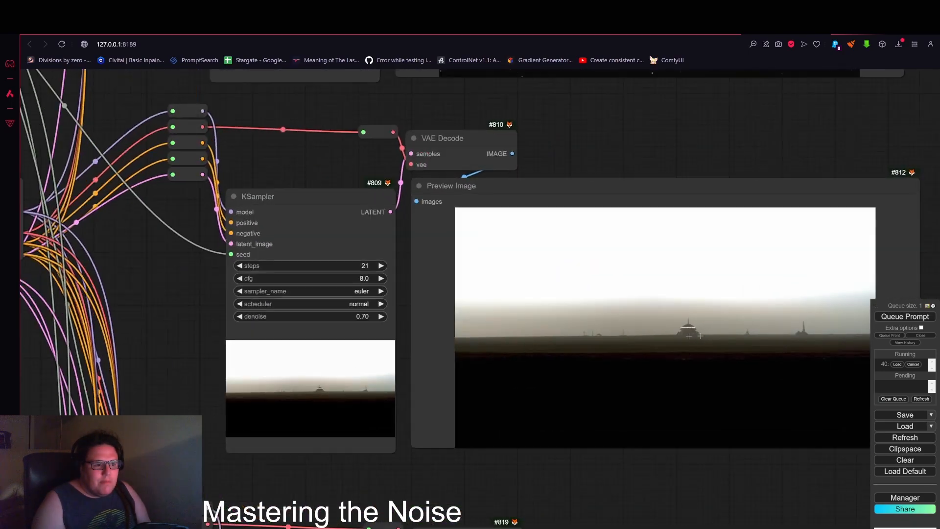
{"action": "scroll", "coordinate": [700, 336], "scroll_direction": "up", "scroll_amount": 2}
{"action": "scroll", "coordinate": [725, 343], "scroll_direction": "down", "scroll_amount": 5}
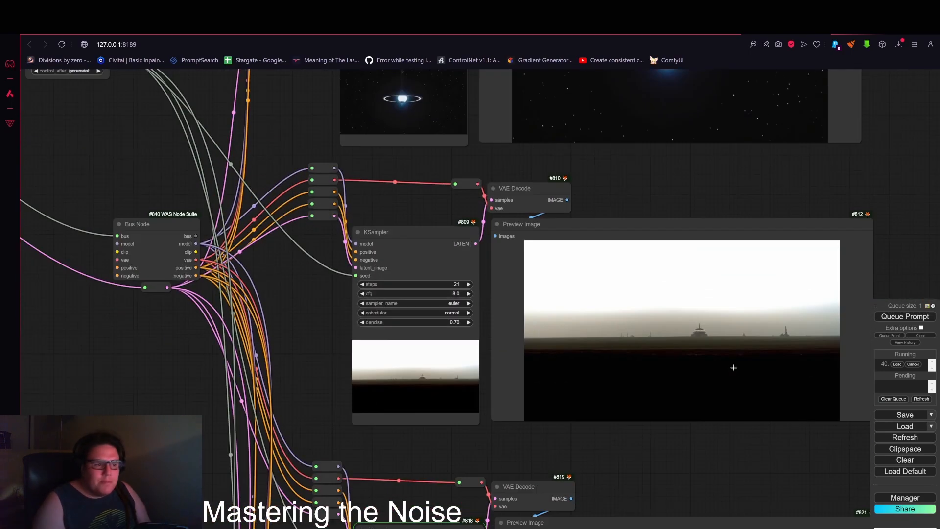
{"action": "scroll", "coordinate": [734, 367], "scroll_direction": "down", "scroll_amount": 5}
{"action": "left_click_drag", "start_coordinate": [766, 423], "coordinate": [691, 373]}
{"action": "scroll", "coordinate": [762, 384], "scroll_direction": "up", "scroll_amount": 8}
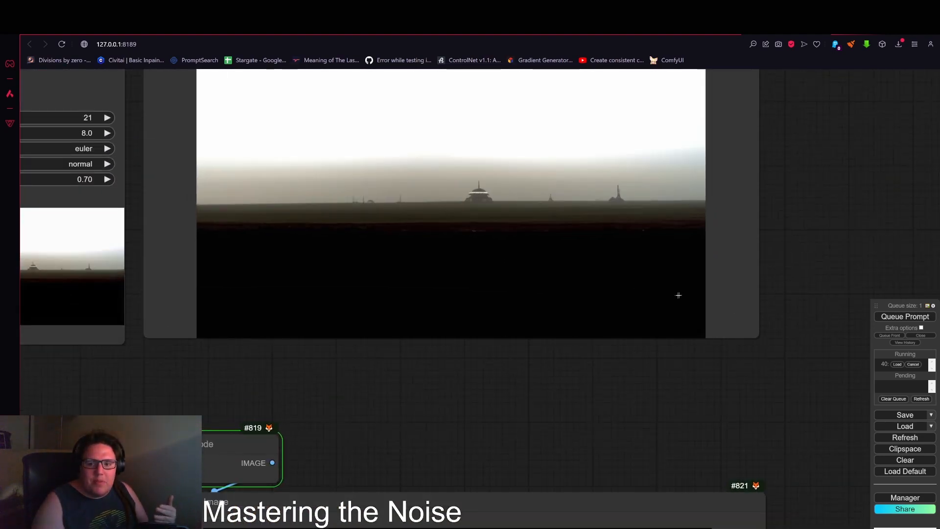
{"action": "scroll", "coordinate": [657, 300], "scroll_direction": "down", "scroll_amount": 3}
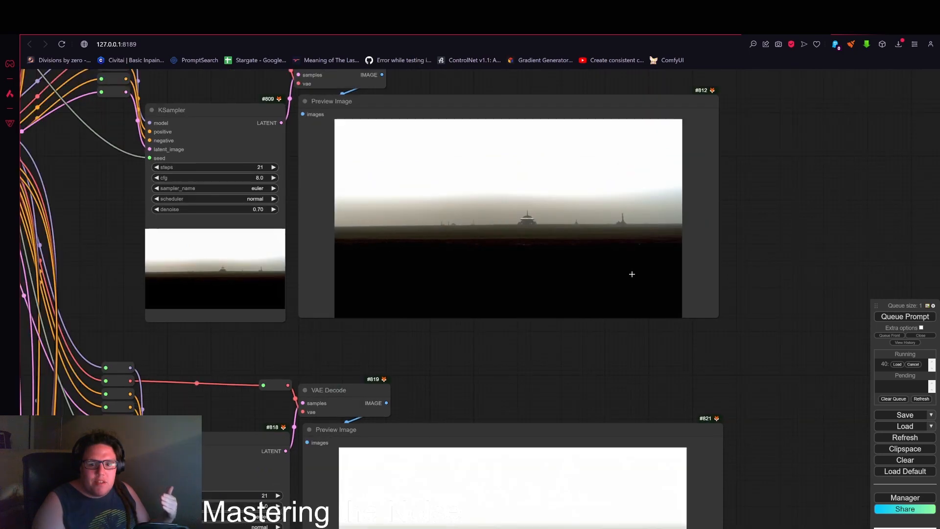
{"action": "left_click_drag", "start_coordinate": [780, 268], "coordinate": [802, 353]}
{"action": "scroll", "coordinate": [669, 338], "scroll_direction": "up", "scroll_amount": 2}
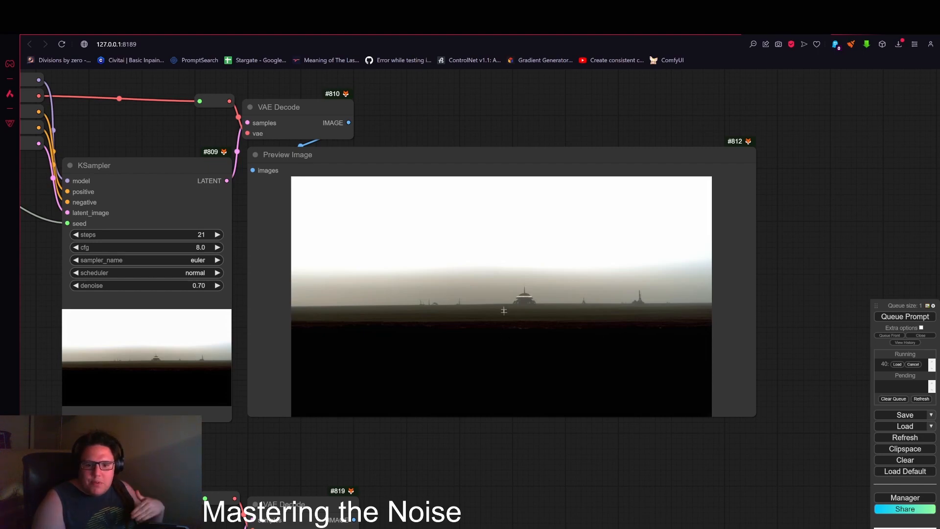
{"action": "scroll", "coordinate": [512, 324], "scroll_direction": "down", "scroll_amount": 1}
{"action": "scroll", "coordinate": [529, 321], "scroll_direction": "down", "scroll_amount": 1}
{"action": "scroll", "coordinate": [448, 321], "scroll_direction": "up", "scroll_amount": 4}
{"action": "left_click_drag", "start_coordinate": [352, 497], "coordinate": [607, 459]}
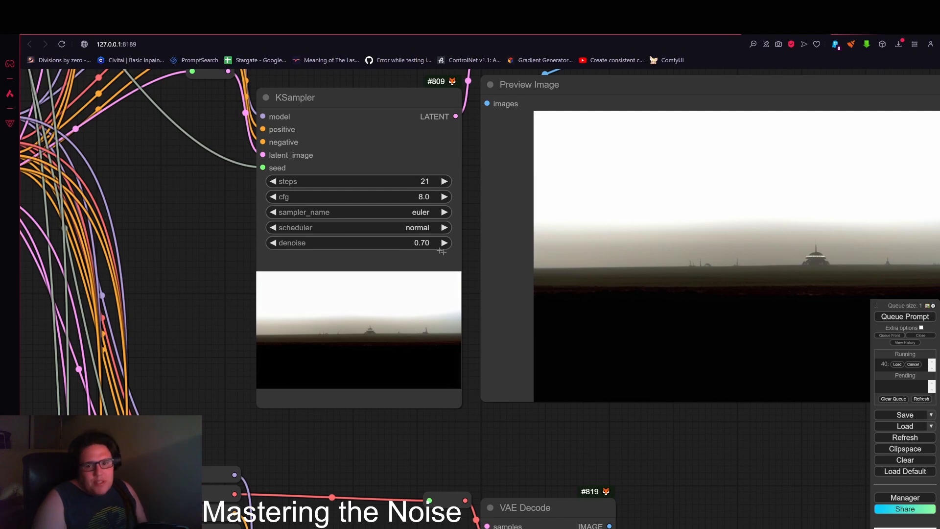
{"action": "left_click_drag", "start_coordinate": [700, 415], "coordinate": [450, 442]}
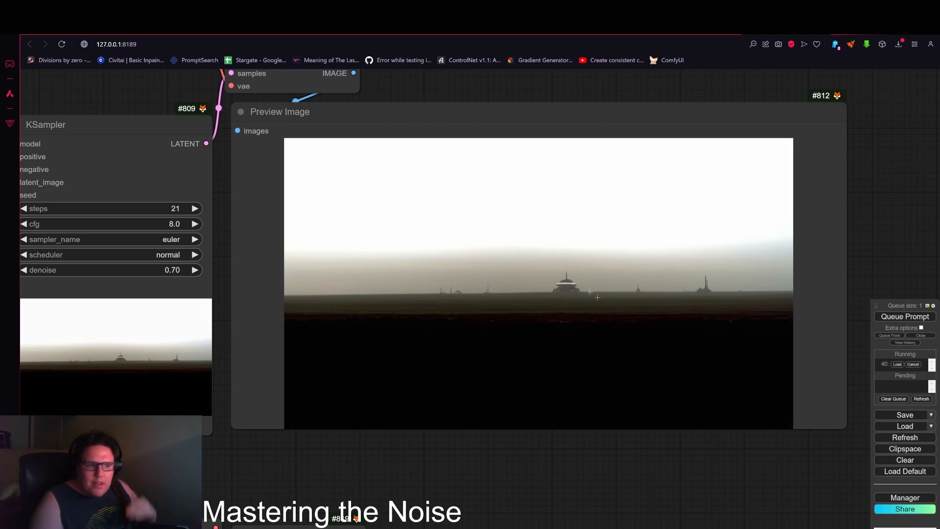
{"action": "scroll", "coordinate": [703, 306], "scroll_direction": "down", "scroll_amount": 6}
{"action": "scroll", "coordinate": [704, 306], "scroll_direction": "down", "scroll_amount": 5}
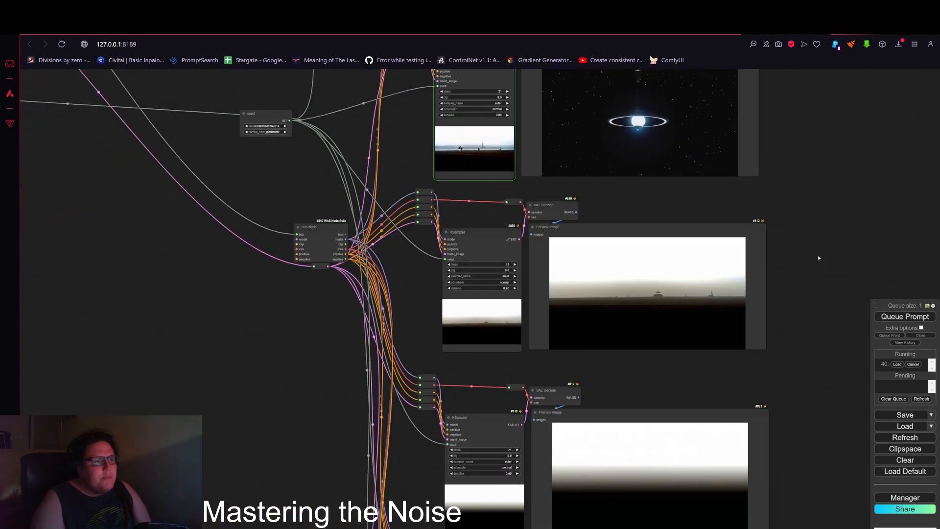
{"action": "scroll", "coordinate": [705, 305], "scroll_direction": "up", "scroll_amount": 11}
{"action": "scroll", "coordinate": [706, 305], "scroll_direction": "down", "scroll_amount": 10}
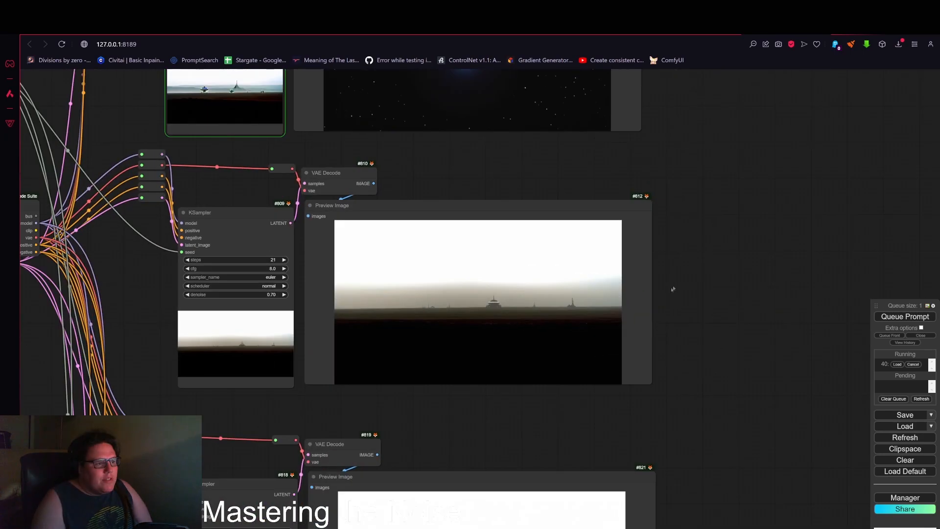
{"action": "left_click_drag", "start_coordinate": [729, 259], "coordinate": [766, 307]}
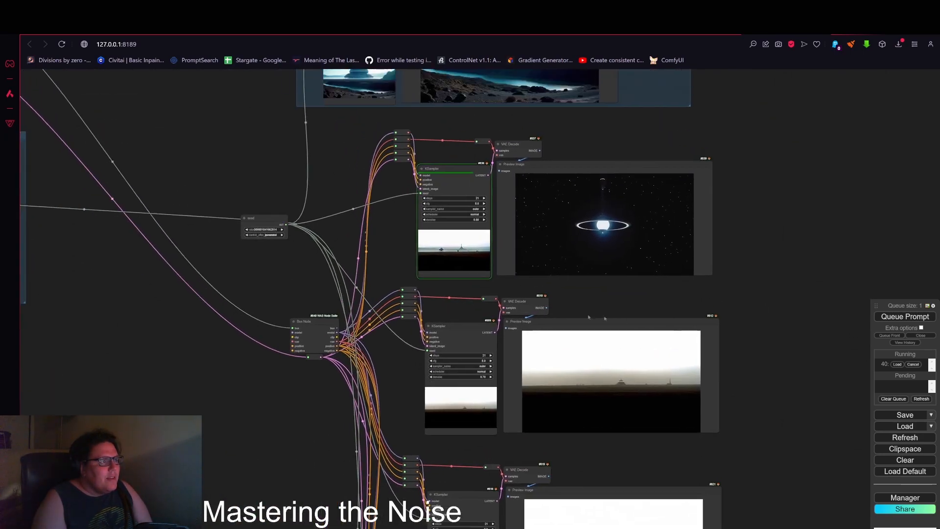
Step: Compare the KSampler outputs generated at different denoise settings
{"action": "scroll", "coordinate": [470, 235], "scroll_direction": "up", "scroll_amount": 12}
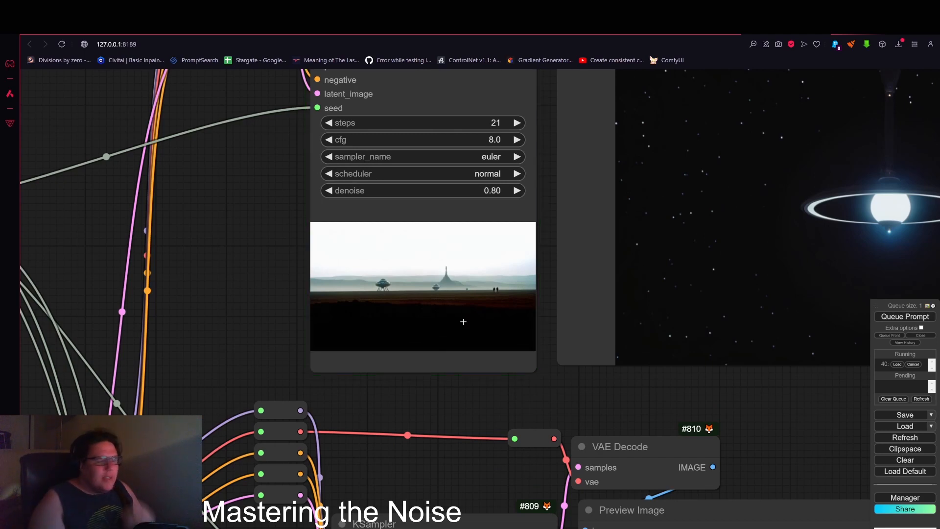
{"action": "left_click_drag", "start_coordinate": [777, 433], "coordinate": [547, 464]}
{"action": "left_click_drag", "start_coordinate": [722, 434], "coordinate": [608, 477]}
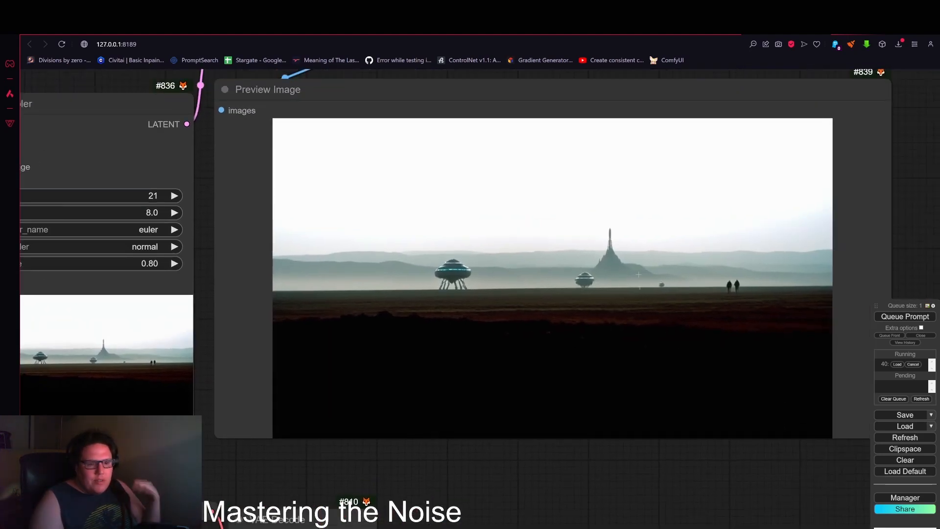
{"action": "scroll", "coordinate": [643, 273], "scroll_direction": "down", "scroll_amount": 2}
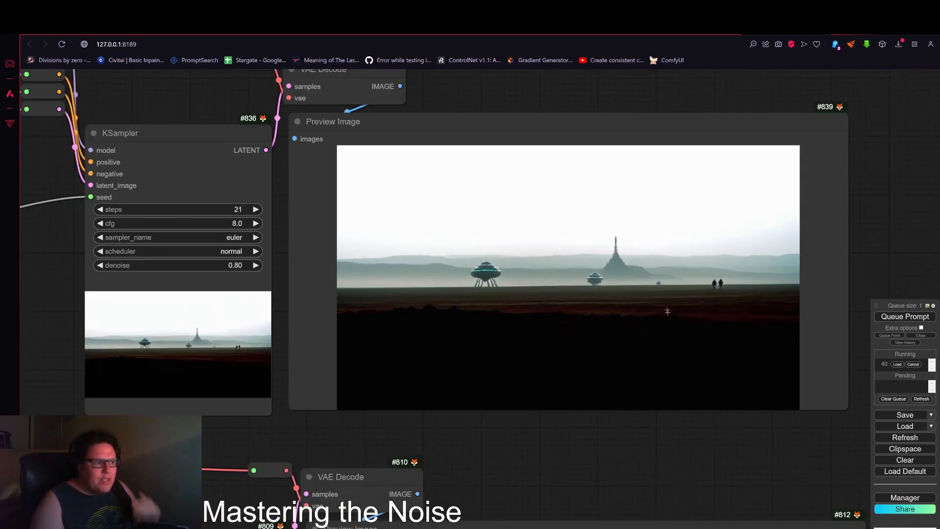
{"action": "scroll", "coordinate": [668, 312], "scroll_direction": "down", "scroll_amount": 3}
{"action": "left_click_drag", "start_coordinate": [701, 443], "coordinate": [703, 328]}
{"action": "scroll", "coordinate": [694, 331], "scroll_direction": "down", "scroll_amount": 3}
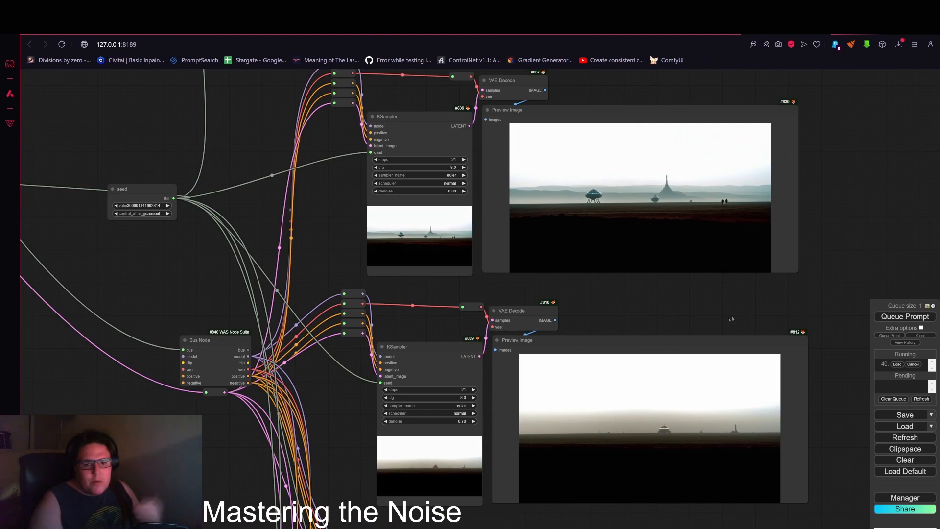
{"action": "scroll", "coordinate": [762, 311], "scroll_direction": "down", "scroll_amount": 4}
{"action": "left_click_drag", "start_coordinate": [844, 266], "coordinate": [801, 386]}
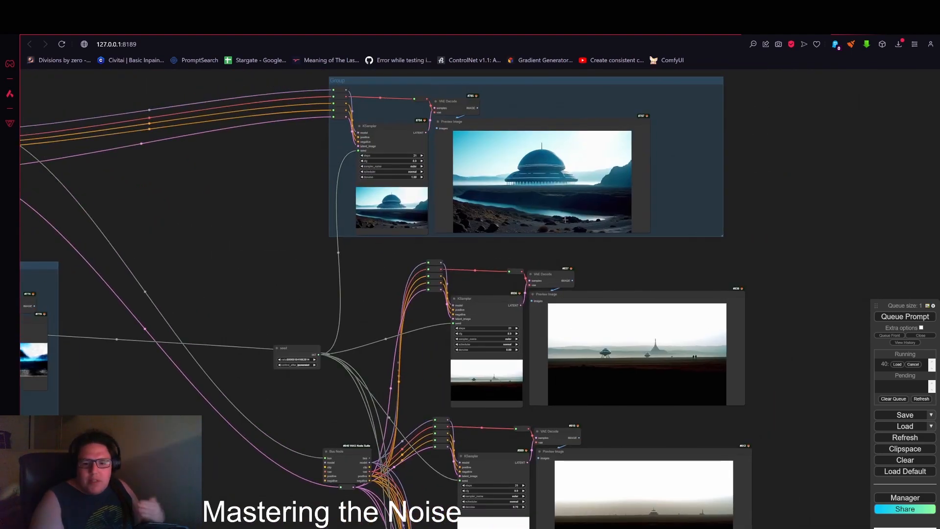
Step: Survey the remaining KSampler outputs down the workflow and return to the gradient noise group
{"action": "scroll", "coordinate": [775, 334], "scroll_direction": "down", "scroll_amount": 1}
{"action": "left_click_drag", "start_coordinate": [779, 509], "coordinate": [818, 327]}
{"action": "left_click_drag", "start_coordinate": [840, 387], "coordinate": [821, 324]}
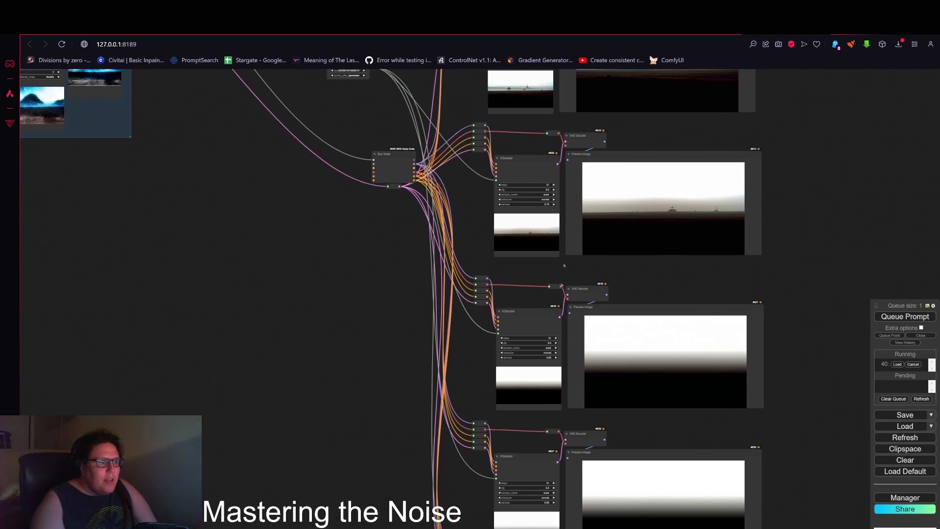
{"action": "scroll", "coordinate": [613, 440], "scroll_direction": "up", "scroll_amount": 5}
{"action": "left_click_drag", "start_coordinate": [613, 441], "coordinate": [488, 401]}
{"action": "scroll", "coordinate": [657, 338], "scroll_direction": "up", "scroll_amount": 5}
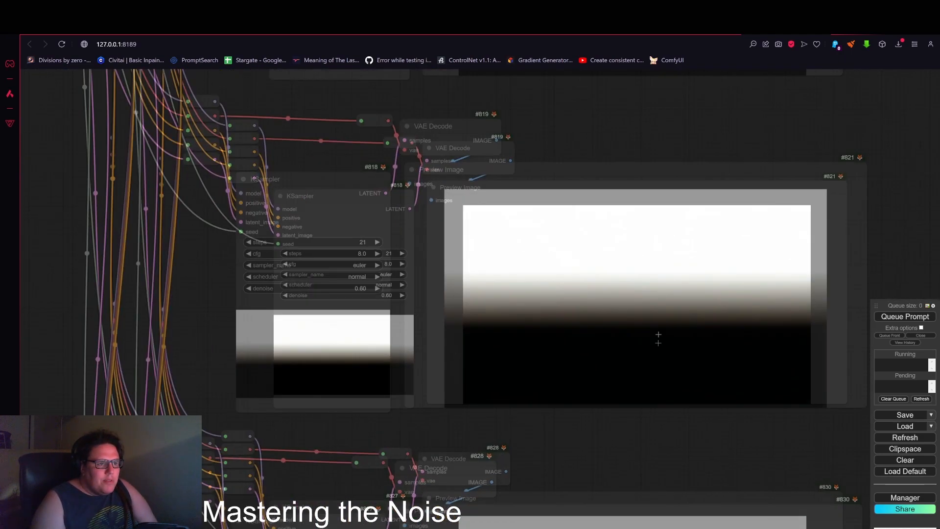
{"action": "scroll", "coordinate": [657, 341], "scroll_direction": "down", "scroll_amount": 4}
{"action": "scroll", "coordinate": [658, 341], "scroll_direction": "down", "scroll_amount": 1}
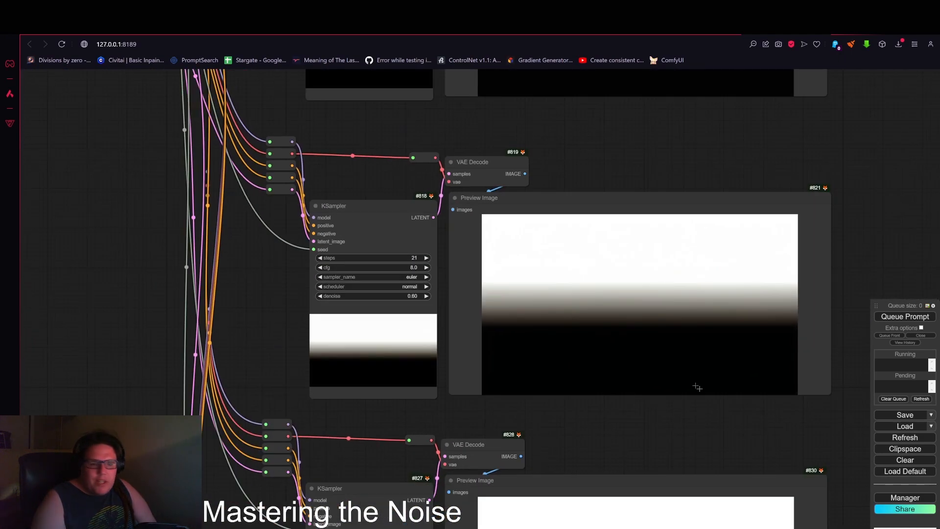
{"action": "left_click_drag", "start_coordinate": [713, 377], "coordinate": [693, 261]}
{"action": "scroll", "coordinate": [694, 260], "scroll_direction": "down", "scroll_amount": 4}
{"action": "left_click_drag", "start_coordinate": [775, 451], "coordinate": [753, 333]}
{"action": "left_click_drag", "start_coordinate": [783, 422], "coordinate": [768, 326]}
{"action": "left_click_drag", "start_coordinate": [762, 406], "coordinate": [771, 373]}
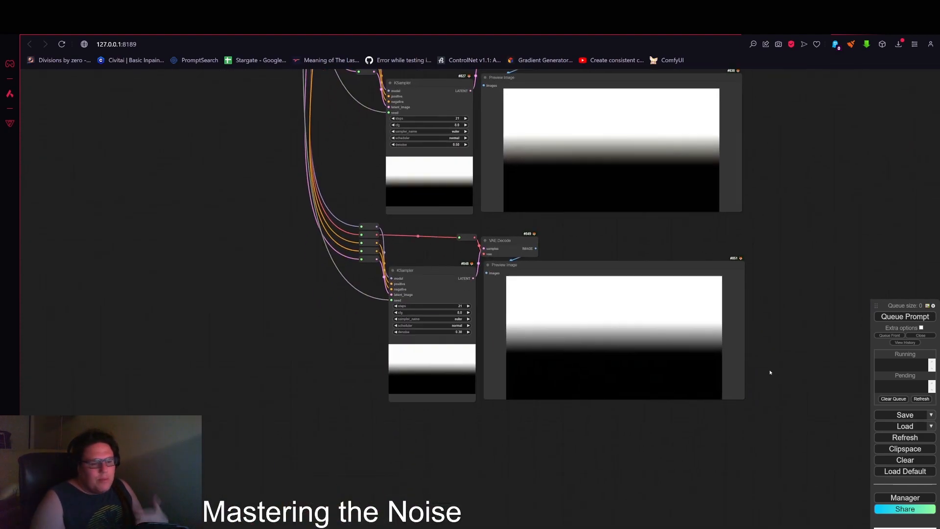
{"action": "scroll", "coordinate": [770, 373], "scroll_direction": "down", "scroll_amount": 6}
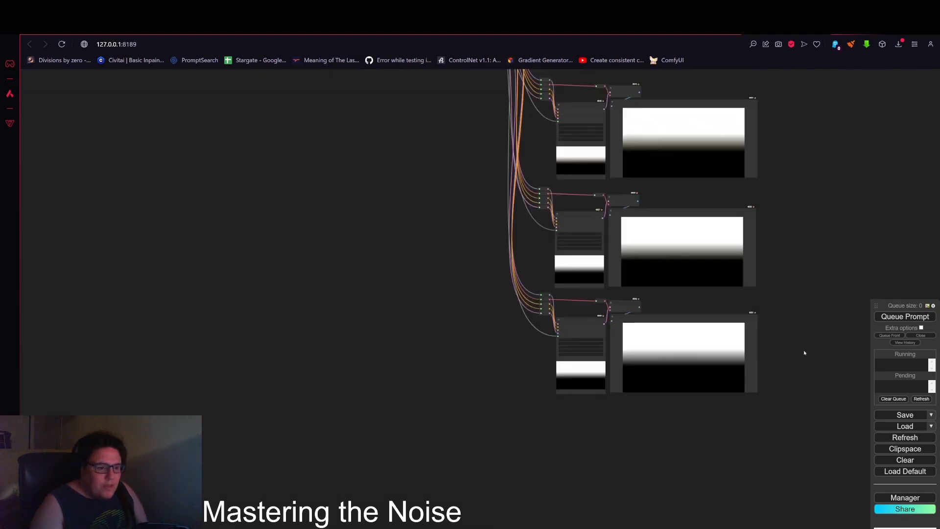
{"action": "scroll", "coordinate": [785, 342], "scroll_direction": "down", "scroll_amount": 2}
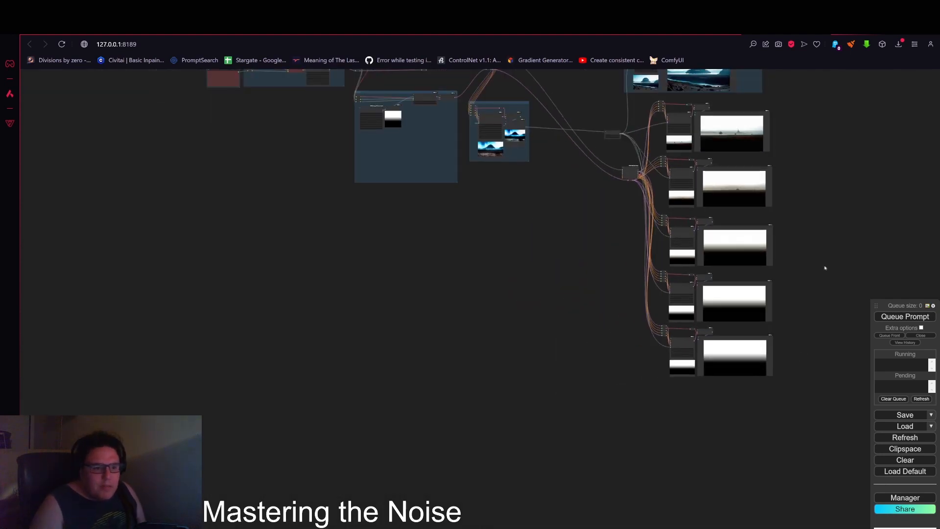
{"action": "left_click_drag", "start_coordinate": [840, 252], "coordinate": [848, 328]}
{"action": "left_click_drag", "start_coordinate": [551, 316], "coordinate": [548, 346]}
{"action": "scroll", "coordinate": [552, 285], "scroll_direction": "up", "scroll_amount": 3}
{"action": "left_click_drag", "start_coordinate": [552, 285], "coordinate": [493, 262]}
{"action": "left_click_drag", "start_coordinate": [514, 324], "coordinate": [589, 330]}
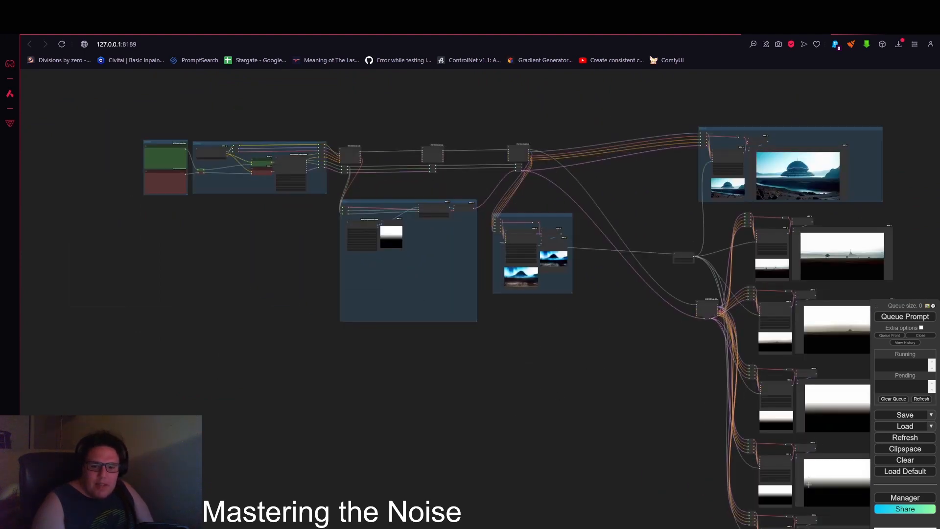
{"action": "left_click_drag", "start_coordinate": [646, 375], "coordinate": [772, 410]}
{"action": "scroll", "coordinate": [536, 269], "scroll_direction": "up", "scroll_amount": 12}
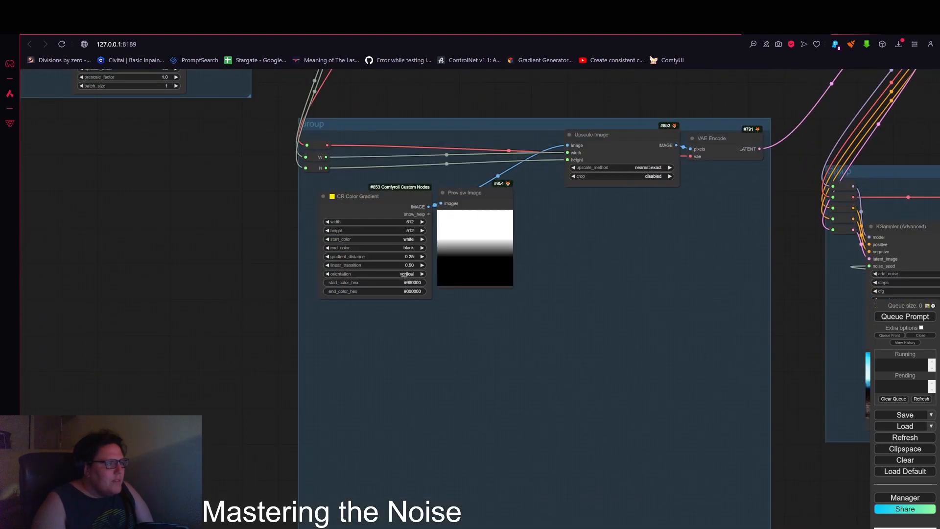
Step: Add an Image Perlin Noise node below the CR Color Gradient in the noise group
{"action": "double_click", "coordinate": [358, 333]}
{"action": "type", "text": "p"}
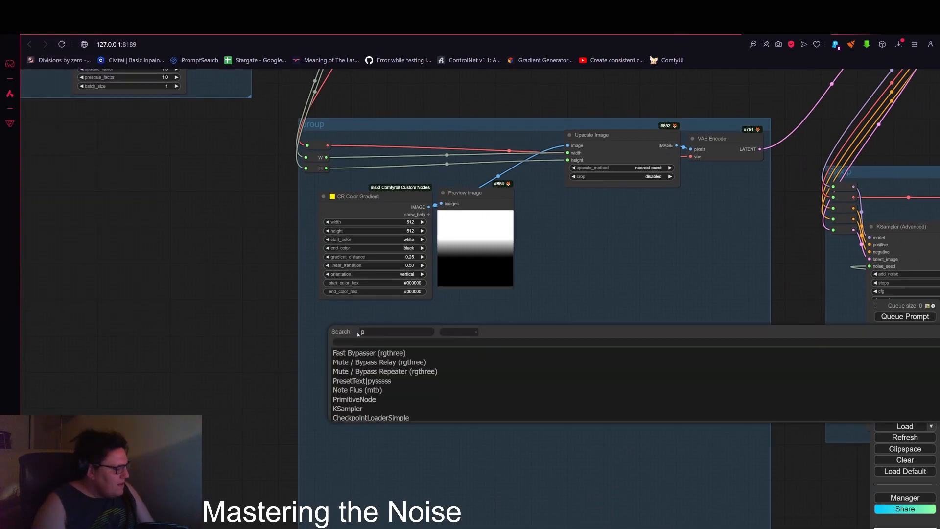
{"action": "type", "text": "erl"}
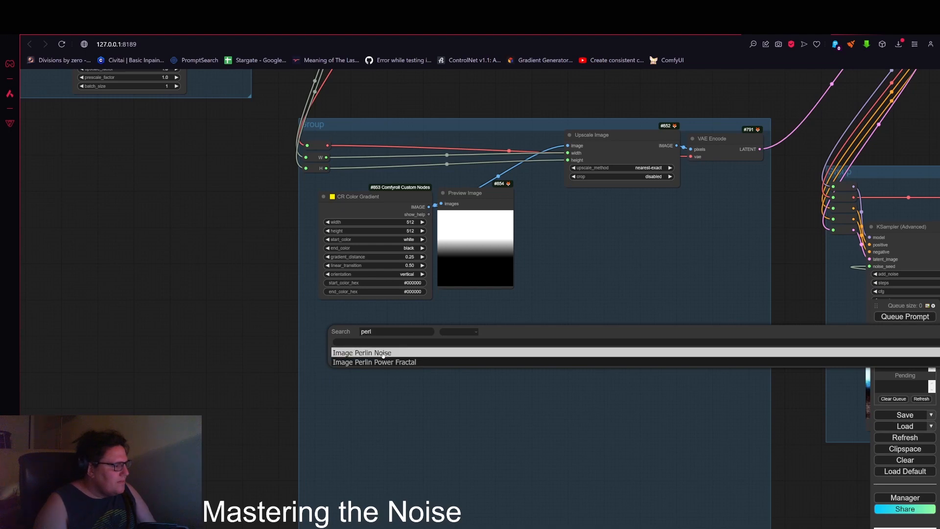
{"action": "left_click", "coordinate": [383, 353]}
{"action": "left_click_drag", "start_coordinate": [427, 328], "coordinate": [392, 312]}
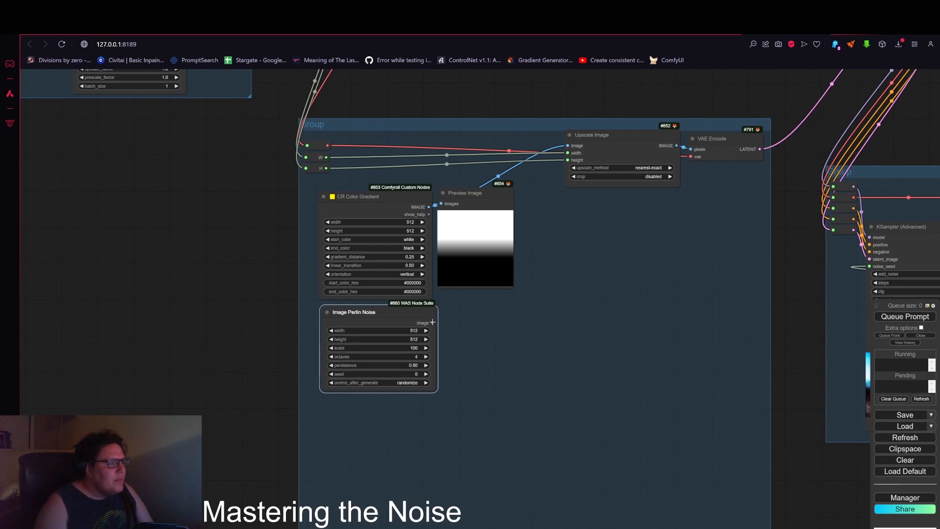
Step: Attach a Preview Image node to the Image Perlin Noise output and place it beside the node
{"action": "left_click_drag", "start_coordinate": [433, 321], "coordinate": [456, 300]}
{"action": "left_click", "coordinate": [474, 366]}
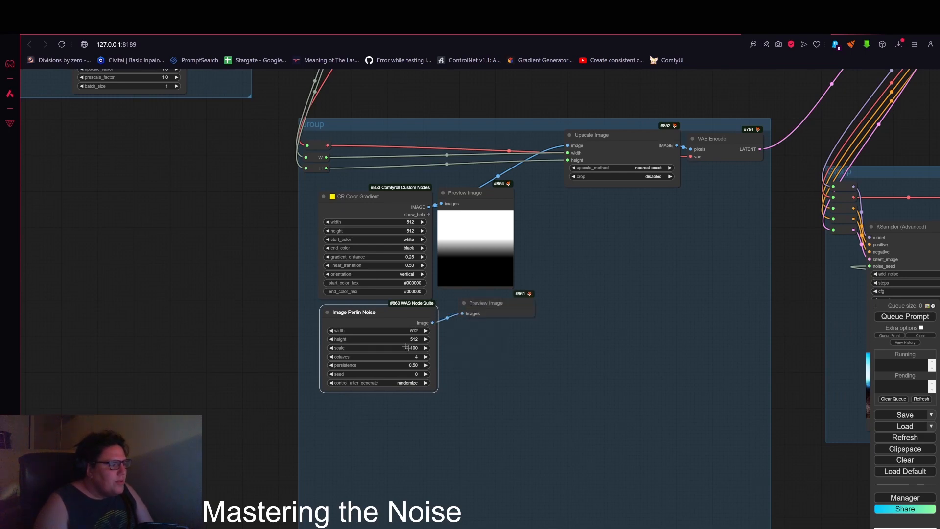
{"action": "scroll", "coordinate": [394, 337], "scroll_direction": "up", "scroll_amount": 3}
{"action": "scroll", "coordinate": [386, 351], "scroll_direction": "up", "scroll_amount": 3}
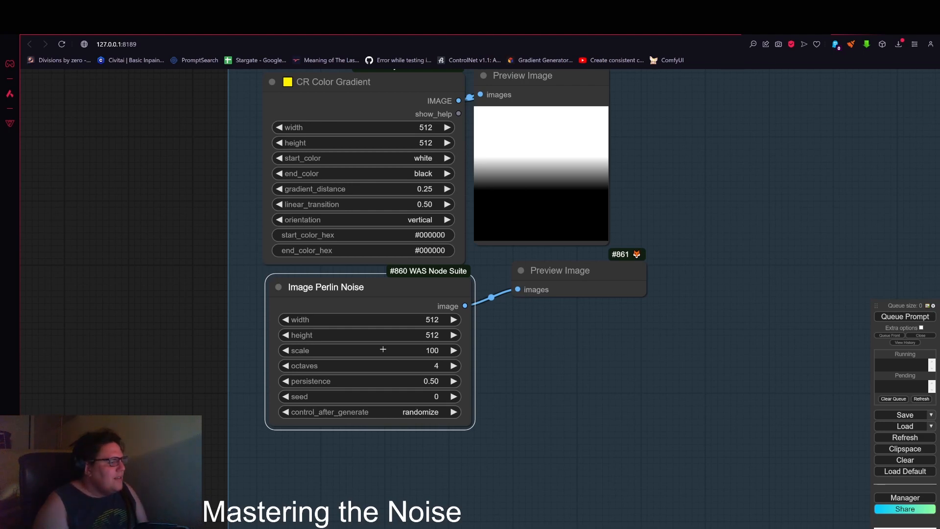
{"action": "left_click_drag", "start_coordinate": [537, 276], "coordinate": [512, 292]}
{"action": "scroll", "coordinate": [567, 427], "scroll_direction": "down", "scroll_amount": 3}
{"action": "left_click_drag", "start_coordinate": [557, 352], "coordinate": [492, 356]}
{"action": "scroll", "coordinate": [577, 263], "scroll_direction": "down", "scroll_amount": 4}
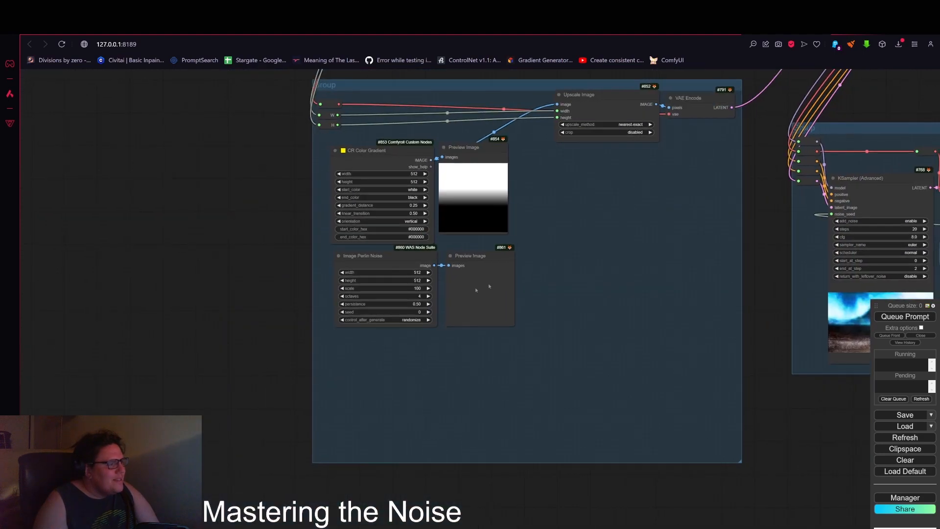
{"action": "left_click_drag", "start_coordinate": [411, 262], "coordinate": [378, 289]}
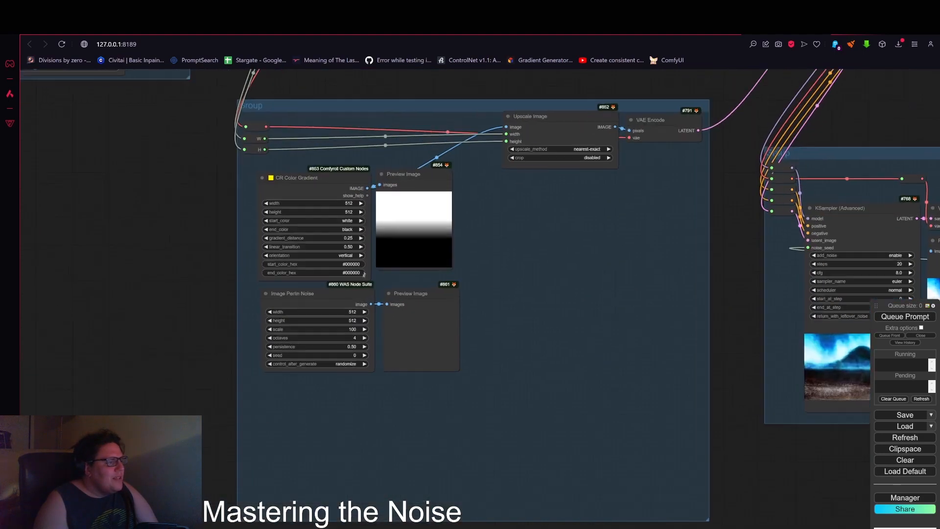
{"action": "scroll", "coordinate": [493, 266], "scroll_direction": "up", "scroll_amount": 3}
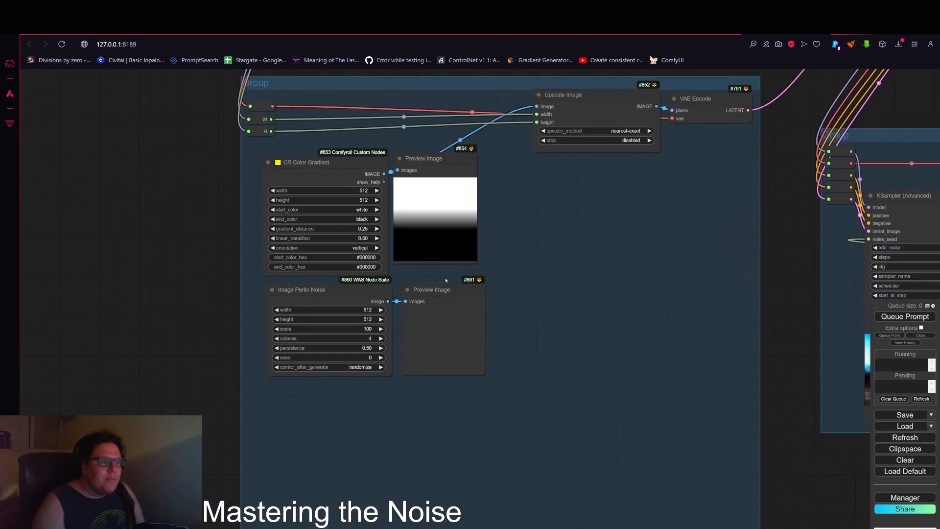
Step: Search for blend and add an Image Blending Mode node beside the noise previews in the group
{"action": "double_click", "coordinate": [533, 247]}
{"action": "double_click", "coordinate": [542, 214]}
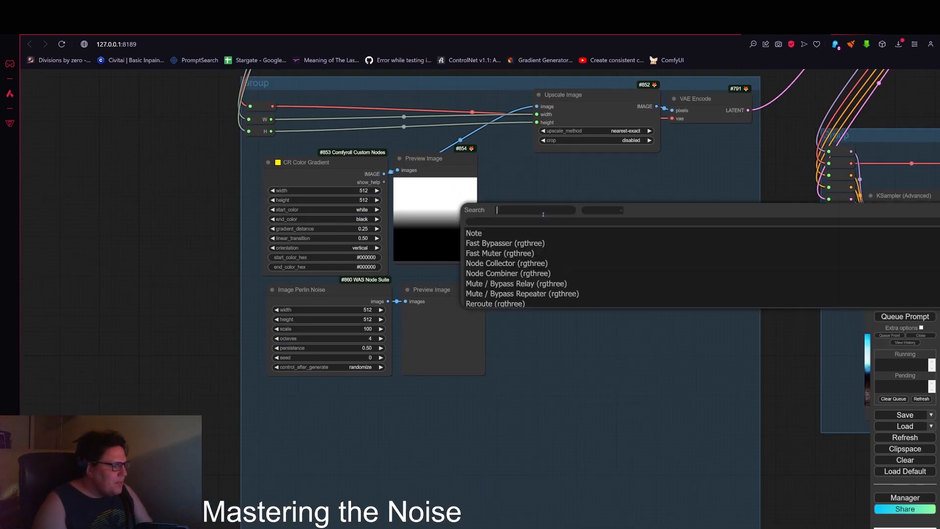
{"action": "type", "text": "ble"}
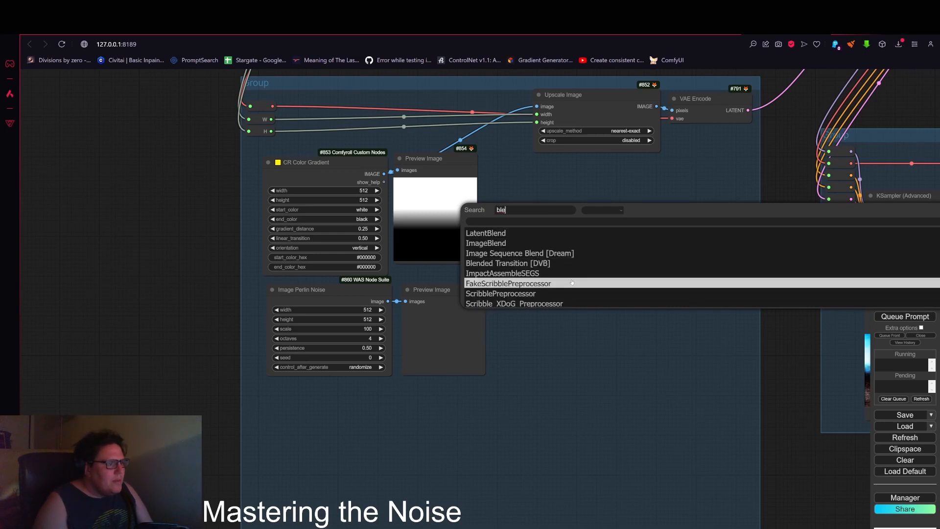
{"action": "type", "text": "nd"}
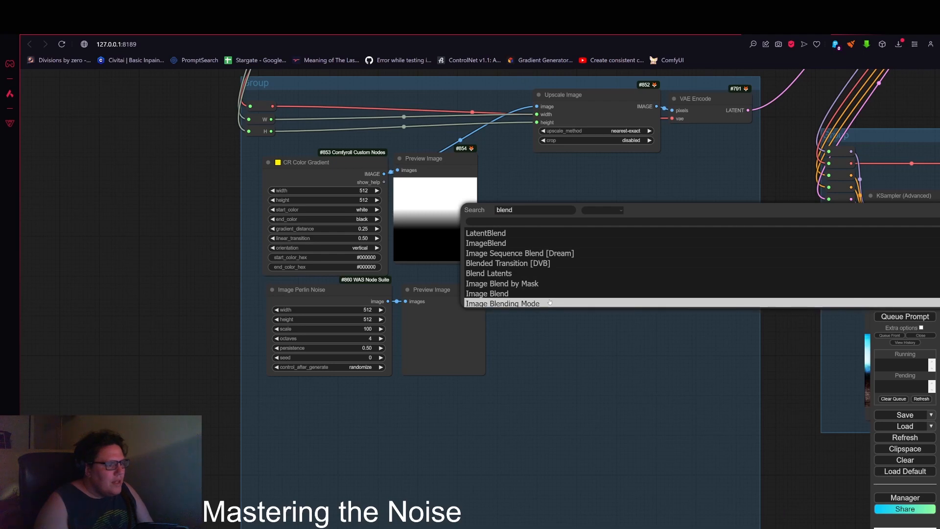
{"action": "left_click", "coordinate": [550, 302]}
{"action": "left_click_drag", "start_coordinate": [617, 213], "coordinate": [584, 264]}
Step: Set the Image Blending Mode node's mode to add
{"action": "left_click", "coordinate": [617, 283]}
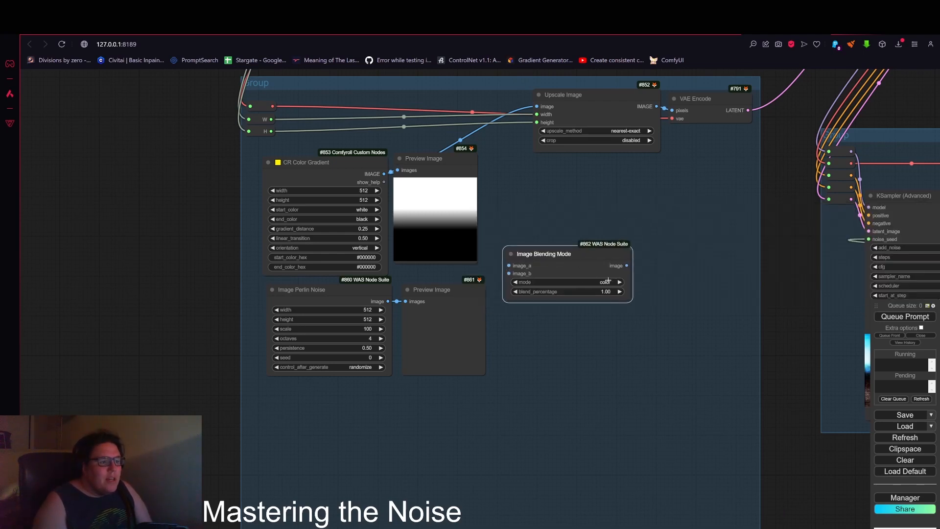
{"action": "left_click", "coordinate": [607, 281]}
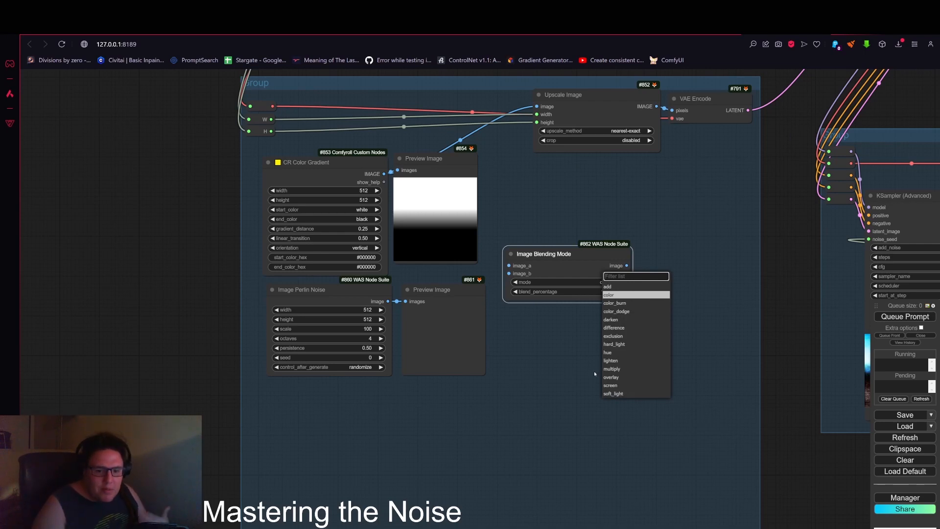
{"action": "left_click", "coordinate": [536, 384]}
Step: Connect the CR Color Gradient image to image_a of the blending node and set blend_percentage to 0.58
{"action": "scroll", "coordinate": [520, 311], "scroll_direction": "down", "scroll_amount": 5}
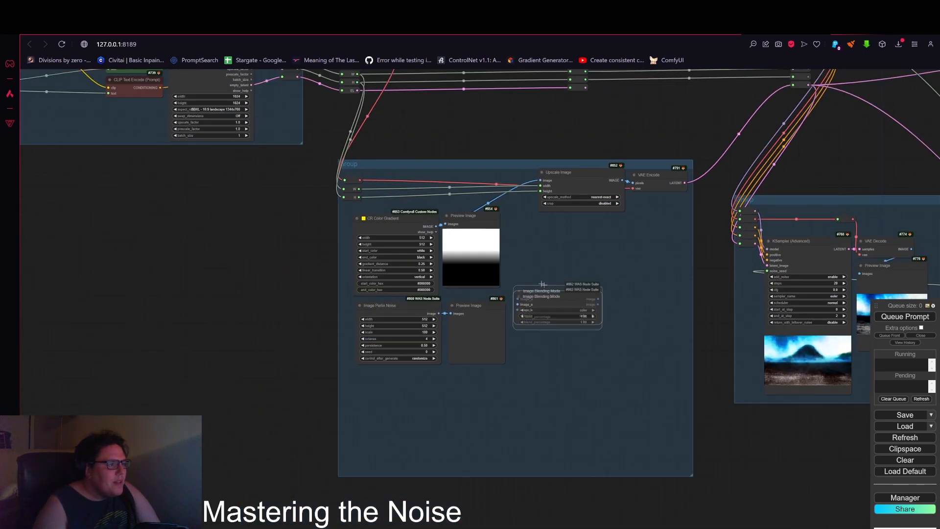
{"action": "scroll", "coordinate": [436, 228], "scroll_direction": "up", "scroll_amount": 4}
{"action": "left_click_drag", "start_coordinate": [436, 227], "coordinate": [546, 315]}
{"action": "left_click", "coordinate": [603, 332]}
{"action": "left_click", "coordinate": [632, 343]}
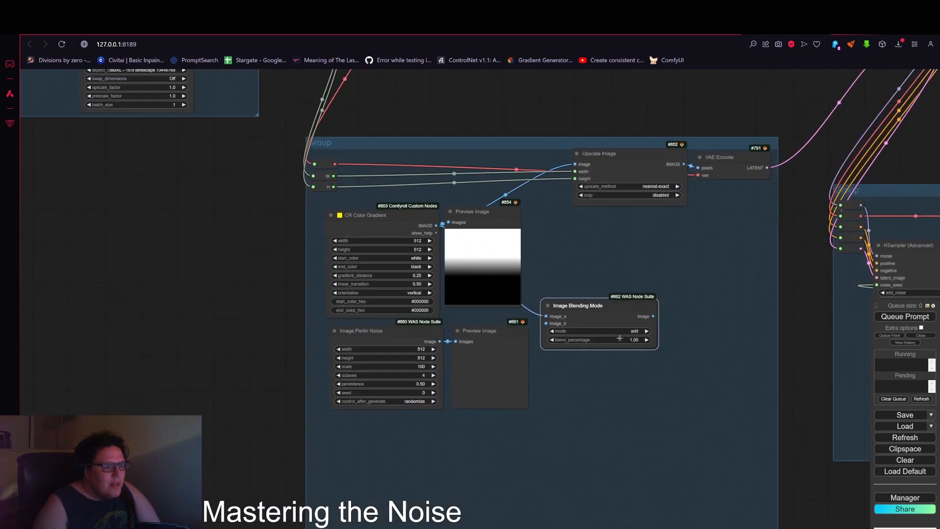
{"action": "left_click", "coordinate": [551, 339]}
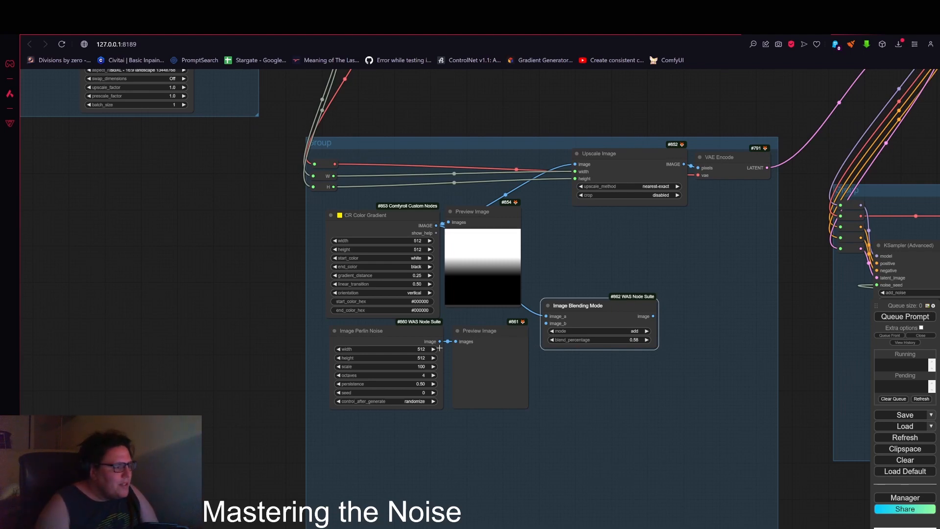
Step: Wire the Perlin noise output into image_b and the blended image into the Upscale Image input
{"action": "left_click_drag", "start_coordinate": [440, 341], "coordinate": [596, 317]}
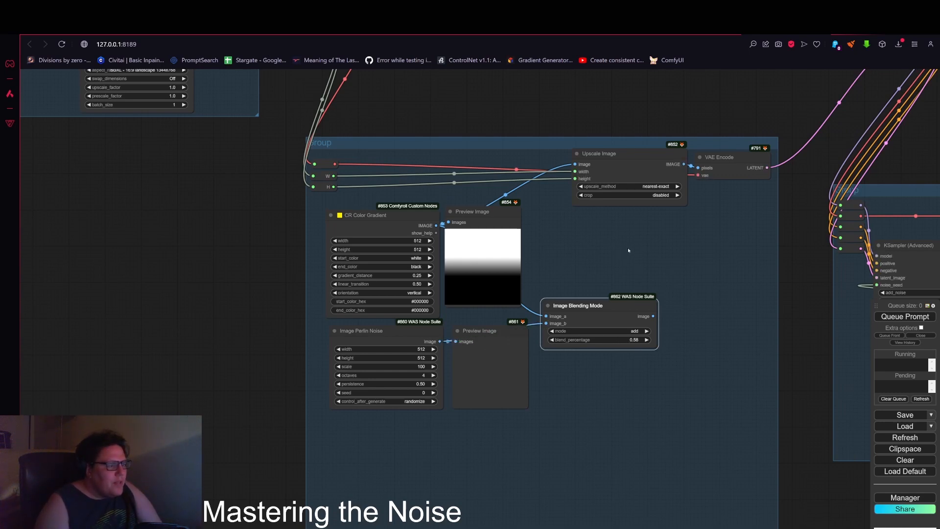
{"action": "left_click_drag", "start_coordinate": [628, 250], "coordinate": [591, 311]}
{"action": "left_click_drag", "start_coordinate": [616, 376], "coordinate": [537, 225]}
Step: Queue the prompt to run the workflow with the blended noise
{"action": "scroll", "coordinate": [687, 236], "scroll_direction": "down", "scroll_amount": 2}
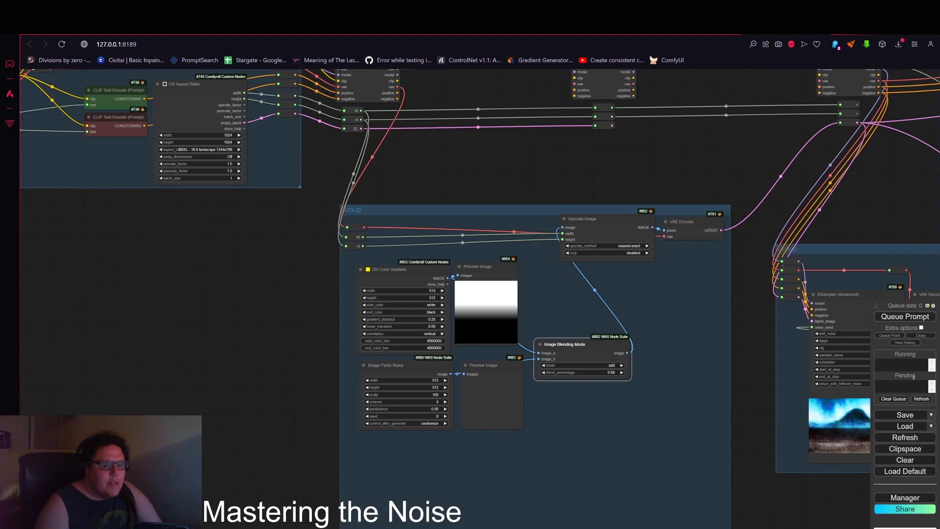
{"action": "left_click", "coordinate": [905, 317]}
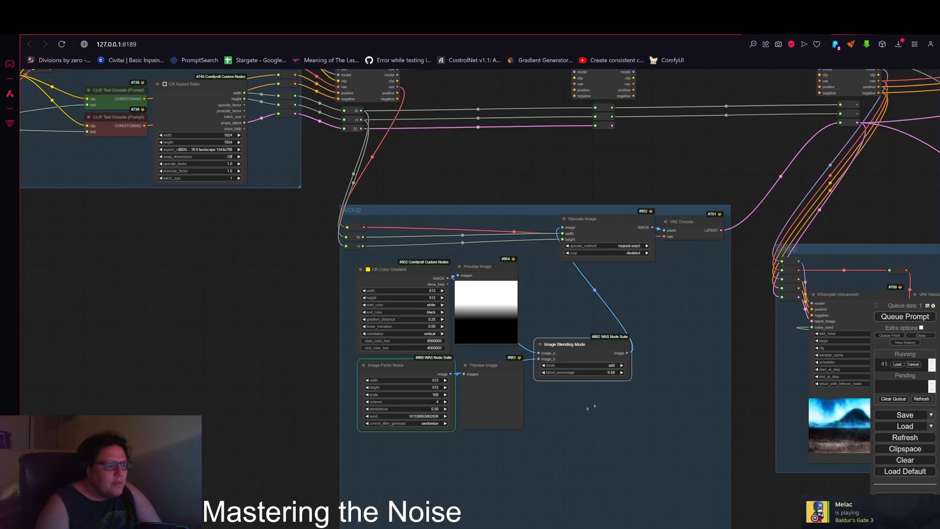
{"action": "scroll", "coordinate": [497, 411], "scroll_direction": "up", "scroll_amount": 2}
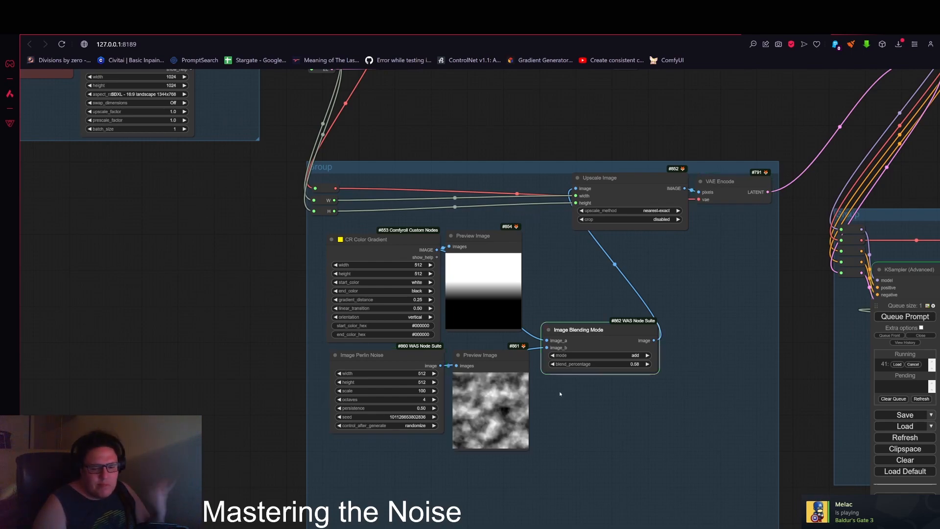
Step: Reposition the Perlin noise Preview Image node next to the Image Perlin Noise node
{"action": "left_click_drag", "start_coordinate": [787, 288], "coordinate": [698, 306]}
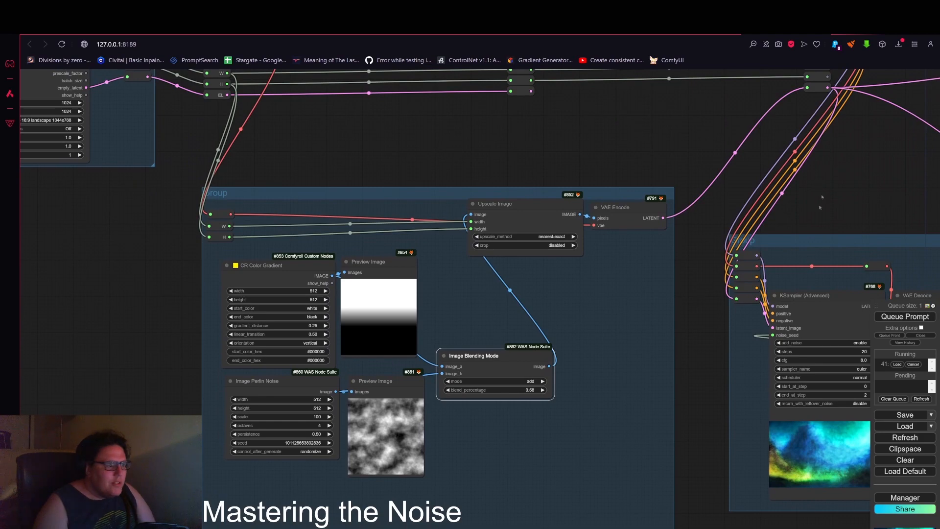
{"action": "left_click_drag", "start_coordinate": [384, 380], "coordinate": [383, 374]}
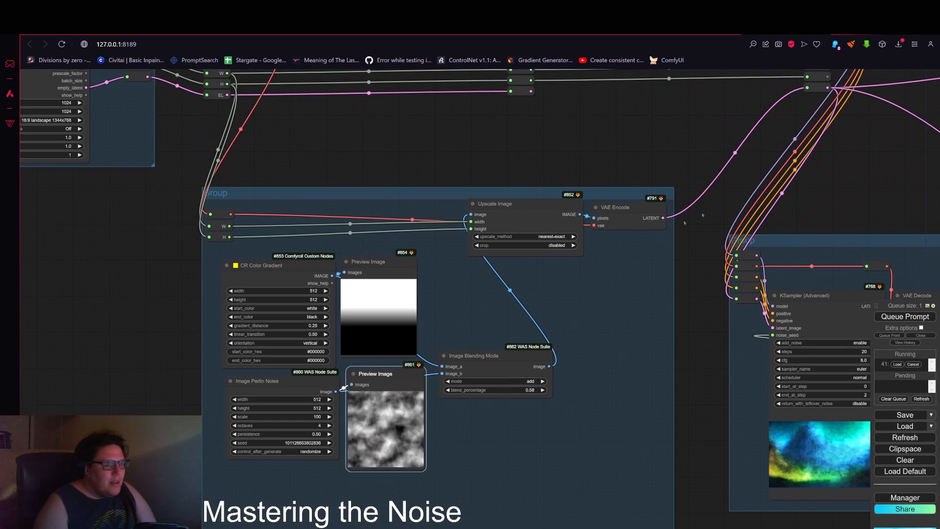
{"action": "left_click_drag", "start_coordinate": [457, 427], "coordinate": [411, 421]}
Step: Navigate to the KSampler (Advanced) fed by the noise group and set its start_at_step to 1
{"action": "scroll", "coordinate": [343, 422], "scroll_direction": "up", "scroll_amount": 13}
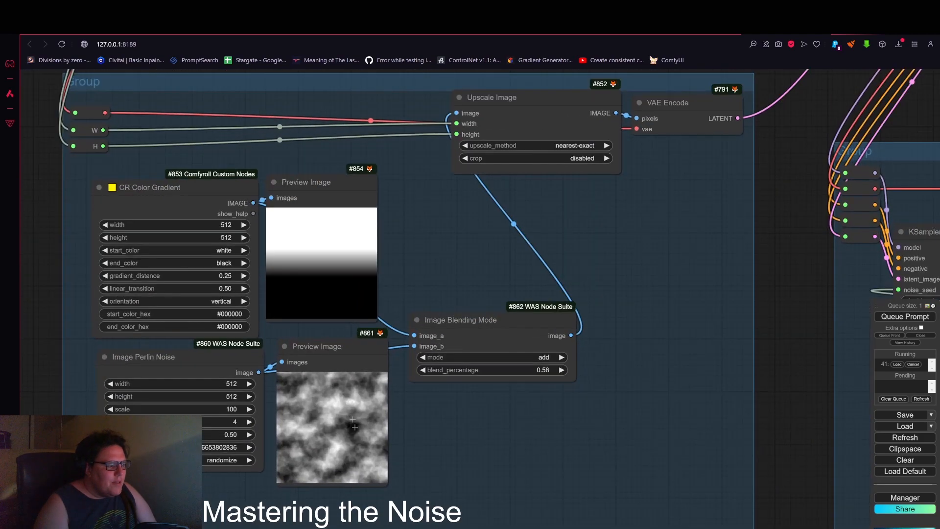
{"action": "scroll", "coordinate": [351, 439], "scroll_direction": "down", "scroll_amount": 13}
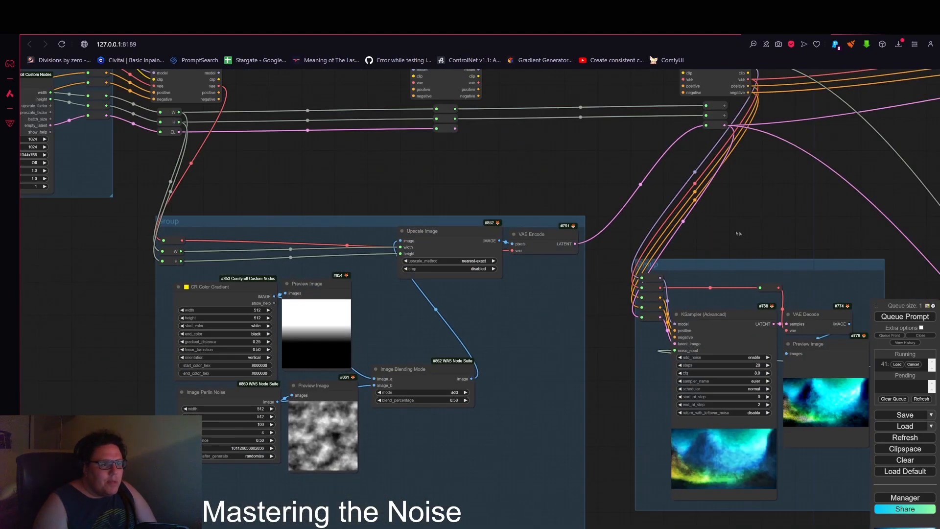
{"action": "left_click_drag", "start_coordinate": [808, 239], "coordinate": [624, 257]}
{"action": "scroll", "coordinate": [625, 256], "scroll_direction": "down", "scroll_amount": 3}
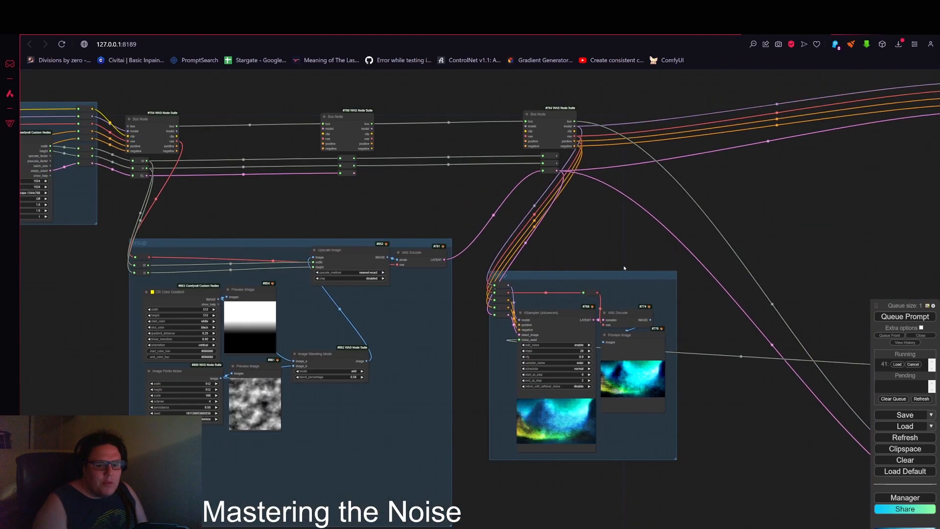
{"action": "left_click_drag", "start_coordinate": [532, 247], "coordinate": [330, 273]}
{"action": "scroll", "coordinate": [330, 274], "scroll_direction": "down", "scroll_amount": 1}
{"action": "left_click_drag", "start_coordinate": [492, 392], "coordinate": [561, 307]}
{"action": "scroll", "coordinate": [452, 349], "scroll_direction": "up", "scroll_amount": 11}
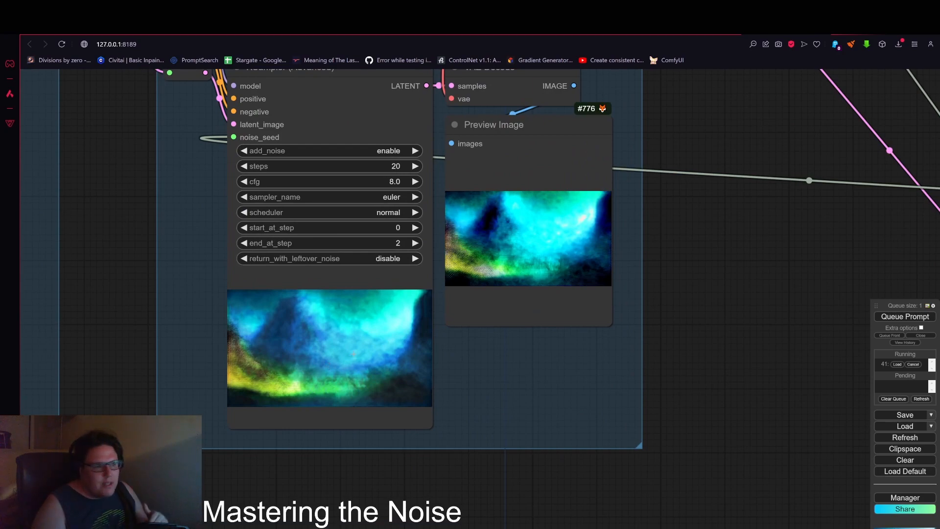
{"action": "scroll", "coordinate": [345, 352], "scroll_direction": "down", "scroll_amount": 7}
{"action": "scroll", "coordinate": [326, 290], "scroll_direction": "up", "scroll_amount": 5}
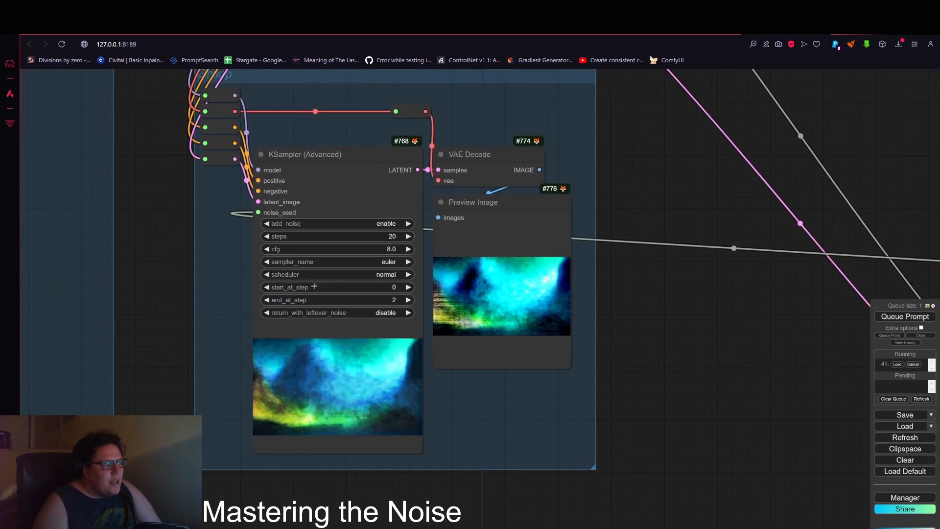
{"action": "left_click", "coordinate": [408, 287]}
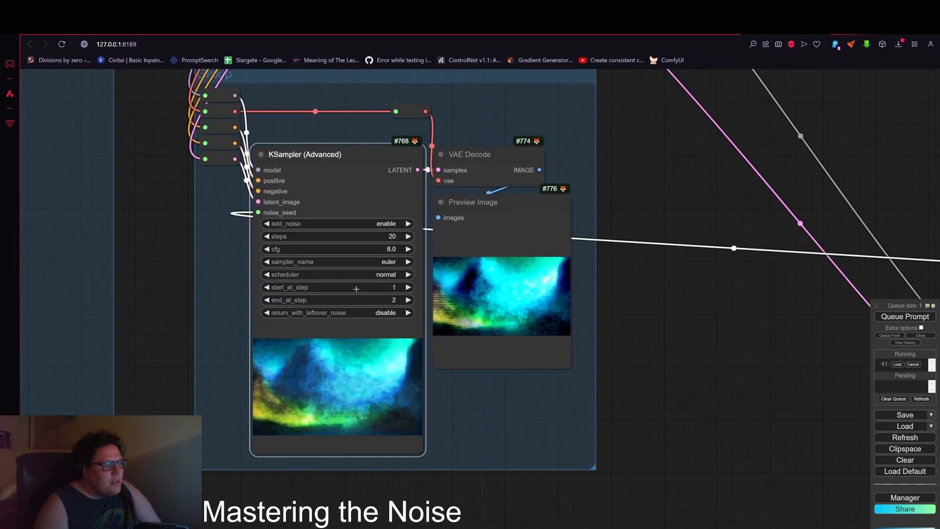
Step: Pan down the workflow examining each KSampler's generated output image
{"action": "scroll", "coordinate": [357, 288], "scroll_direction": "down", "scroll_amount": 6}
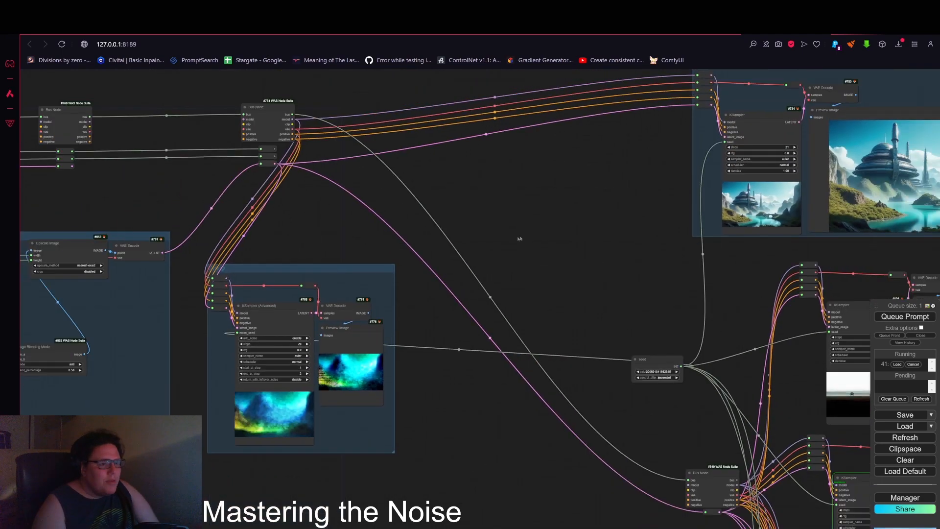
{"action": "left_click_drag", "start_coordinate": [557, 240], "coordinate": [218, 346]}
{"action": "left_click_drag", "start_coordinate": [516, 340], "coordinate": [500, 326]}
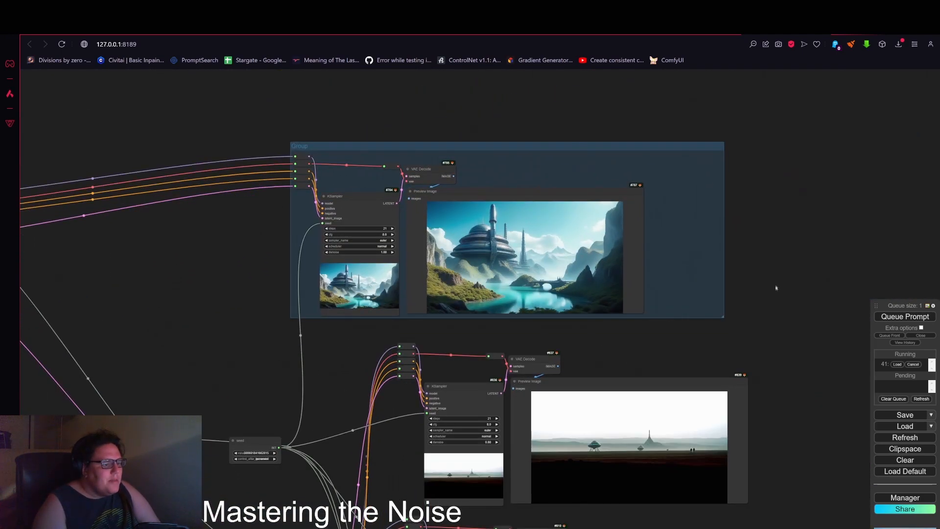
{"action": "left_click_drag", "start_coordinate": [776, 288], "coordinate": [752, 108]}
{"action": "left_click_drag", "start_coordinate": [769, 288], "coordinate": [748, 113]}
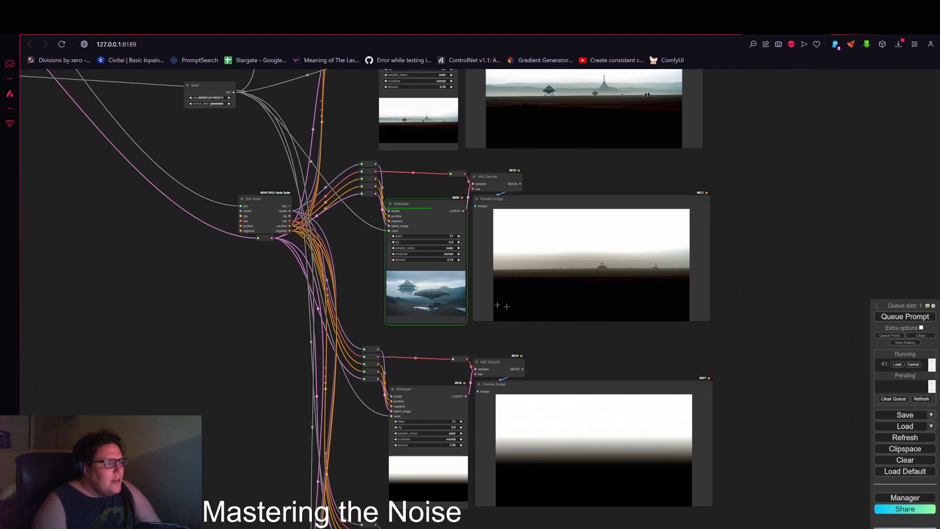
{"action": "scroll", "coordinate": [445, 317], "scroll_direction": "up", "scroll_amount": 6}
{"action": "scroll", "coordinate": [416, 233], "scroll_direction": "down", "scroll_amount": 3}
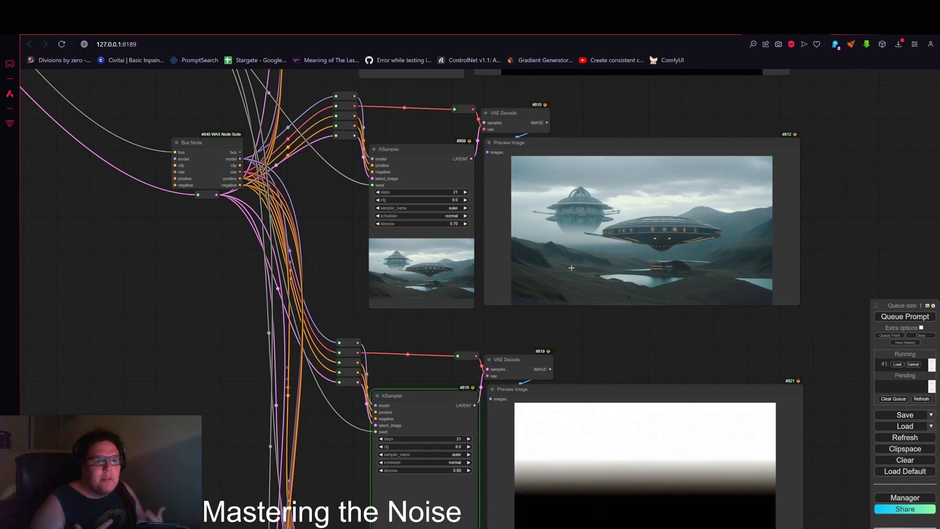
{"action": "scroll", "coordinate": [718, 201], "scroll_direction": "up", "scroll_amount": 4}
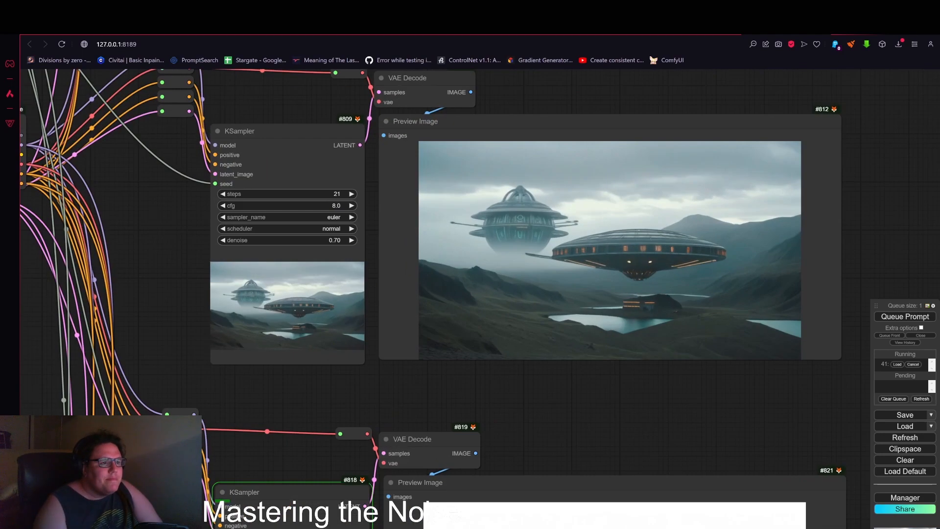
{"action": "scroll", "coordinate": [722, 200], "scroll_direction": "down", "scroll_amount": 5}
{"action": "left_click_drag", "start_coordinate": [876, 267], "coordinate": [867, 229]}
{"action": "scroll", "coordinate": [866, 230], "scroll_direction": "down", "scroll_amount": 6}
{"action": "left_click_drag", "start_coordinate": [413, 333], "coordinate": [466, 418]}
{"action": "left_click_drag", "start_coordinate": [189, 203], "coordinate": [217, 210]}
{"action": "left_click", "coordinate": [212, 280]}
{"action": "scroll", "coordinate": [235, 284], "scroll_direction": "down", "scroll_amount": 1}
{"action": "left_click_drag", "start_coordinate": [536, 402], "coordinate": [297, 263]}
{"action": "scroll", "coordinate": [455, 313], "scroll_direction": "up", "scroll_amount": 7}
{"action": "scroll", "coordinate": [469, 355], "scroll_direction": "up", "scroll_amount": 6}
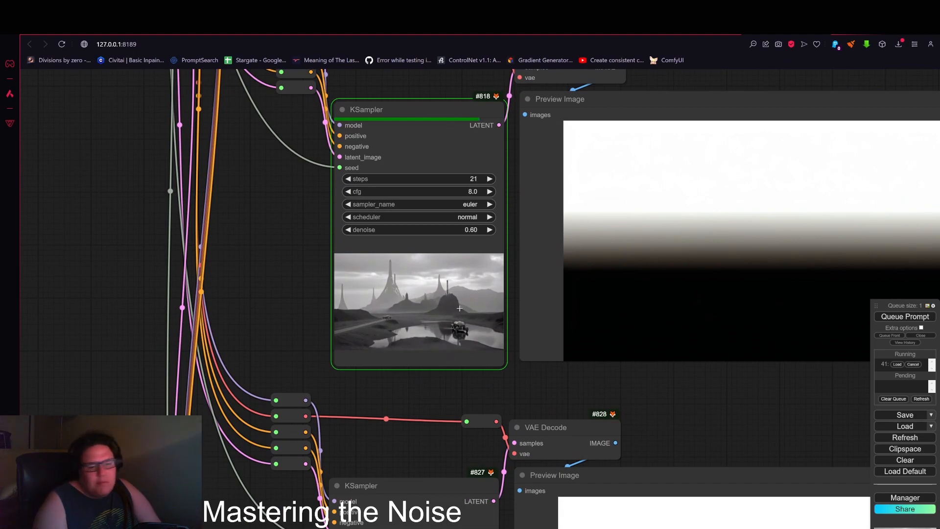
{"action": "scroll", "coordinate": [450, 303], "scroll_direction": "down", "scroll_amount": 4}
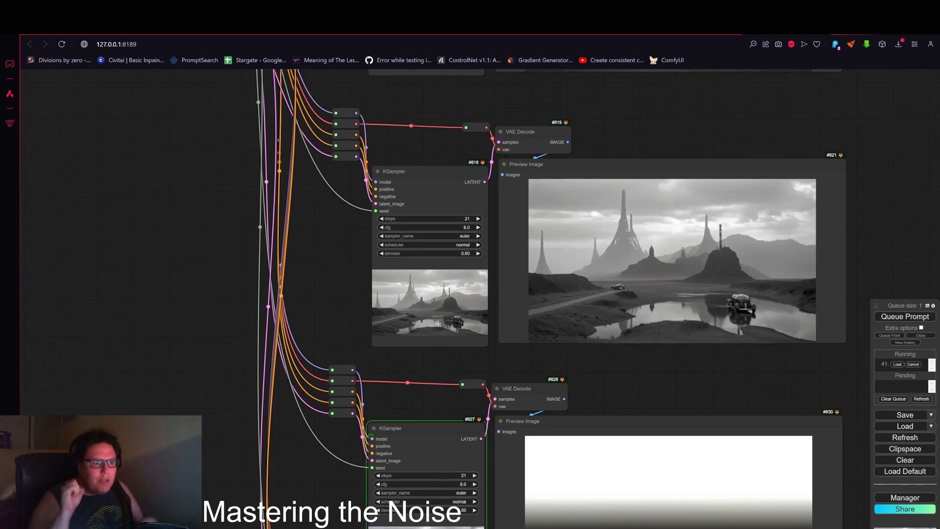
{"action": "left_click_drag", "start_coordinate": [696, 386], "coordinate": [662, 247]}
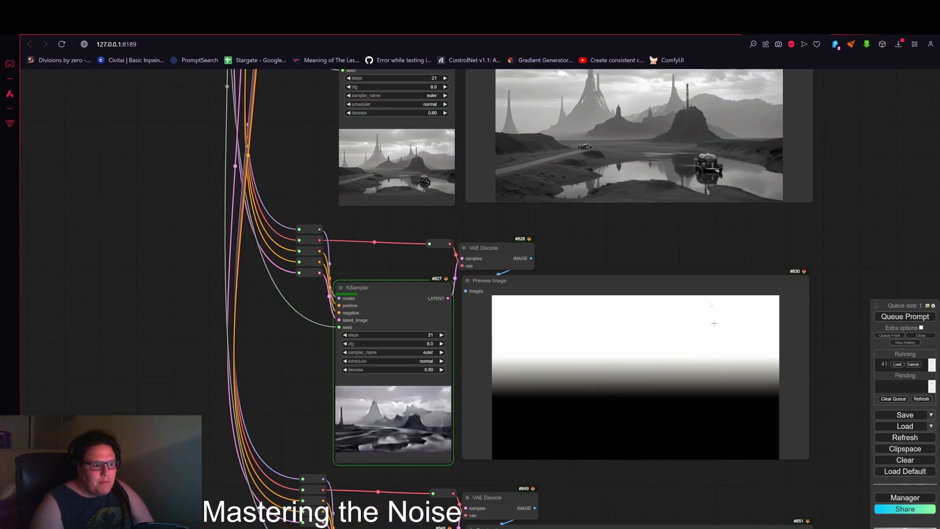
{"action": "scroll", "coordinate": [692, 416], "scroll_direction": "down", "scroll_amount": 3}
{"action": "left_click_drag", "start_coordinate": [687, 466], "coordinate": [641, 384]}
{"action": "scroll", "coordinate": [735, 365], "scroll_direction": "down", "scroll_amount": 2}
{"action": "left_click_drag", "start_coordinate": [761, 350], "coordinate": [749, 242]}
{"action": "scroll", "coordinate": [306, 211], "scroll_direction": "down", "scroll_amount": 3}
Step: Attach a Preview Image node to the Image Blending Mode output
{"action": "left_click_drag", "start_coordinate": [117, 122], "coordinate": [409, 403]}
{"action": "left_click_drag", "start_coordinate": [377, 328], "coordinate": [516, 426]}
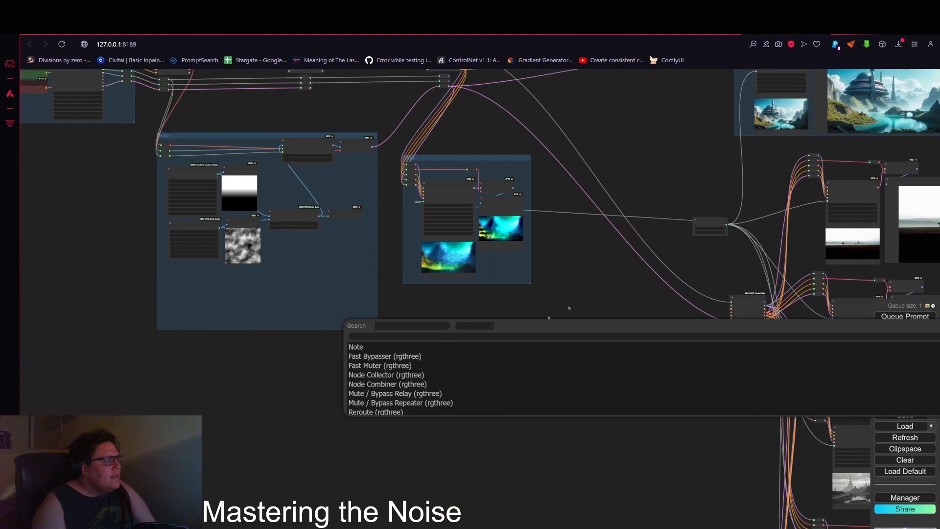
{"action": "left_click_drag", "start_coordinate": [236, 230], "coordinate": [289, 259]}
{"action": "scroll", "coordinate": [289, 259], "scroll_direction": "up", "scroll_amount": 2}
{"action": "scroll", "coordinate": [304, 252], "scroll_direction": "up", "scroll_amount": 6}
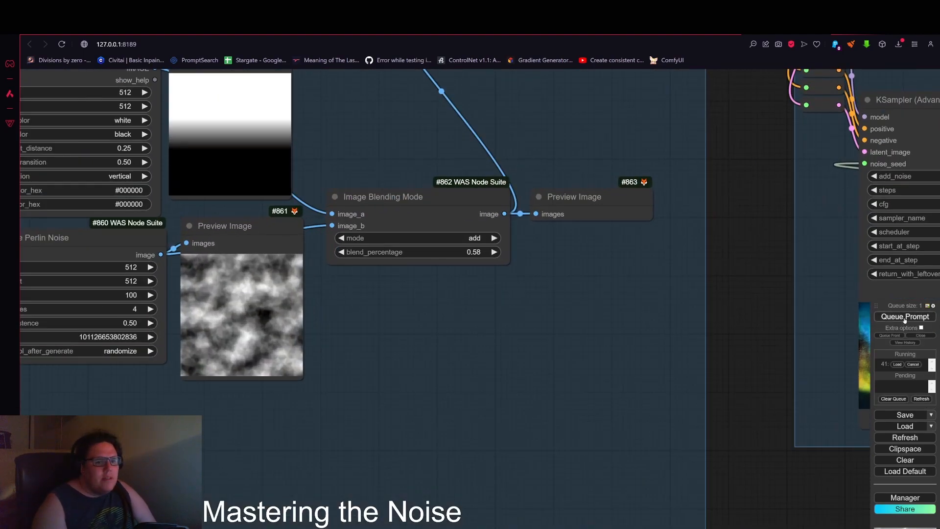
Step: Queue the prompt and zoom in on the blended noise preview
{"action": "scroll", "coordinate": [556, 318], "scroll_direction": "down", "scroll_amount": 4}
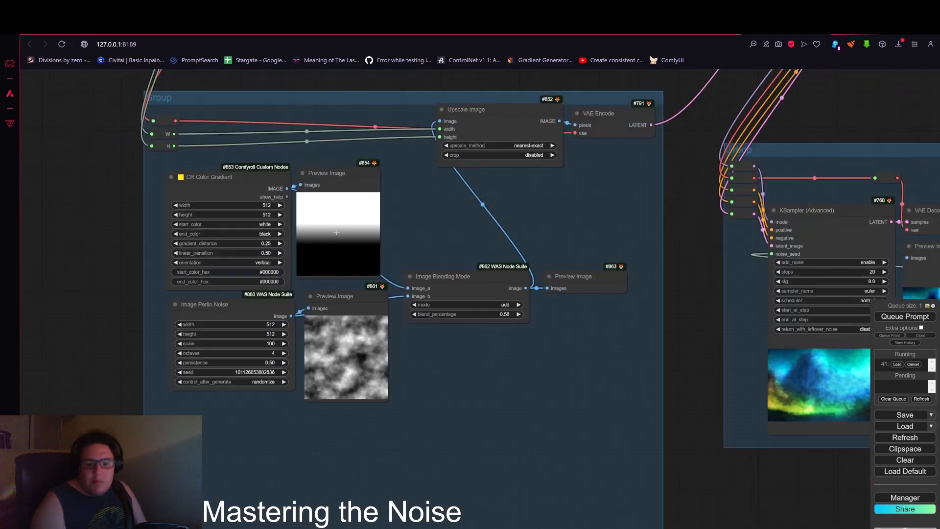
{"action": "scroll", "coordinate": [568, 257], "scroll_direction": "down", "scroll_amount": 3}
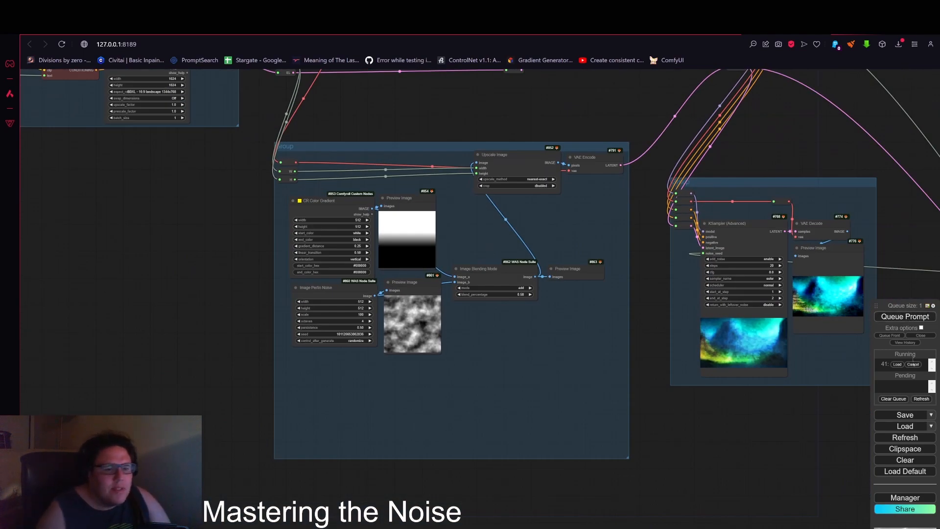
{"action": "left_click", "coordinate": [906, 317]}
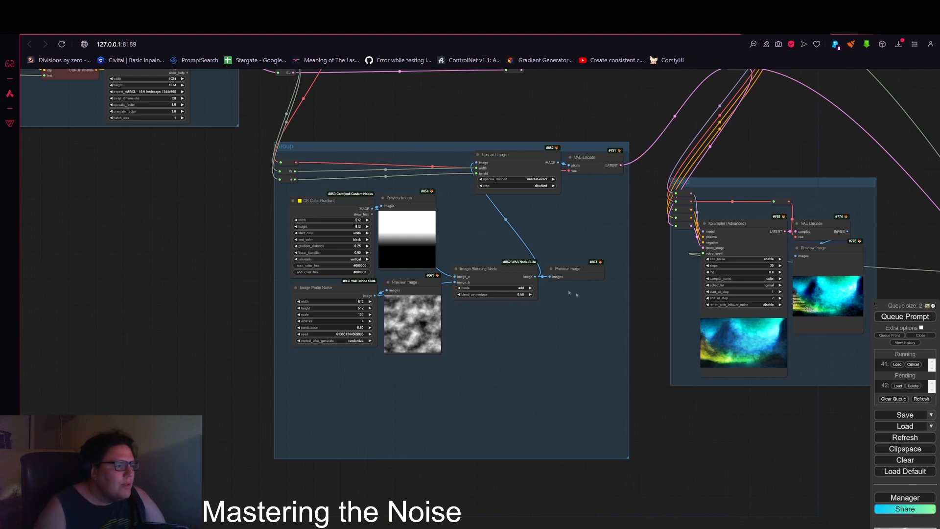
{"action": "scroll", "coordinate": [591, 299], "scroll_direction": "up", "scroll_amount": 5}
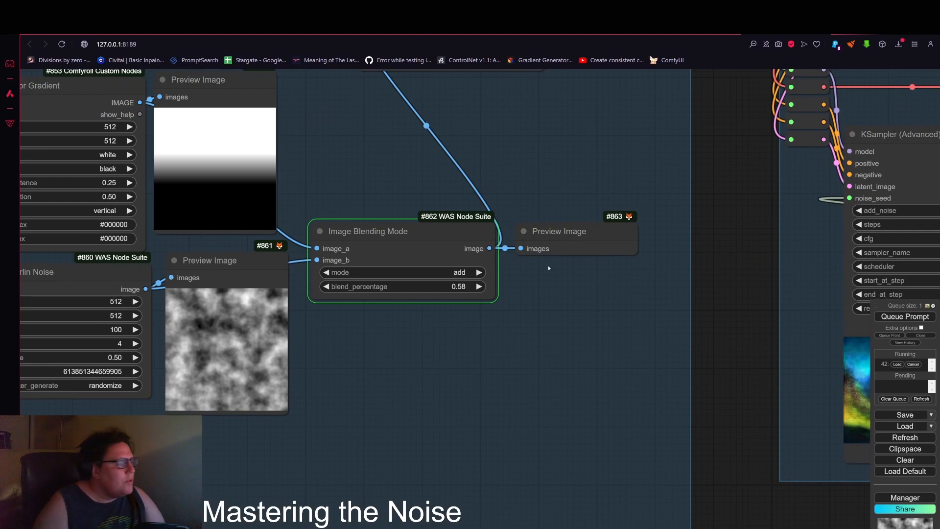
{"action": "scroll", "coordinate": [589, 299], "scroll_direction": "up", "scroll_amount": 3}
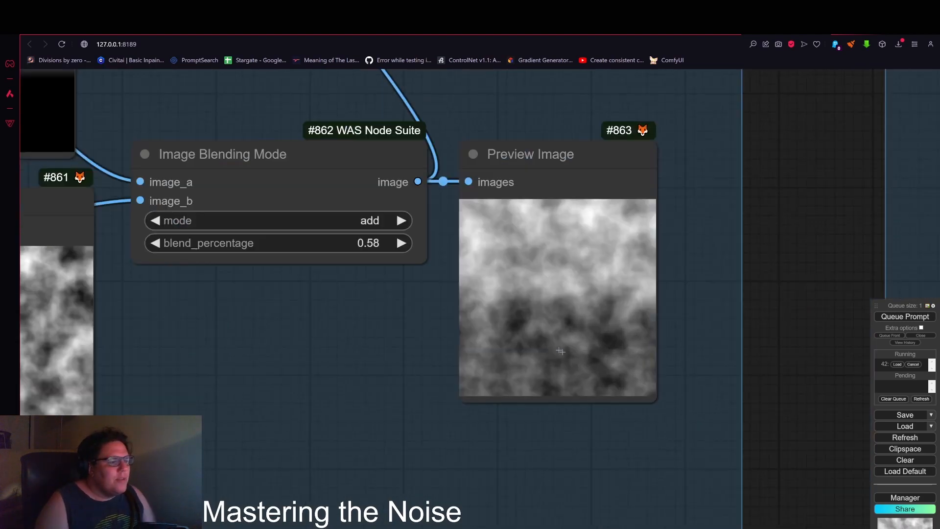
Step: Reposition the blend preview node and set the Image Blending Mode blend_percentage to 0.19
{"action": "scroll", "coordinate": [570, 348], "scroll_direction": "down", "scroll_amount": 3}
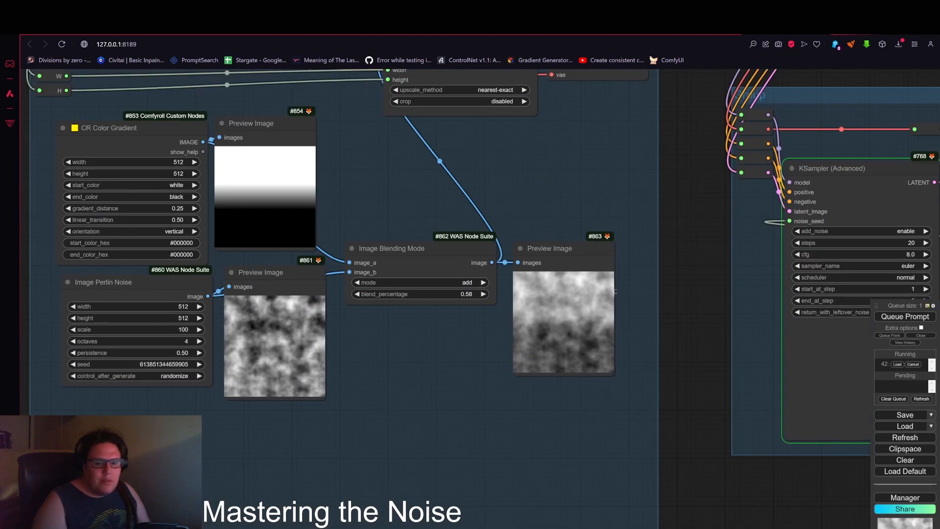
{"action": "left_click_drag", "start_coordinate": [562, 259], "coordinate": [558, 230]}
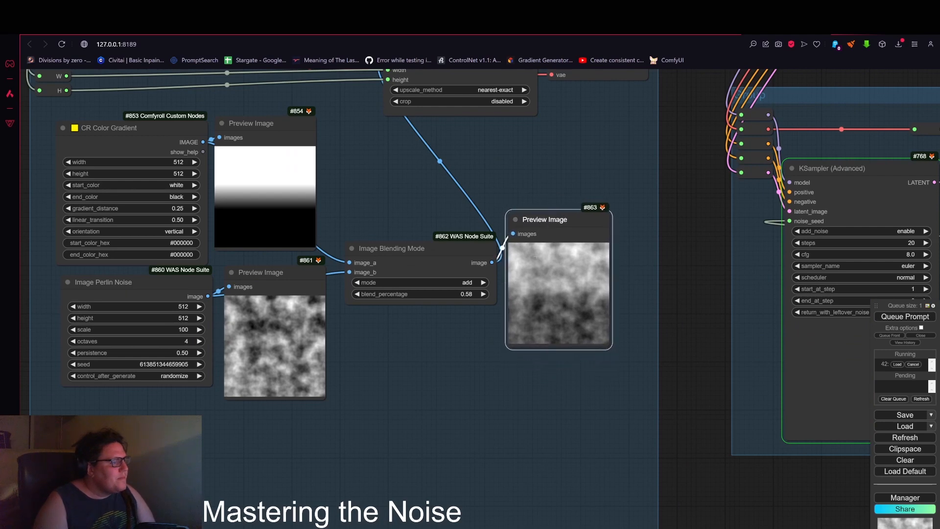
{"action": "left_click", "coordinate": [442, 294]}
{"action": "left_click_drag", "start_coordinate": [441, 294], "coordinate": [433, 293]}
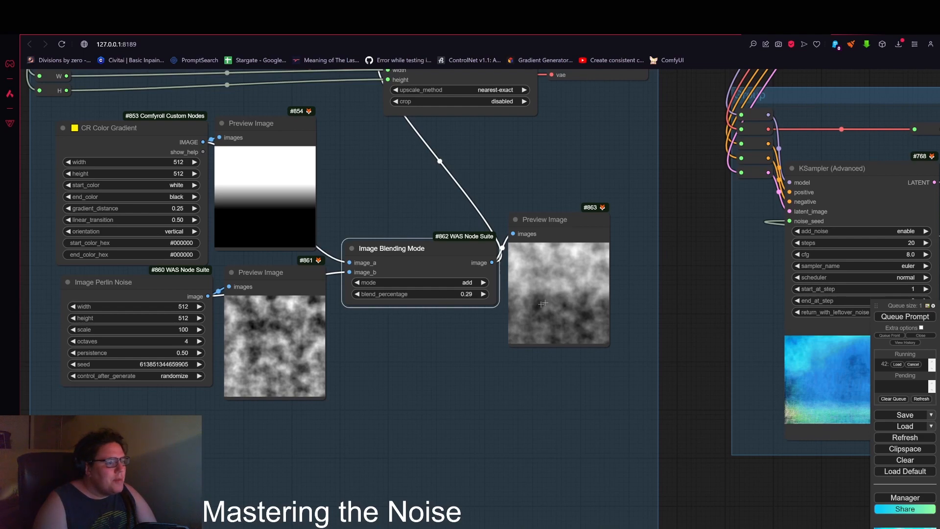
{"action": "scroll", "coordinate": [466, 294], "scroll_direction": "down", "scroll_amount": 5}
{"action": "scroll", "coordinate": [527, 318], "scroll_direction": "up", "scroll_amount": 3}
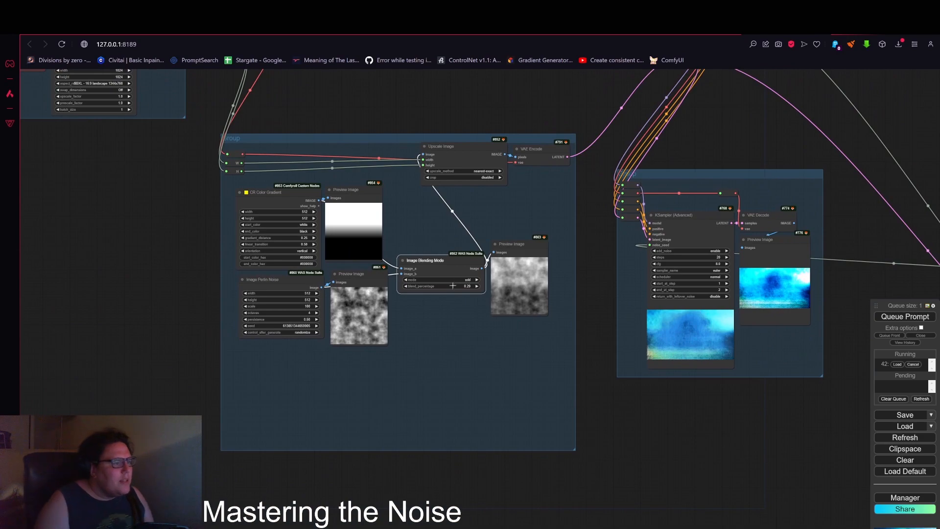
{"action": "left_click_drag", "start_coordinate": [451, 287], "coordinate": [449, 287]}
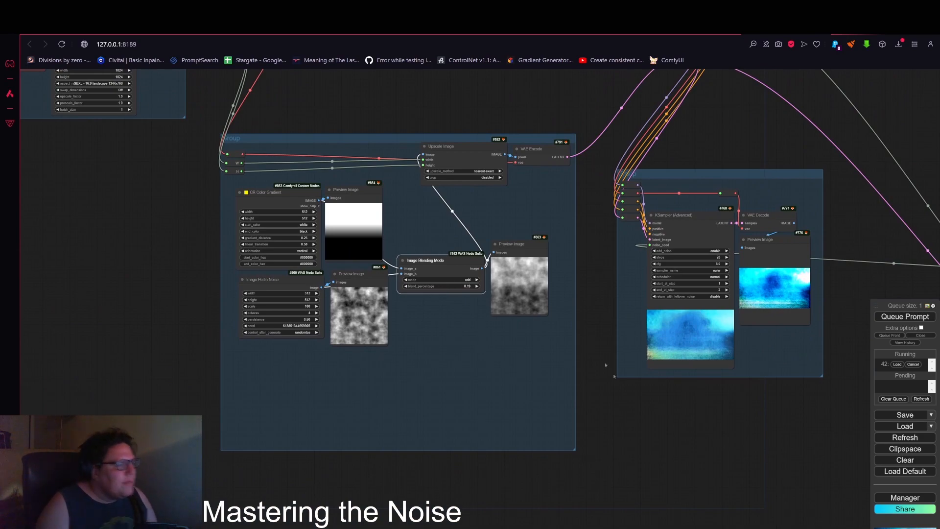
Step: Pan and zoom across the workflow to examine the generated images of the KSamplers
{"action": "left_click_drag", "start_coordinate": [608, 402], "coordinate": [529, 405]}
{"action": "scroll", "coordinate": [558, 407], "scroll_direction": "down", "scroll_amount": 4}
{"action": "left_click_drag", "start_coordinate": [595, 401], "coordinate": [399, 356]}
{"action": "left_click_drag", "start_coordinate": [704, 376], "coordinate": [525, 306]}
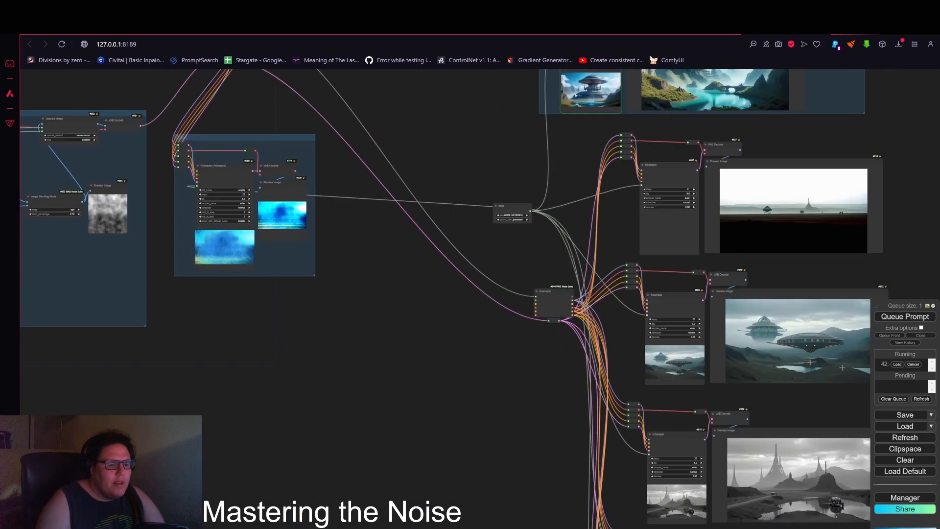
{"action": "scroll", "coordinate": [542, 317], "scroll_direction": "down", "scroll_amount": 4}
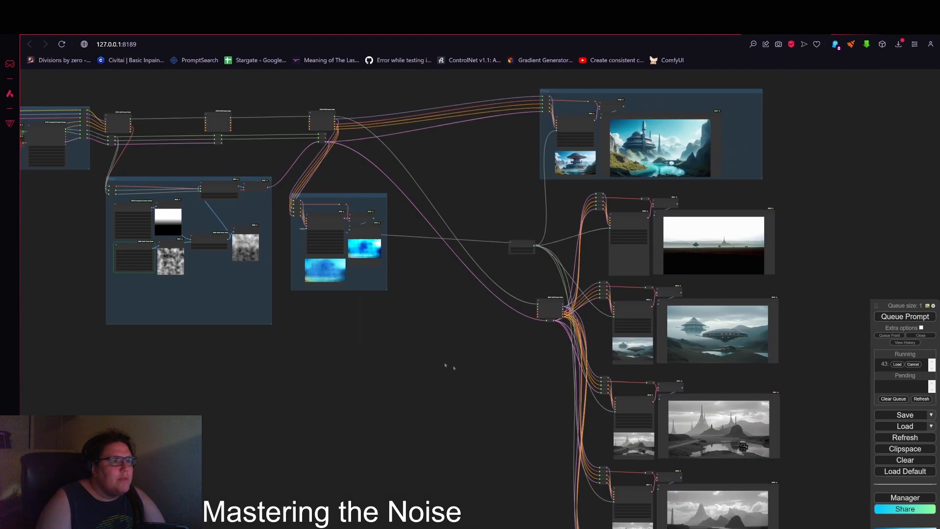
{"action": "left_click_drag", "start_coordinate": [445, 365], "coordinate": [504, 369]}
{"action": "scroll", "coordinate": [398, 250], "scroll_direction": "up", "scroll_amount": 3}
{"action": "scroll", "coordinate": [324, 266], "scroll_direction": "up", "scroll_amount": 4}
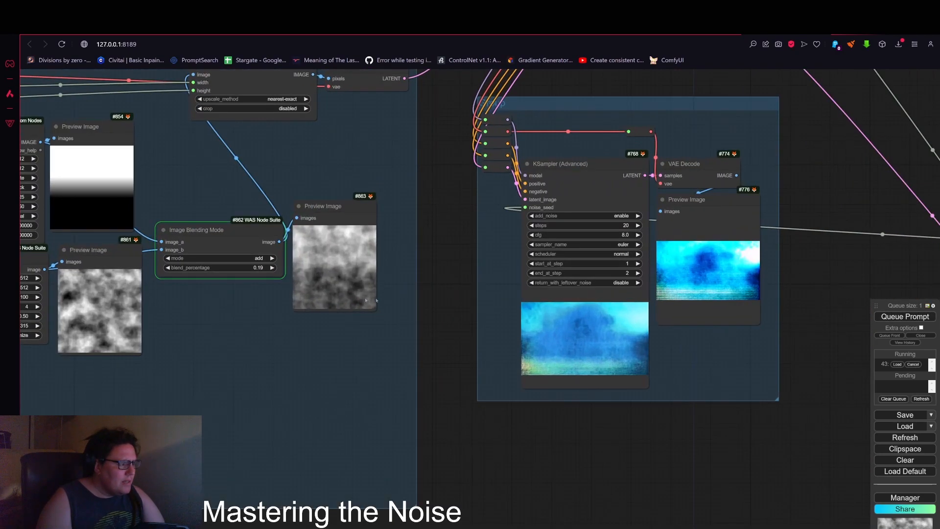
{"action": "left_click_drag", "start_coordinate": [344, 302], "coordinate": [535, 263]}
{"action": "scroll", "coordinate": [535, 263], "scroll_direction": "up", "scroll_amount": 5}
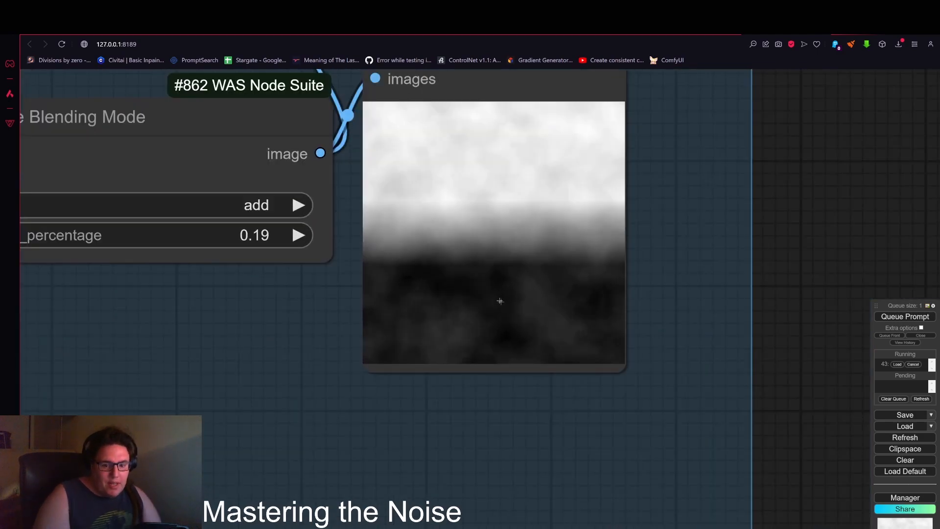
{"action": "scroll", "coordinate": [556, 287], "scroll_direction": "down", "scroll_amount": 5}
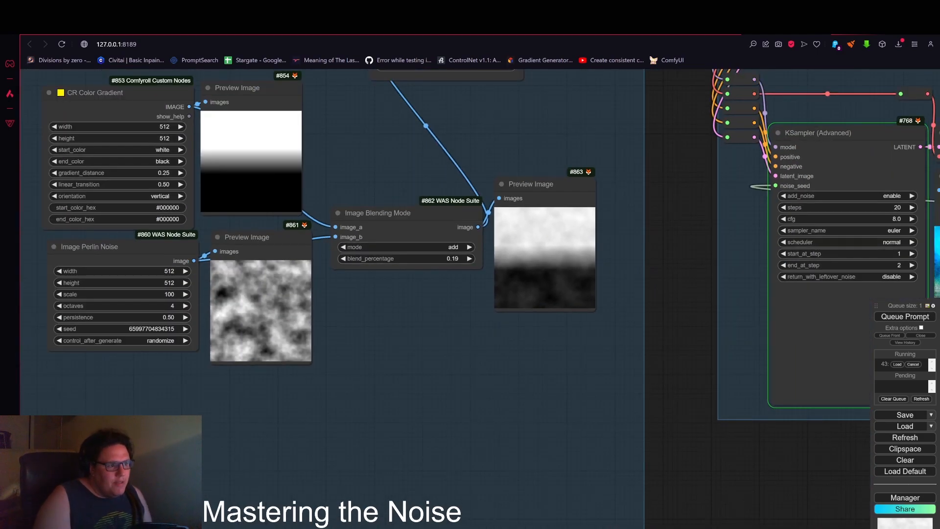
{"action": "scroll", "coordinate": [667, 254], "scroll_direction": "down", "scroll_amount": 6}
{"action": "left_click_drag", "start_coordinate": [638, 292], "coordinate": [429, 266]}
{"action": "scroll", "coordinate": [686, 328], "scroll_direction": "down", "scroll_amount": 4}
{"action": "left_click_drag", "start_coordinate": [628, 337], "coordinate": [454, 353]}
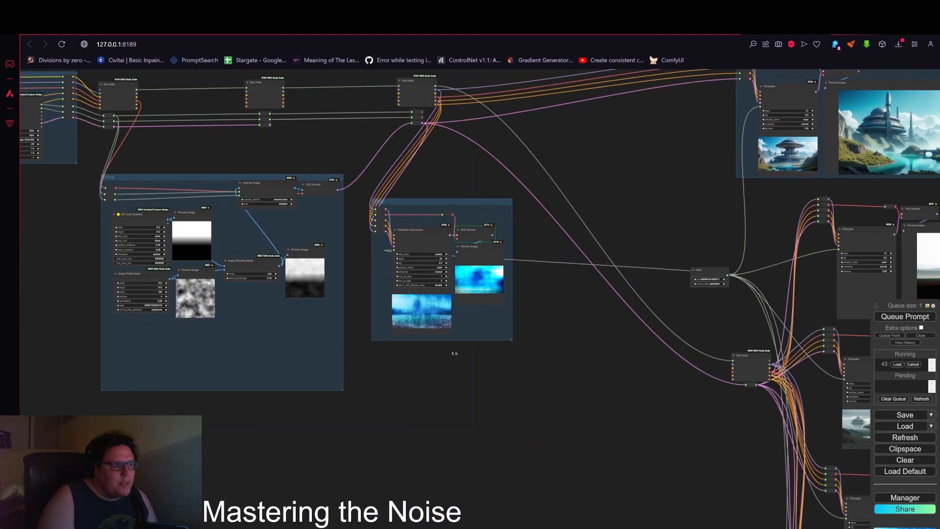
{"action": "left_click_drag", "start_coordinate": [590, 342], "coordinate": [449, 394]}
{"action": "left_click_drag", "start_coordinate": [459, 281], "coordinate": [334, 274]}
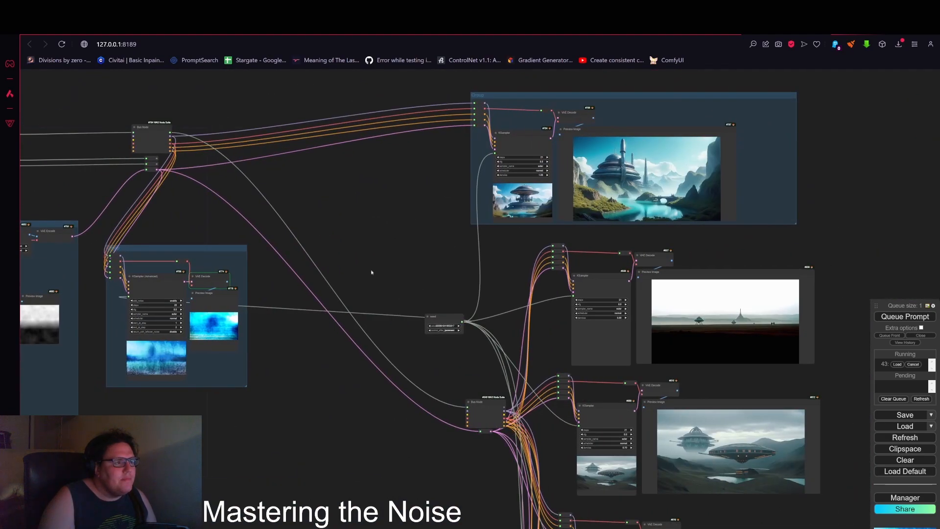
{"action": "left_click_drag", "start_coordinate": [216, 363], "coordinate": [393, 335]}
{"action": "scroll", "coordinate": [412, 338], "scroll_direction": "up", "scroll_amount": 1}
{"action": "scroll", "coordinate": [394, 335], "scroll_direction": "up", "scroll_amount": 5}
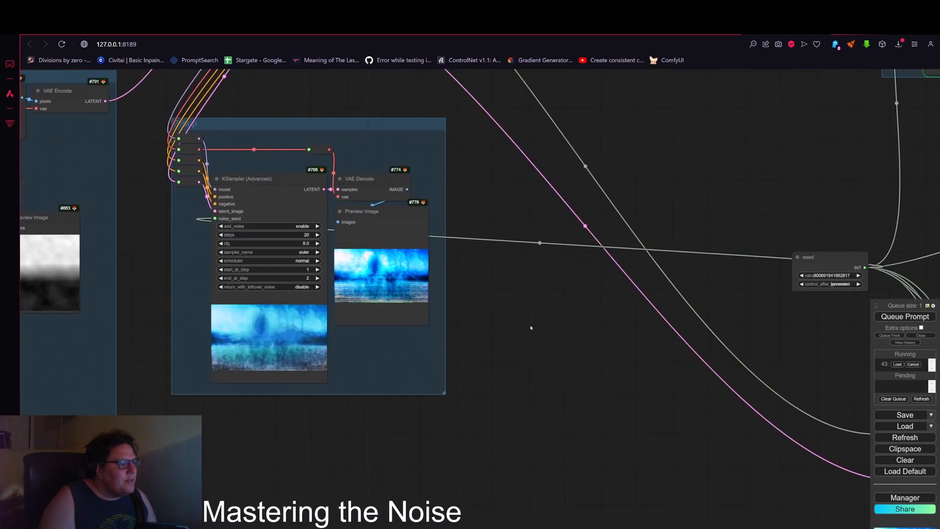
{"action": "left_click_drag", "start_coordinate": [531, 327], "coordinate": [331, 313]}
{"action": "scroll", "coordinate": [331, 313], "scroll_direction": "down", "scroll_amount": 2}
{"action": "scroll", "coordinate": [246, 239], "scroll_direction": "down", "scroll_amount": 3}
{"action": "left_click_drag", "start_coordinate": [522, 175], "coordinate": [538, 196]}
{"action": "left_click_drag", "start_coordinate": [523, 229], "coordinate": [287, 367]}
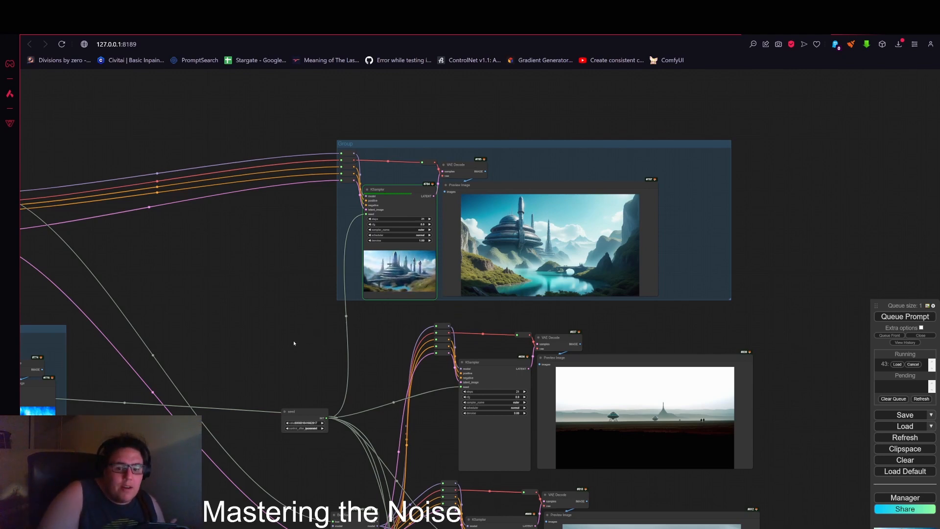
{"action": "scroll", "coordinate": [338, 356], "scroll_direction": "down", "scroll_amount": 6}
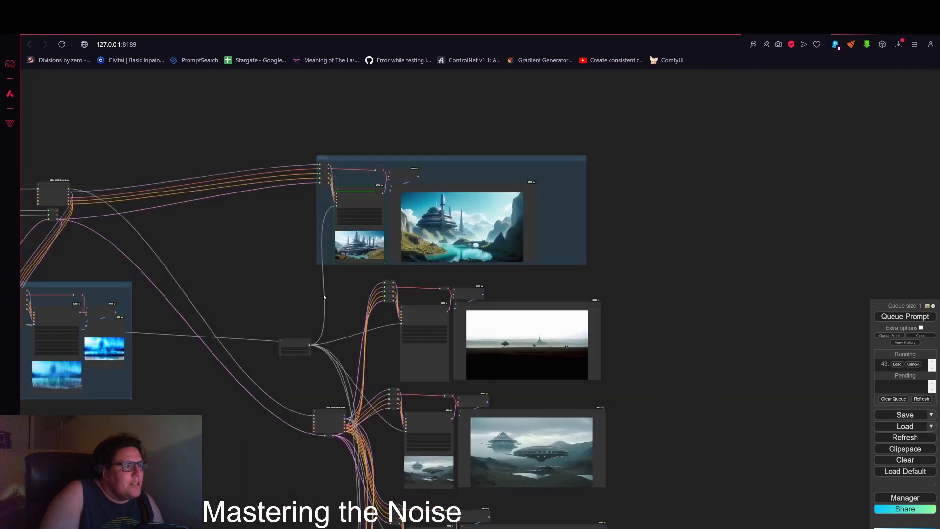
{"action": "left_click_drag", "start_coordinate": [280, 289], "coordinate": [348, 236]}
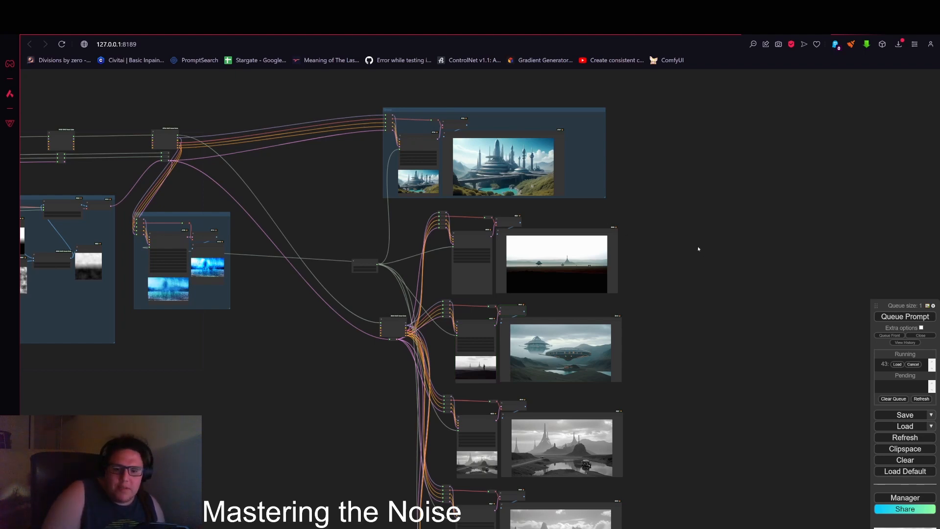
Step: Scroll through the lower KSampler nodes comparing their preview images
{"action": "scroll", "coordinate": [709, 310], "scroll_direction": "down", "scroll_amount": 3}
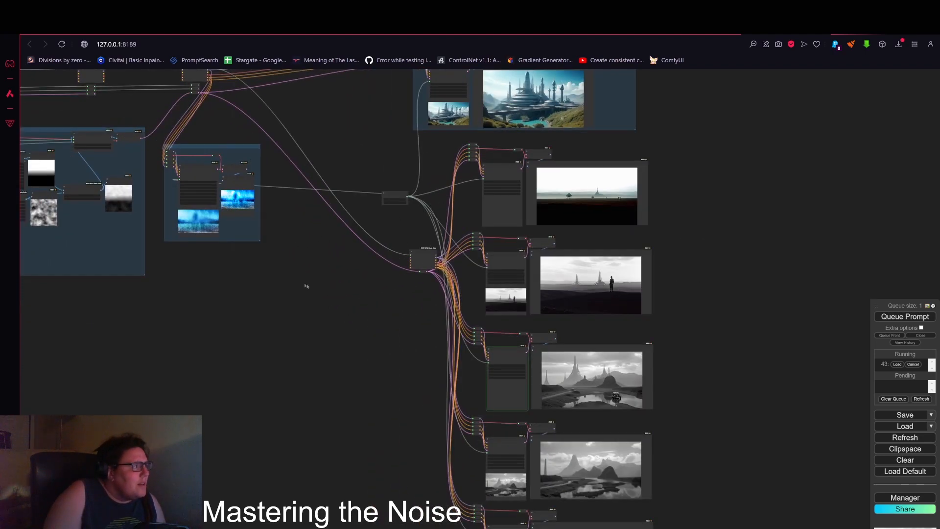
{"action": "left_click_drag", "start_coordinate": [306, 285], "coordinate": [193, 251]}
{"action": "scroll", "coordinate": [549, 254], "scroll_direction": "up", "scroll_amount": 6}
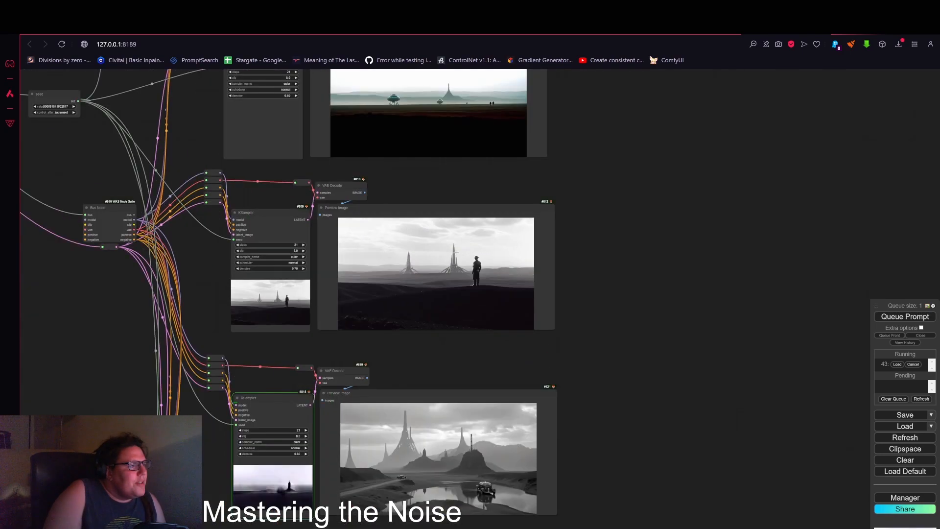
{"action": "scroll", "coordinate": [456, 252], "scroll_direction": "up", "scroll_amount": 8}
{"action": "scroll", "coordinate": [456, 257], "scroll_direction": "down", "scroll_amount": 6}
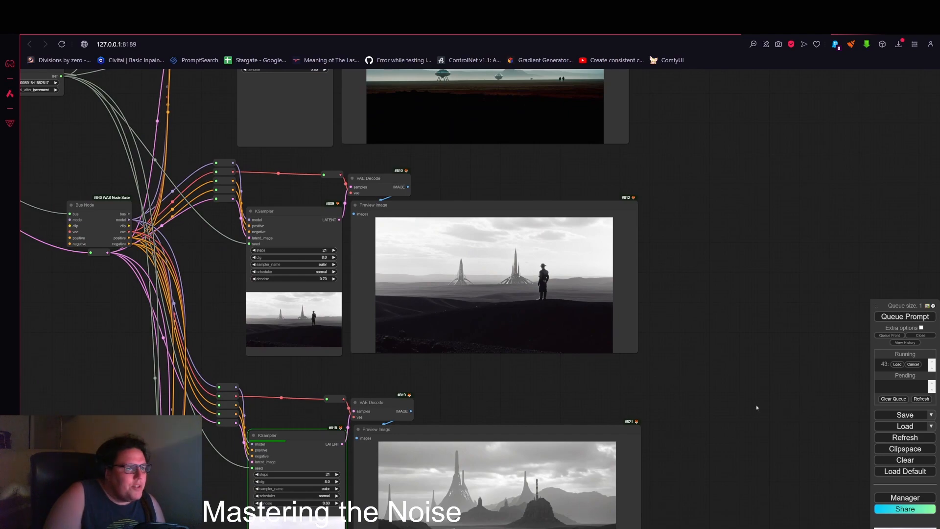
{"action": "left_click_drag", "start_coordinate": [756, 441], "coordinate": [735, 228]}
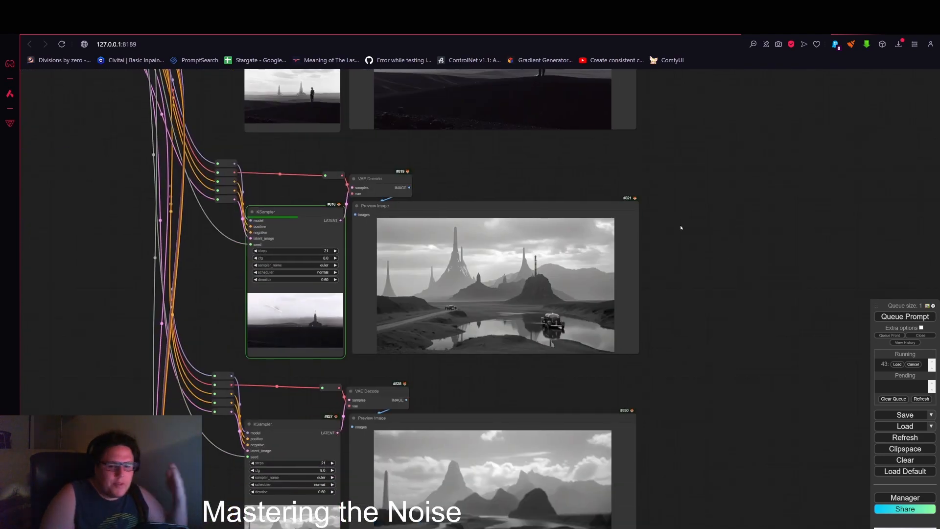
{"action": "left_click_drag", "start_coordinate": [684, 442], "coordinate": [718, 340]}
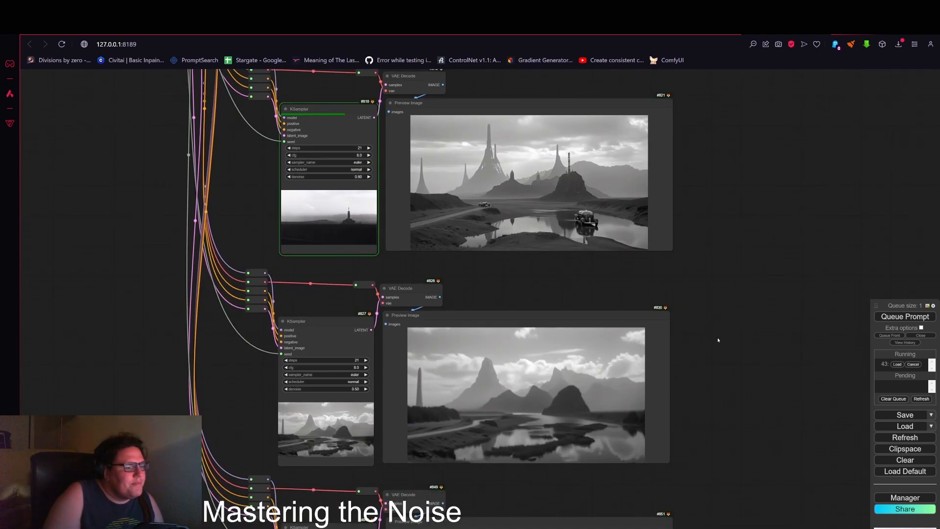
{"action": "left_click_drag", "start_coordinate": [710, 376], "coordinate": [668, 390]}
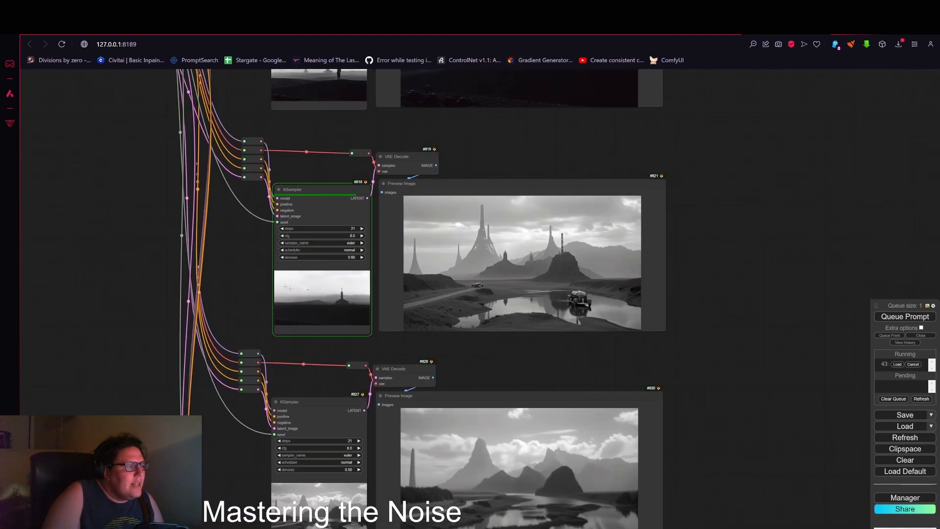
{"action": "scroll", "coordinate": [504, 294], "scroll_direction": "down", "scroll_amount": 4}
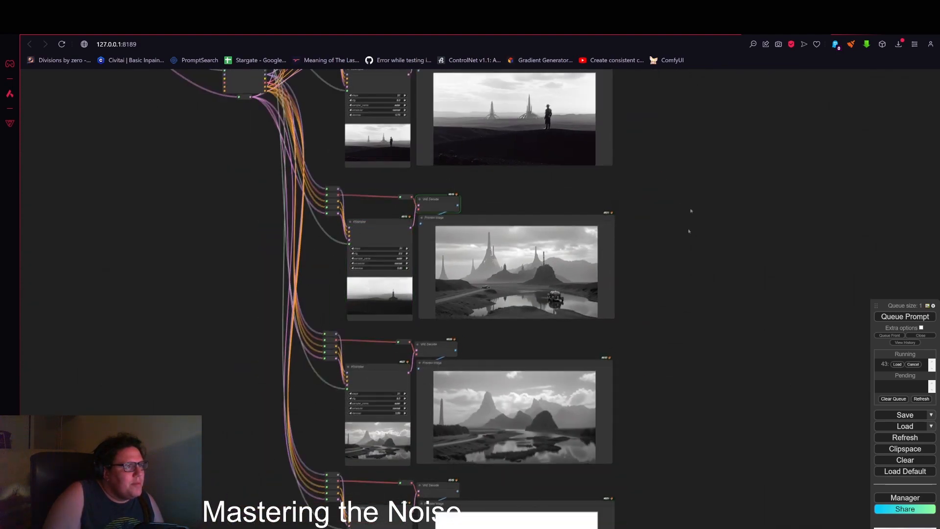
{"action": "left_click_drag", "start_coordinate": [688, 228], "coordinate": [667, 408]}
{"action": "scroll", "coordinate": [480, 262], "scroll_direction": "up", "scroll_amount": 5}
{"action": "left_click_drag", "start_coordinate": [664, 275], "coordinate": [668, 413]}
{"action": "scroll", "coordinate": [491, 237], "scroll_direction": "down", "scroll_amount": 5}
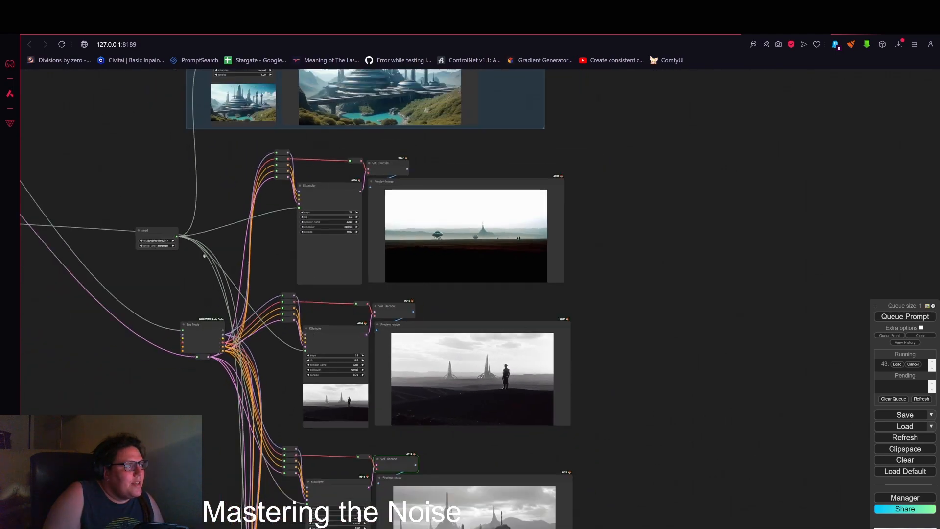
{"action": "left_click_drag", "start_coordinate": [204, 252], "coordinate": [502, 303]}
{"action": "left_click_drag", "start_coordinate": [257, 293], "coordinate": [482, 281]}
{"action": "left_click_drag", "start_coordinate": [361, 348], "coordinate": [613, 361]}
Step: On the noise-fed KSampler (Advanced), set end_at_step to 15 and start_at_step to 10
{"action": "scroll", "coordinate": [482, 288], "scroll_direction": "up", "scroll_amount": 15}
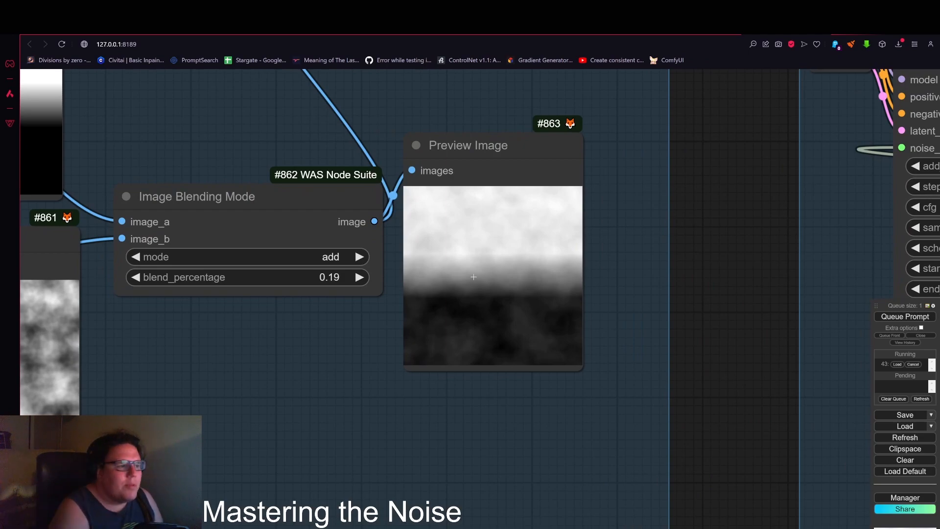
{"action": "scroll", "coordinate": [774, 357], "scroll_direction": "down", "scroll_amount": 4}
{"action": "left_click_drag", "start_coordinate": [773, 357], "coordinate": [586, 274]}
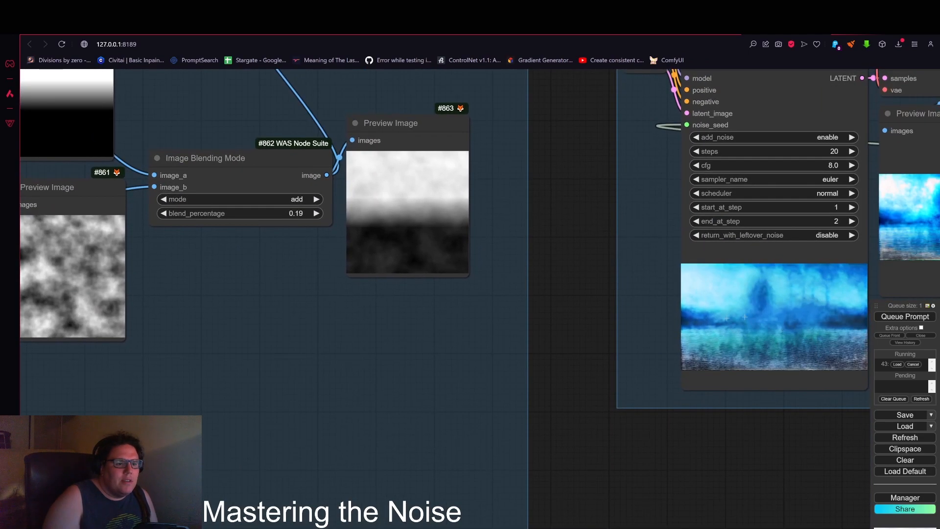
{"action": "left_click_drag", "start_coordinate": [641, 258], "coordinate": [406, 325]}
{"action": "scroll", "coordinate": [559, 289], "scroll_direction": "up", "scroll_amount": 5}
{"action": "left_click_drag", "start_coordinate": [557, 289], "coordinate": [563, 289]}
{"action": "left_click", "coordinate": [653, 289]}
{"action": "left_click", "coordinate": [653, 289]}
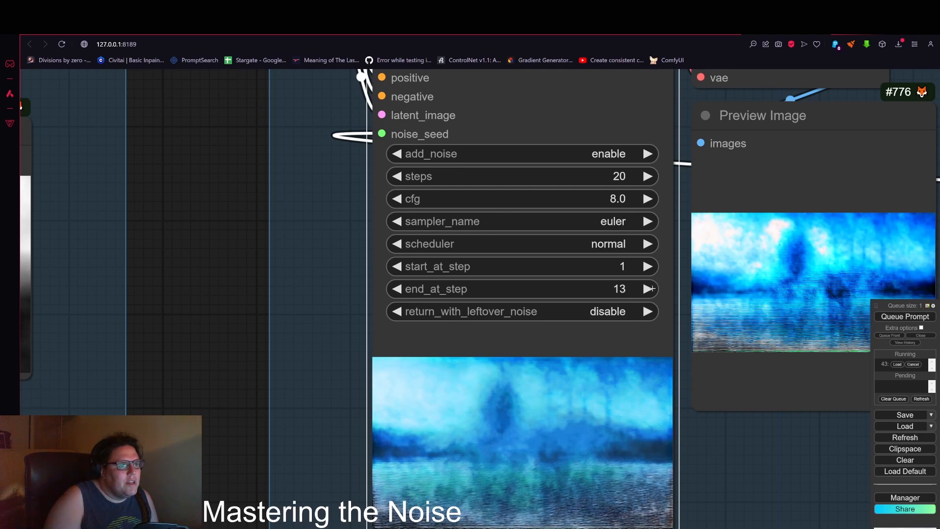
{"action": "left_click", "coordinate": [653, 289]}
{"action": "left_click", "coordinate": [652, 289]}
{"action": "left_click", "coordinate": [652, 289]}
{"action": "left_click", "coordinate": [652, 289]}
{"action": "left_click", "coordinate": [653, 289]}
{"action": "left_click", "coordinate": [653, 288]}
{"action": "left_click", "coordinate": [653, 289]}
{"action": "left_click", "coordinate": [397, 288]}
{"action": "left_click", "coordinate": [397, 289]}
{"action": "left_click", "coordinate": [397, 289]}
{"action": "left_click", "coordinate": [397, 289]}
{"action": "left_click", "coordinate": [398, 289]}
{"action": "left_click_drag", "start_coordinate": [534, 266], "coordinate": [537, 266]}
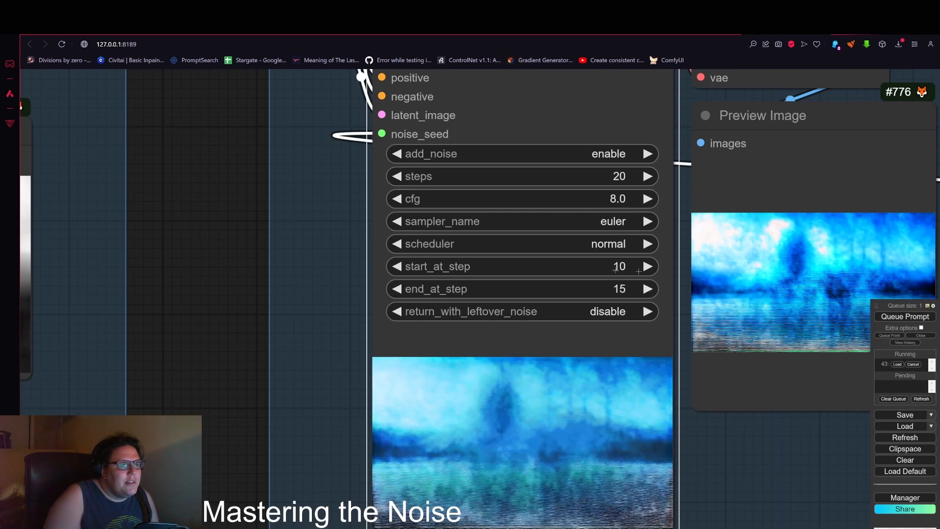
Step: Pan around the workflow and zoom back into the KSampler (Advanced) to examine its new output
{"action": "scroll", "coordinate": [662, 331], "scroll_direction": "down", "scroll_amount": 3}
{"action": "left_click_drag", "start_coordinate": [770, 440], "coordinate": [684, 409]}
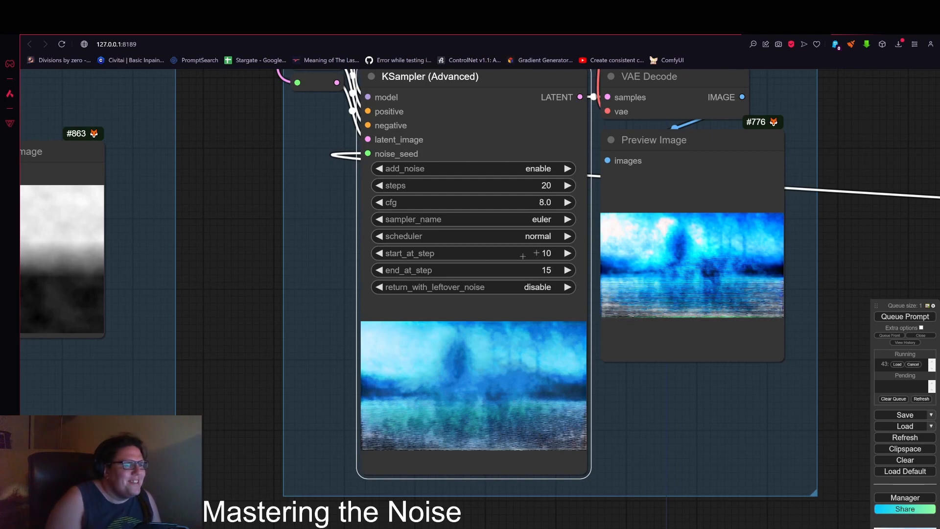
{"action": "scroll", "coordinate": [641, 253], "scroll_direction": "down", "scroll_amount": 2}
{"action": "scroll", "coordinate": [683, 249], "scroll_direction": "down", "scroll_amount": 7}
{"action": "left_click_drag", "start_coordinate": [720, 237], "coordinate": [617, 250]}
{"action": "scroll", "coordinate": [632, 259], "scroll_direction": "up", "scroll_amount": 5}
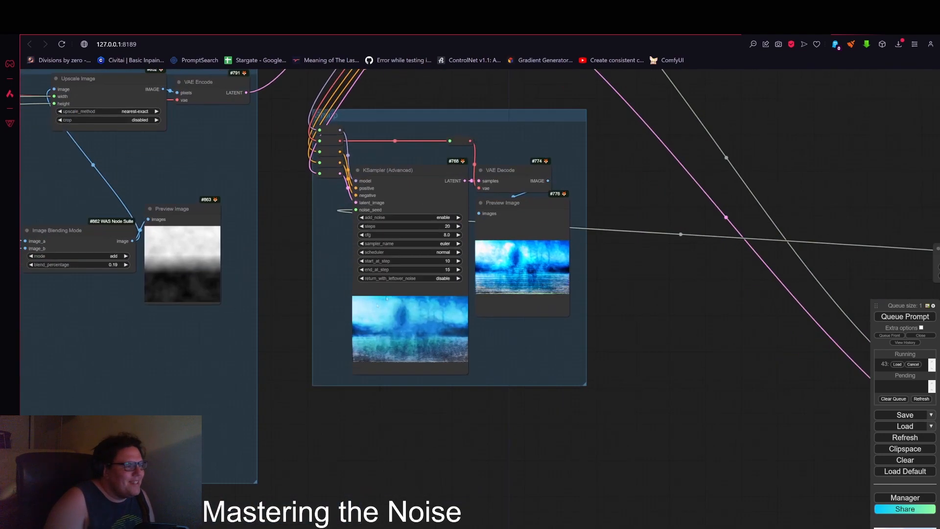
{"action": "left_click_drag", "start_coordinate": [658, 279], "coordinate": [770, 273]}
{"action": "scroll", "coordinate": [756, 309], "scroll_direction": "down", "scroll_amount": 4}
{"action": "left_click_drag", "start_coordinate": [665, 337], "coordinate": [445, 366]}
{"action": "scroll", "coordinate": [749, 198], "scroll_direction": "down", "scroll_amount": 4}
{"action": "left_click_drag", "start_coordinate": [683, 205], "coordinate": [443, 184]}
{"action": "left_click_drag", "start_coordinate": [533, 353], "coordinate": [378, 338]}
{"action": "scroll", "coordinate": [637, 255], "scroll_direction": "up", "scroll_amount": 9}
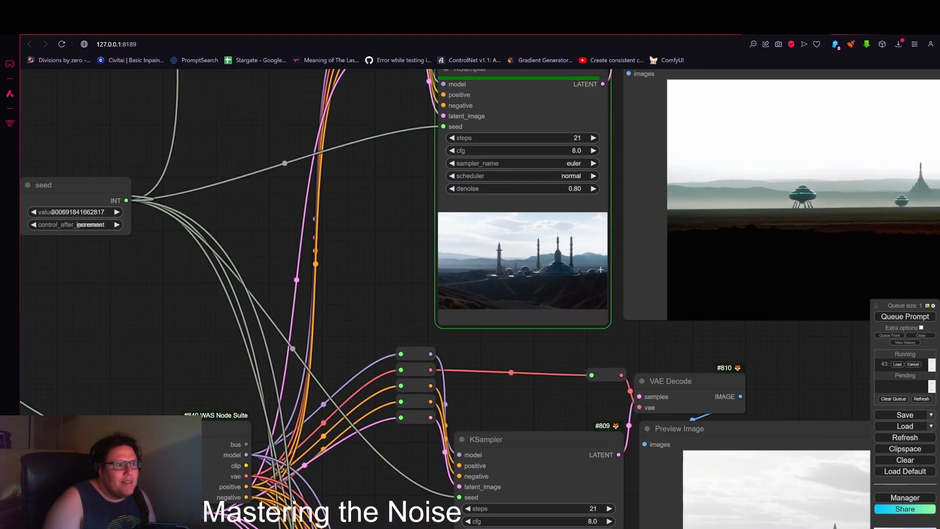
{"action": "scroll", "coordinate": [604, 267], "scroll_direction": "down", "scroll_amount": 10}
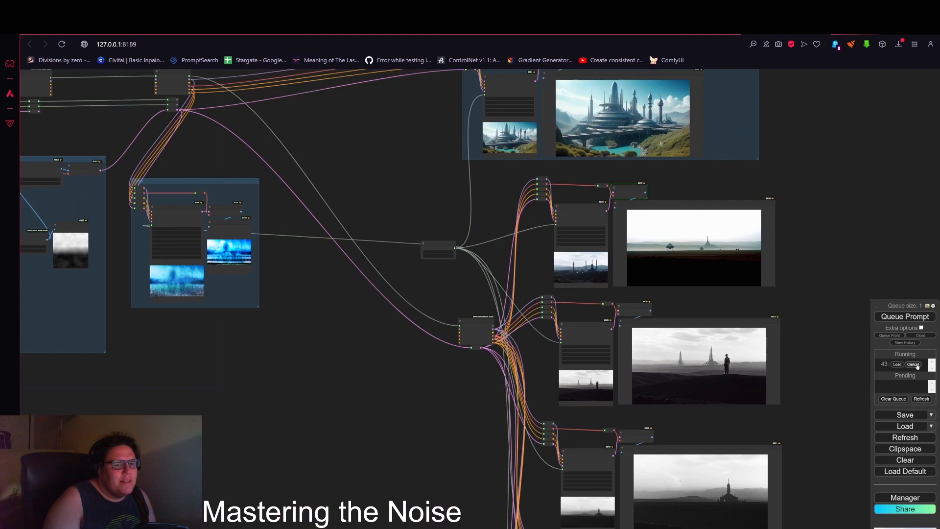
{"action": "left_click_drag", "start_coordinate": [387, 325], "coordinate": [589, 334]}
{"action": "scroll", "coordinate": [465, 304], "scroll_direction": "up", "scroll_amount": 5}
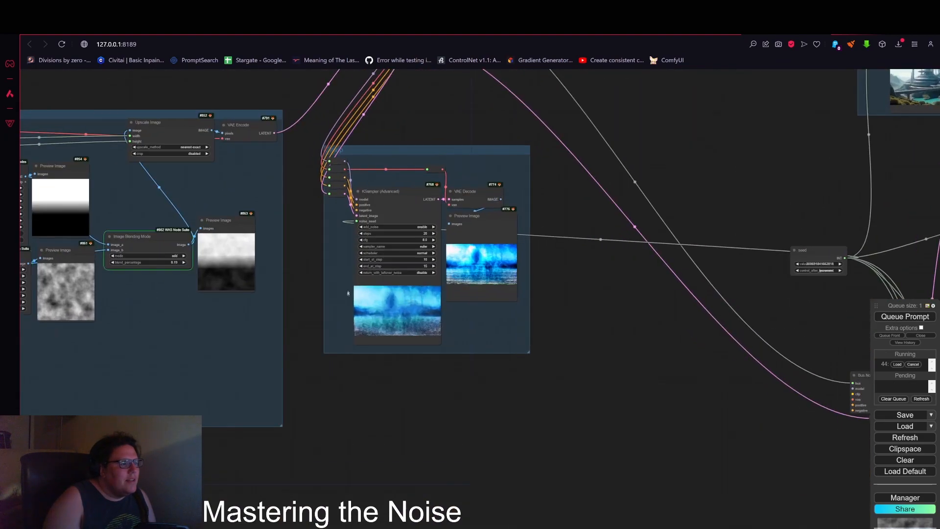
{"action": "scroll", "coordinate": [342, 288], "scroll_direction": "up", "scroll_amount": 6}
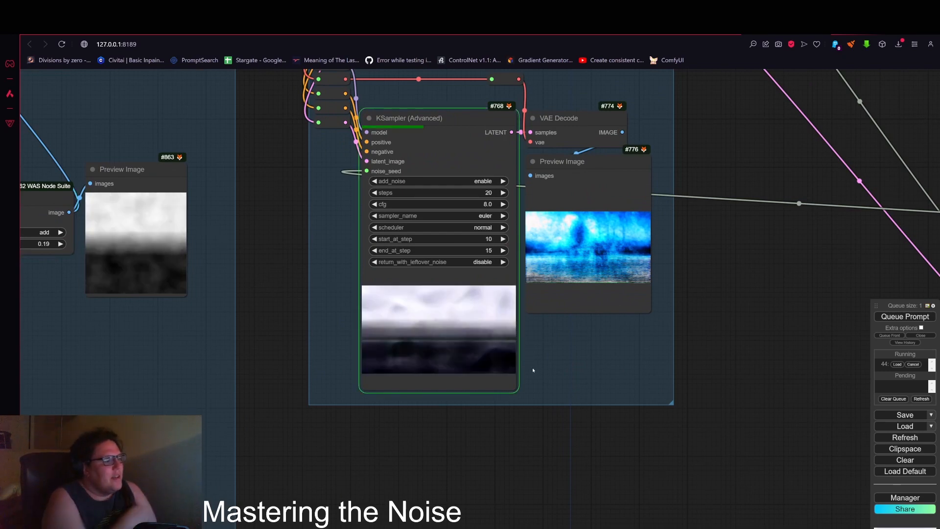
{"action": "scroll", "coordinate": [468, 353], "scroll_direction": "up", "scroll_amount": 5}
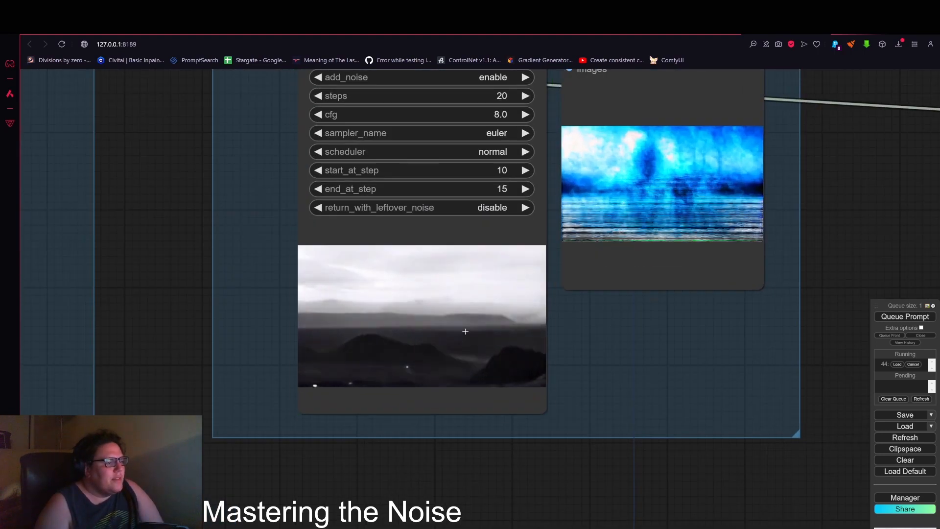
Step: Pan and zoom between the noise group and the KSampler (Advanced) to compare their preview images
{"action": "scroll", "coordinate": [466, 332], "scroll_direction": "down", "scroll_amount": 5}
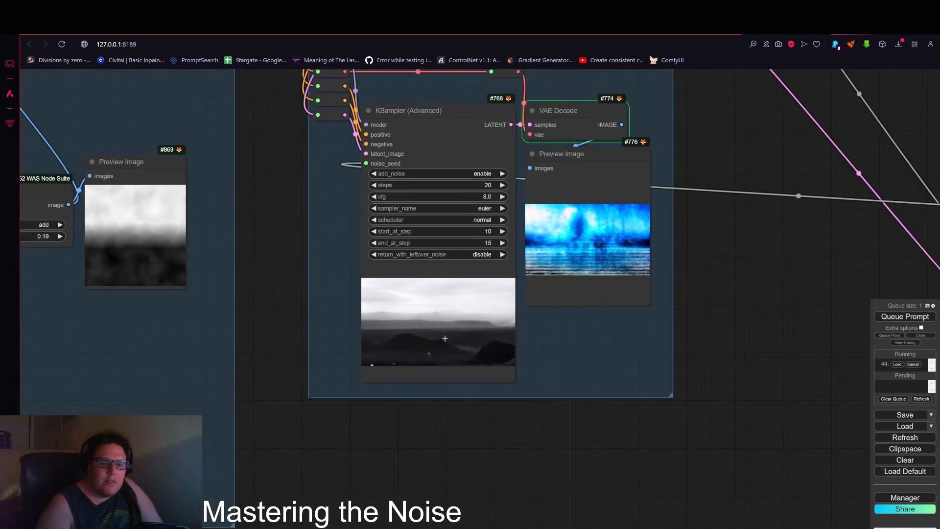
{"action": "scroll", "coordinate": [465, 313], "scroll_direction": "up", "scroll_amount": 2}
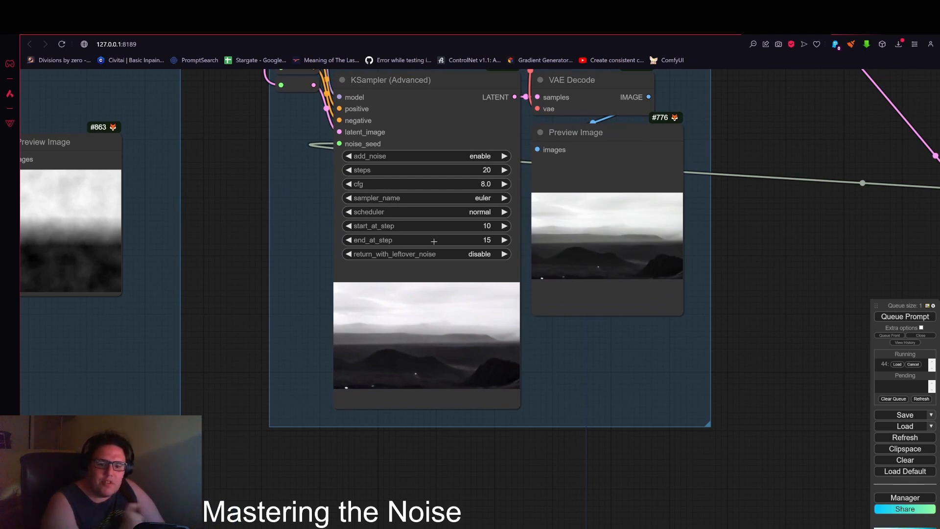
{"action": "scroll", "coordinate": [406, 300], "scroll_direction": "down", "scroll_amount": 6}
{"action": "left_click_drag", "start_coordinate": [519, 424], "coordinate": [702, 422]}
{"action": "left_click_drag", "start_coordinate": [335, 341], "coordinate": [425, 359]}
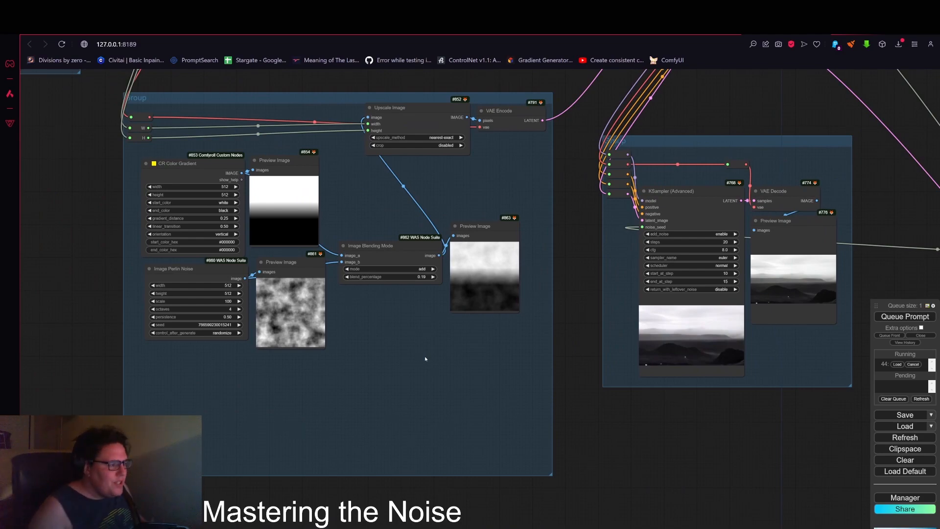
{"action": "scroll", "coordinate": [477, 294], "scroll_direction": "up", "scroll_amount": 12}
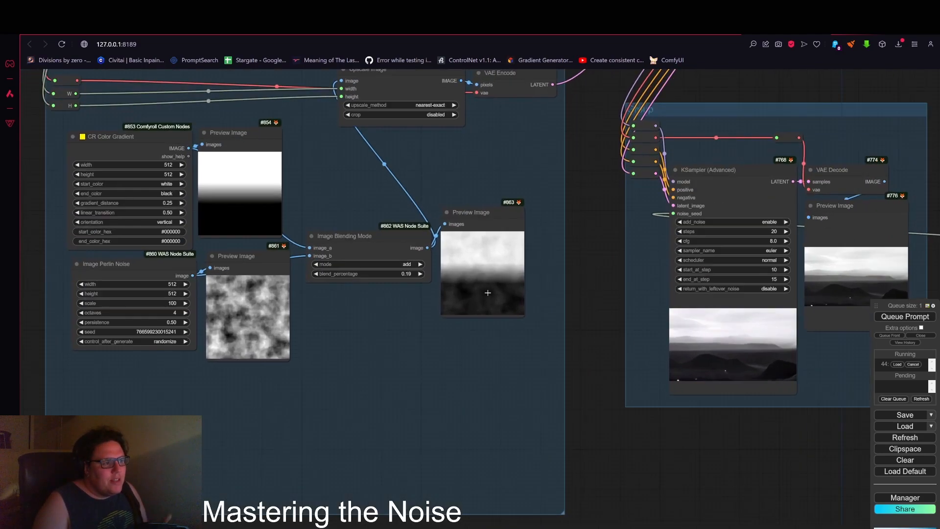
{"action": "scroll", "coordinate": [506, 265], "scroll_direction": "down", "scroll_amount": 10}
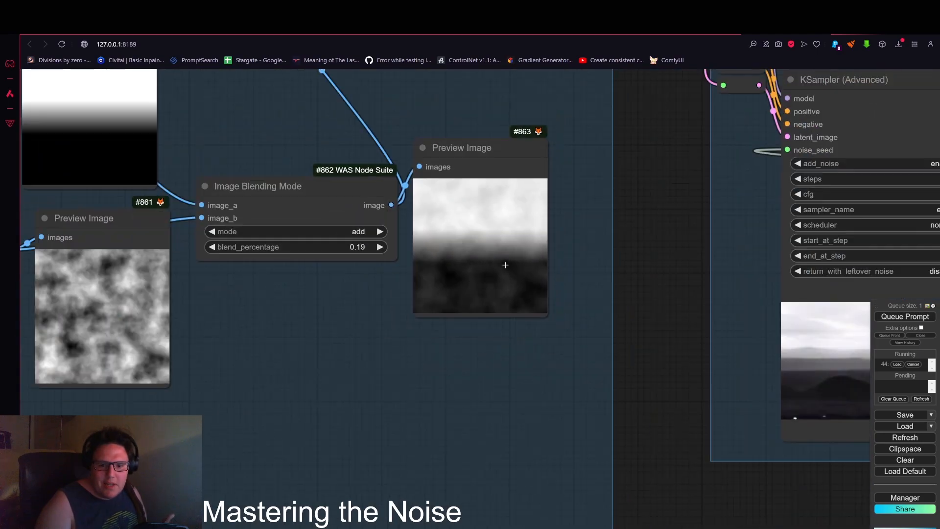
{"action": "left_click_drag", "start_coordinate": [739, 443], "coordinate": [573, 358]}
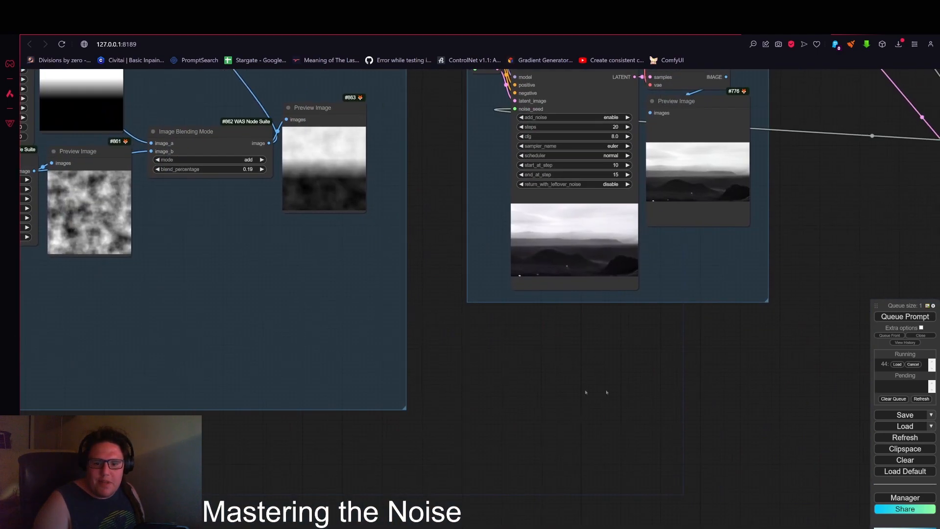
{"action": "left_click_drag", "start_coordinate": [856, 378], "coordinate": [670, 383]}
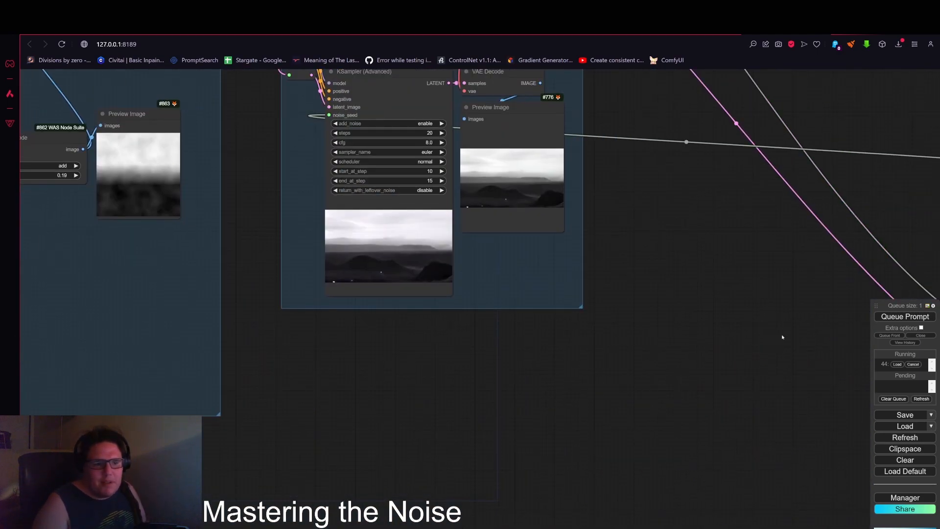
{"action": "left_click_drag", "start_coordinate": [688, 325], "coordinate": [578, 377]}
{"action": "scroll", "coordinate": [578, 377], "scroll_direction": "down", "scroll_amount": 4}
{"action": "left_click_drag", "start_coordinate": [696, 401], "coordinate": [393, 363]}
{"action": "left_click_drag", "start_coordinate": [653, 294], "coordinate": [458, 289]}
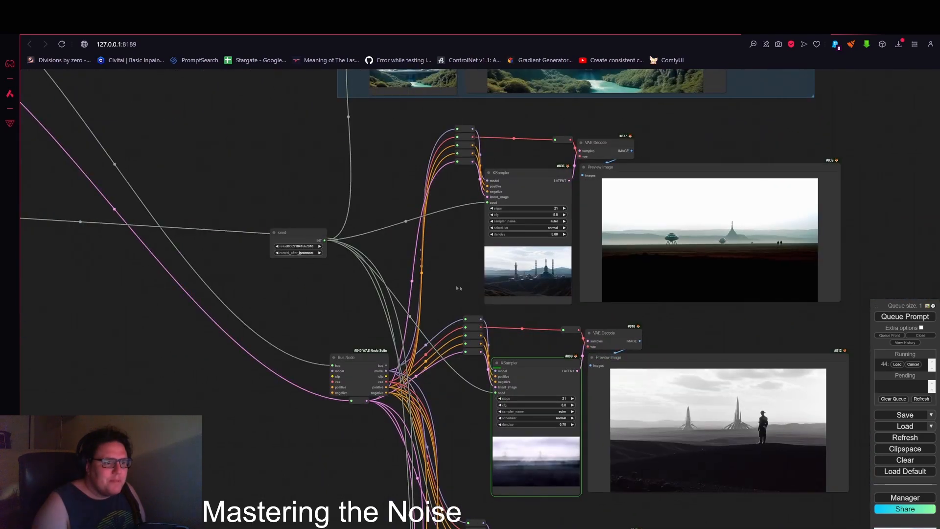
Step: Scroll through the lower KSampler nodes and zoom out to examine their generated images
{"action": "scroll", "coordinate": [404, 278], "scroll_direction": "down", "scroll_amount": 4}
{"action": "left_click_drag", "start_coordinate": [405, 278], "coordinate": [431, 142]}
{"action": "left_click_drag", "start_coordinate": [388, 391], "coordinate": [372, 216]}
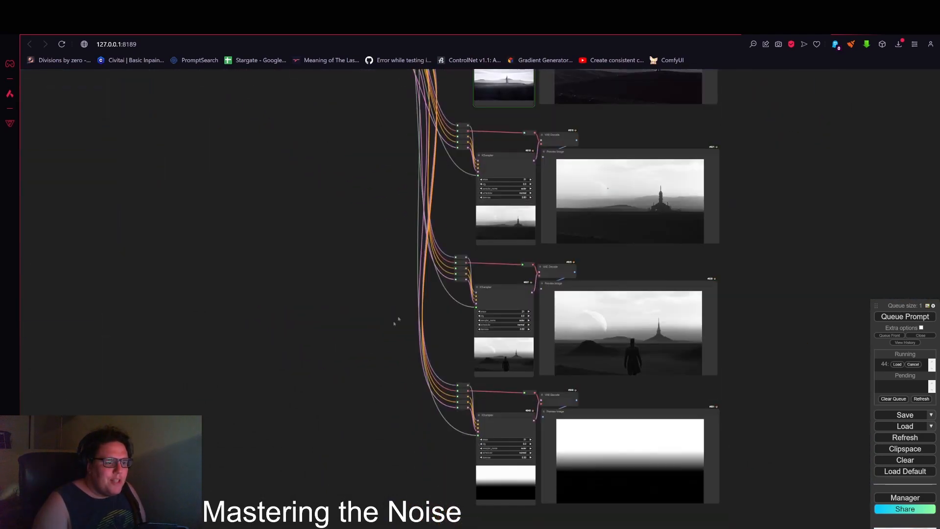
{"action": "left_click_drag", "start_coordinate": [398, 319], "coordinate": [368, 244]}
{"action": "scroll", "coordinate": [642, 318], "scroll_direction": "up", "scroll_amount": 8}
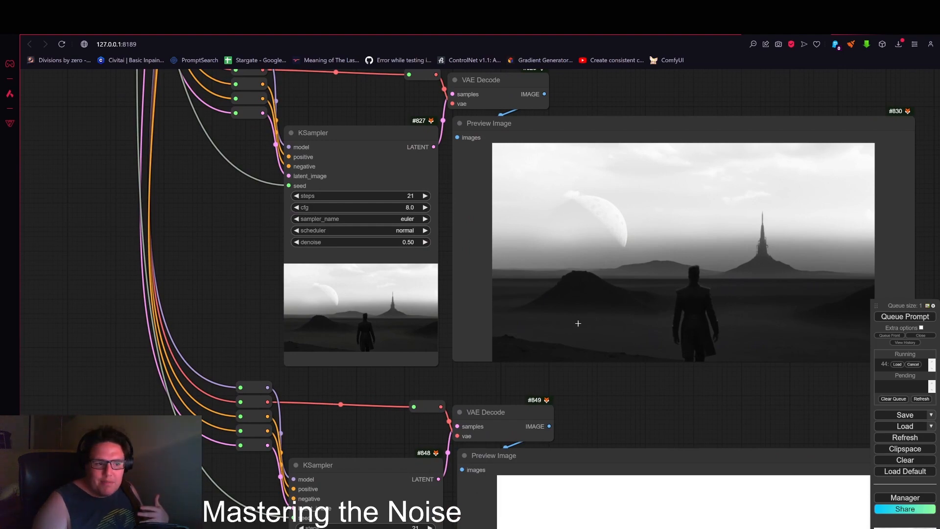
{"action": "scroll", "coordinate": [578, 324], "scroll_direction": "down", "scroll_amount": 12}
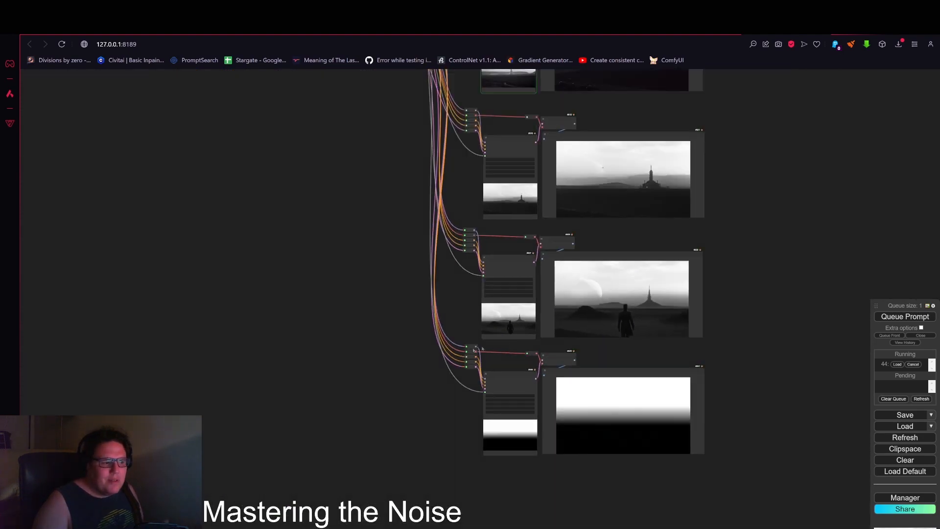
{"action": "left_click_drag", "start_coordinate": [300, 288], "coordinate": [643, 418]}
{"action": "left_click_drag", "start_coordinate": [639, 279], "coordinate": [588, 379]}
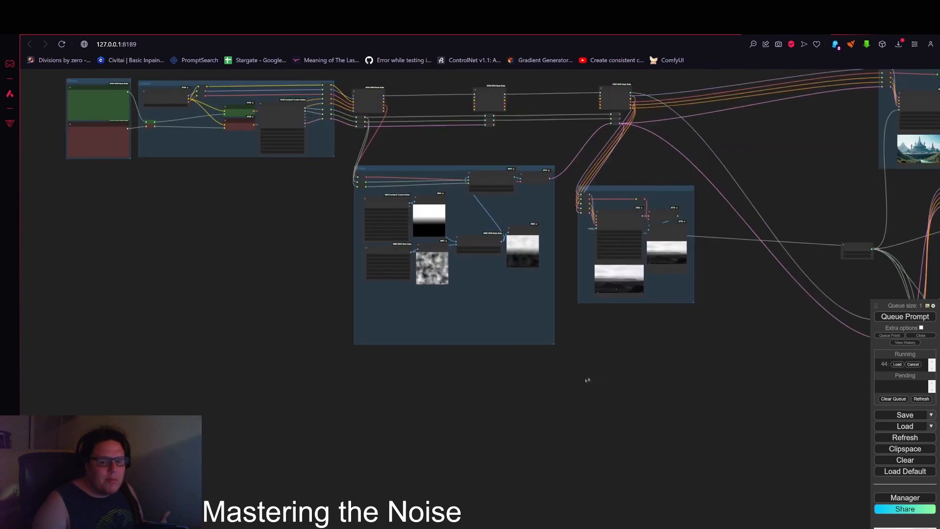
Step: In the CR Color Gradient node, set start_color to red and end_color to turquoise
{"action": "scroll", "coordinate": [506, 326], "scroll_direction": "up", "scroll_amount": 10}
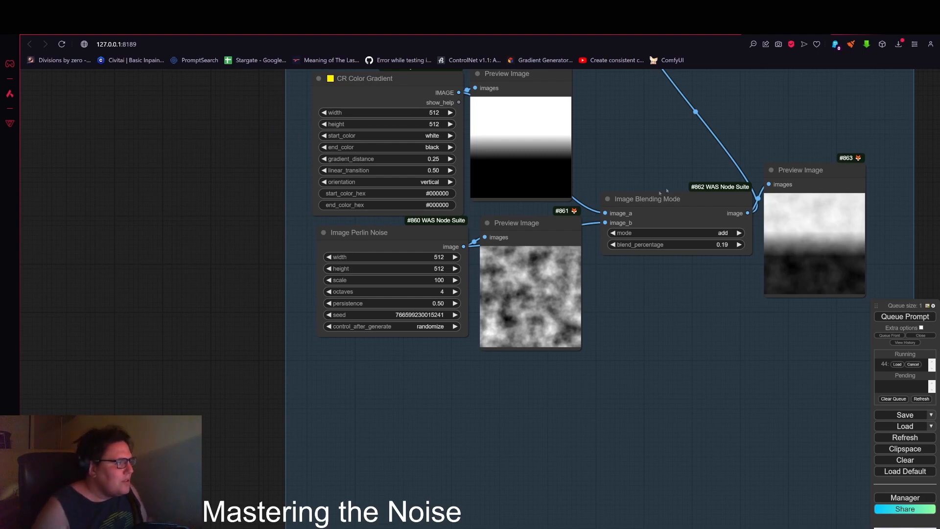
{"action": "scroll", "coordinate": [414, 231], "scroll_direction": "down", "scroll_amount": 1}
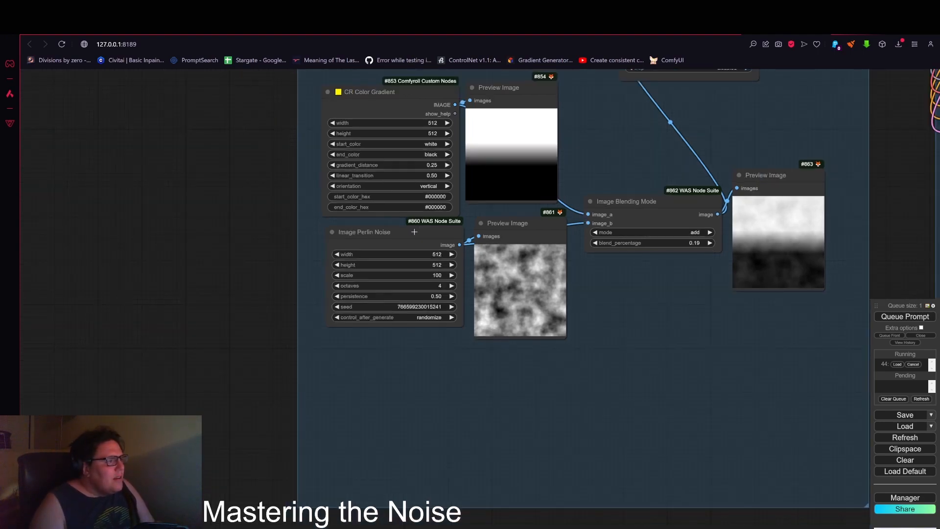
{"action": "scroll", "coordinate": [415, 291], "scroll_direction": "down", "scroll_amount": 5}
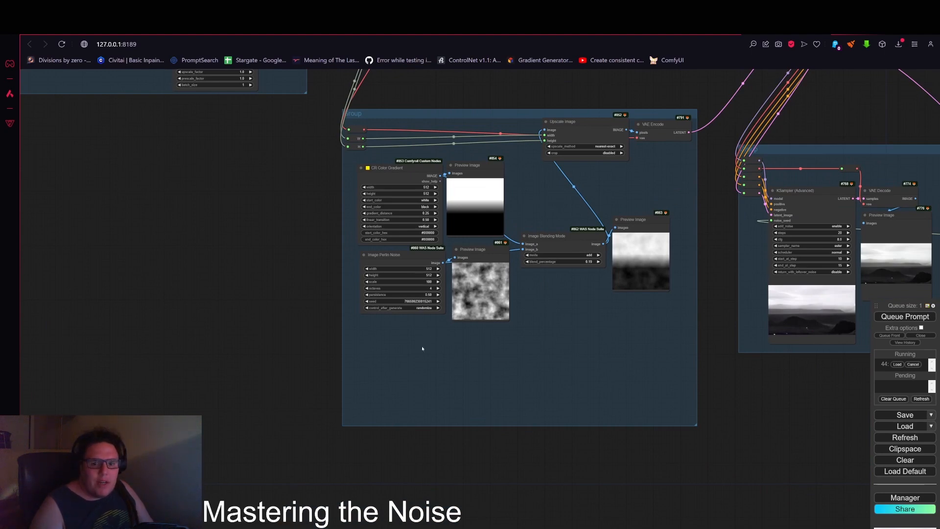
{"action": "scroll", "coordinate": [417, 346], "scroll_direction": "up", "scroll_amount": 3}
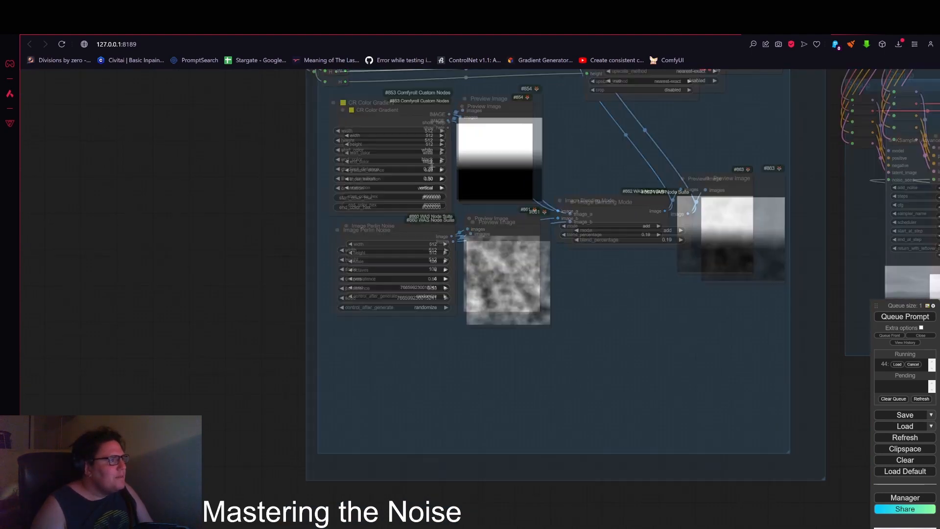
{"action": "scroll", "coordinate": [433, 171], "scroll_direction": "up", "scroll_amount": 5}
{"action": "left_click", "coordinate": [425, 142]}
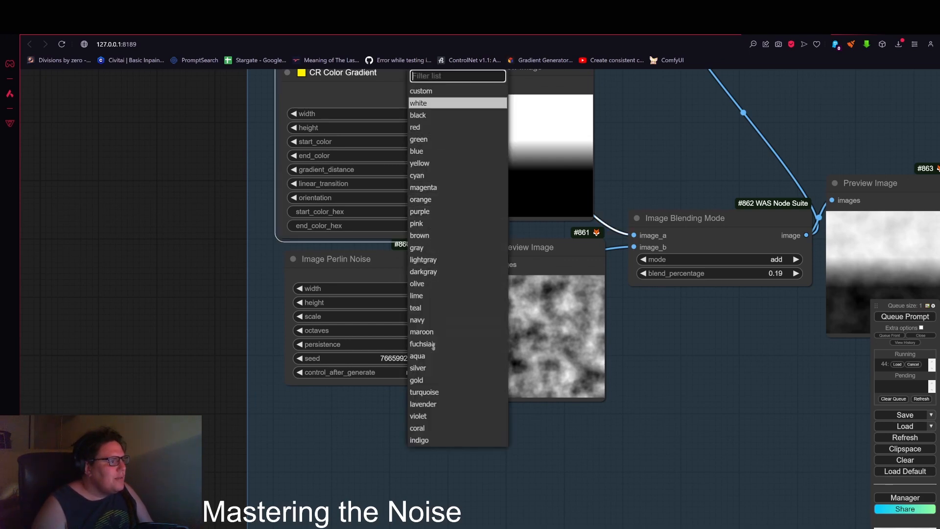
{"action": "left_click", "coordinate": [416, 127]}
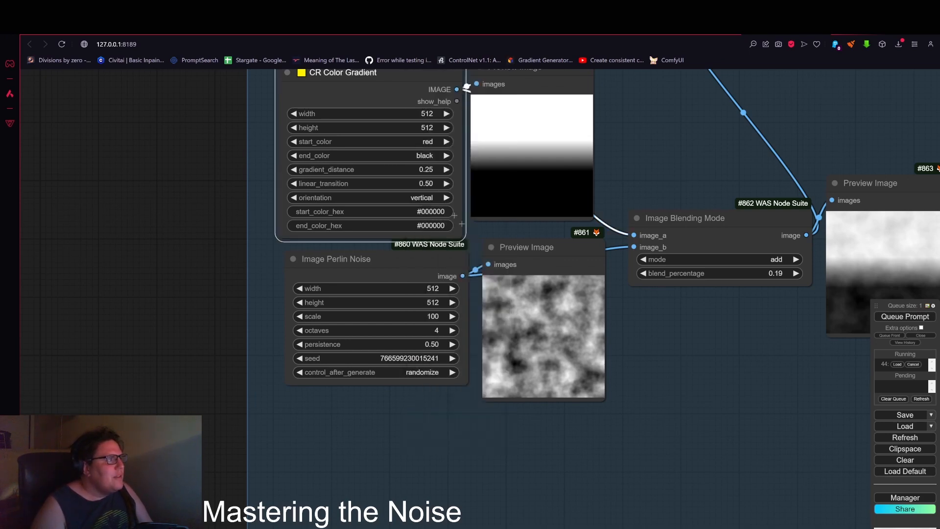
{"action": "left_click", "coordinate": [408, 156]}
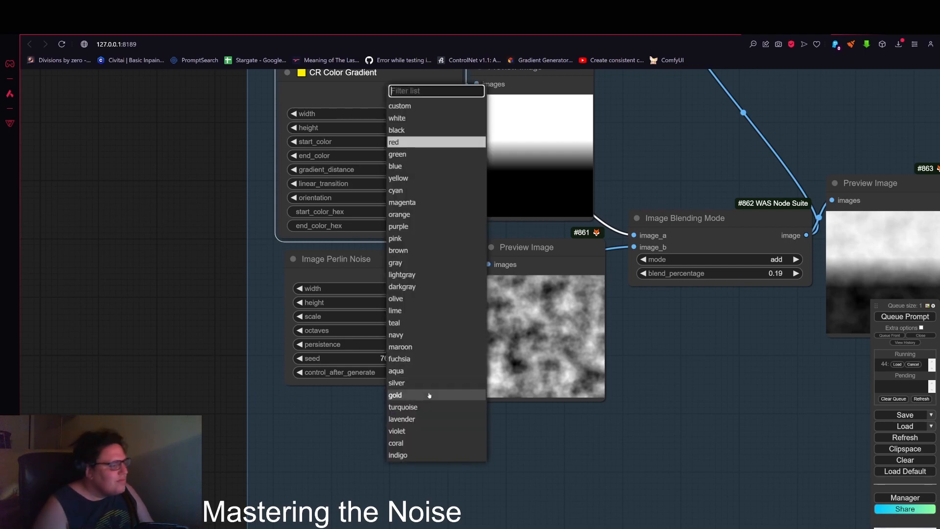
{"action": "left_click", "coordinate": [430, 407]}
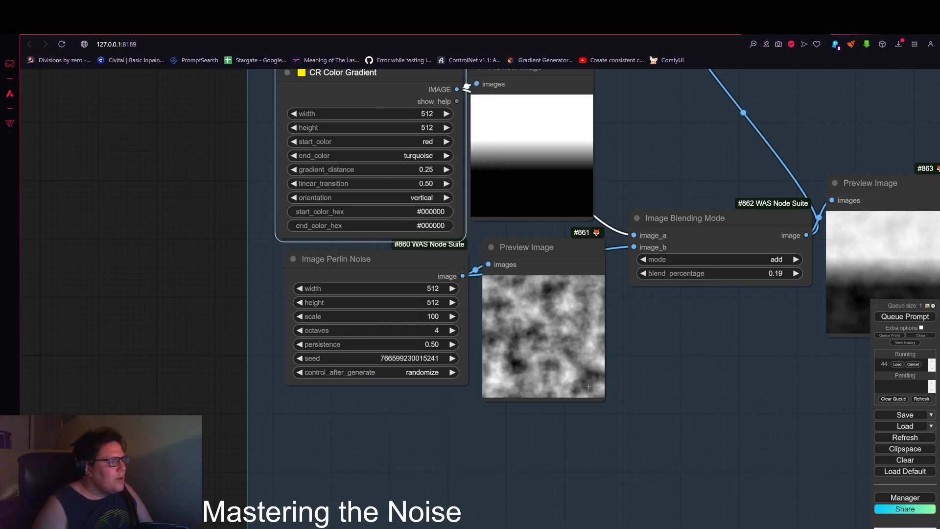
Step: Zoom out over the workflow and queue the prompt to generate with the new gradient colors
{"action": "scroll", "coordinate": [675, 368], "scroll_direction": "down", "scroll_amount": 6}
{"action": "left_click_drag", "start_coordinate": [676, 367], "coordinate": [493, 359]}
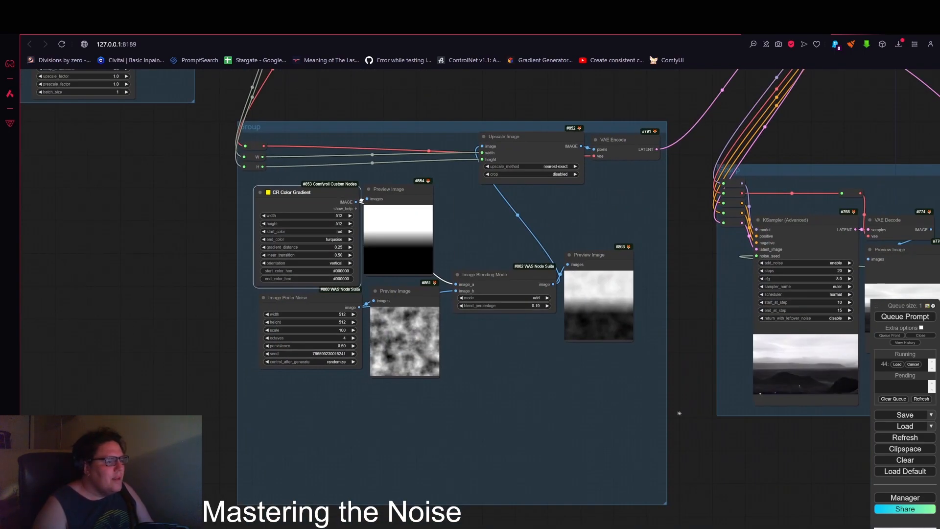
{"action": "left_click_drag", "start_coordinate": [686, 345], "coordinate": [287, 321]}
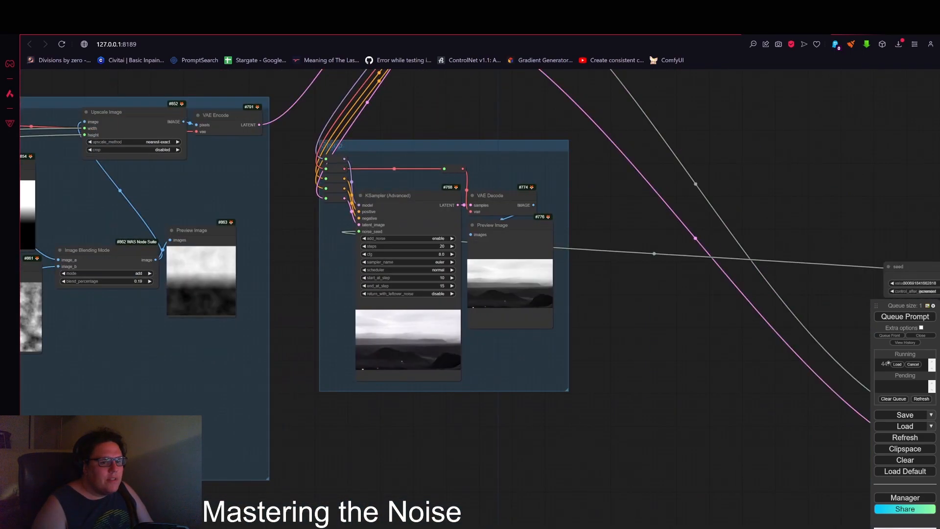
{"action": "left_click", "coordinate": [913, 364]}
{"action": "scroll", "coordinate": [739, 395], "scroll_direction": "down", "scroll_amount": 8}
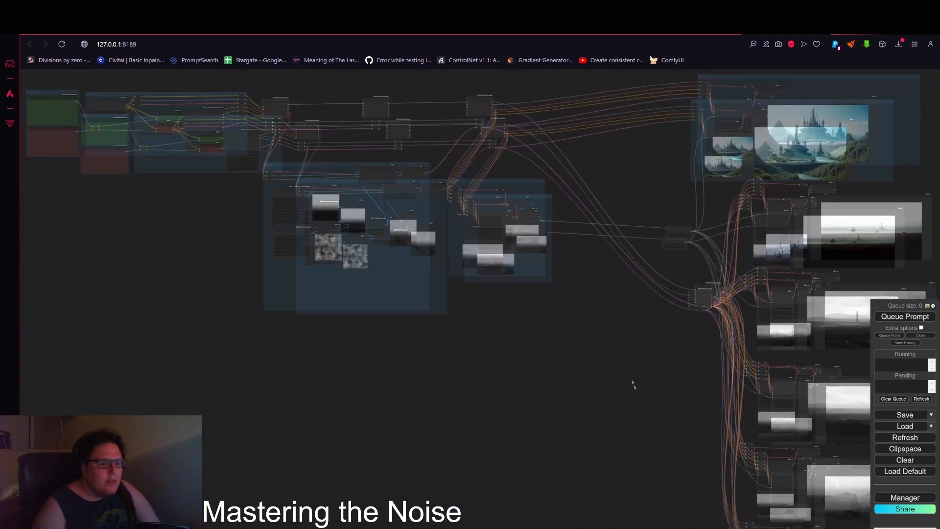
{"action": "scroll", "coordinate": [635, 386], "scroll_direction": "down", "scroll_amount": 1}
{"action": "left_click_drag", "start_coordinate": [637, 407], "coordinate": [503, 258]}
{"action": "scroll", "coordinate": [531, 359], "scroll_direction": "down", "scroll_amount": 5}
{"action": "left_click_drag", "start_coordinate": [519, 343], "coordinate": [551, 417]}
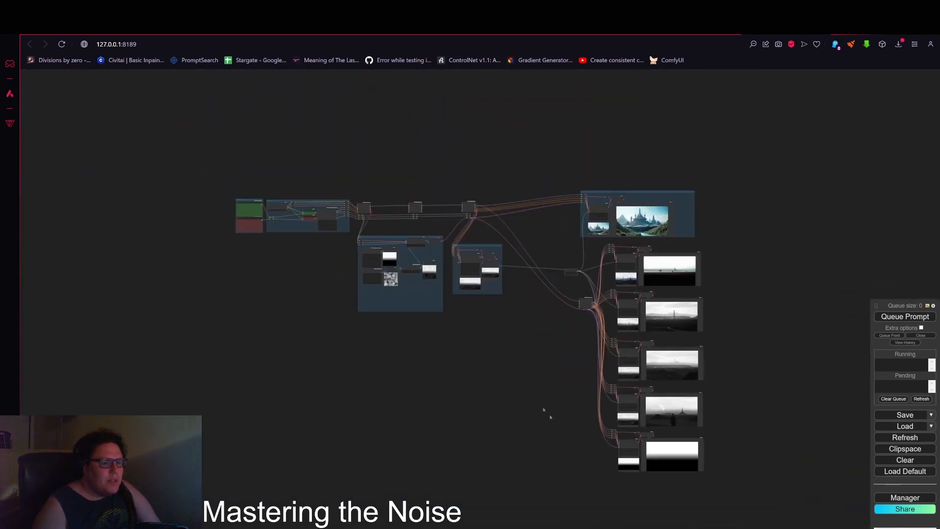
{"action": "key", "text": "ctrl+Return"}
Step: Zoom into the noise group to examine the updated gradient, Perlin noise and blended previews
{"action": "scroll", "coordinate": [499, 423], "scroll_direction": "up", "scroll_amount": 6}
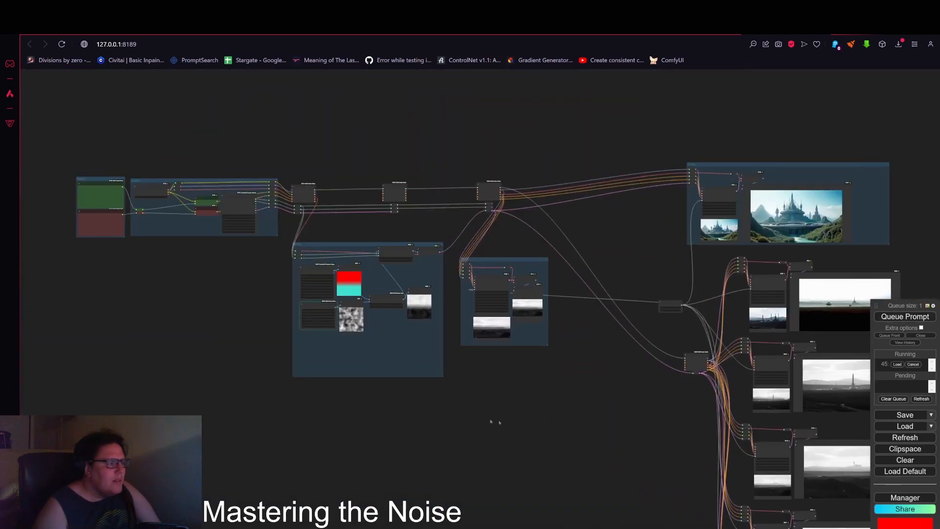
{"action": "scroll", "coordinate": [345, 294], "scroll_direction": "up", "scroll_amount": 5}
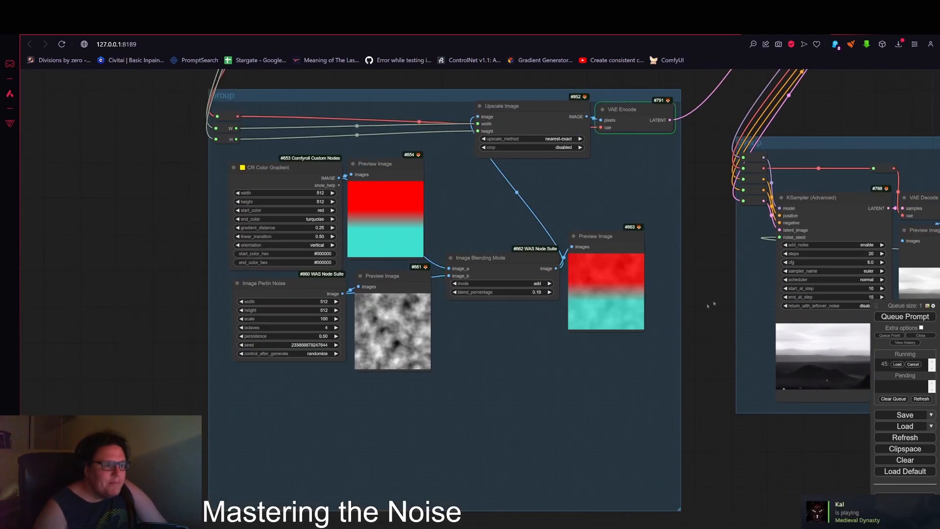
{"action": "left_click_drag", "start_coordinate": [721, 267], "coordinate": [679, 263]}
{"action": "scroll", "coordinate": [612, 264], "scroll_direction": "up", "scroll_amount": 5}
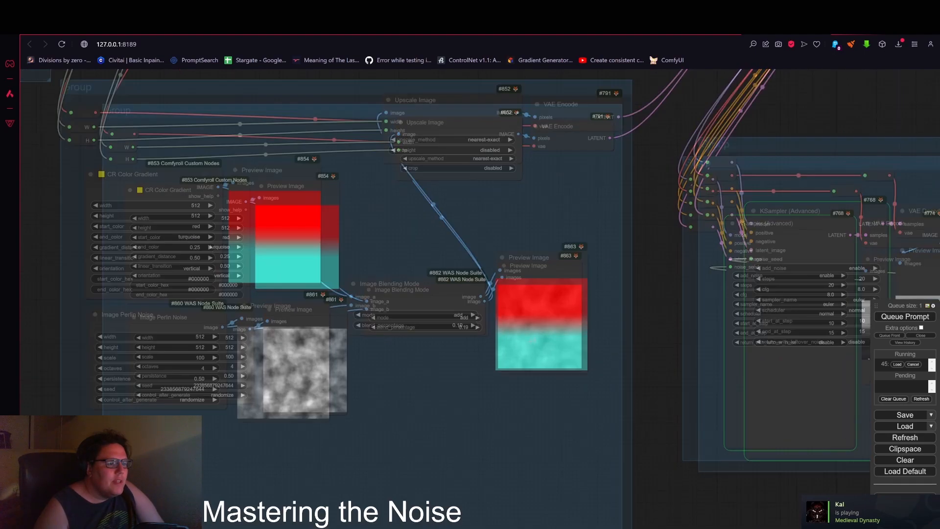
{"action": "scroll", "coordinate": [562, 289], "scroll_direction": "up", "scroll_amount": 6}
{"action": "scroll", "coordinate": [582, 294], "scroll_direction": "down", "scroll_amount": 8}
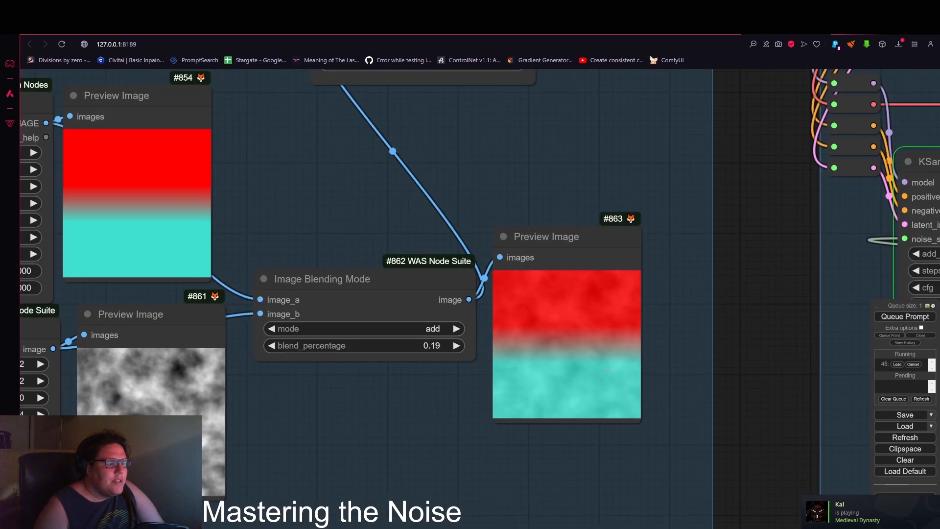
{"action": "scroll", "coordinate": [662, 401], "scroll_direction": "down", "scroll_amount": 3}
{"action": "left_click_drag", "start_coordinate": [697, 363], "coordinate": [555, 287]}
{"action": "left_click_drag", "start_coordinate": [697, 458], "coordinate": [568, 449]}
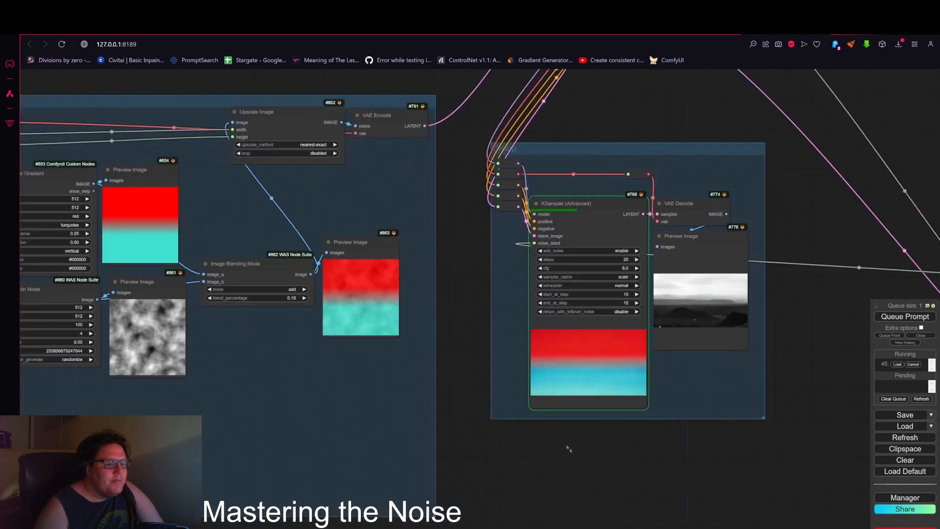
Step: Pan across the KSampler (Advanced) and upper KSampler nodes to examine their new outputs
{"action": "scroll", "coordinate": [587, 397], "scroll_direction": "up", "scroll_amount": 10}
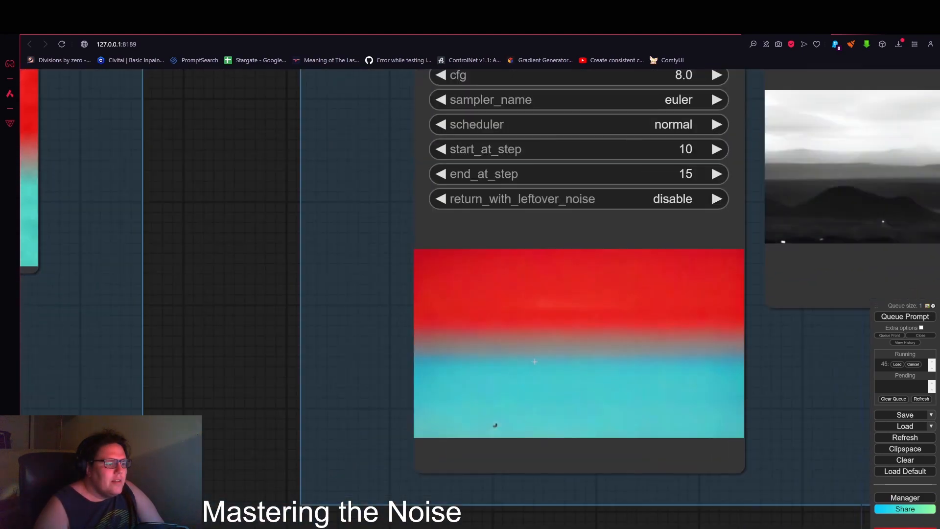
{"action": "scroll", "coordinate": [510, 411], "scroll_direction": "down", "scroll_amount": 7}
{"action": "scroll", "coordinate": [511, 365], "scroll_direction": "down", "scroll_amount": 2}
{"action": "scroll", "coordinate": [799, 256], "scroll_direction": "down", "scroll_amount": 4}
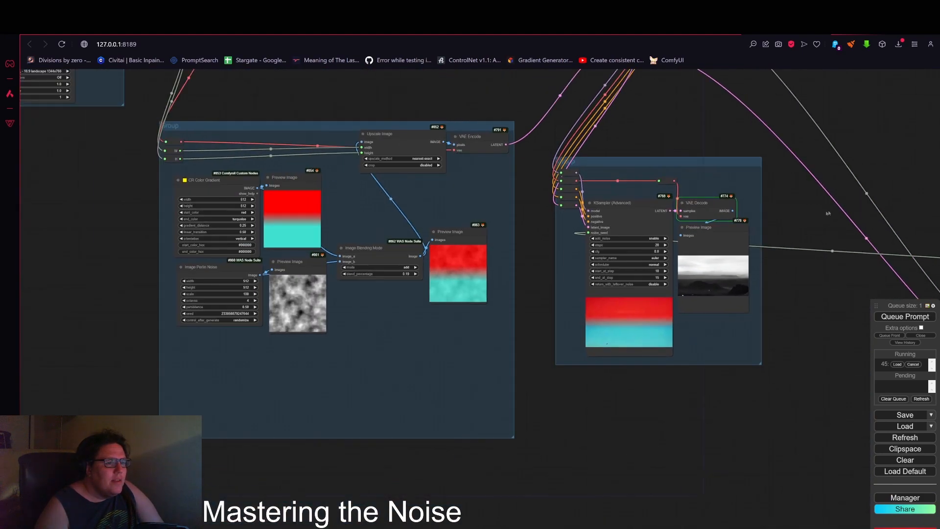
{"action": "left_click_drag", "start_coordinate": [828, 212], "coordinate": [762, 216]}
{"action": "scroll", "coordinate": [559, 343], "scroll_direction": "up", "scroll_amount": 10}
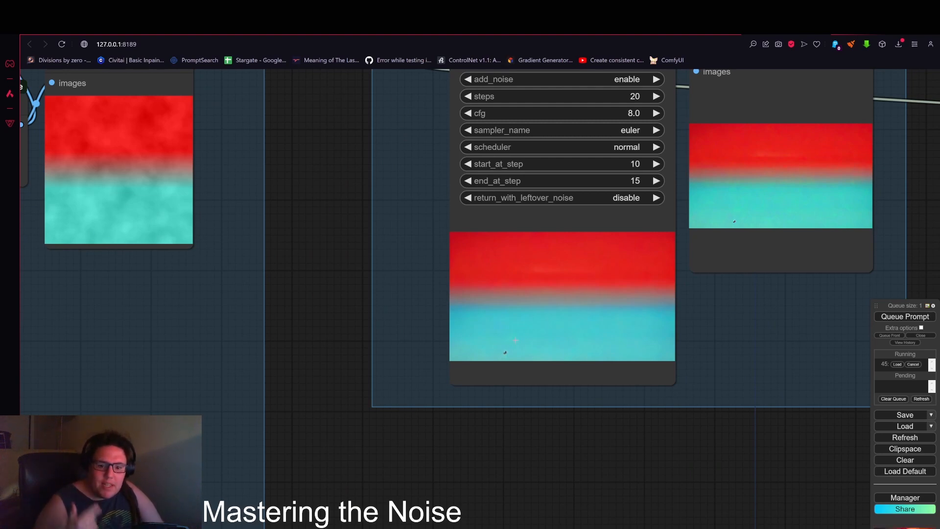
{"action": "scroll", "coordinate": [505, 352], "scroll_direction": "down", "scroll_amount": 15}
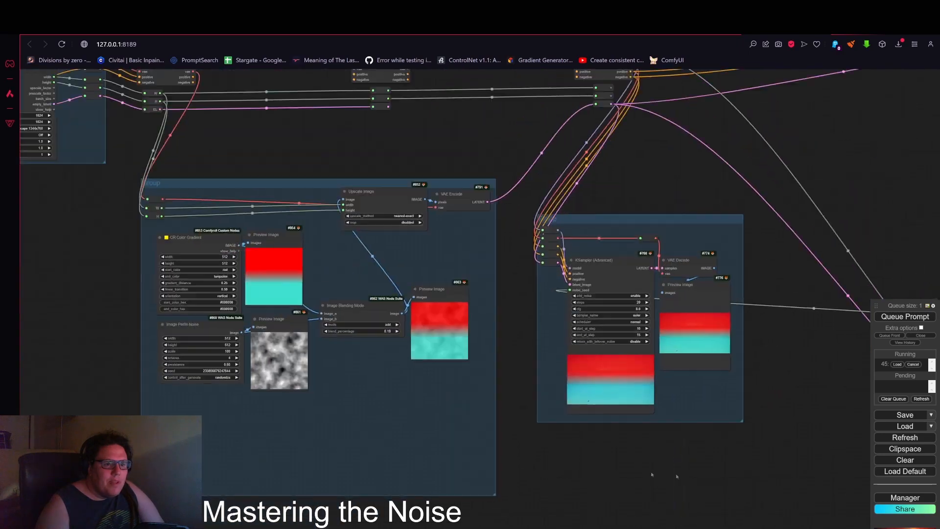
{"action": "scroll", "coordinate": [525, 262], "scroll_direction": "up", "scroll_amount": 12}
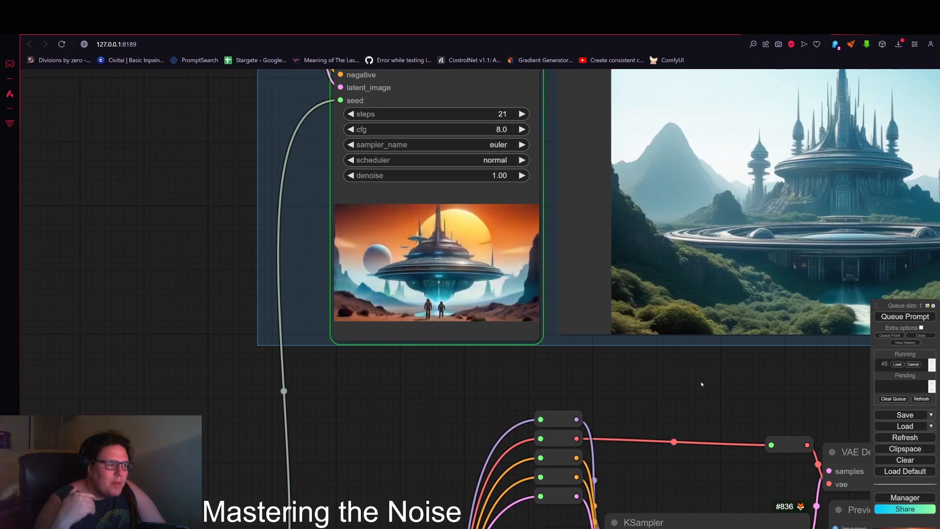
{"action": "scroll", "coordinate": [683, 381], "scroll_direction": "down", "scroll_amount": 5}
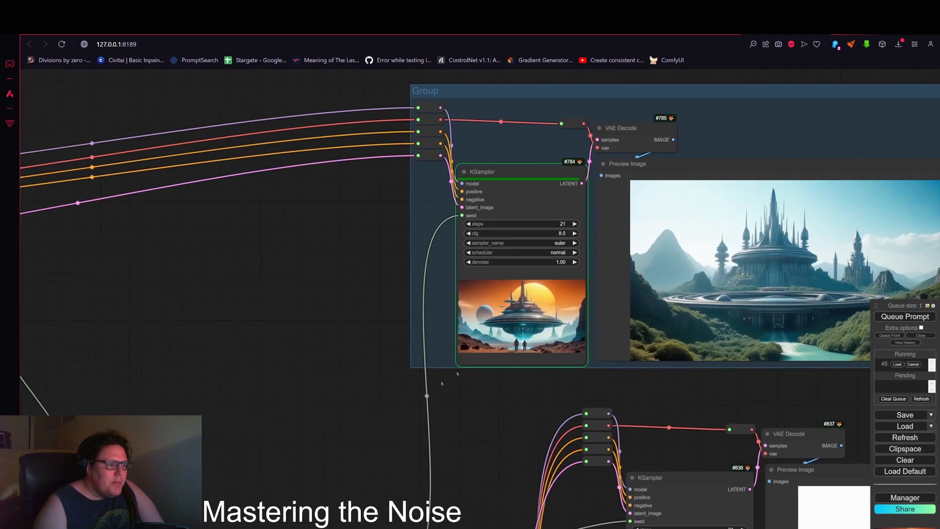
Step: Pan across the workflow to compare the KSampler (Advanced) output with the stacked KSampler previews below it
{"action": "left_click_drag", "start_coordinate": [313, 431], "coordinate": [618, 299]}
{"action": "left_click_drag", "start_coordinate": [544, 324], "coordinate": [746, 247]}
{"action": "left_click_drag", "start_coordinate": [569, 434], "coordinate": [721, 398]}
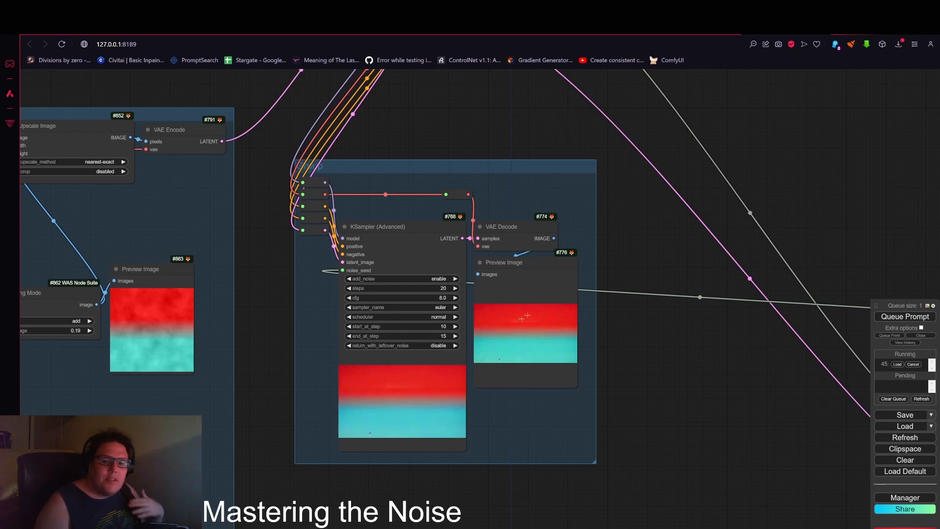
{"action": "scroll", "coordinate": [793, 196], "scroll_direction": "down", "scroll_amount": 3}
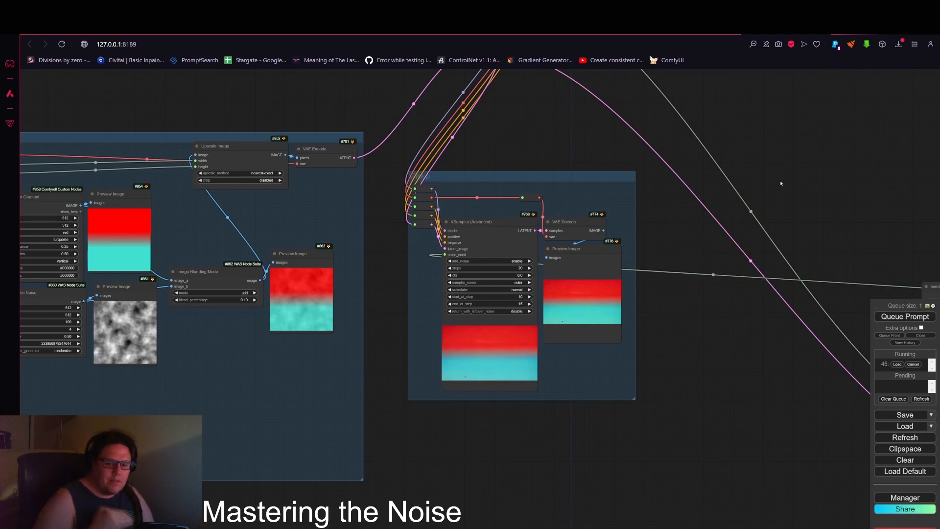
{"action": "left_click_drag", "start_coordinate": [781, 183], "coordinate": [460, 260]}
{"action": "scroll", "coordinate": [621, 240], "scroll_direction": "down", "scroll_amount": 6}
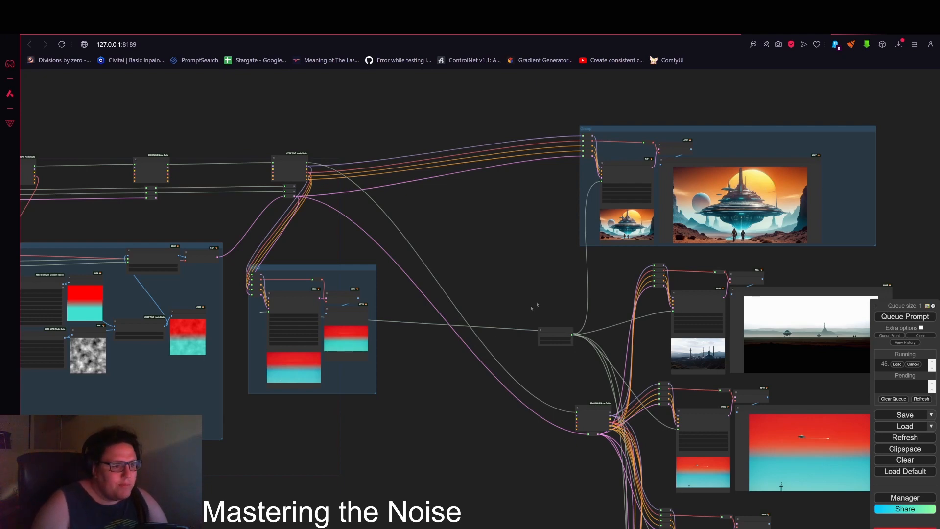
{"action": "left_click_drag", "start_coordinate": [535, 306], "coordinate": [459, 242]}
{"action": "left_click_drag", "start_coordinate": [466, 403], "coordinate": [391, 311]}
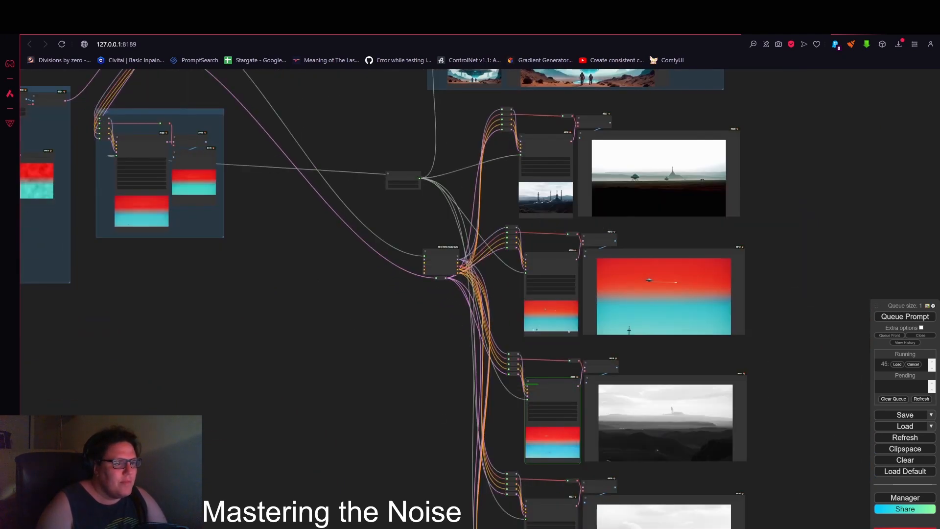
{"action": "scroll", "coordinate": [685, 301], "scroll_direction": "up", "scroll_amount": 9}
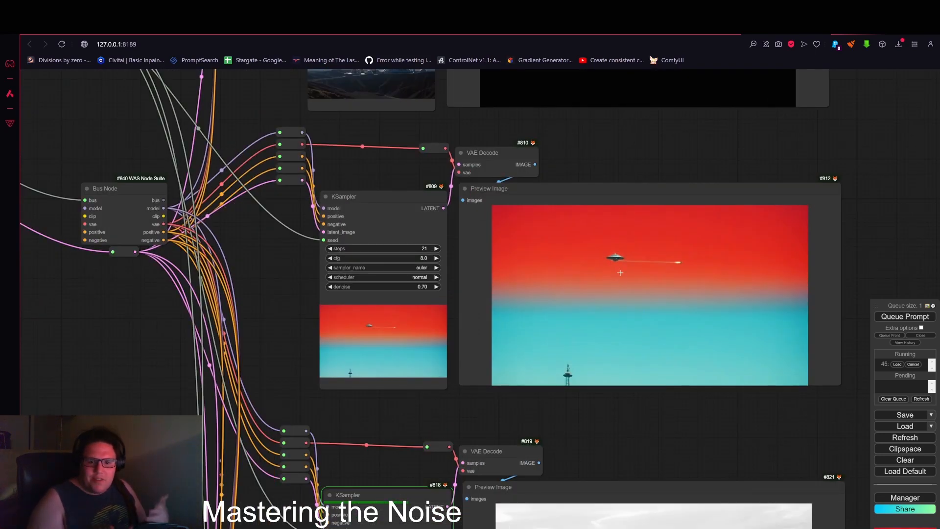
Step: Zoom into the lower KSampler previews and the blended noise preview to examine the red-turquoise results
{"action": "scroll", "coordinate": [603, 273], "scroll_direction": "down", "scroll_amount": 5}
{"action": "left_click_drag", "start_coordinate": [303, 313], "coordinate": [806, 377]}
{"action": "scroll", "coordinate": [375, 226], "scroll_direction": "up", "scroll_amount": 4}
{"action": "scroll", "coordinate": [529, 429], "scroll_direction": "down", "scroll_amount": 7}
{"action": "scroll", "coordinate": [332, 301], "scroll_direction": "up", "scroll_amount": 10}
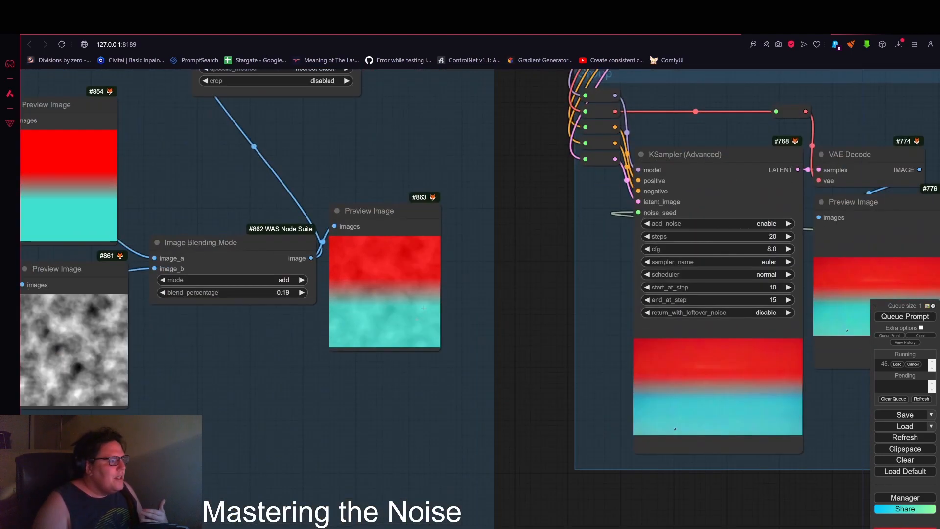
{"action": "scroll", "coordinate": [394, 300], "scroll_direction": "up", "scroll_amount": 5}
{"action": "scroll", "coordinate": [365, 270], "scroll_direction": "down", "scroll_amount": 6}
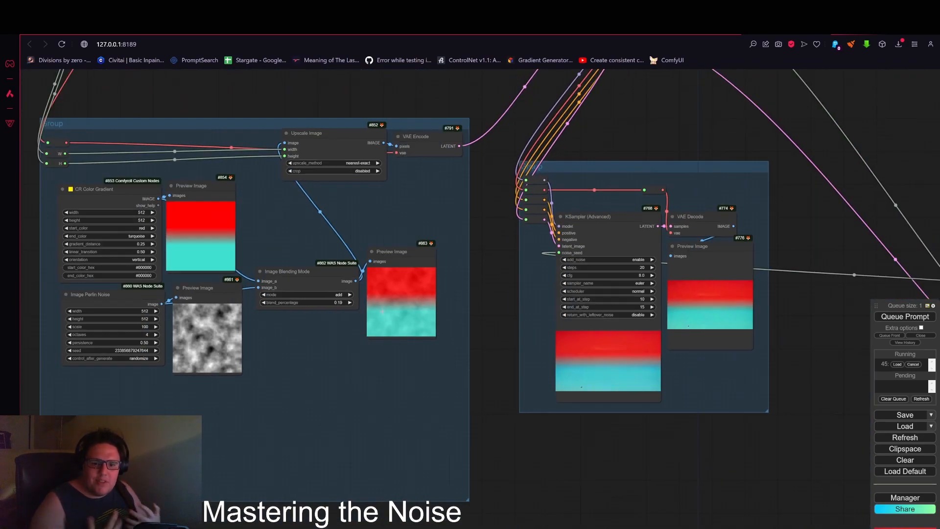
{"action": "scroll", "coordinate": [563, 431], "scroll_direction": "down", "scroll_amount": 2}
{"action": "left_click_drag", "start_coordinate": [563, 432], "coordinate": [306, 397]}
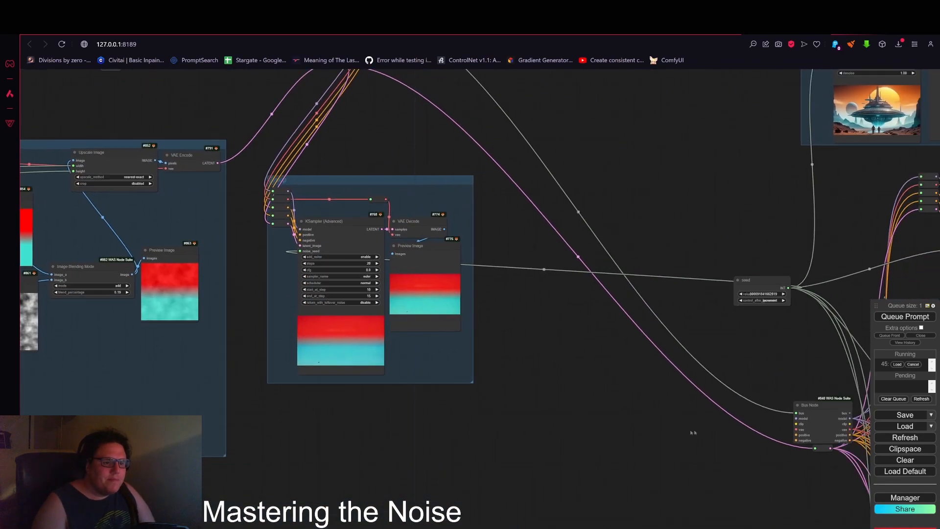
{"action": "scroll", "coordinate": [695, 433], "scroll_direction": "down", "scroll_amount": 2}
{"action": "left_click_drag", "start_coordinate": [715, 445], "coordinate": [470, 368]}
{"action": "left_click_drag", "start_coordinate": [488, 446], "coordinate": [295, 327]}
{"action": "mouse_move", "coordinate": [819, 357]}
{"action": "left_mouse_down"}
{"action": "mouse_move", "coordinate": [818, 114]}
{"action": "mouse_move", "coordinate": [840, 297]}
{"action": "left_mouse_up"}
{"action": "scroll", "coordinate": [842, 171], "scroll_direction": "down", "scroll_amount": 3}
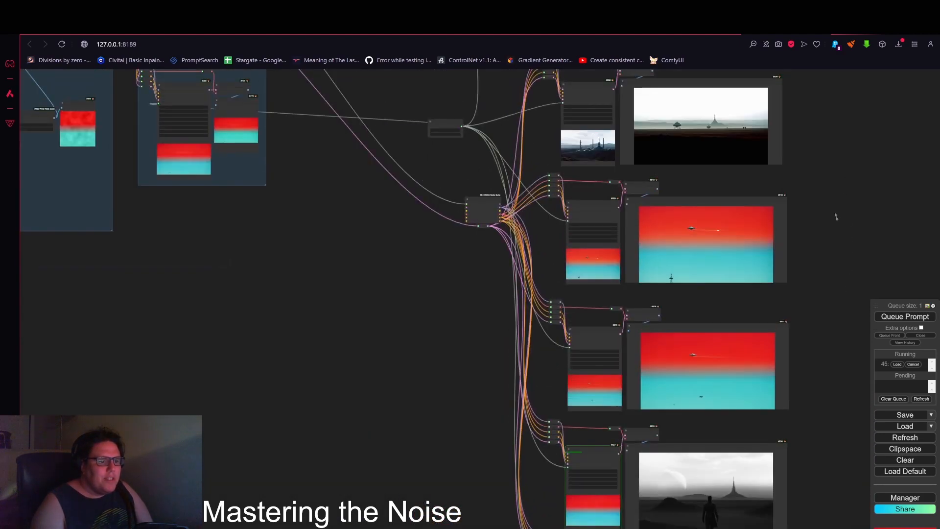
{"action": "left_click_drag", "start_coordinate": [837, 159], "coordinate": [819, 250]}
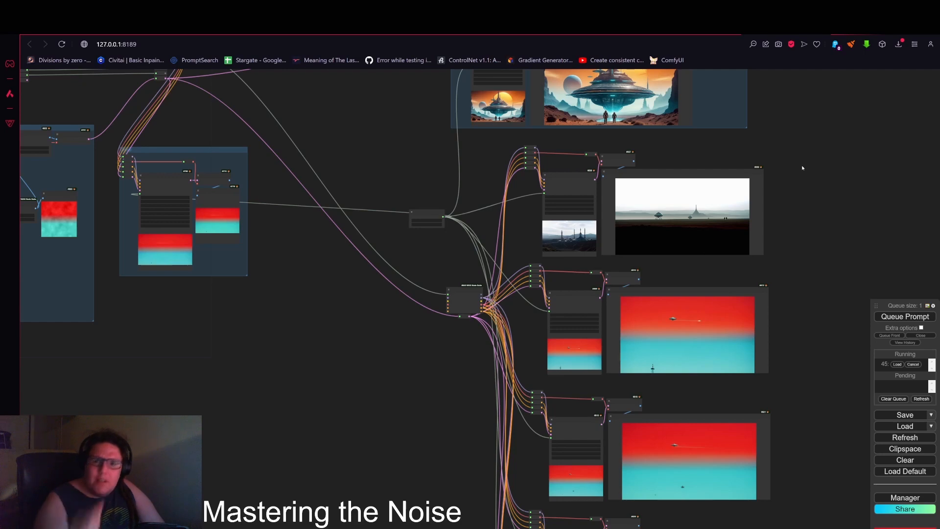
{"action": "left_click_drag", "start_coordinate": [803, 163], "coordinate": [802, 216]}
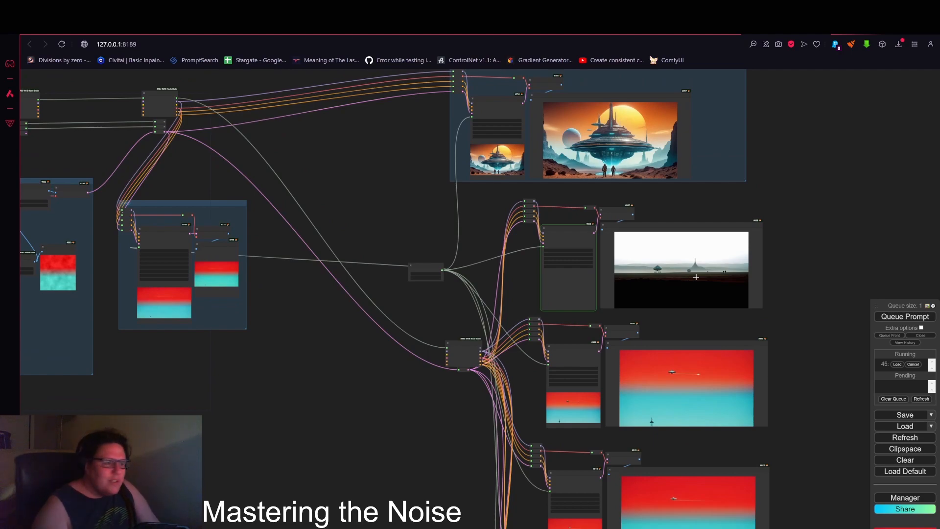
Step: Add a Swap Color Mode node fed by the blended image, with a Preview Image, and arrange them in the noise group
{"action": "left_click_drag", "start_coordinate": [342, 379], "coordinate": [603, 418]}
{"action": "scroll", "coordinate": [539, 332], "scroll_direction": "up", "scroll_amount": 4}
{"action": "left_click_drag", "start_coordinate": [484, 352], "coordinate": [732, 384]}
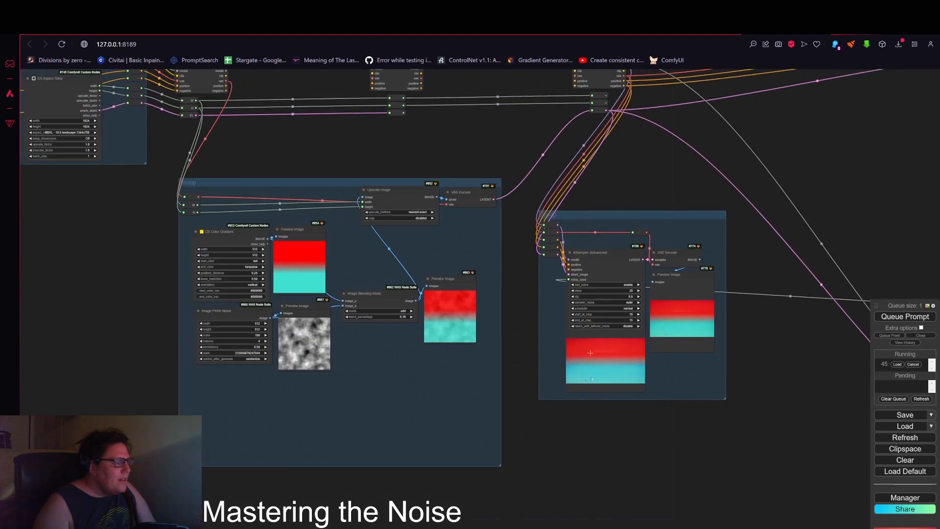
{"action": "left_click_drag", "start_coordinate": [654, 219], "coordinate": [815, 231]}
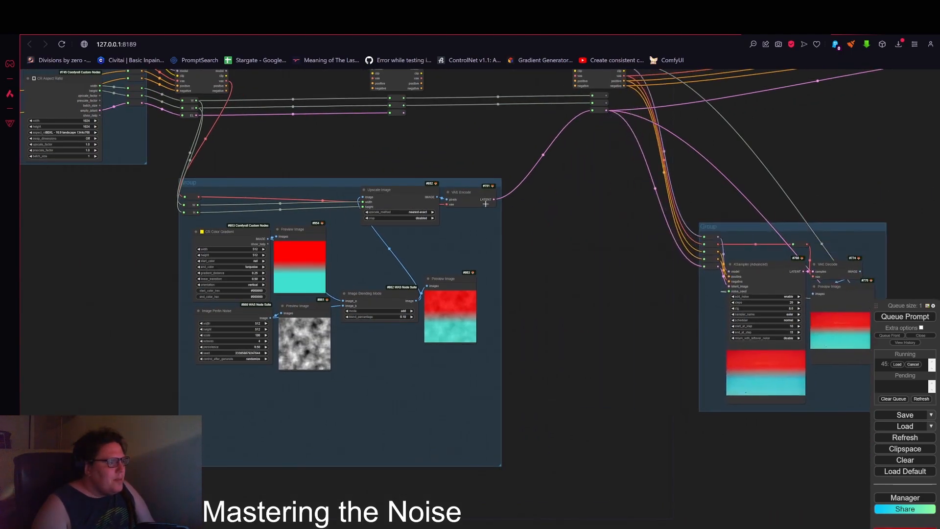
{"action": "scroll", "coordinate": [447, 238], "scroll_direction": "up", "scroll_amount": 1}
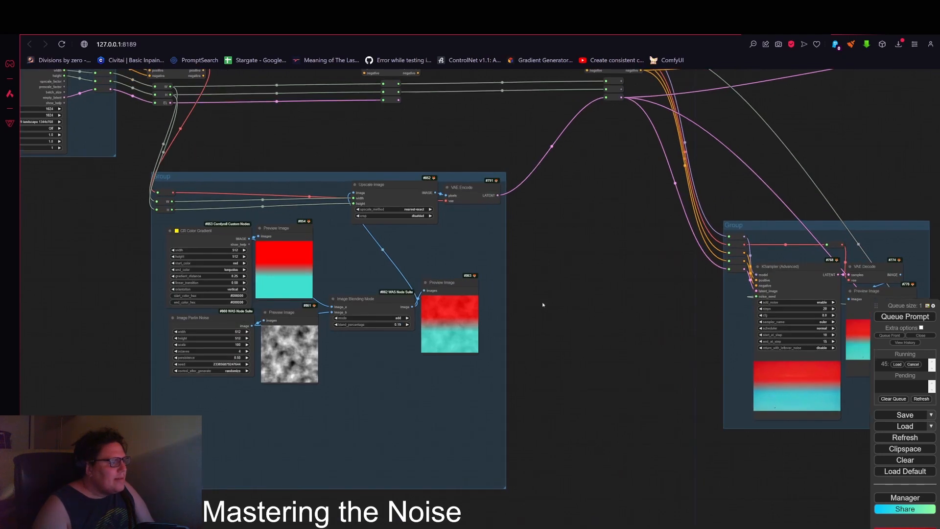
{"action": "double_click", "coordinate": [534, 277]}
{"action": "type", "text": "gr"}
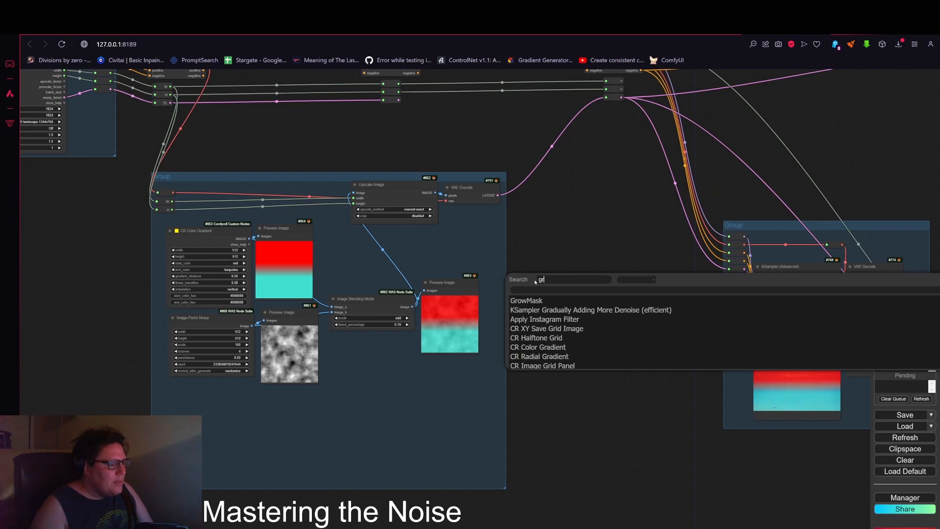
{"action": "type", "text": "e"}
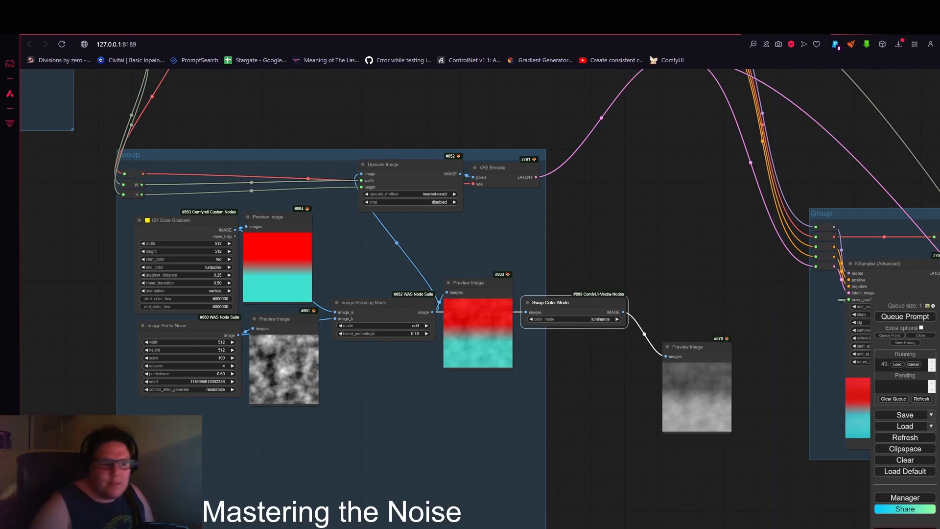
{"action": "left_click_drag", "start_coordinate": [693, 347], "coordinate": [675, 284]}
{"action": "left_click_drag", "start_coordinate": [575, 302], "coordinate": [333, 349]}
{"action": "left_click_drag", "start_coordinate": [692, 284], "coordinate": [569, 284]}
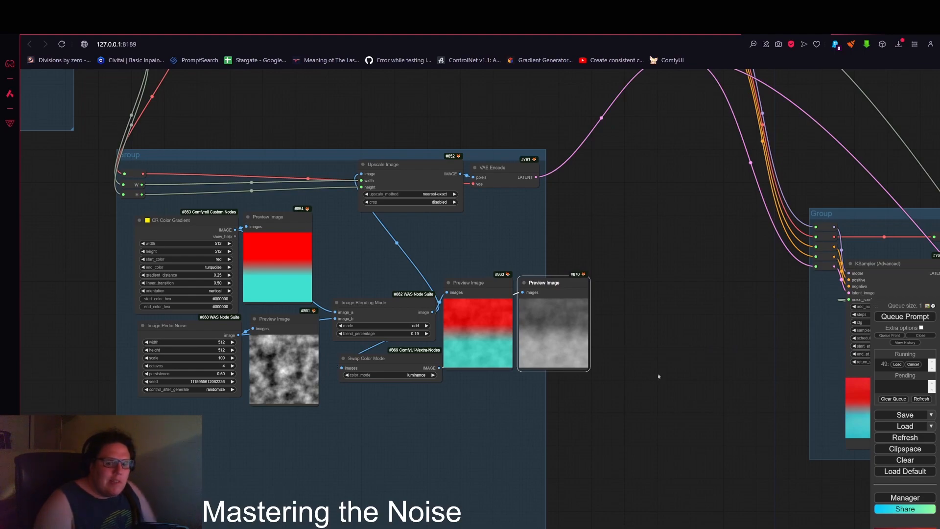
Step: Move the Swap Color Mode preview node beside the upper KSampler group
{"action": "scroll", "coordinate": [459, 359], "scroll_direction": "down", "scroll_amount": 7}
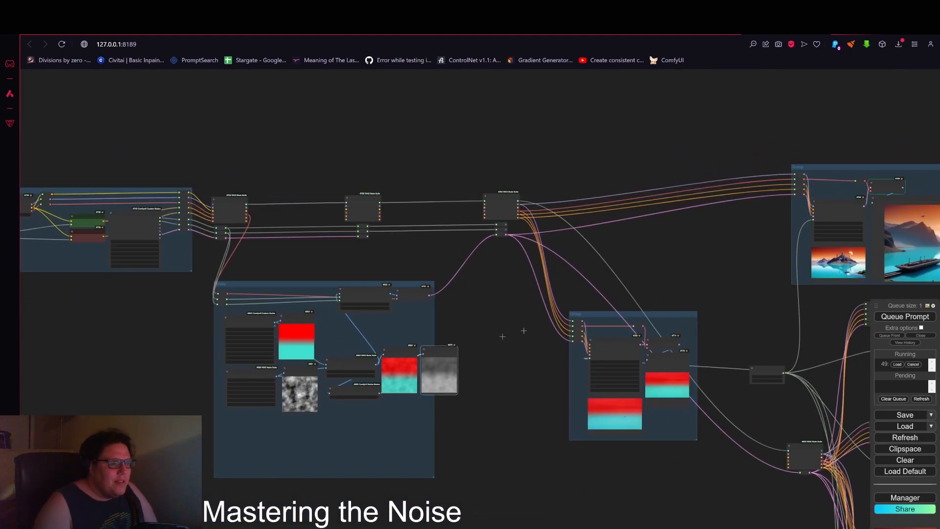
{"action": "left_click_drag", "start_coordinate": [446, 348], "coordinate": [769, 214]}
{"action": "left_click_drag", "start_coordinate": [736, 277], "coordinate": [353, 334]}
{"action": "scroll", "coordinate": [502, 333], "scroll_direction": "up", "scroll_amount": 7}
{"action": "scroll", "coordinate": [378, 261], "scroll_direction": "up", "scroll_amount": 3}
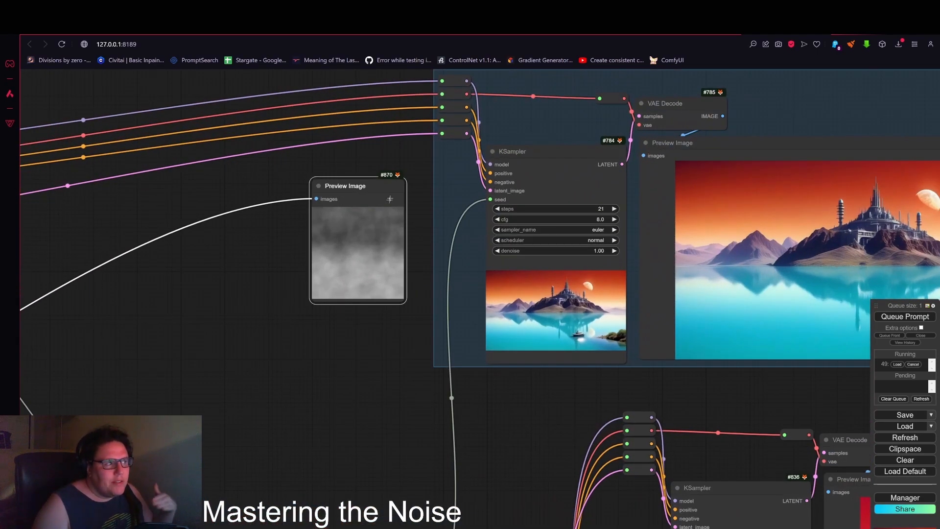
{"action": "left_click_drag", "start_coordinate": [389, 199], "coordinate": [421, 190]}
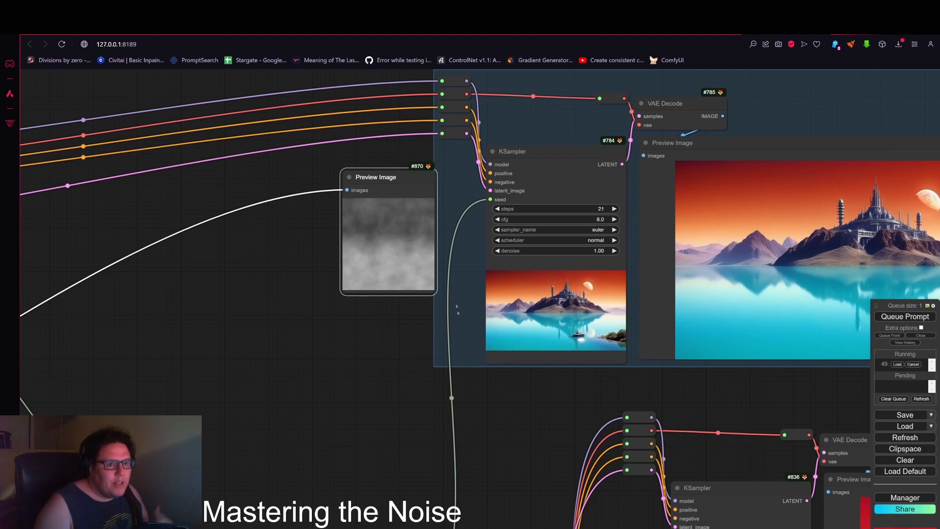
{"action": "scroll", "coordinate": [419, 365], "scroll_direction": "down", "scroll_amount": 3}
{"action": "left_click_drag", "start_coordinate": [400, 356], "coordinate": [449, 353]}
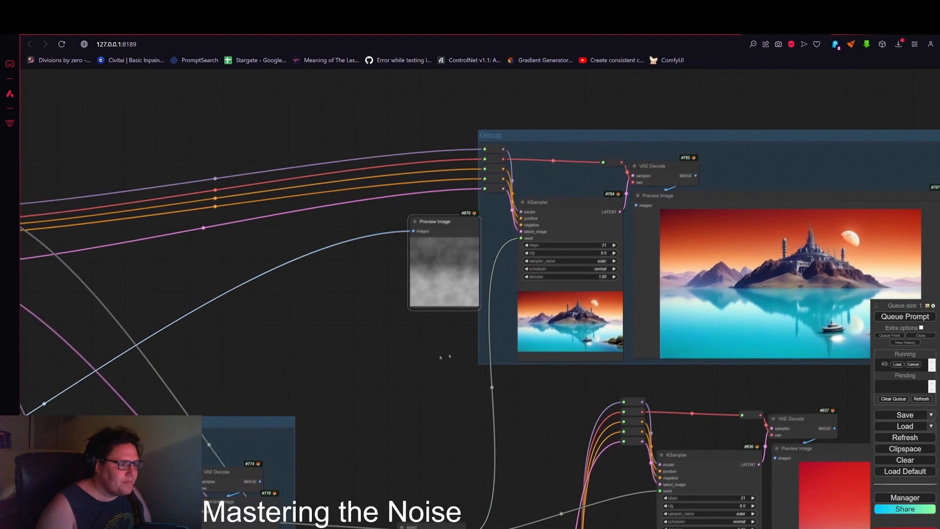
{"action": "scroll", "coordinate": [514, 402], "scroll_direction": "down", "scroll_amount": 3}
Step: In the CR Color Gradient node, set start_color to maroon and end_color to darkgray
{"action": "left_click_drag", "start_coordinate": [294, 416], "coordinate": [614, 312]}
{"action": "left_click_drag", "start_coordinate": [344, 354], "coordinate": [607, 302]}
{"action": "scroll", "coordinate": [294, 282], "scroll_direction": "up", "scroll_amount": 7}
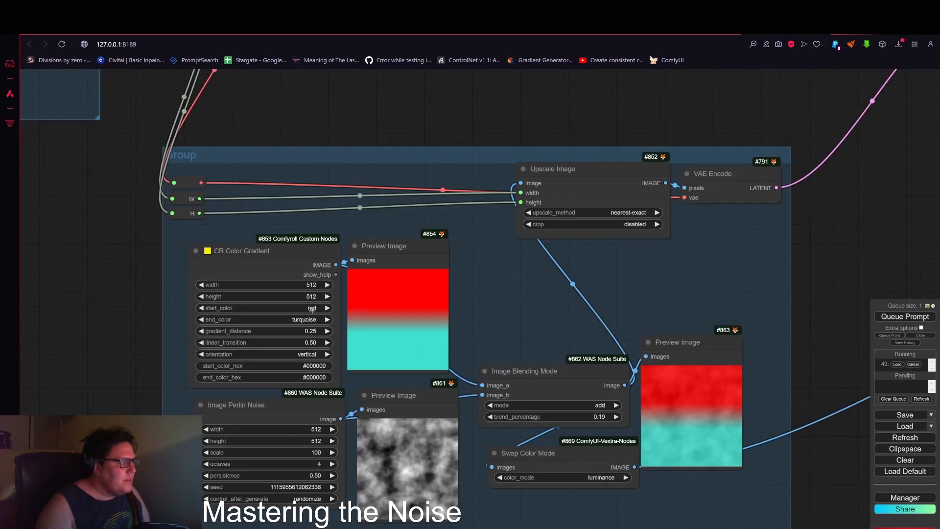
{"action": "left_click", "coordinate": [306, 308]}
{"action": "left_click", "coordinate": [316, 298]}
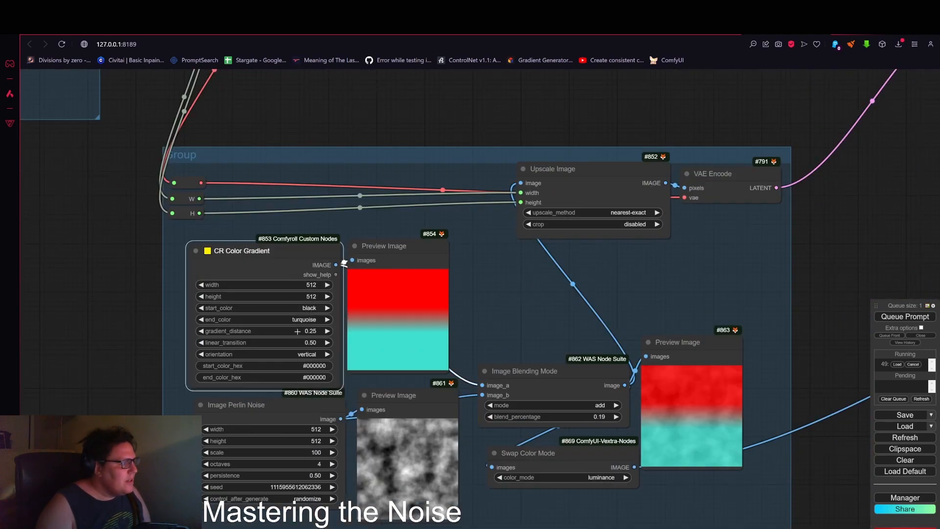
{"action": "left_click", "coordinate": [302, 308]}
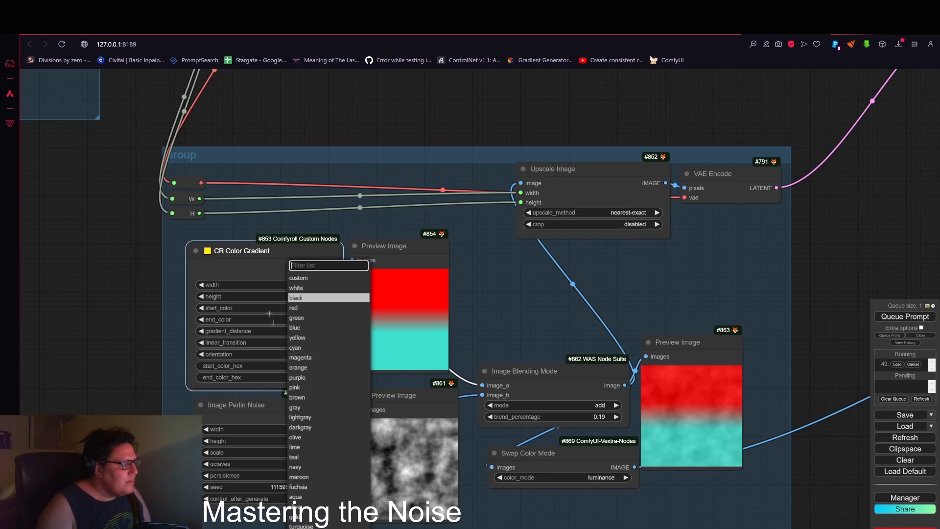
{"action": "left_click", "coordinate": [300, 427]}
{"action": "left_click", "coordinate": [295, 307]}
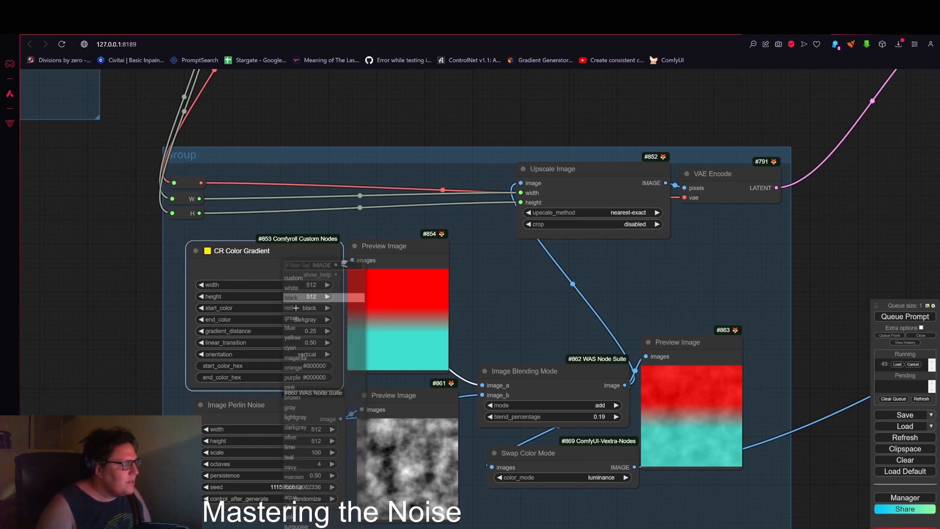
{"action": "left_click", "coordinate": [298, 418]}
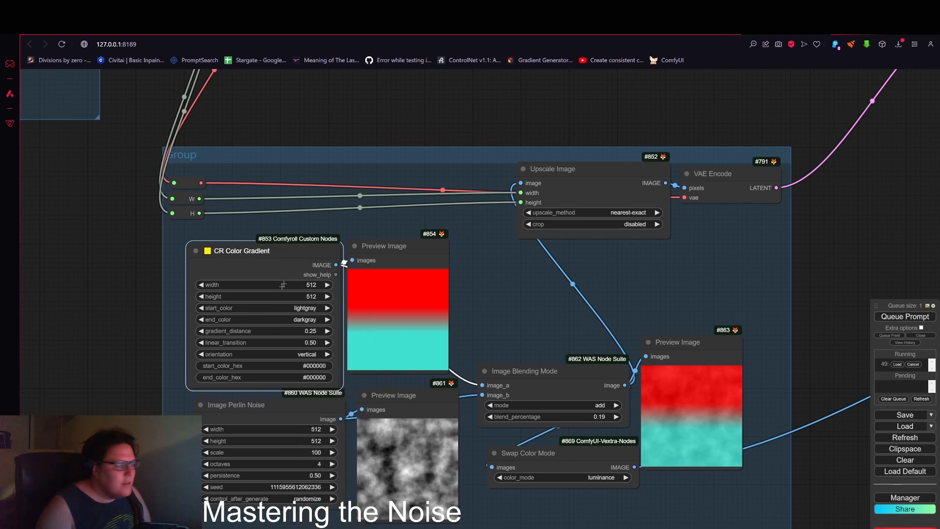
{"action": "left_click", "coordinate": [283, 307]}
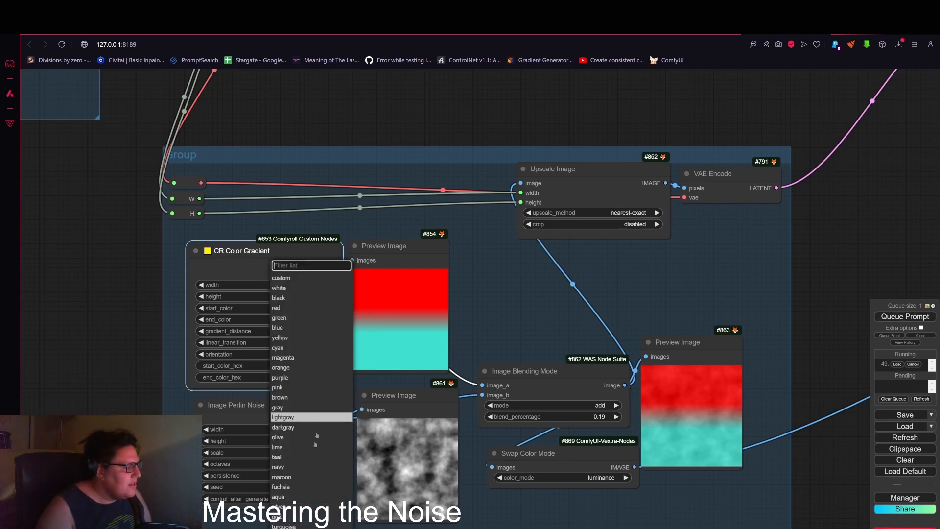
{"action": "left_click", "coordinate": [283, 477]}
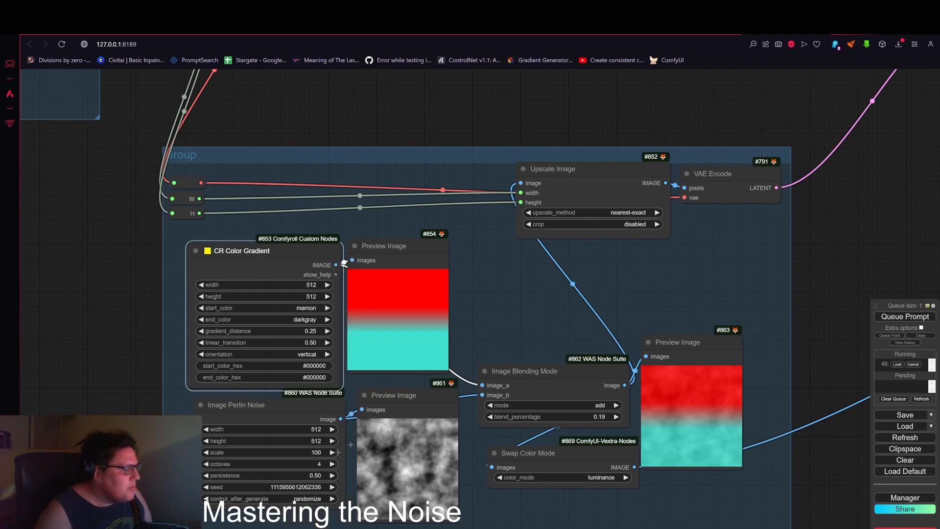
Step: Queue the prompt to generate with the maroon-to-darkgray gradient
{"action": "scroll", "coordinate": [780, 285], "scroll_direction": "down", "scroll_amount": 1}
{"action": "left_click_drag", "start_coordinate": [786, 280], "coordinate": [622, 263]}
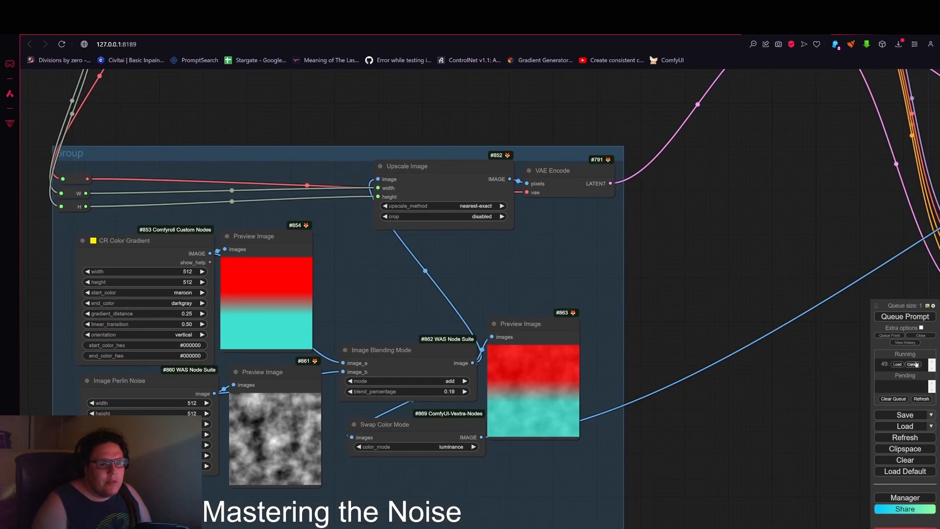
{"action": "left_click_drag", "start_coordinate": [809, 272], "coordinate": [772, 316]}
{"action": "left_click", "coordinate": [896, 316]}
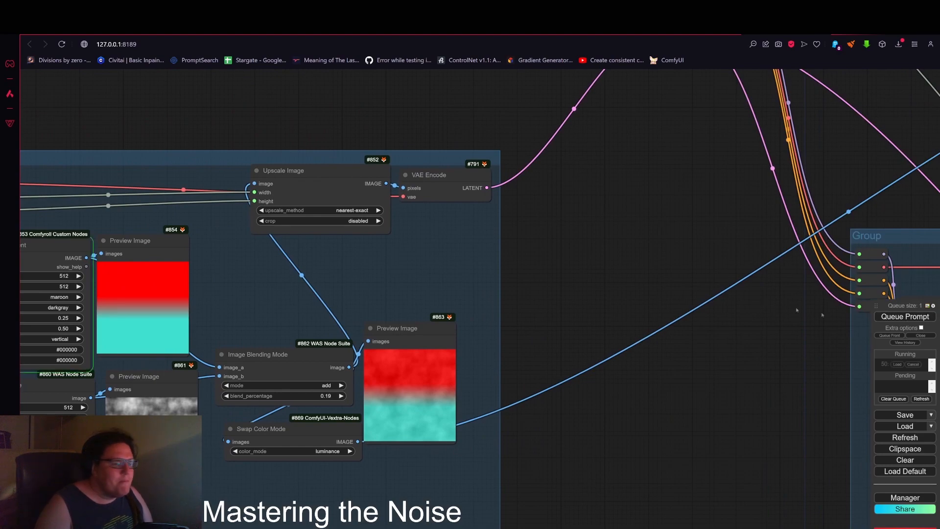
Step: Pan across the noise group and KSampler nodes to examine the new gradient and sampler outputs
{"action": "scroll", "coordinate": [636, 258], "scroll_direction": "down", "scroll_amount": 4}
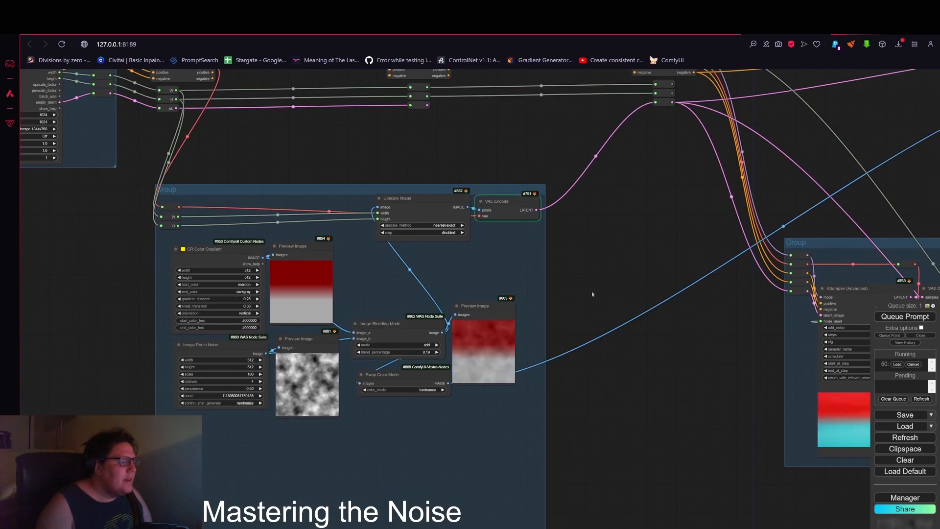
{"action": "left_click_drag", "start_coordinate": [618, 254], "coordinate": [398, 281]}
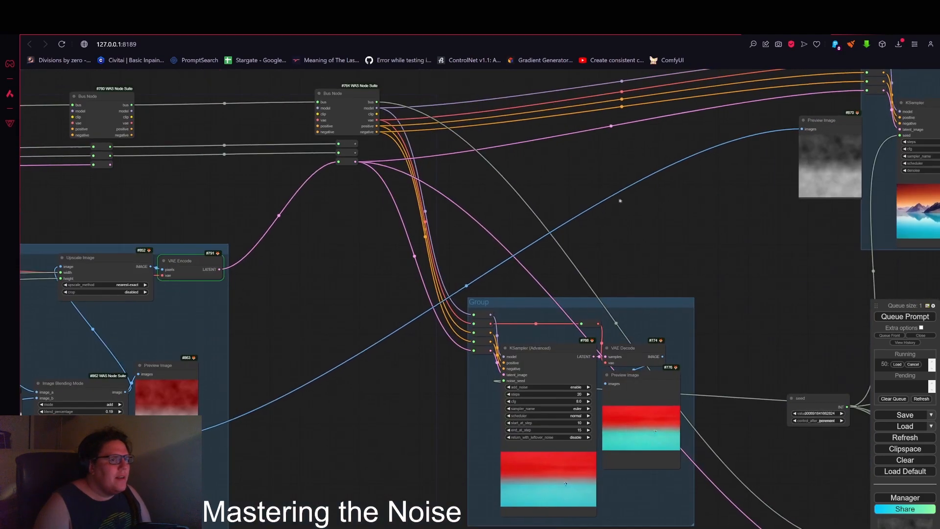
{"action": "left_click_drag", "start_coordinate": [705, 172], "coordinate": [321, 276]}
{"action": "left_click_drag", "start_coordinate": [347, 339], "coordinate": [389, 246]}
{"action": "scroll", "coordinate": [389, 246], "scroll_direction": "down", "scroll_amount": 1}
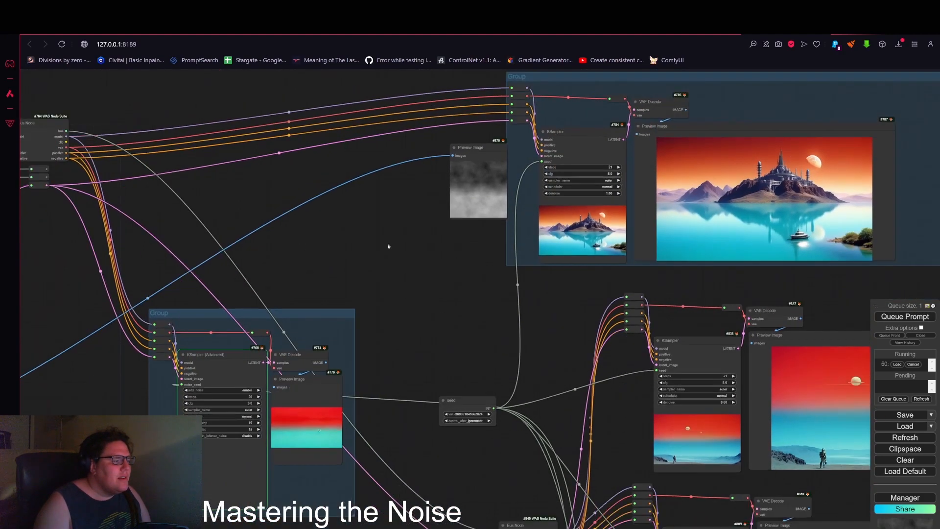
{"action": "scroll", "coordinate": [389, 246], "scroll_direction": "down", "scroll_amount": 1}
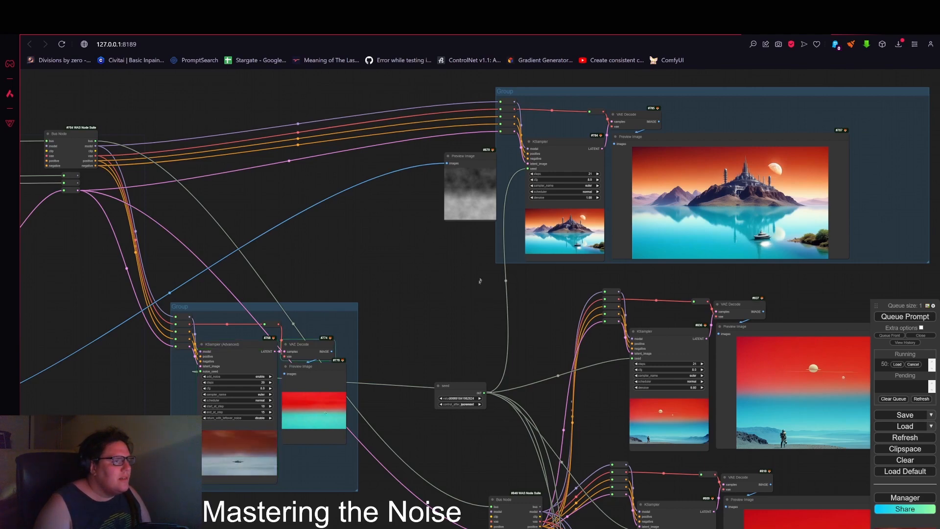
{"action": "left_click_drag", "start_coordinate": [308, 465], "coordinate": [482, 369]}
{"action": "scroll", "coordinate": [411, 372], "scroll_direction": "up", "scroll_amount": 15}
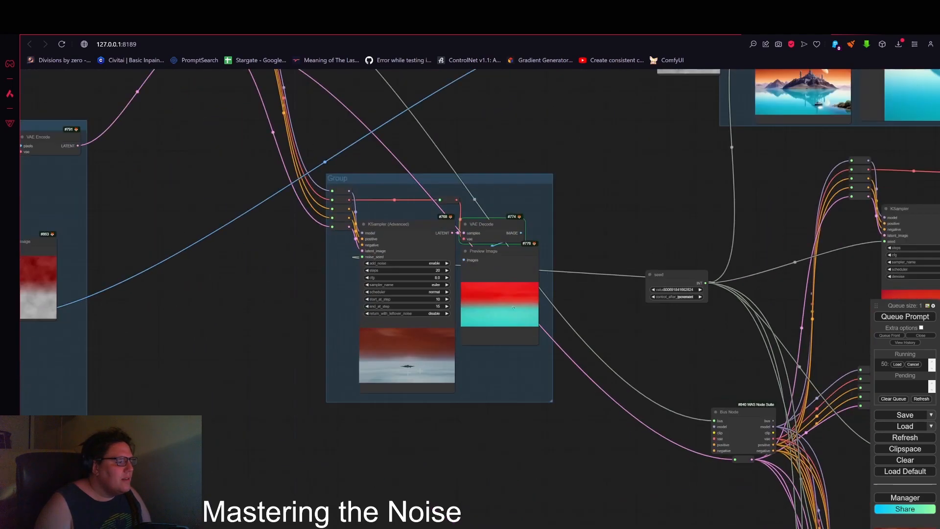
Step: Reposition the Perlin noise and gradient preview nodes next to the upper KSampler group
{"action": "scroll", "coordinate": [392, 363], "scroll_direction": "down", "scroll_amount": 14}
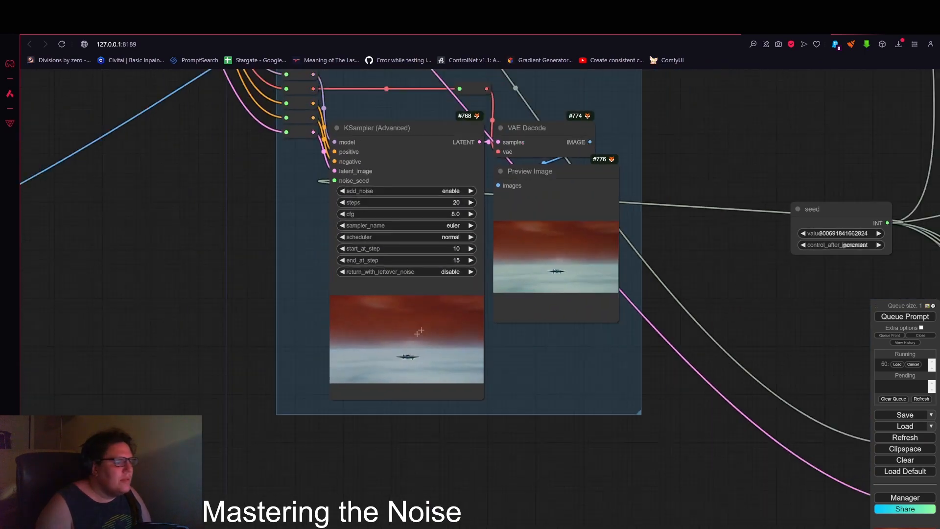
{"action": "left_click_drag", "start_coordinate": [655, 104], "coordinate": [410, 324]}
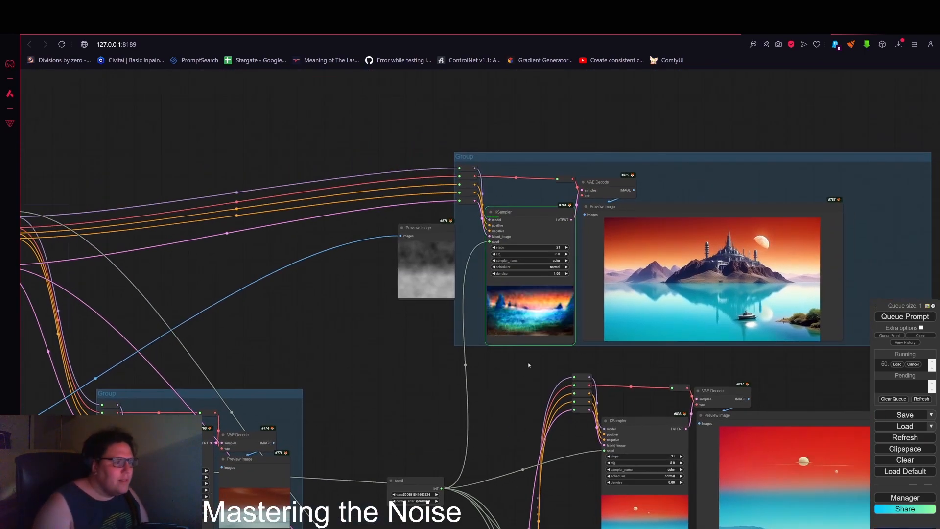
{"action": "scroll", "coordinate": [511, 368], "scroll_direction": "up", "scroll_amount": 3}
{"action": "scroll", "coordinate": [512, 367], "scroll_direction": "up", "scroll_amount": 4}
{"action": "left_click_drag", "start_coordinate": [511, 367], "coordinate": [510, 436]}
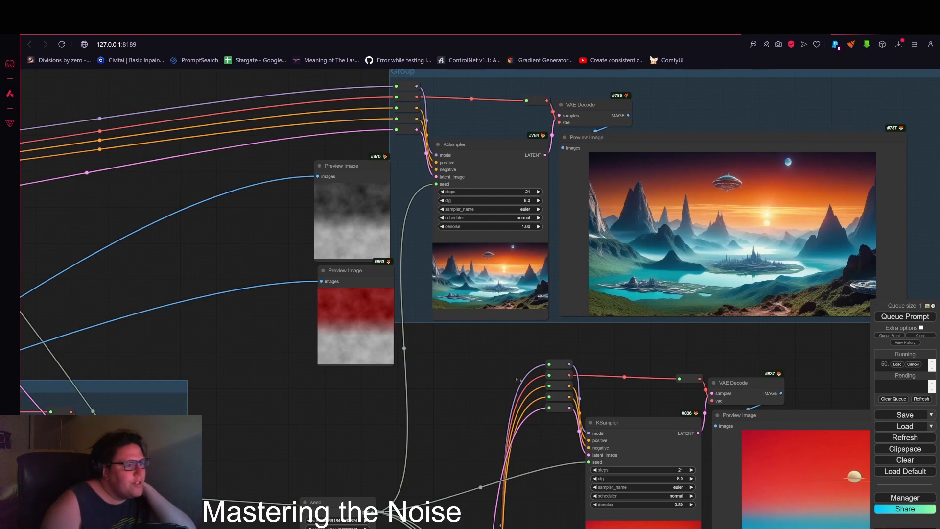
{"action": "left_click_drag", "start_coordinate": [464, 380], "coordinate": [475, 437]}
{"action": "left_click_drag", "start_coordinate": [369, 229], "coordinate": [369, 212]}
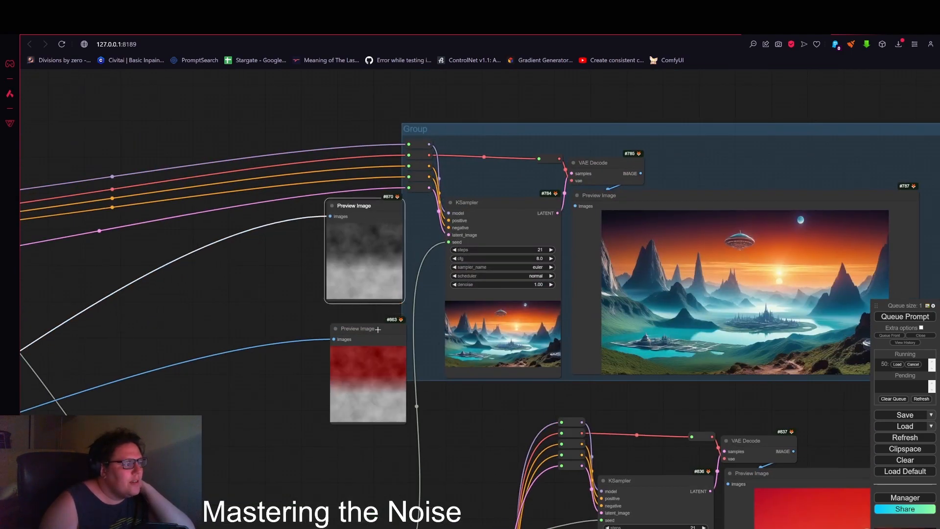
{"action": "left_click_drag", "start_coordinate": [378, 329], "coordinate": [374, 311]}
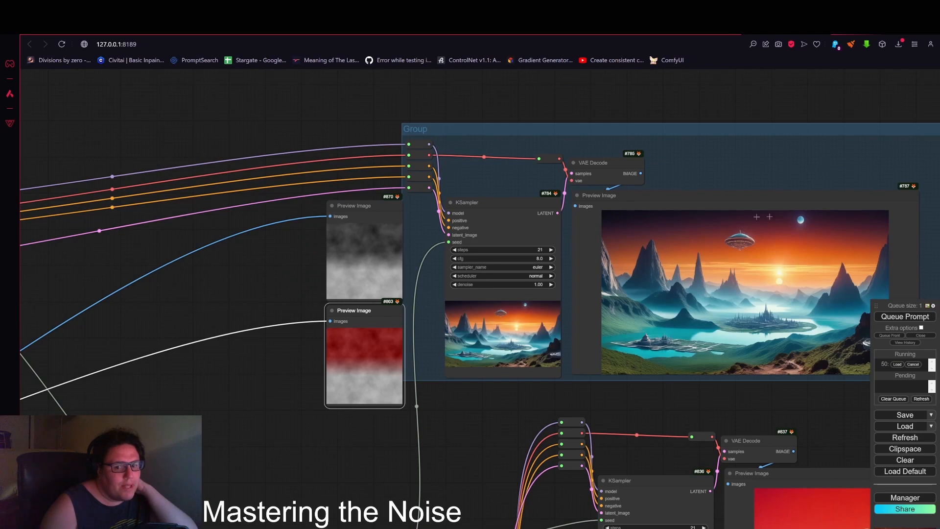
Step: Move the two noise preview nodes out of the upper KSampler group back into the noise group
{"action": "scroll", "coordinate": [367, 335], "scroll_direction": "down", "scroll_amount": 3}
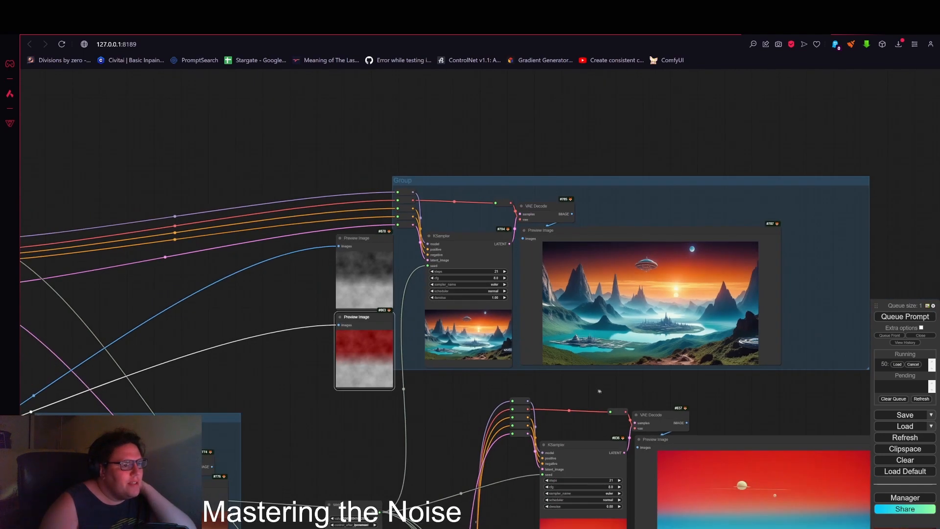
{"action": "scroll", "coordinate": [599, 391], "scroll_direction": "down", "scroll_amount": 3}
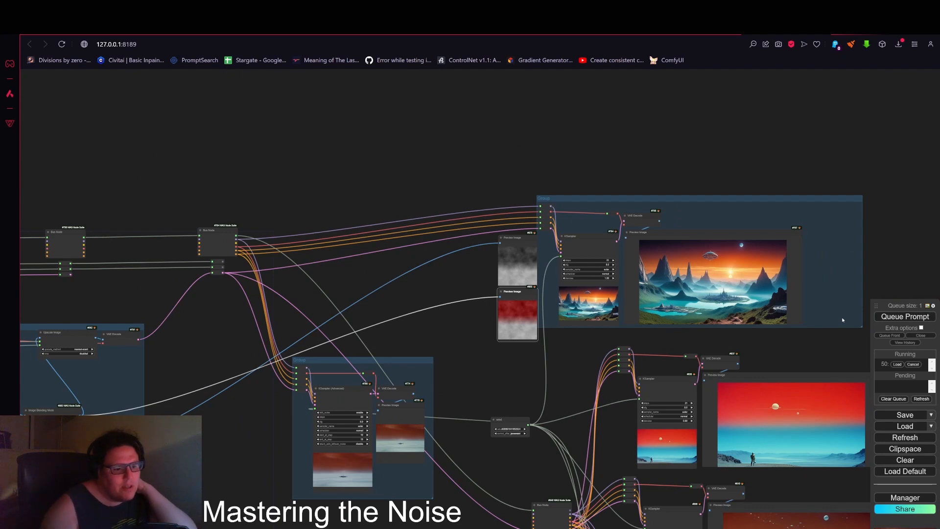
{"action": "left_click_drag", "start_coordinate": [556, 326], "coordinate": [567, 295]}
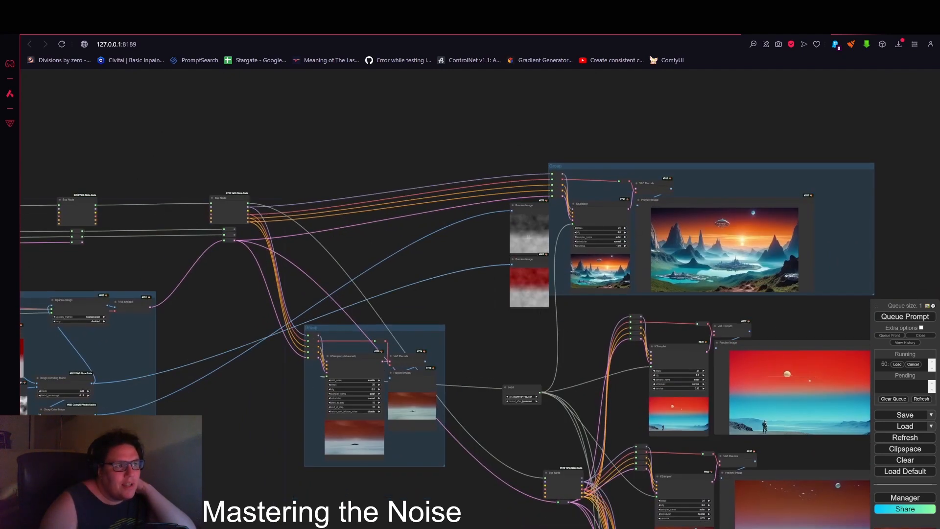
{"action": "scroll", "coordinate": [528, 237], "scroll_direction": "up", "scroll_amount": 8}
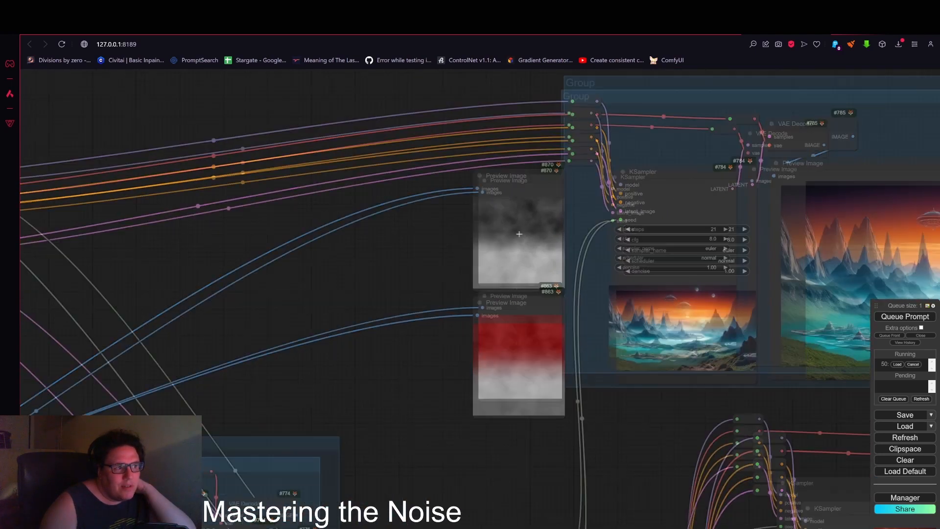
{"action": "scroll", "coordinate": [519, 234], "scroll_direction": "down", "scroll_amount": 3}
{"action": "scroll", "coordinate": [480, 285], "scroll_direction": "down", "scroll_amount": 3}
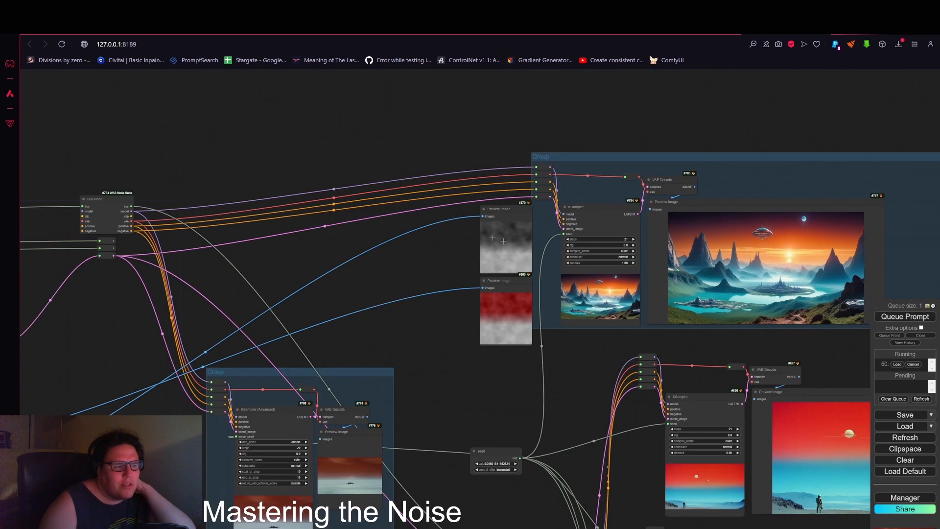
{"action": "left_click_drag", "start_coordinate": [520, 209], "coordinate": [510, 204]}
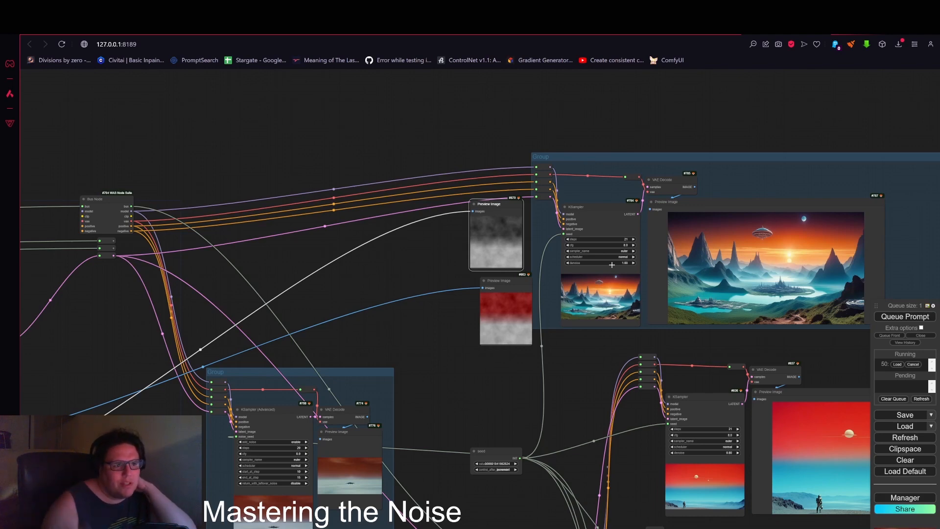
{"action": "left_click_drag", "start_coordinate": [505, 229], "coordinate": [496, 316]}
{"action": "left_click_drag", "start_coordinate": [441, 216], "coordinate": [413, 278]}
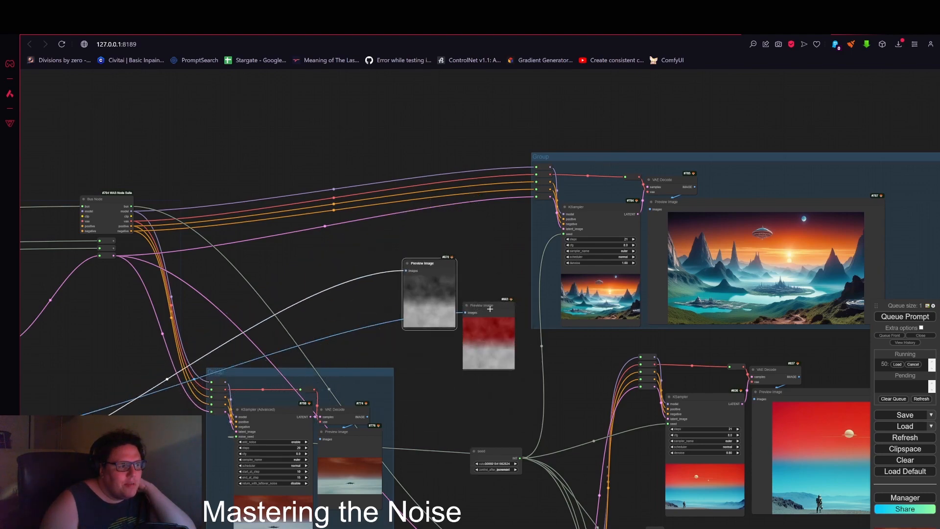
{"action": "left_click_drag", "start_coordinate": [489, 309], "coordinate": [474, 371]}
{"action": "left_click_drag", "start_coordinate": [419, 262], "coordinate": [444, 251]}
{"action": "scroll", "coordinate": [357, 273], "scroll_direction": "down", "scroll_amount": 3}
{"action": "left_click_drag", "start_coordinate": [349, 278], "coordinate": [292, 390]}
{"action": "left_click_drag", "start_coordinate": [722, 297], "coordinate": [300, 287]}
Step: Pan through the KSampler groups to compare their generated images
{"action": "scroll", "coordinate": [457, 355], "scroll_direction": "down", "scroll_amount": 3}
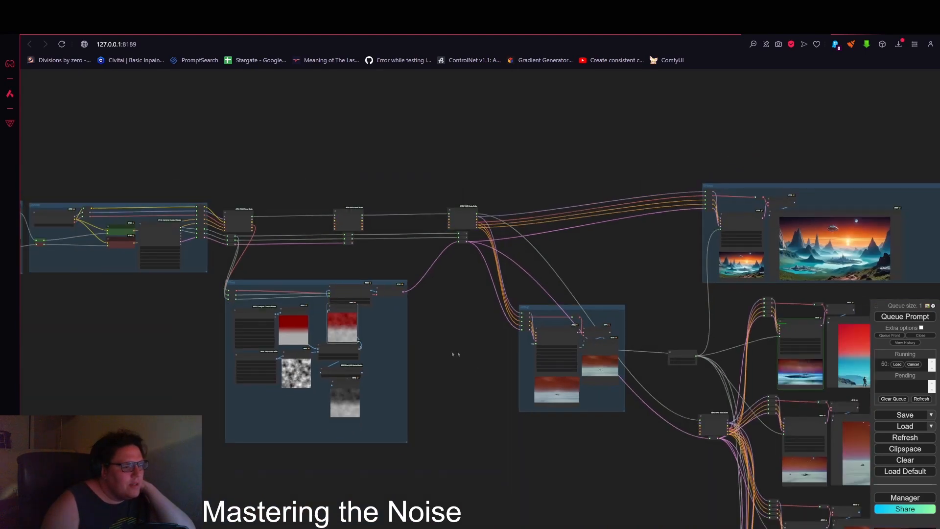
{"action": "left_click_drag", "start_coordinate": [457, 351], "coordinate": [315, 312]}
{"action": "left_click_drag", "start_coordinate": [563, 463], "coordinate": [436, 363]}
{"action": "scroll", "coordinate": [527, 319], "scroll_direction": "up", "scroll_amount": 5}
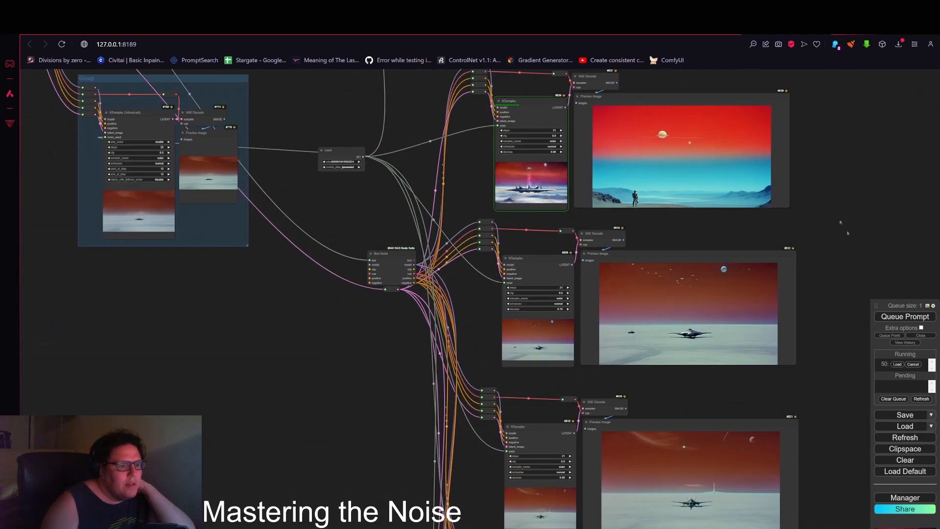
{"action": "left_click_drag", "start_coordinate": [844, 227], "coordinate": [792, 134]}
{"action": "left_click_drag", "start_coordinate": [829, 354], "coordinate": [822, 231]}
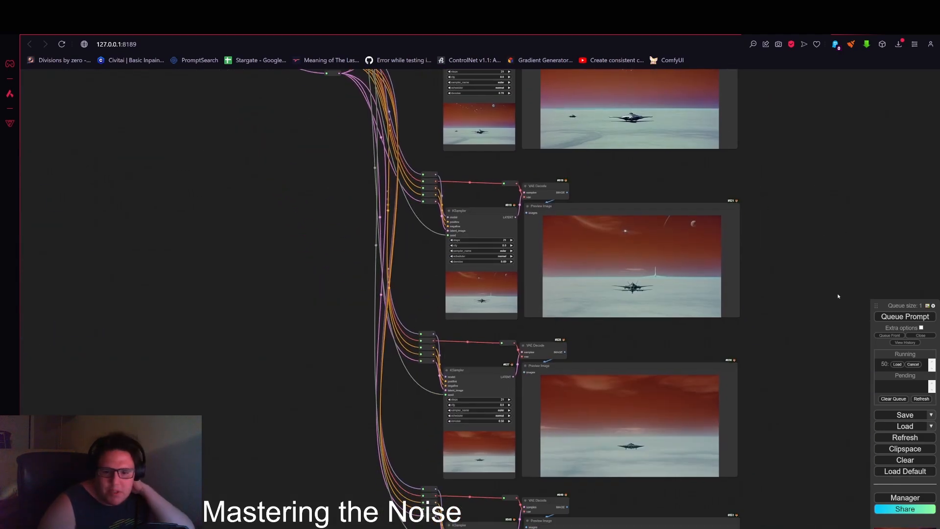
{"action": "left_click_drag", "start_coordinate": [779, 399], "coordinate": [716, 295]}
{"action": "scroll", "coordinate": [586, 370], "scroll_direction": "up", "scroll_amount": 5}
{"action": "scroll", "coordinate": [786, 234], "scroll_direction": "down", "scroll_amount": 5}
{"action": "left_click_drag", "start_coordinate": [807, 81], "coordinate": [789, 346]}
{"action": "left_click_drag", "start_coordinate": [803, 198], "coordinate": [808, 338]}
{"action": "scroll", "coordinate": [429, 289], "scroll_direction": "up", "scroll_amount": 5}
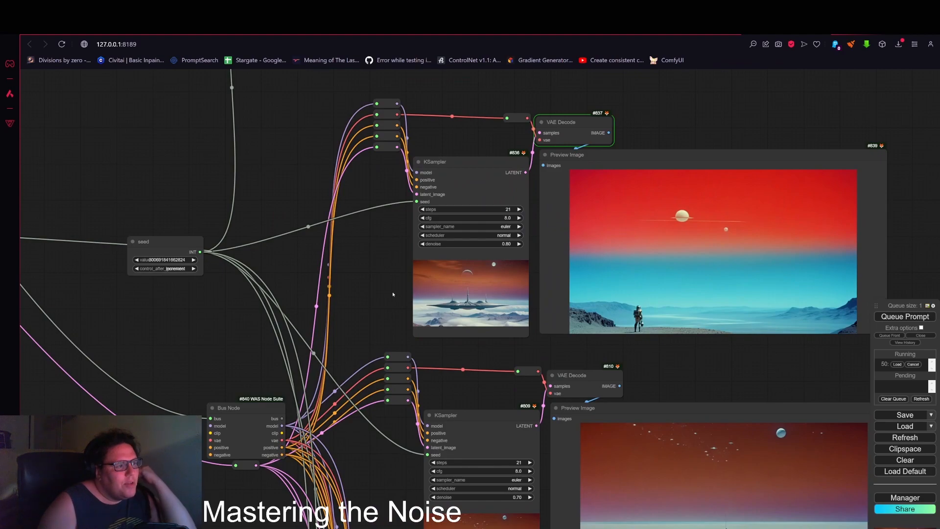
{"action": "scroll", "coordinate": [392, 294], "scroll_direction": "down", "scroll_amount": 5}
{"action": "left_click_drag", "start_coordinate": [353, 295], "coordinate": [758, 242]}
{"action": "left_click_drag", "start_coordinate": [285, 335], "coordinate": [695, 324]}
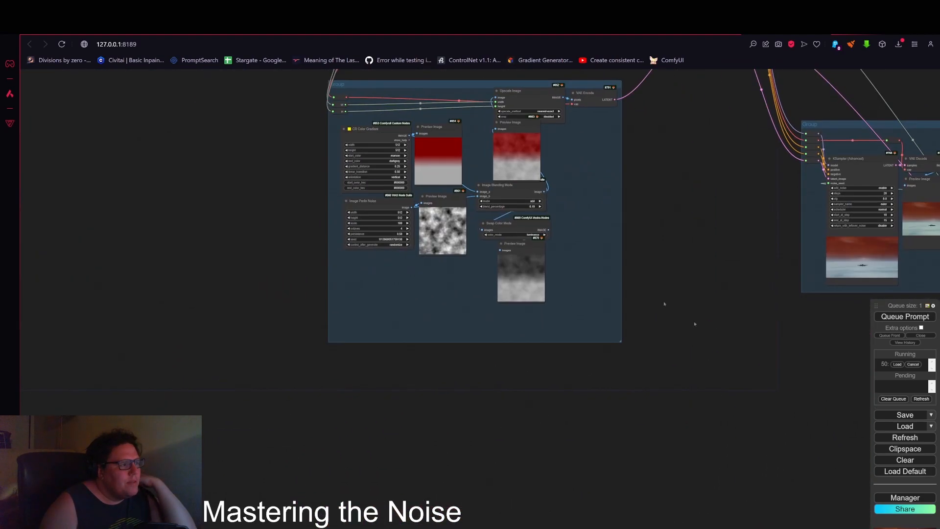
{"action": "scroll", "coordinate": [522, 276], "scroll_direction": "up", "scroll_amount": 15}
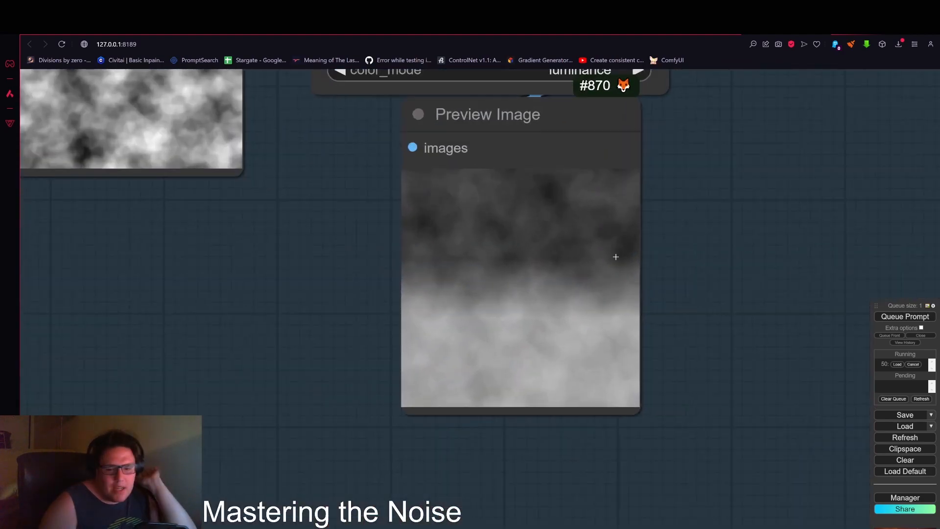
{"action": "left_click_drag", "start_coordinate": [287, 286], "coordinate": [471, 320]}
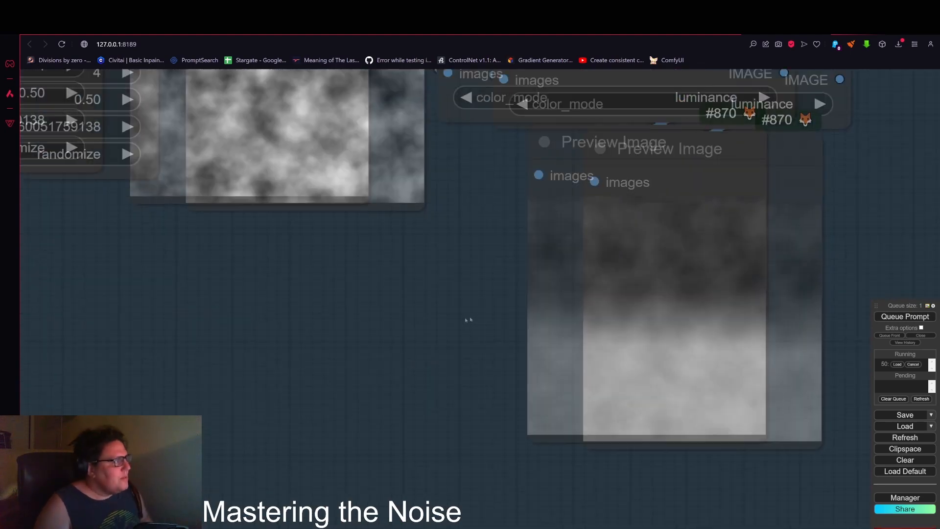
{"action": "scroll", "coordinate": [468, 320], "scroll_direction": "down", "scroll_amount": 8}
{"action": "double_click", "coordinate": [216, 317]}
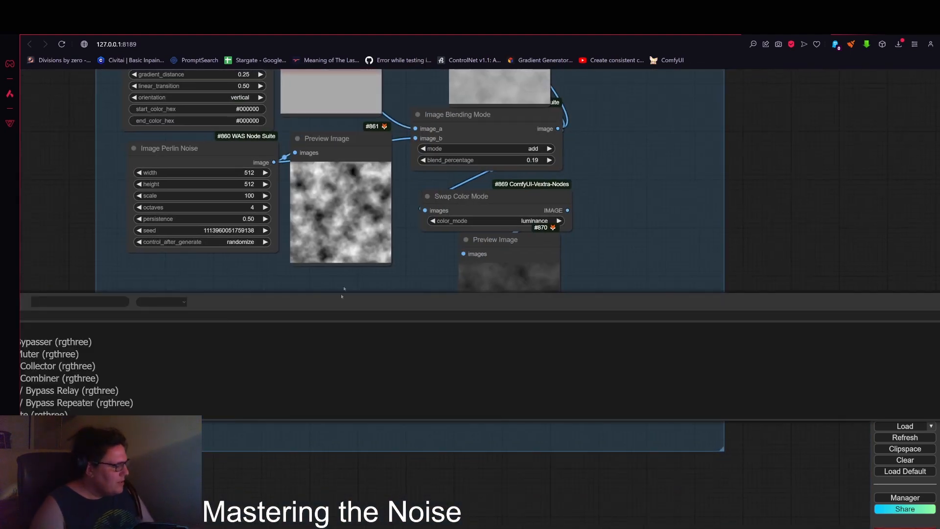
{"action": "double_click", "coordinate": [369, 283]}
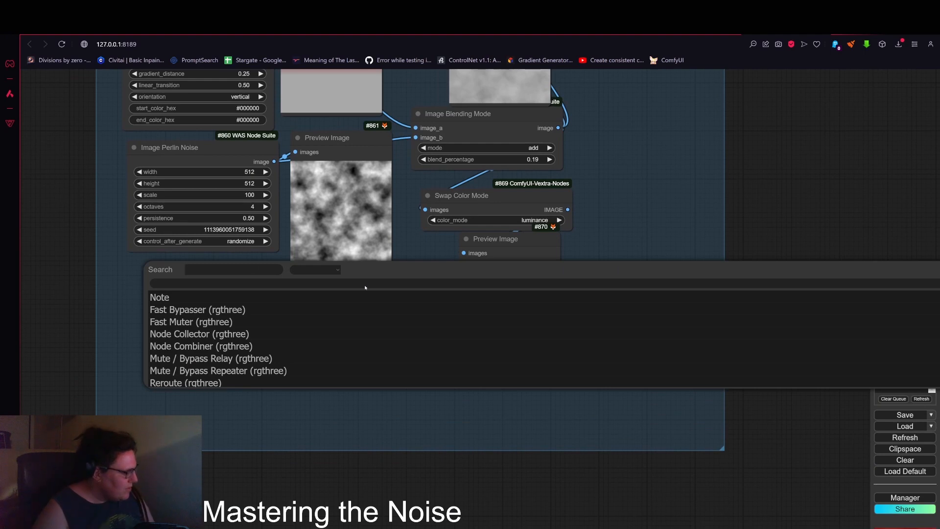
{"action": "type", "text": "gr"}
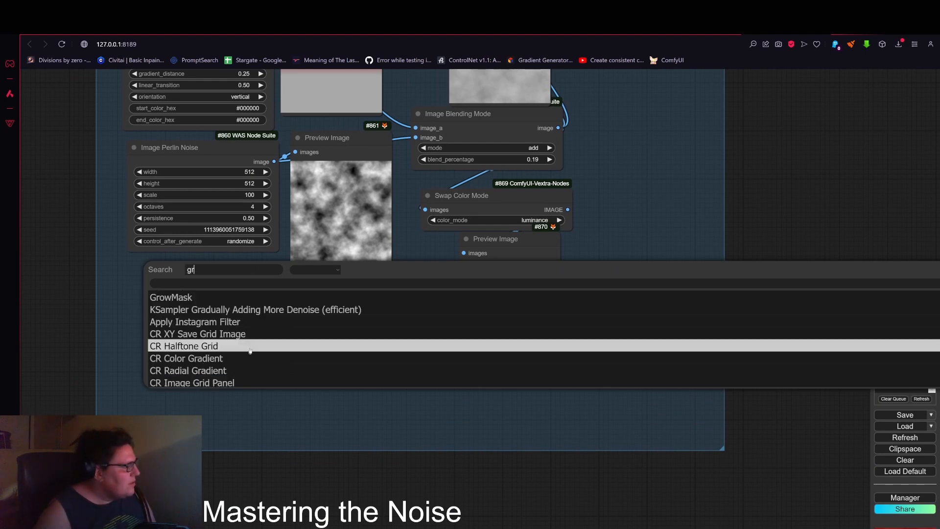
{"action": "scroll", "coordinate": [245, 356], "scroll_direction": "down", "scroll_amount": 5}
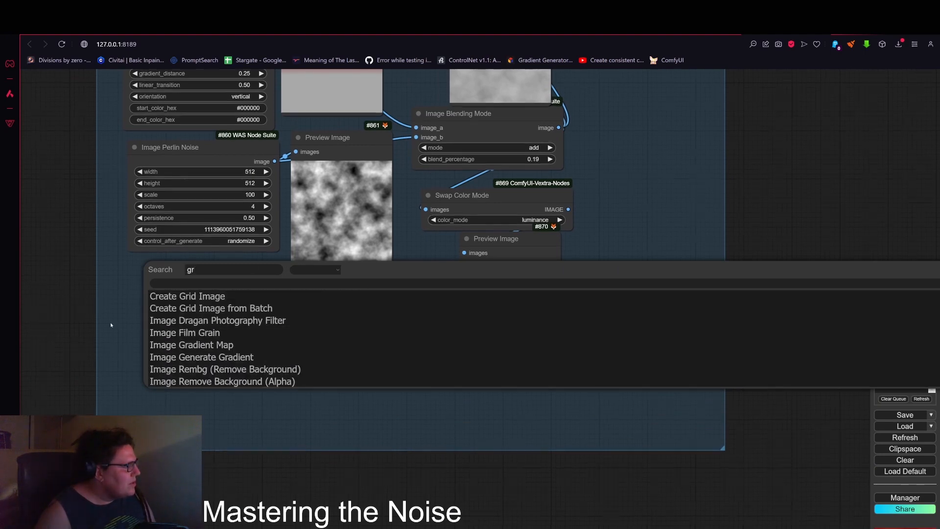
Step: Add a Generate Noise Image node to the noise group below the Image Perlin Noise node
{"action": "double_click", "coordinate": [158, 328]}
{"action": "type", "text": "noise"}
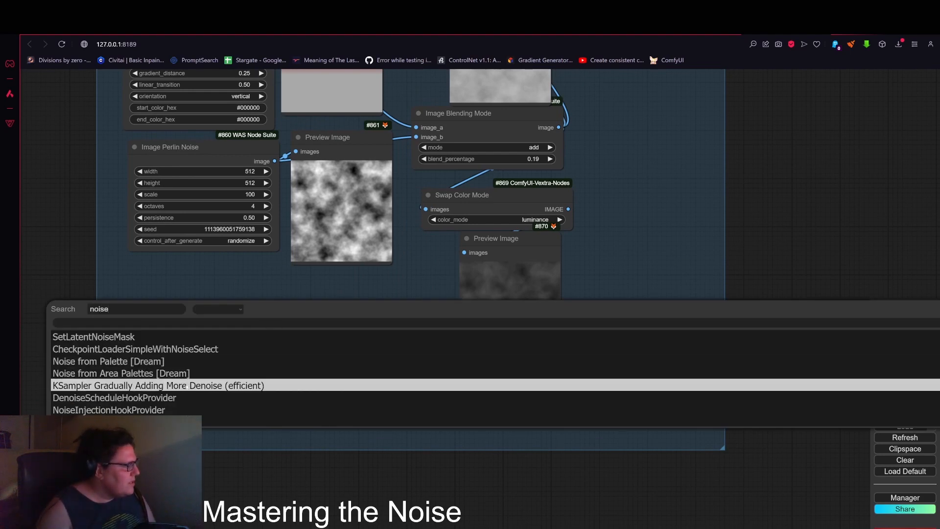
{"action": "scroll", "coordinate": [147, 380], "scroll_direction": "down", "scroll_amount": 3}
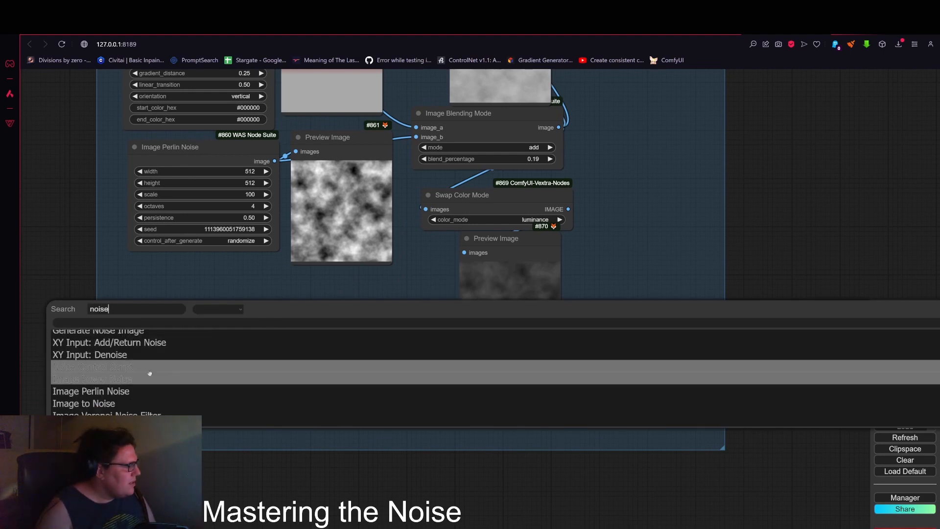
{"action": "scroll", "coordinate": [141, 399], "scroll_direction": "down", "scroll_amount": 1}
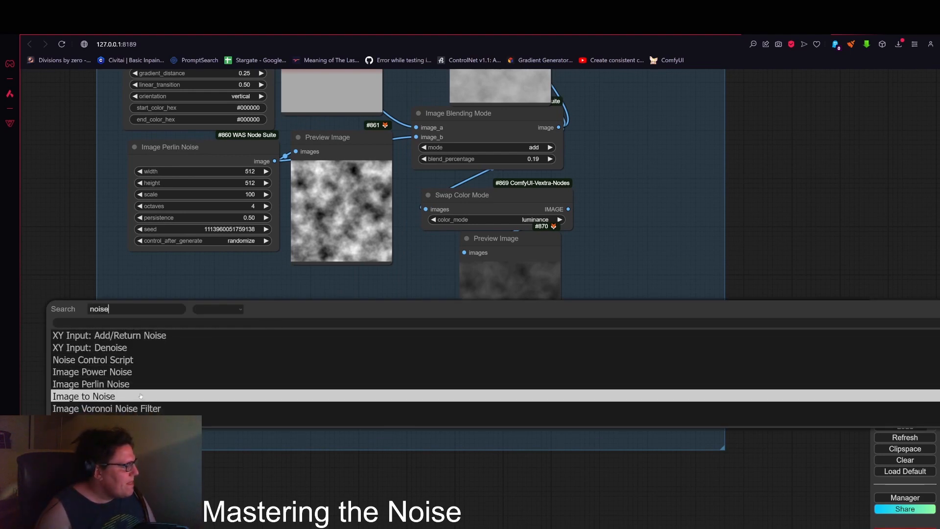
{"action": "scroll", "coordinate": [141, 396], "scroll_direction": "up", "scroll_amount": 2}
{"action": "left_click", "coordinate": [142, 386]}
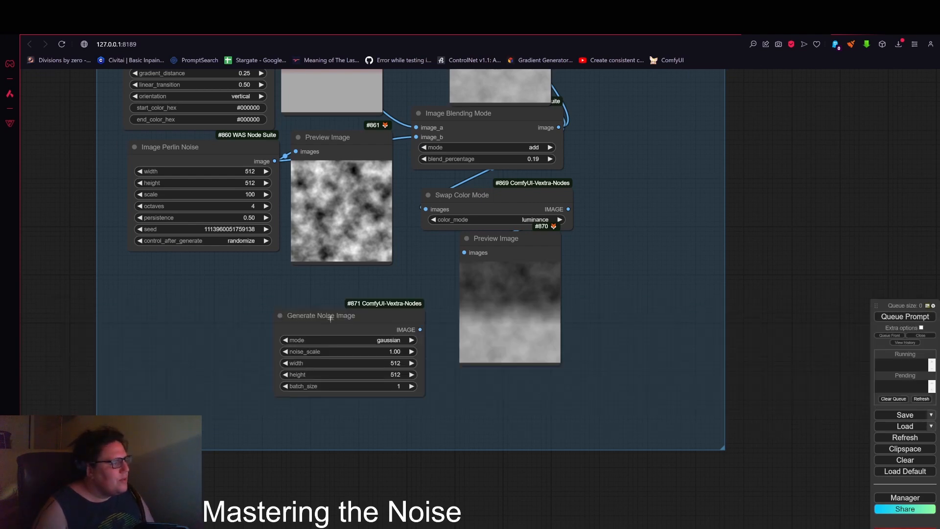
{"action": "left_click_drag", "start_coordinate": [331, 318], "coordinate": [183, 271]}
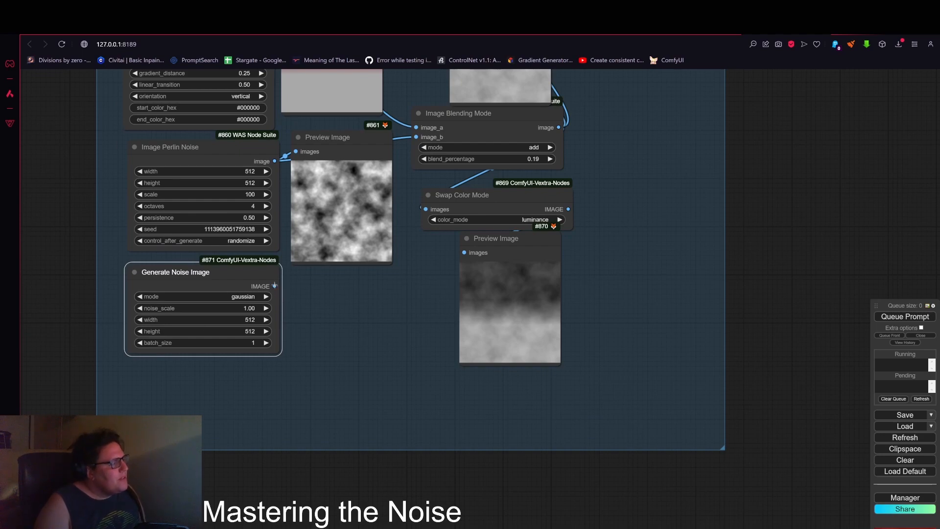
Step: Connect a new Preview Image node to the Generate Noise Image output and queue the prompt
{"action": "left_click_drag", "start_coordinate": [274, 288], "coordinate": [302, 281]}
{"action": "left_click", "coordinate": [328, 343]}
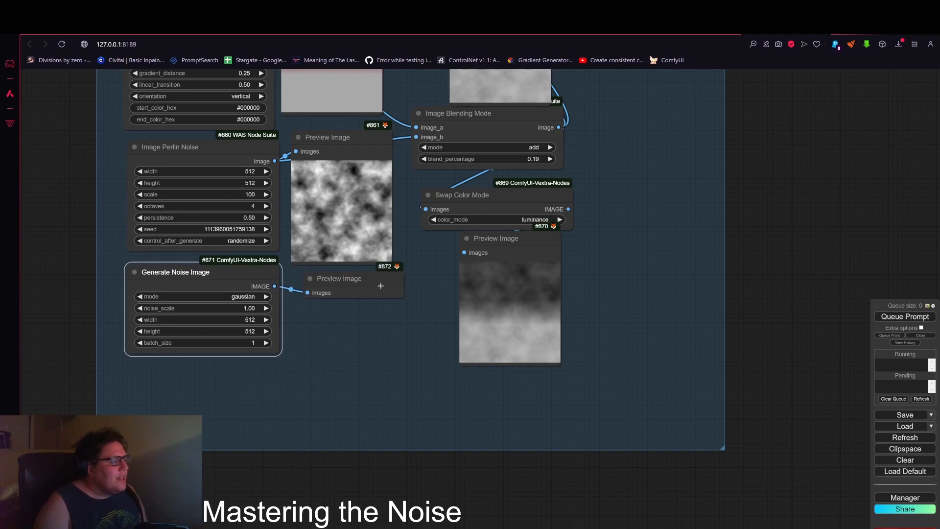
{"action": "left_click", "coordinate": [905, 316]}
Step: Move the gaussian noise preview node below the Generate Noise Image node
{"action": "scroll", "coordinate": [362, 334], "scroll_direction": "up", "scroll_amount": 8}
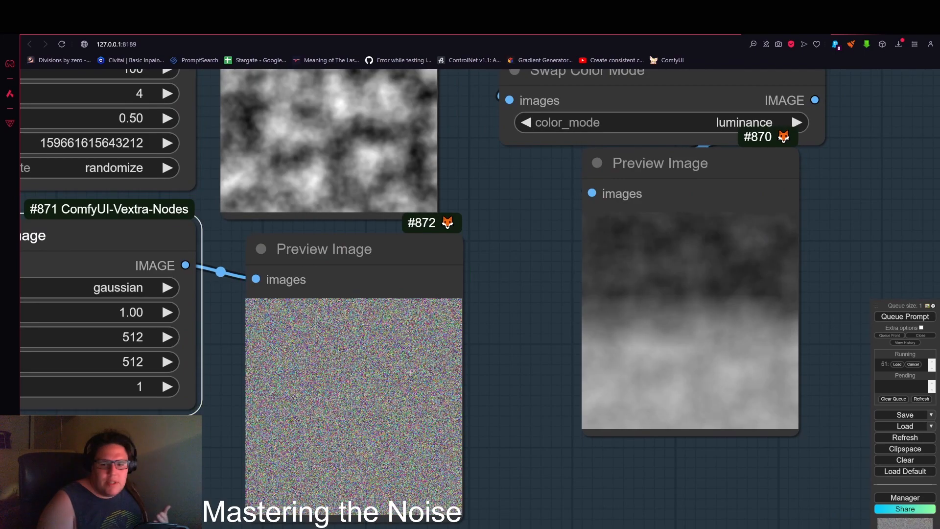
{"action": "scroll", "coordinate": [410, 373], "scroll_direction": "up", "scroll_amount": 5}
{"action": "scroll", "coordinate": [374, 390], "scroll_direction": "down", "scroll_amount": 10}
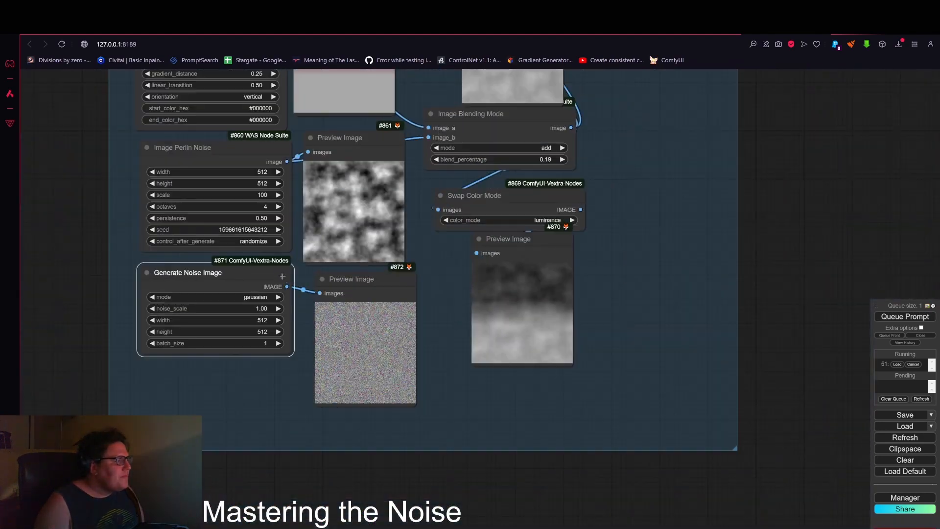
{"action": "left_click_drag", "start_coordinate": [281, 268], "coordinate": [273, 267]}
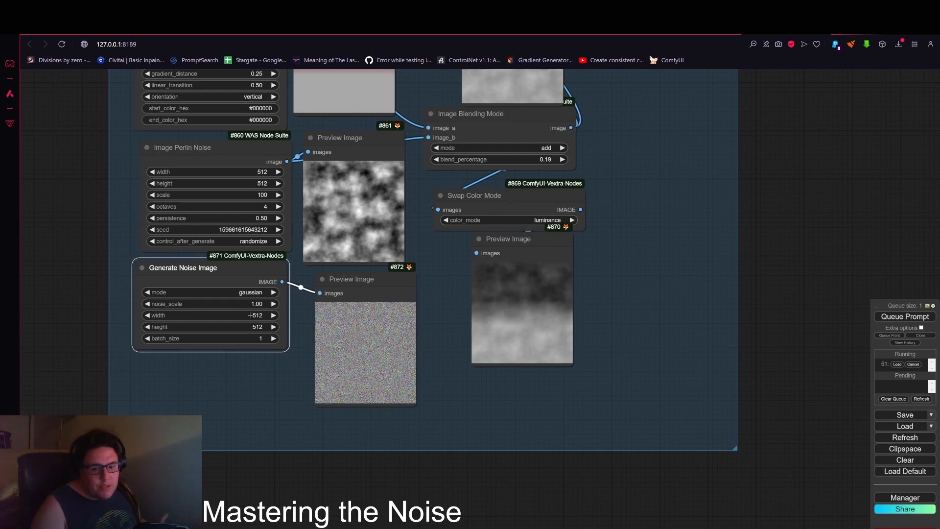
{"action": "scroll", "coordinate": [406, 260], "scroll_direction": "down", "scroll_amount": 3}
{"action": "left_click_drag", "start_coordinate": [363, 275], "coordinate": [321, 322]}
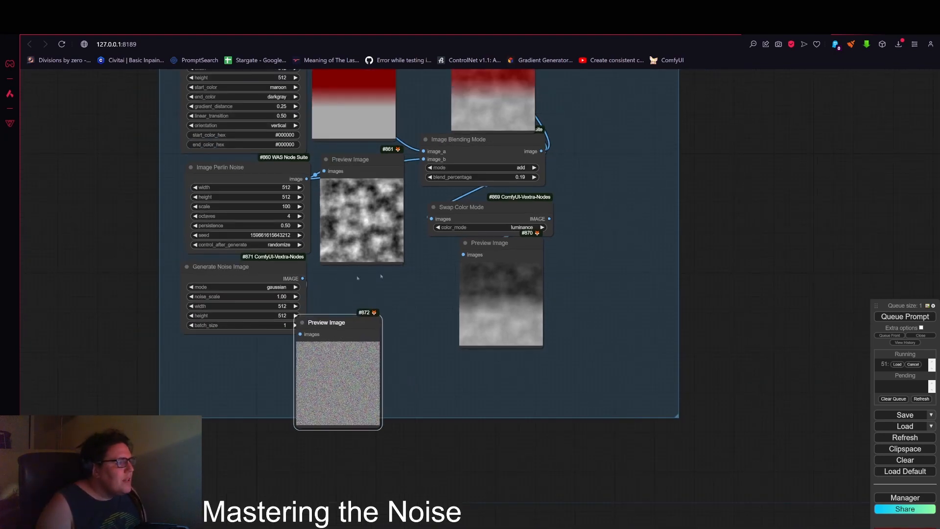
Step: Duplicate the Image Blending Mode node and place the copy below Swap Color Mode, moving the grayscale preview aside
{"action": "scroll", "coordinate": [441, 266], "scroll_direction": "down", "scroll_amount": 3}
{"action": "mouse_move", "coordinate": [489, 219]}
{"action": "left_mouse_down"}
{"action": "mouse_move", "coordinate": [494, 213]}
{"action": "mouse_move", "coordinate": [425, 288]}
{"action": "left_mouse_up"}
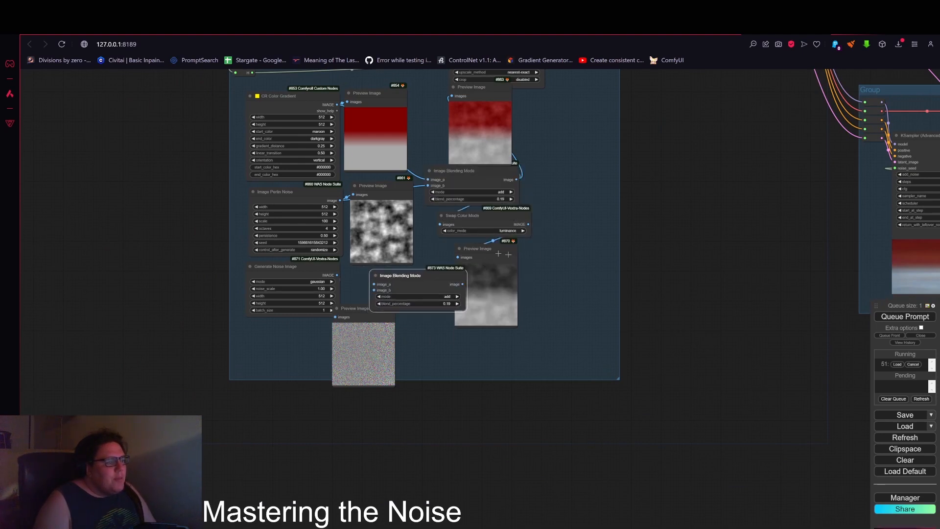
{"action": "mouse_move", "coordinate": [477, 267]}
{"action": "left_mouse_down"}
{"action": "mouse_move", "coordinate": [564, 249]}
{"action": "mouse_move", "coordinate": [551, 181]}
{"action": "left_mouse_up"}
{"action": "left_click_drag", "start_coordinate": [414, 276], "coordinate": [480, 269]}
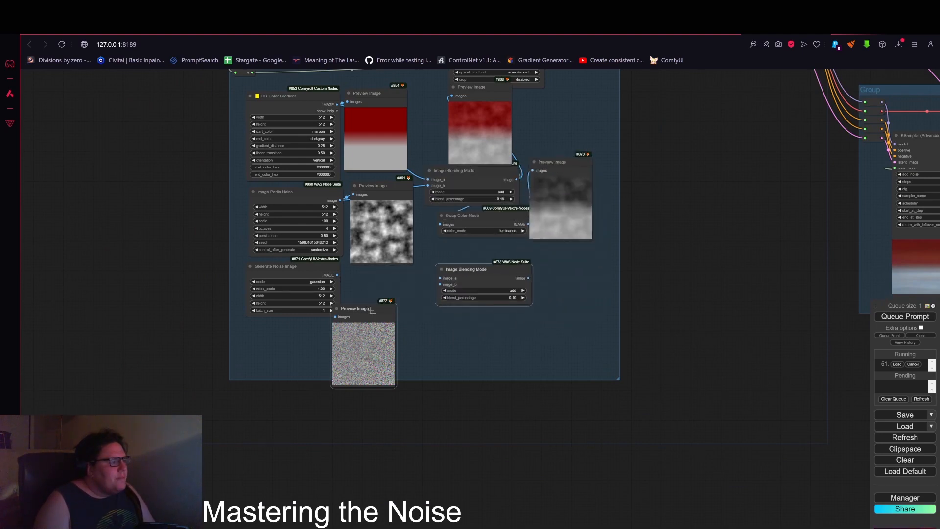
Step: Move the gaussian preview aside and connect the Generate Noise Image output to image_b of the copied Image Blending Mode node
{"action": "left_click_drag", "start_coordinate": [374, 305], "coordinate": [299, 322]}
{"action": "left_click_drag", "start_coordinate": [338, 275], "coordinate": [484, 266]}
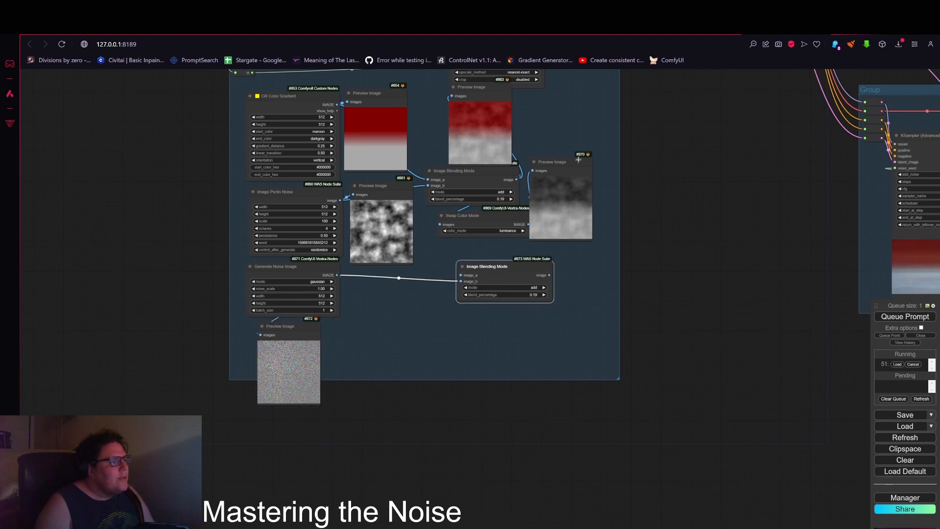
Step: Move the Swap Color Mode node and its Preview Image further right in the noise group
{"action": "left_click_drag", "start_coordinate": [578, 159], "coordinate": [682, 230]}
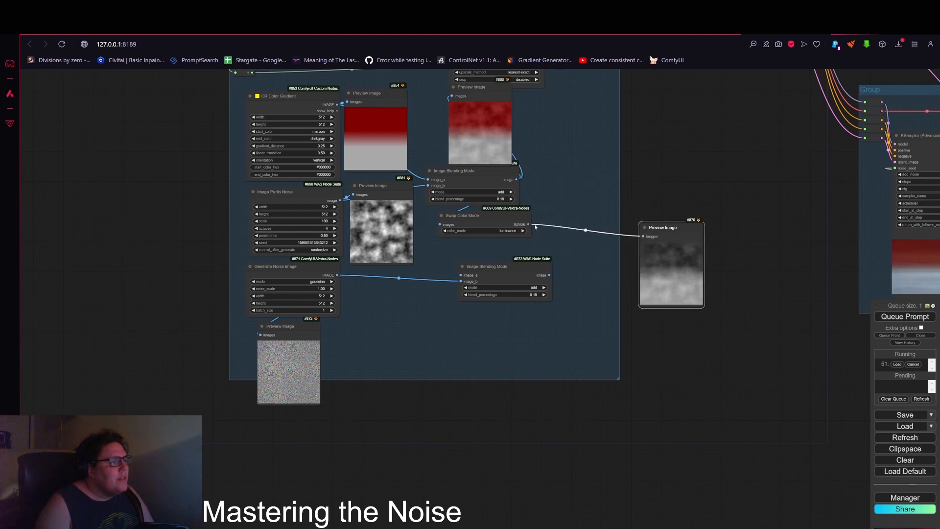
{"action": "left_click_drag", "start_coordinate": [522, 219], "coordinate": [710, 195]}
{"action": "left_click_drag", "start_coordinate": [672, 230], "coordinate": [684, 225]}
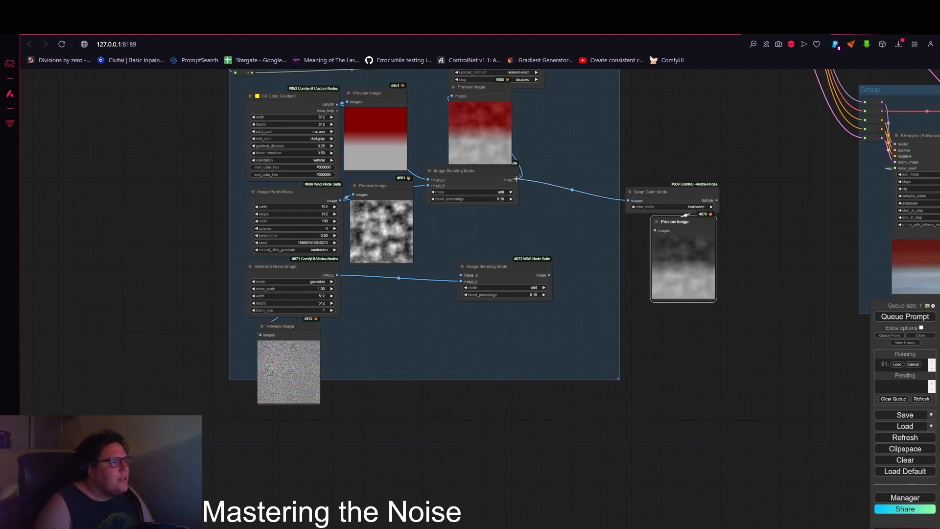
Step: Connect the first Image Blending Mode output to image_a of the second Image Blending Mode node
{"action": "left_click_drag", "start_coordinate": [517, 179], "coordinate": [452, 267]}
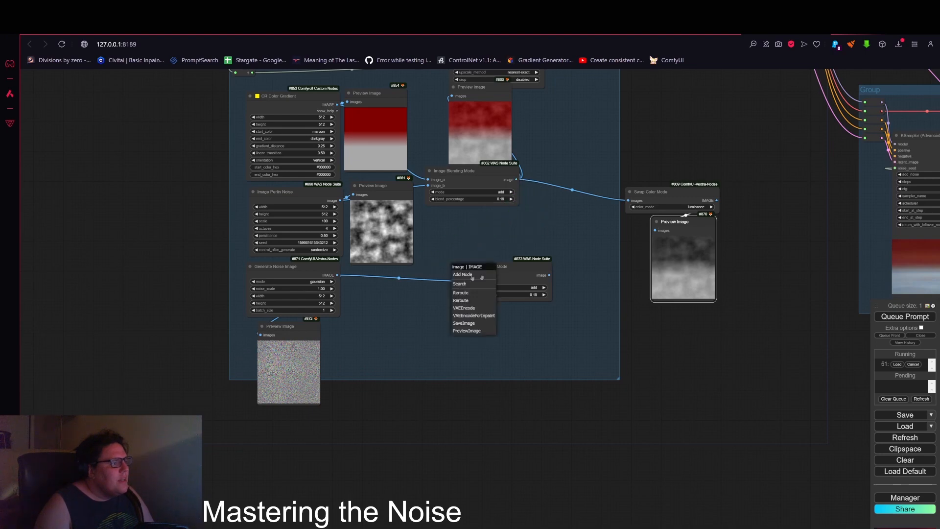
{"action": "left_click", "coordinate": [525, 259]}
{"action": "left_click_drag", "start_coordinate": [516, 180], "coordinate": [461, 275]}
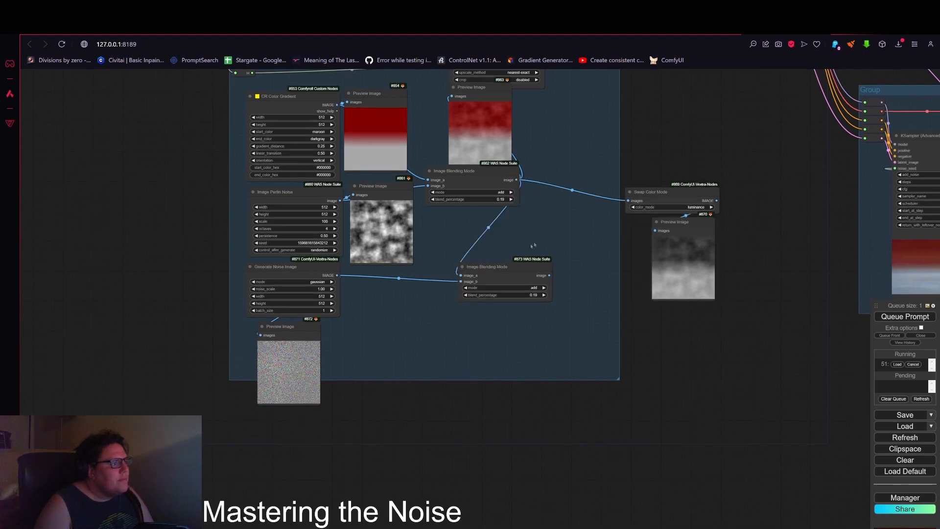
{"action": "left_click_drag", "start_coordinate": [533, 224], "coordinate": [473, 252]}
{"action": "left_click_drag", "start_coordinate": [453, 297], "coordinate": [503, 261]}
{"action": "scroll", "coordinate": [531, 277], "scroll_direction": "up", "scroll_amount": 3}
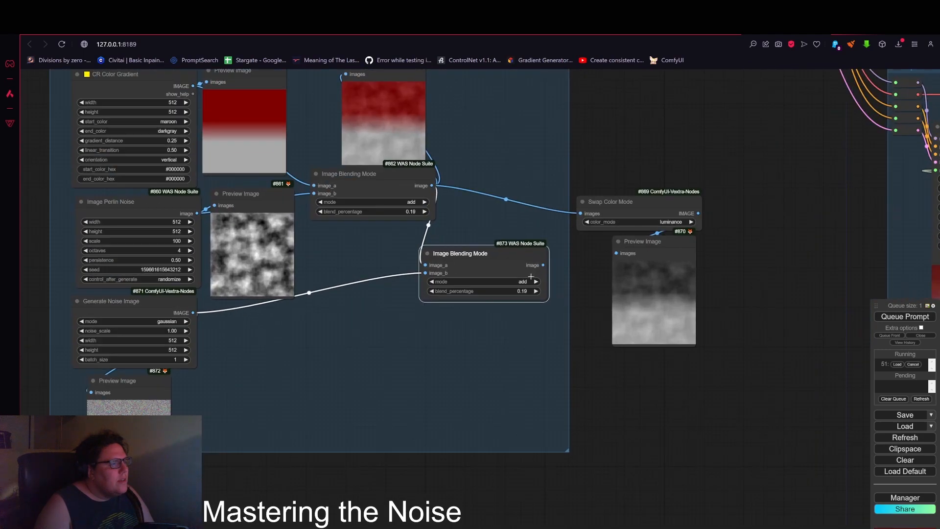
{"action": "scroll", "coordinate": [531, 276], "scroll_direction": "up", "scroll_amount": 2}
{"action": "left_click_drag", "start_coordinate": [256, 358], "coordinate": [393, 290]}
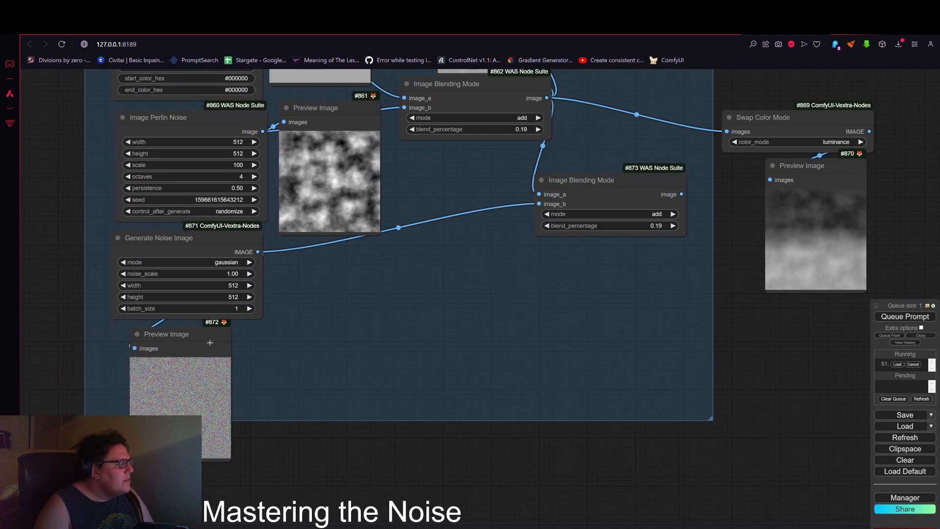
{"action": "left_click_drag", "start_coordinate": [210, 343], "coordinate": [602, 255]}
{"action": "scroll", "coordinate": [610, 279], "scroll_direction": "up", "scroll_amount": 6}
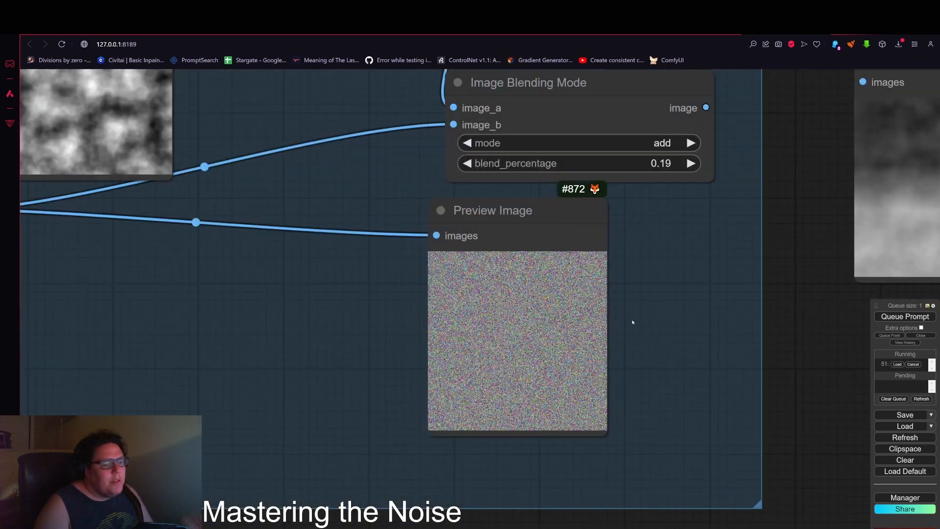
{"action": "left_click_drag", "start_coordinate": [798, 291], "coordinate": [686, 390]}
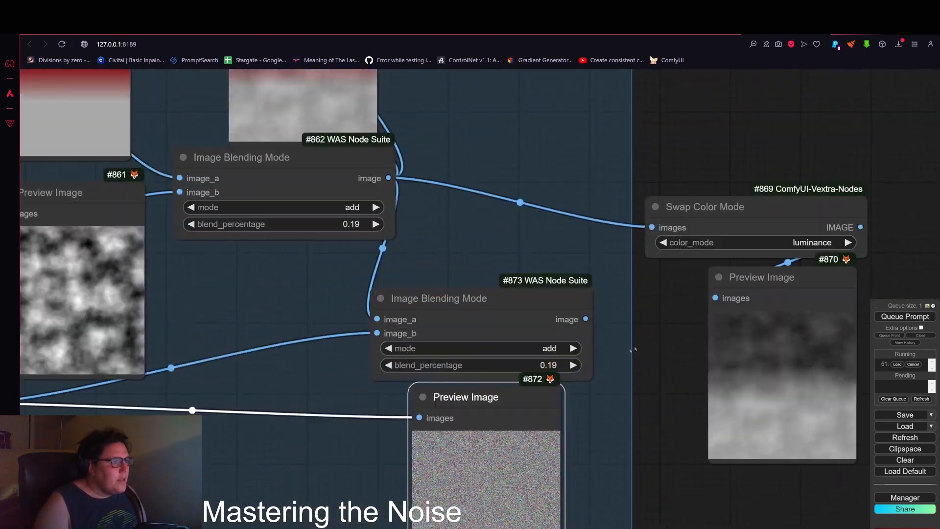
{"action": "scroll", "coordinate": [632, 349], "scroll_direction": "down", "scroll_amount": 6}
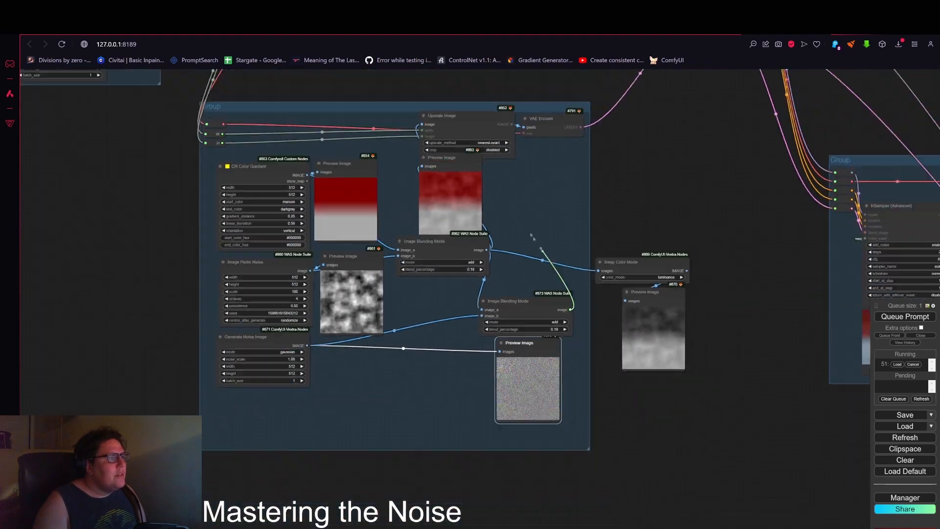
{"action": "left_click_drag", "start_coordinate": [571, 310], "coordinate": [449, 167]}
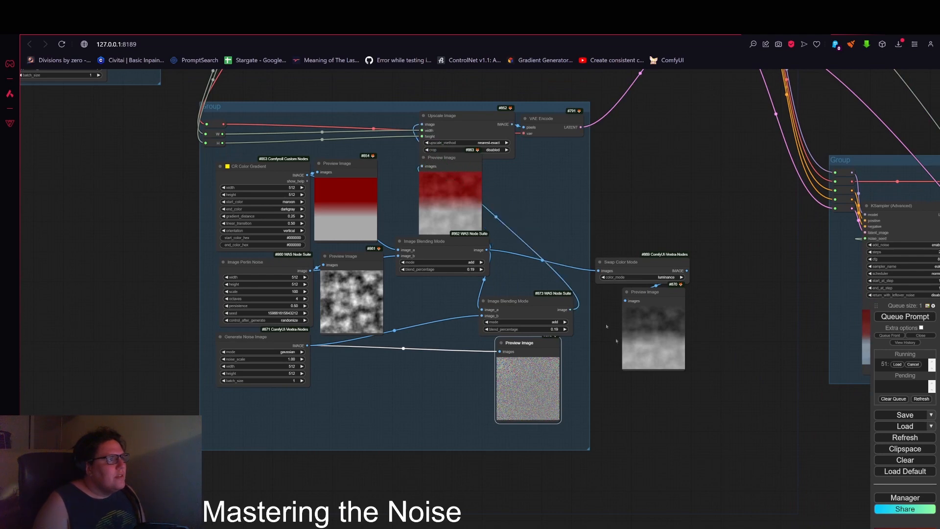
{"action": "scroll", "coordinate": [616, 338], "scroll_direction": "down", "scroll_amount": 1}
{"action": "left_click_drag", "start_coordinate": [526, 347], "coordinate": [367, 351]}
Step: Attach a new Preview Image node to the second Image Blending Mode output and queue the prompt
{"action": "mouse_move", "coordinate": [367, 351]}
{"action": "left_mouse_down"}
{"action": "mouse_move", "coordinate": [487, 376]}
{"action": "mouse_move", "coordinate": [553, 367]}
{"action": "left_mouse_up"}
{"action": "left_click_drag", "start_coordinate": [574, 314], "coordinate": [539, 373]}
{"action": "left_click_drag", "start_coordinate": [566, 365], "coordinate": [538, 354]}
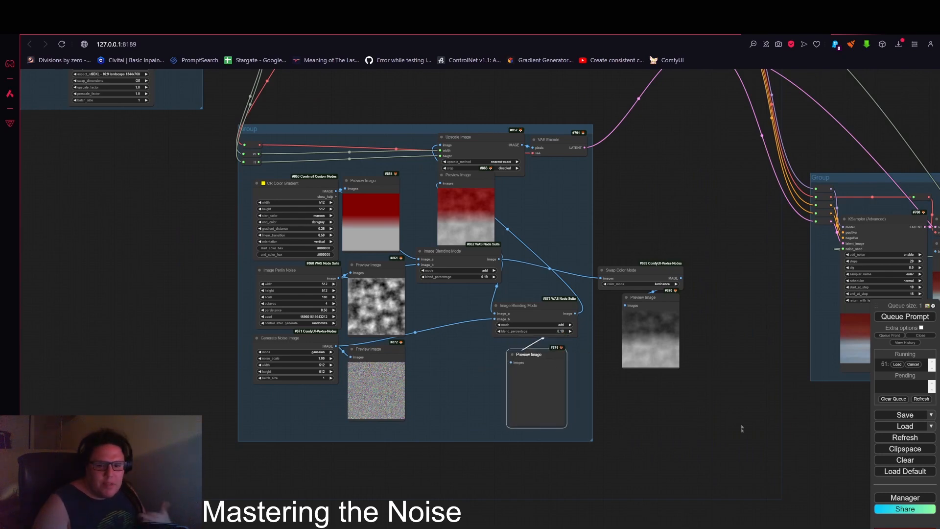
{"action": "left_click_drag", "start_coordinate": [693, 444], "coordinate": [609, 391]}
{"action": "left_click", "coordinate": [887, 319]}
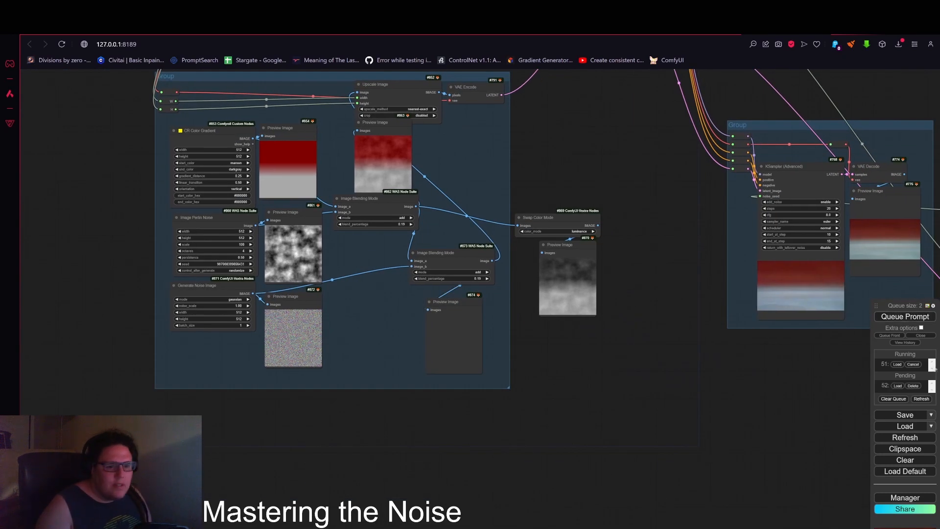
Step: Zoom in to examine the new preview of the gaussian-blended gradient result
{"action": "scroll", "coordinate": [424, 321], "scroll_direction": "up", "scroll_amount": 5}
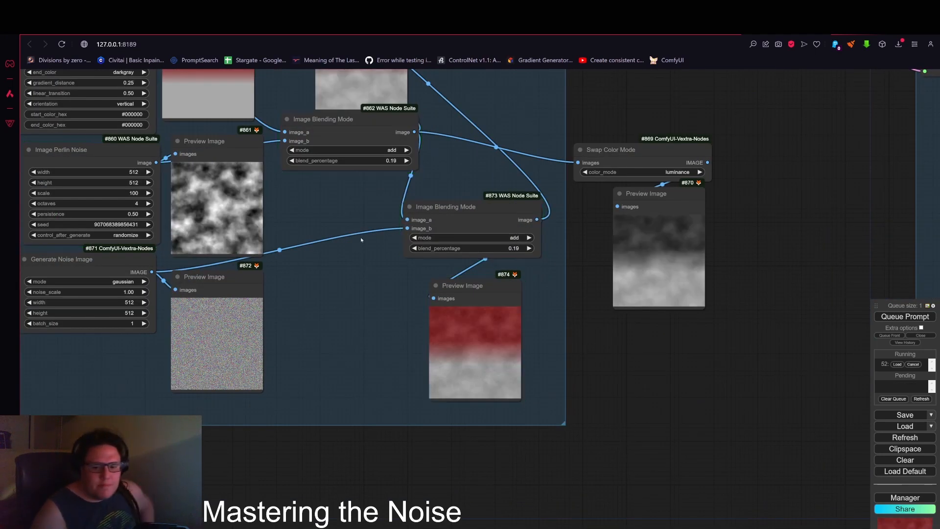
{"action": "scroll", "coordinate": [455, 343], "scroll_direction": "up", "scroll_amount": 20}
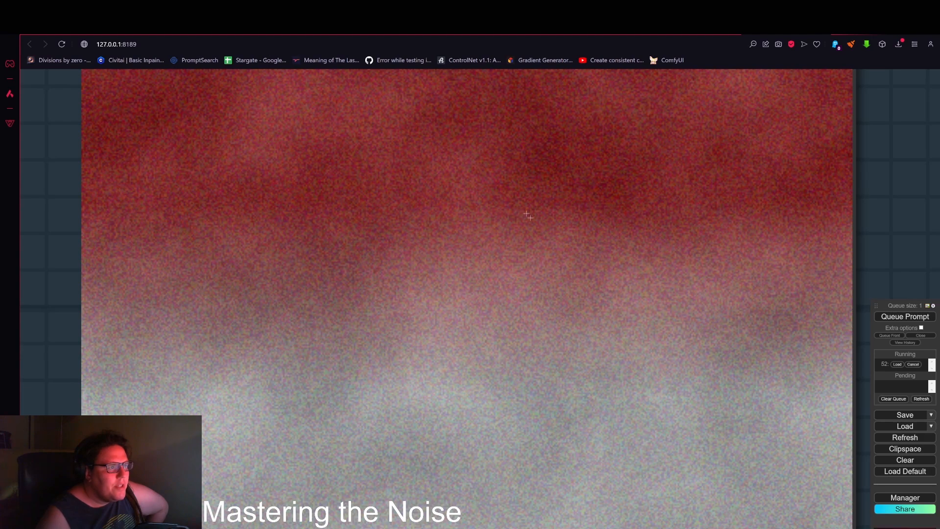
{"action": "scroll", "coordinate": [553, 243], "scroll_direction": "down", "scroll_amount": 5}
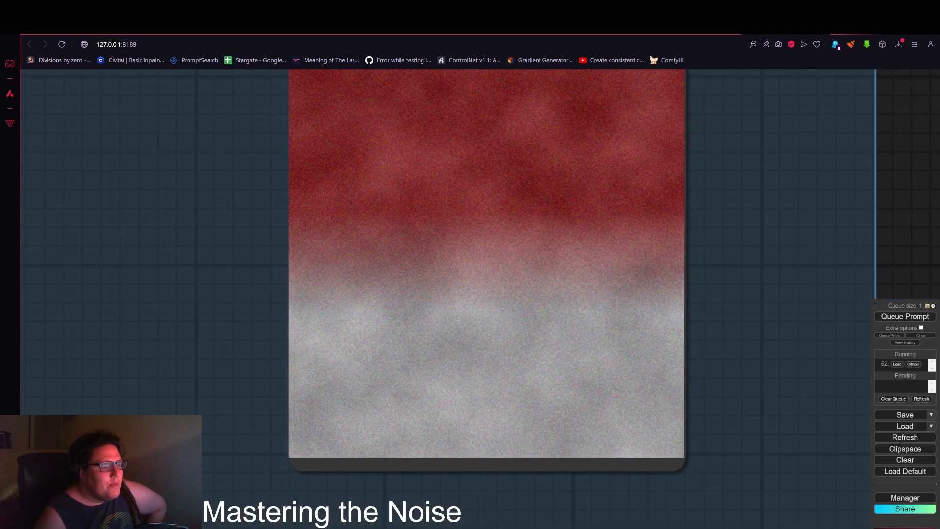
{"action": "scroll", "coordinate": [471, 387], "scroll_direction": "down", "scroll_amount": 5}
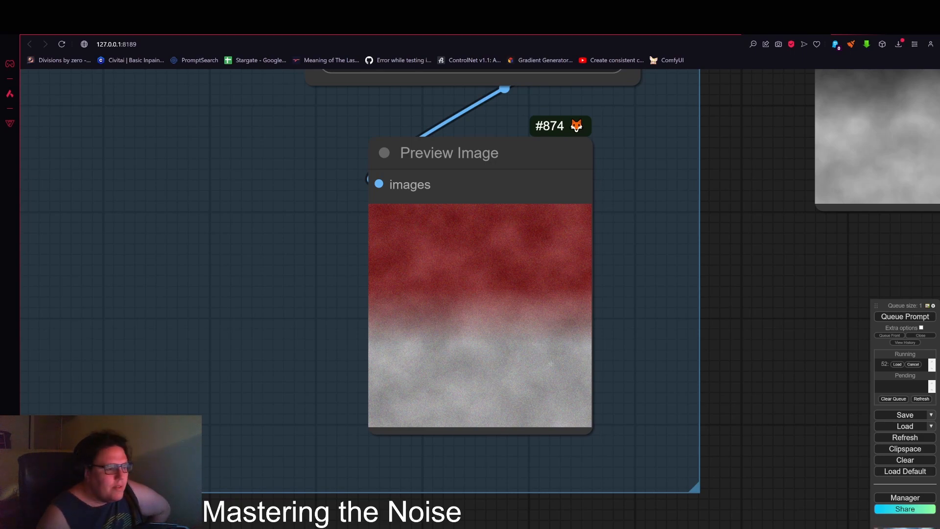
{"action": "scroll", "coordinate": [550, 363], "scroll_direction": "down", "scroll_amount": 3}
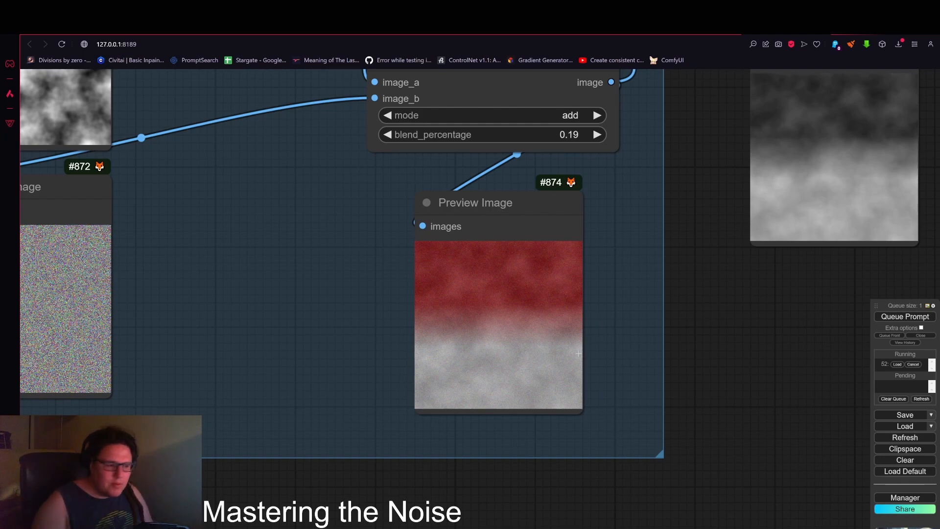
{"action": "scroll", "coordinate": [701, 286], "scroll_direction": "down", "scroll_amount": 3}
{"action": "left_click_drag", "start_coordinate": [713, 243], "coordinate": [669, 371]}
{"action": "left_click_drag", "start_coordinate": [662, 284], "coordinate": [652, 329]}
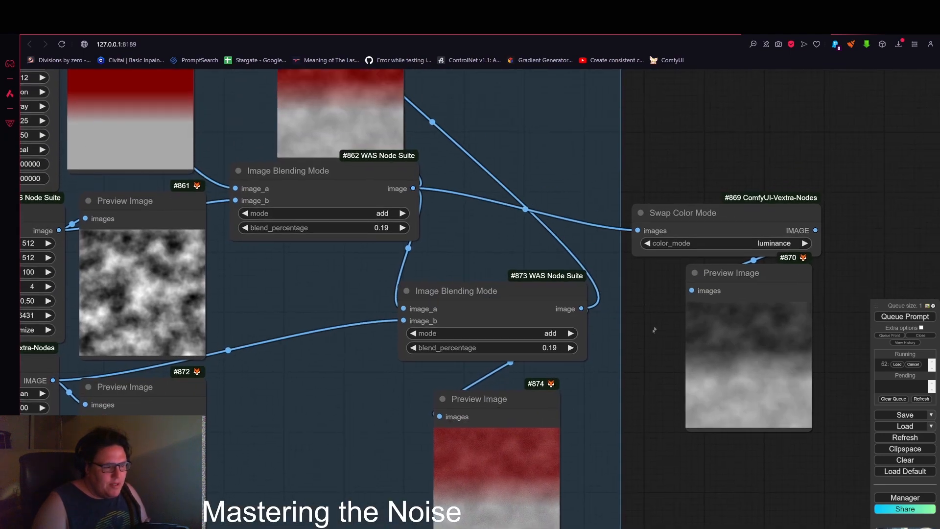
{"action": "scroll", "coordinate": [656, 301], "scroll_direction": "down", "scroll_amount": 3}
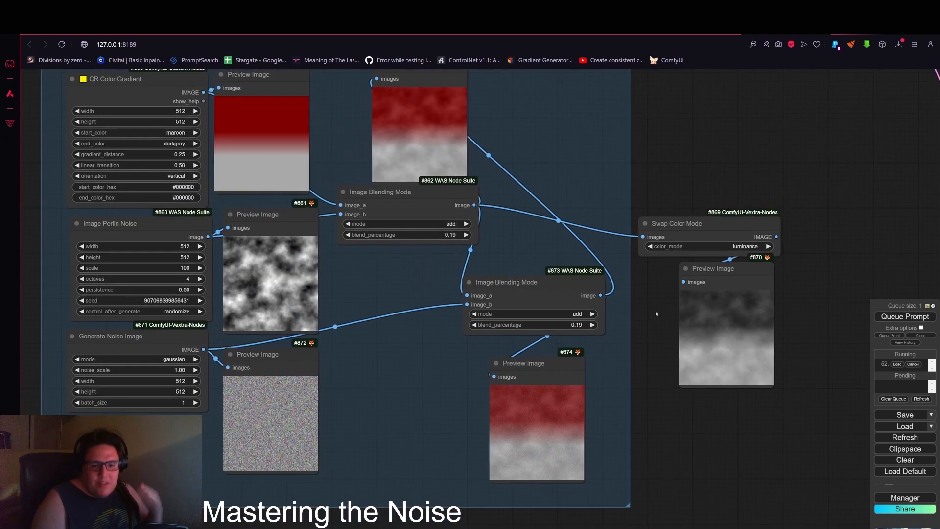
{"action": "left_click_drag", "start_coordinate": [656, 316], "coordinate": [650, 240]}
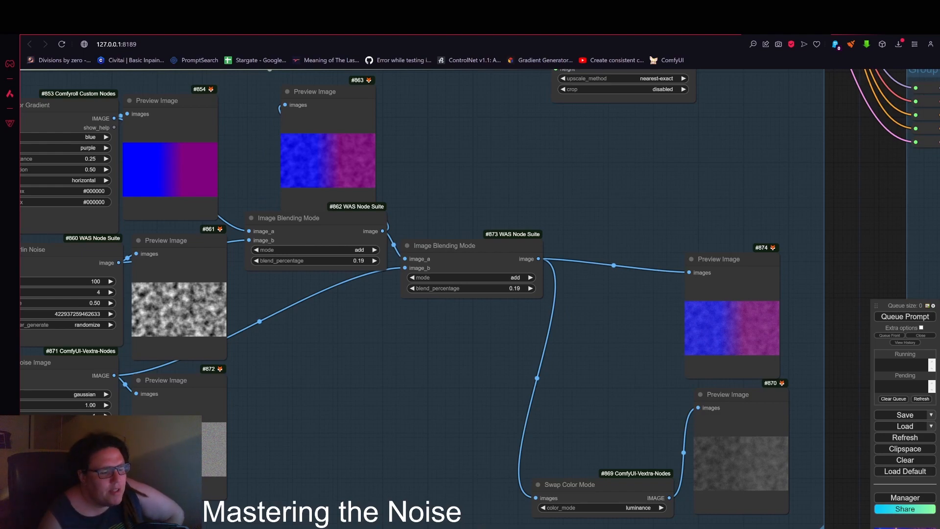
Step: Zoom in to inspect the blue-purple blended preview and the raw gaussian noise preview
{"action": "scroll", "coordinate": [682, 316], "scroll_direction": "up", "scroll_amount": 10}
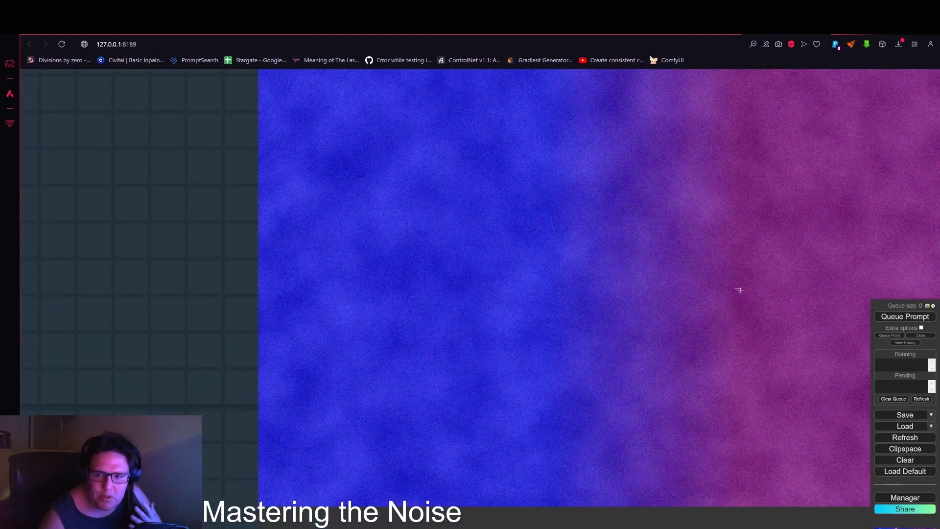
{"action": "scroll", "coordinate": [730, 314], "scroll_direction": "down", "scroll_amount": 2}
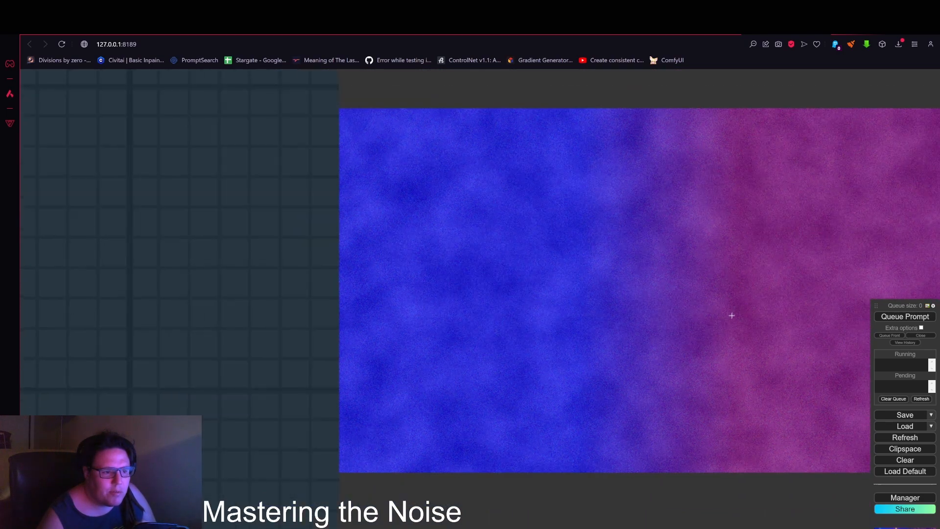
{"action": "scroll", "coordinate": [734, 315], "scroll_direction": "up", "scroll_amount": 2}
{"action": "scroll", "coordinate": [720, 301], "scroll_direction": "down", "scroll_amount": 5}
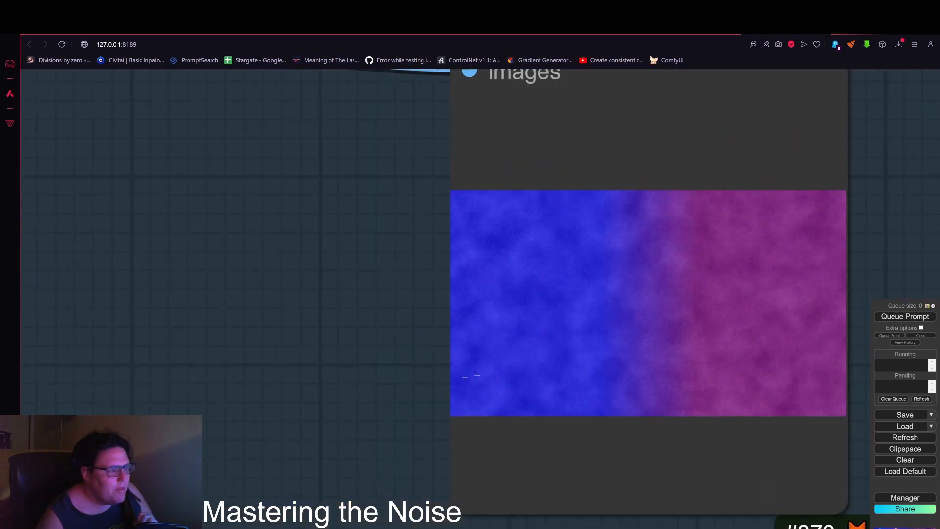
{"action": "scroll", "coordinate": [578, 314], "scroll_direction": "down", "scroll_amount": 5}
{"action": "left_click_drag", "start_coordinate": [365, 409], "coordinate": [806, 212]}
{"action": "left_click_drag", "start_coordinate": [305, 288], "coordinate": [674, 312]}
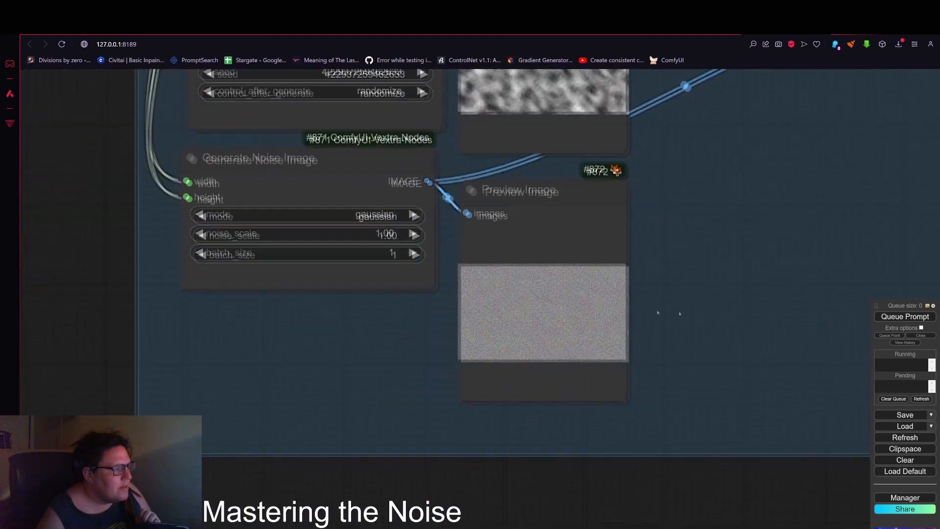
{"action": "scroll", "coordinate": [529, 321], "scroll_direction": "up", "scroll_amount": 9}
{"action": "scroll", "coordinate": [519, 321], "scroll_direction": "up", "scroll_amount": 8}
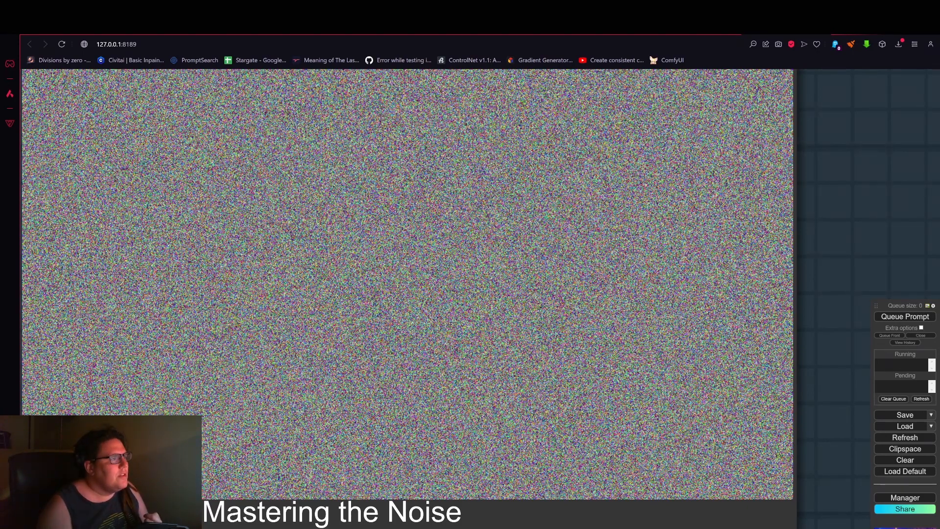
{"action": "scroll", "coordinate": [319, 191], "scroll_direction": "down", "scroll_amount": 6}
Step: Search for and add an ImageBlur node next to the Generate Noise Image node
{"action": "left_click_drag", "start_coordinate": [209, 72], "coordinate": [245, 200]}
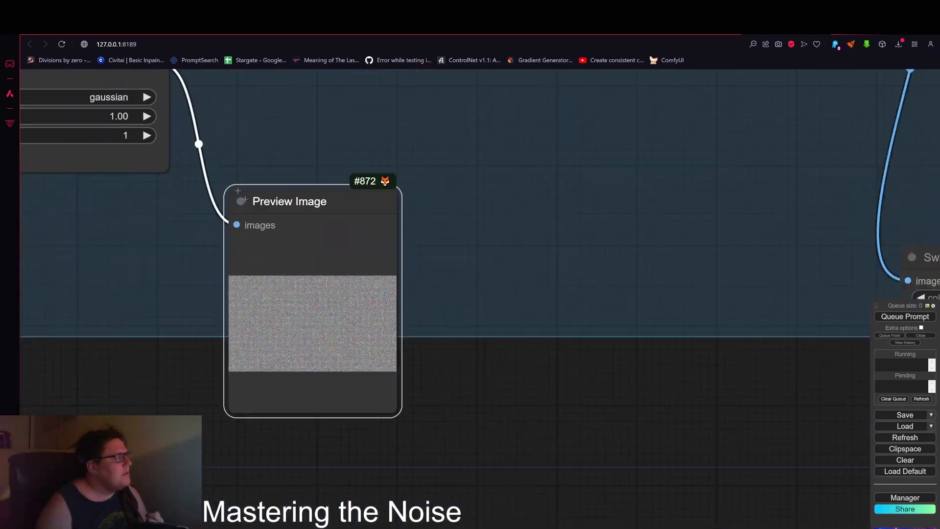
{"action": "left_click_drag", "start_coordinate": [254, 146], "coordinate": [299, 245]}
{"action": "left_click_drag", "start_coordinate": [206, 164], "coordinate": [455, 236]}
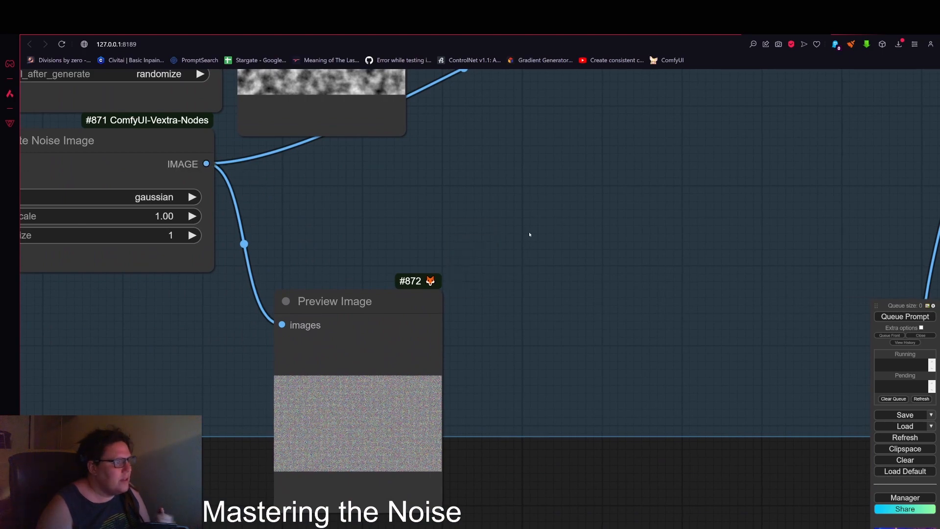
{"action": "double_click", "coordinate": [526, 236]}
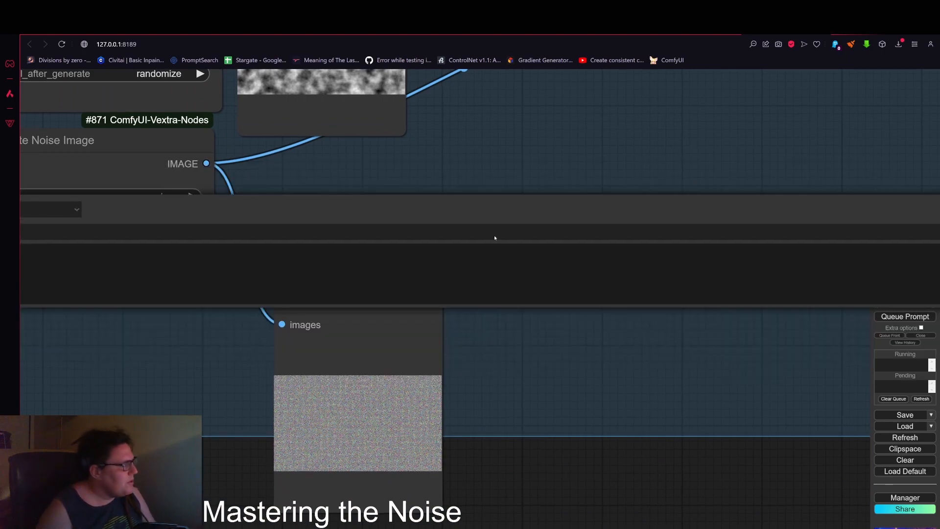
{"action": "scroll", "coordinate": [623, 352], "scroll_direction": "down", "scroll_amount": 4}
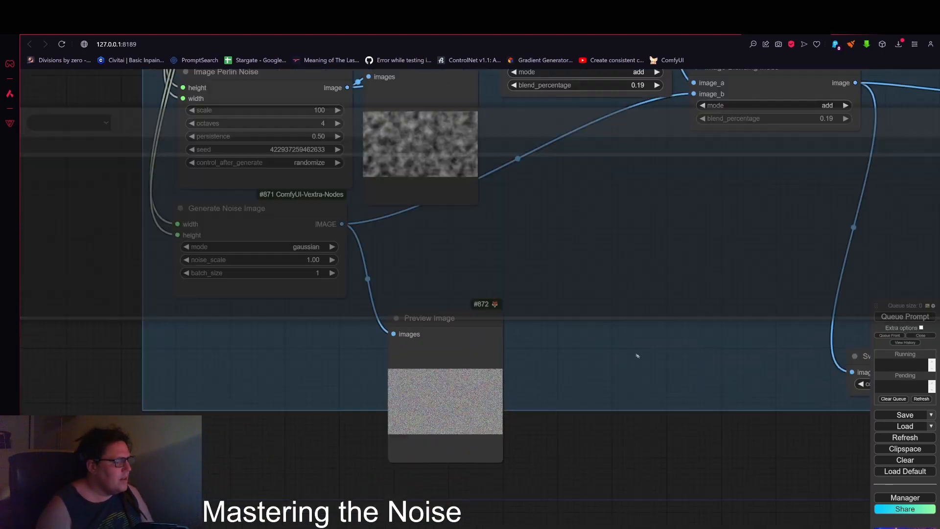
{"action": "double_click", "coordinate": [611, 289]}
{"action": "type", "text": "blu"}
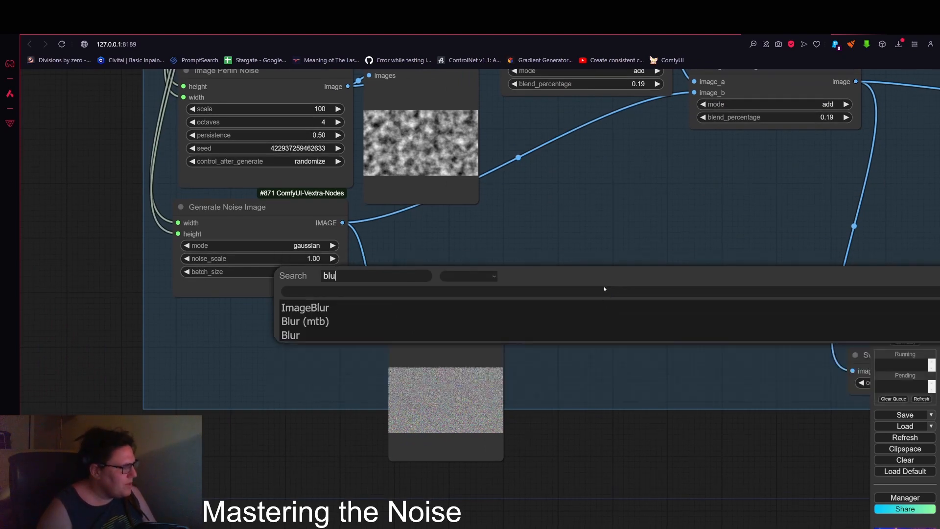
{"action": "left_click", "coordinate": [332, 309]}
Step: Connect the Generate Noise Image output to the ImageBlur node's image input and position the node
{"action": "scroll", "coordinate": [469, 257], "scroll_direction": "up", "scroll_amount": 3}
{"action": "scroll", "coordinate": [448, 251], "scroll_direction": "up", "scroll_amount": 2}
{"action": "left_click_drag", "start_coordinate": [744, 294], "coordinate": [595, 258]}
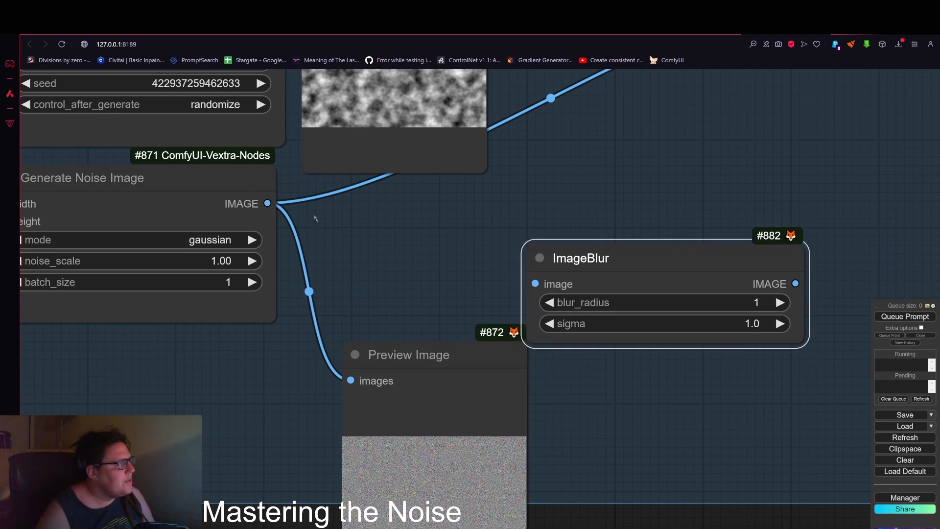
{"action": "left_click_drag", "start_coordinate": [269, 203], "coordinate": [535, 284]}
{"action": "left_click_drag", "start_coordinate": [581, 258], "coordinate": [449, 214]}
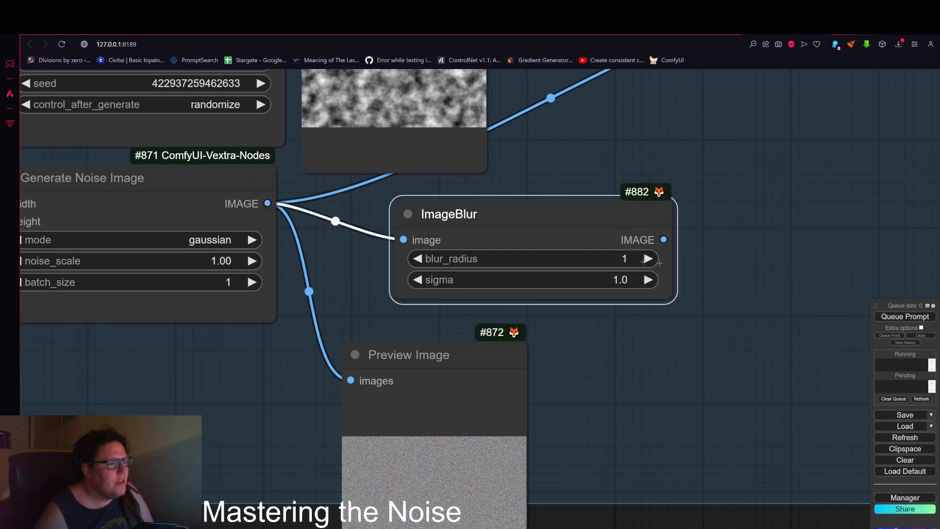
Step: Set the ImageBlur blur_radius to 16 and nudge the gaussian preview node
{"action": "left_click_drag", "start_coordinate": [585, 258], "coordinate": [584, 259]}
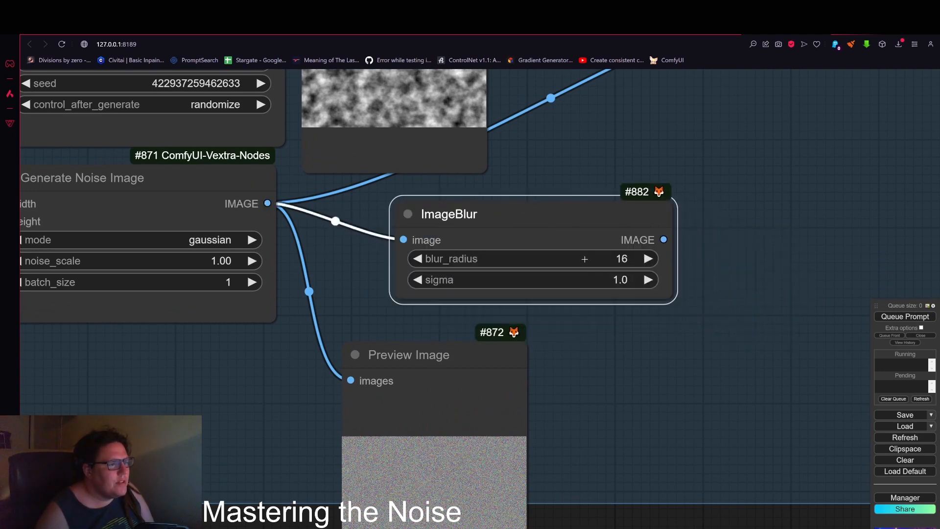
{"action": "left_click_drag", "start_coordinate": [489, 381], "coordinate": [453, 363]}
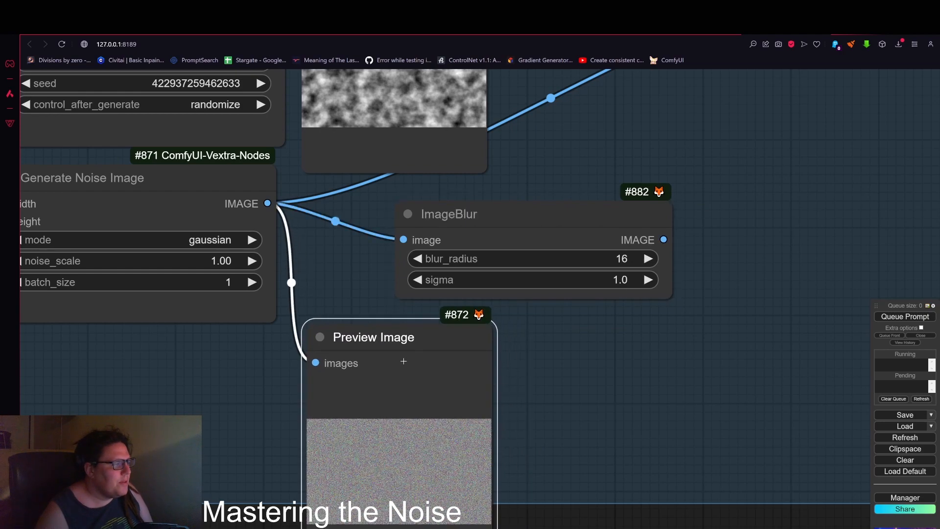
{"action": "left_click_drag", "start_coordinate": [392, 355], "coordinate": [365, 335]}
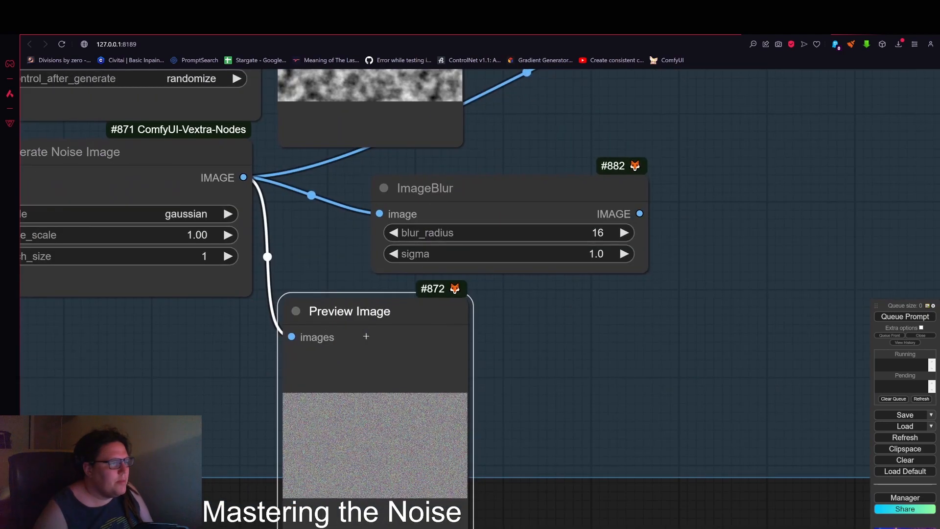
Step: Duplicate the Preview Image node, connect the ImageBlur output to the copy, and place it beside the gaussian preview
{"action": "key", "text": "ctrl+c"}
{"action": "key", "text": "ctrl+v"}
{"action": "left_click_drag", "start_coordinate": [639, 213], "coordinate": [645, 328]}
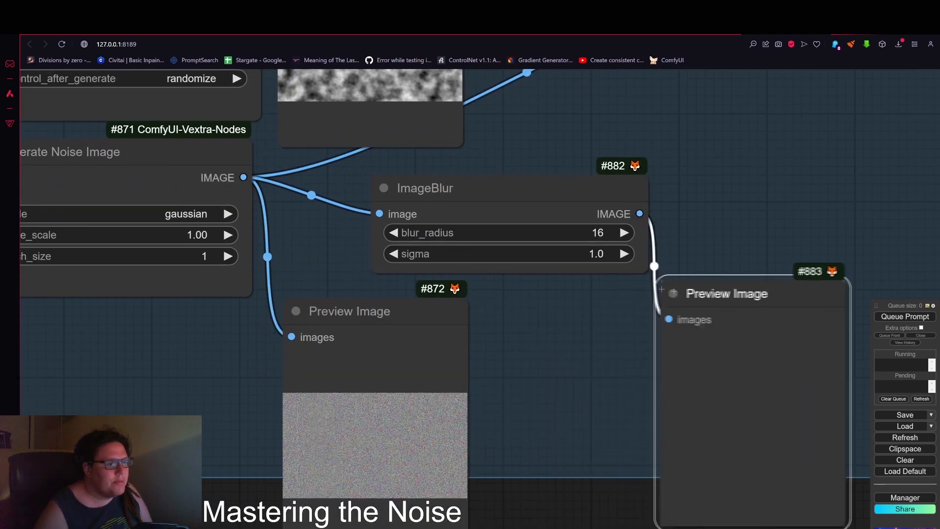
{"action": "left_click_drag", "start_coordinate": [791, 313], "coordinate": [700, 304]}
{"action": "left_click_drag", "start_coordinate": [867, 343], "coordinate": [754, 287]}
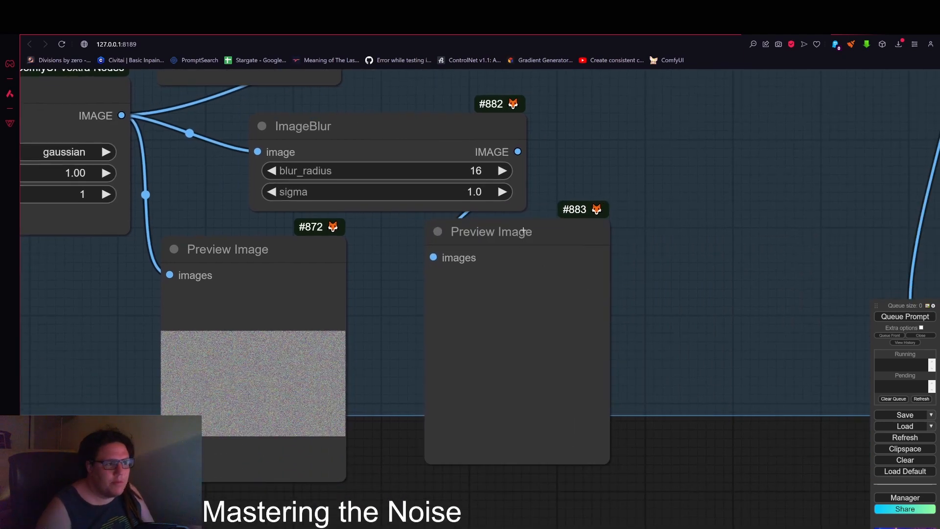
{"action": "left_click_drag", "start_coordinate": [523, 229], "coordinate": [540, 258]}
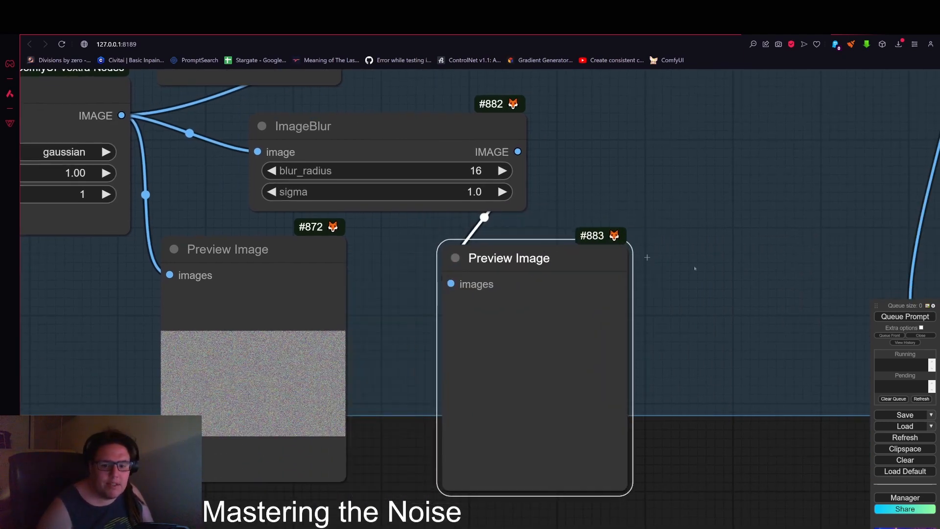
Step: Queue the prompt and nudge the blurred-noise preview node into place
{"action": "left_click", "coordinate": [905, 316]}
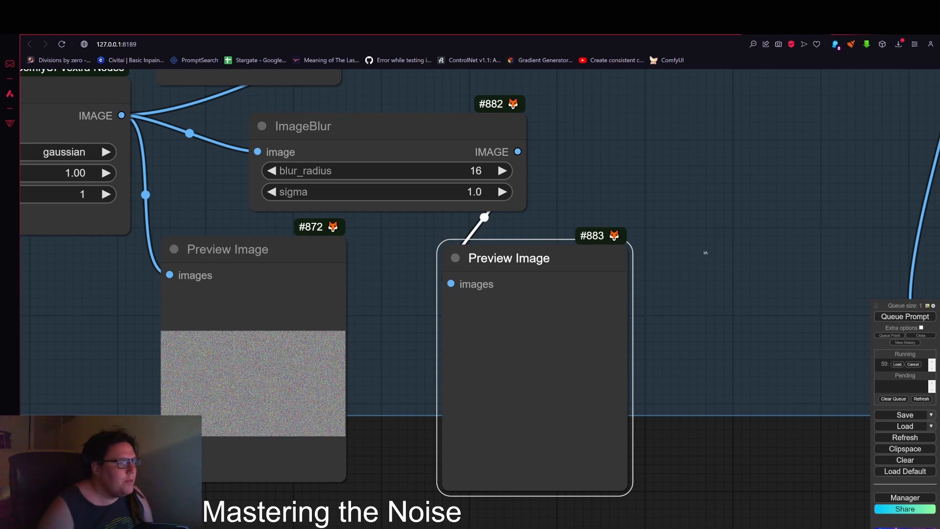
{"action": "scroll", "coordinate": [808, 441], "scroll_direction": "down", "scroll_amount": 2}
{"action": "scroll", "coordinate": [651, 268], "scroll_direction": "down", "scroll_amount": 3}
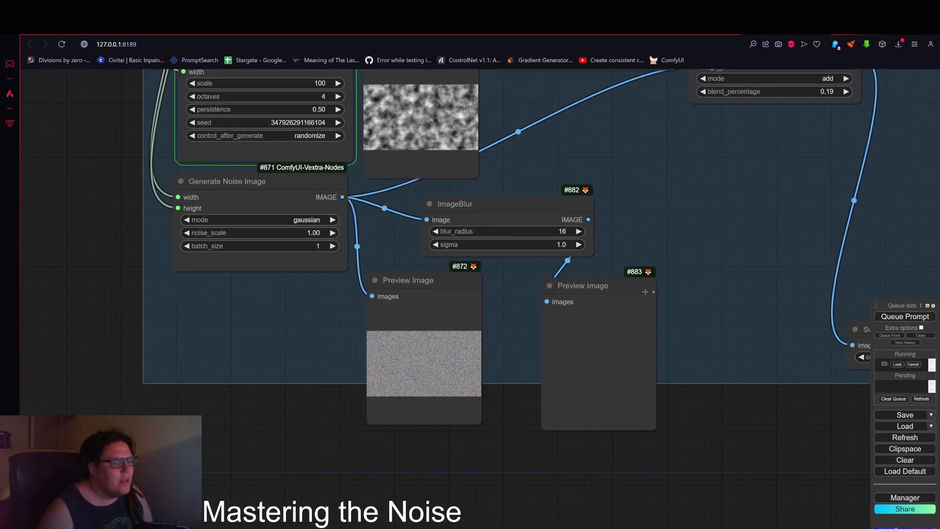
{"action": "left_click_drag", "start_coordinate": [652, 292], "coordinate": [642, 276]}
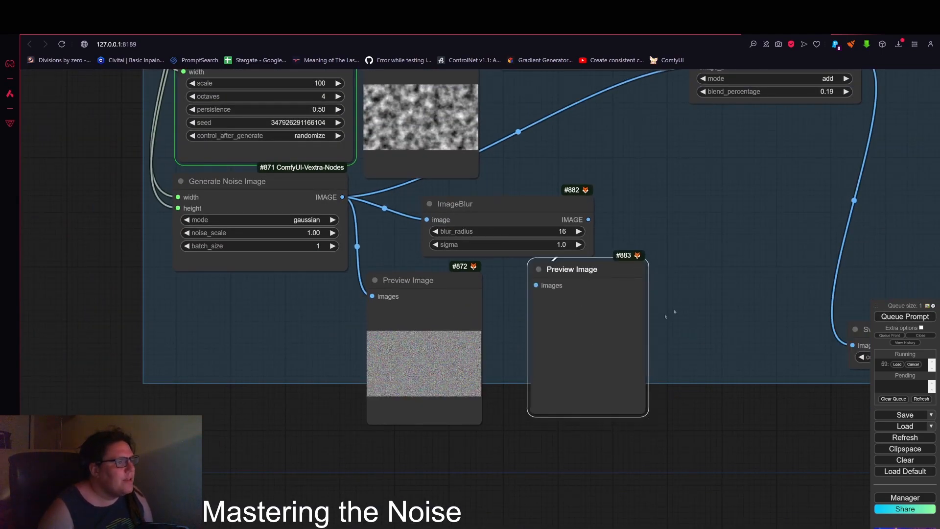
Step: Zoom in to compare the blurred noise preview with the raw gaussian noise preview
{"action": "scroll", "coordinate": [674, 311], "scroll_direction": "up", "scroll_amount": 4}
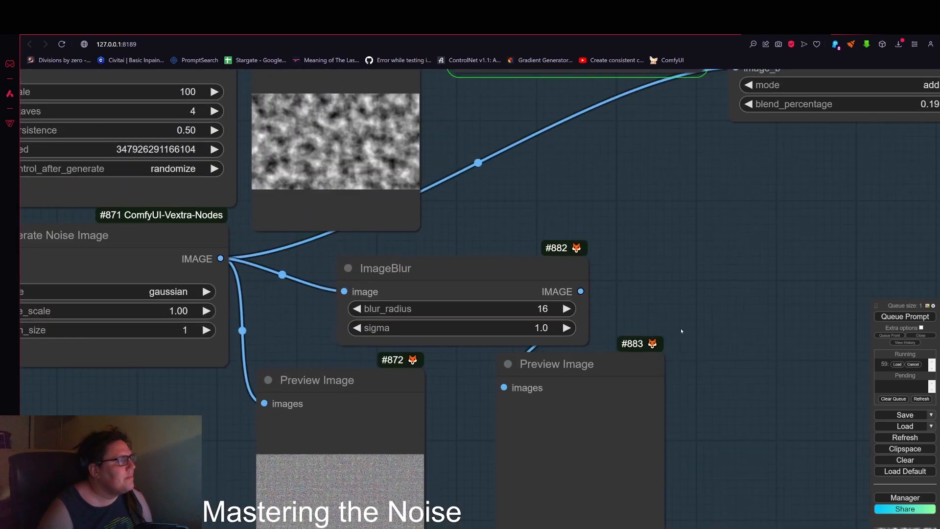
{"action": "scroll", "coordinate": [677, 297], "scroll_direction": "down", "scroll_amount": 5}
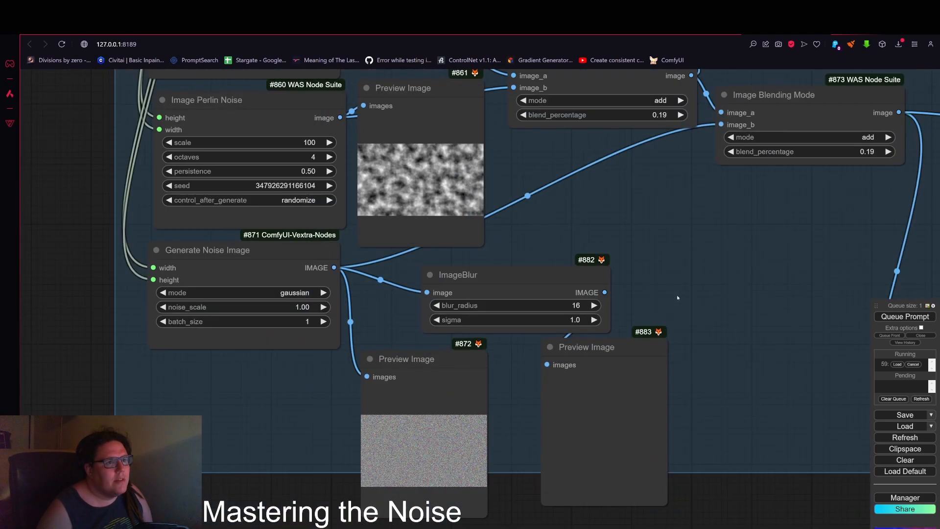
{"action": "scroll", "coordinate": [677, 224], "scroll_direction": "up", "scroll_amount": 4}
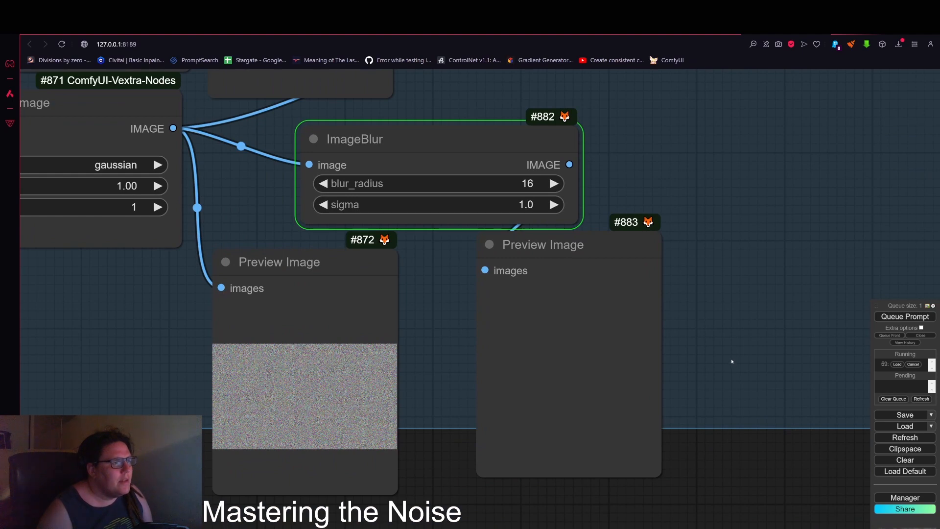
{"action": "scroll", "coordinate": [540, 388], "scroll_direction": "up", "scroll_amount": 4}
{"action": "scroll", "coordinate": [540, 389], "scroll_direction": "up", "scroll_amount": 3}
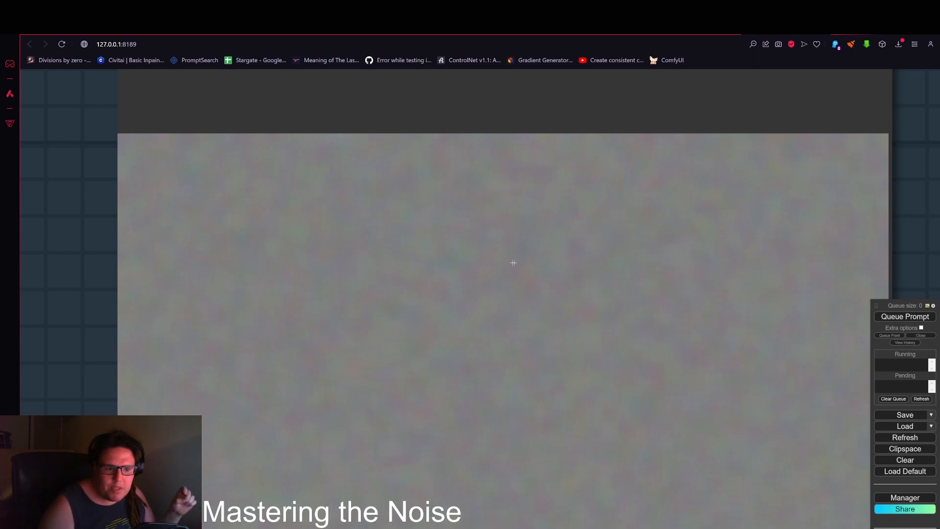
{"action": "scroll", "coordinate": [666, 284], "scroll_direction": "down", "scroll_amount": 3}
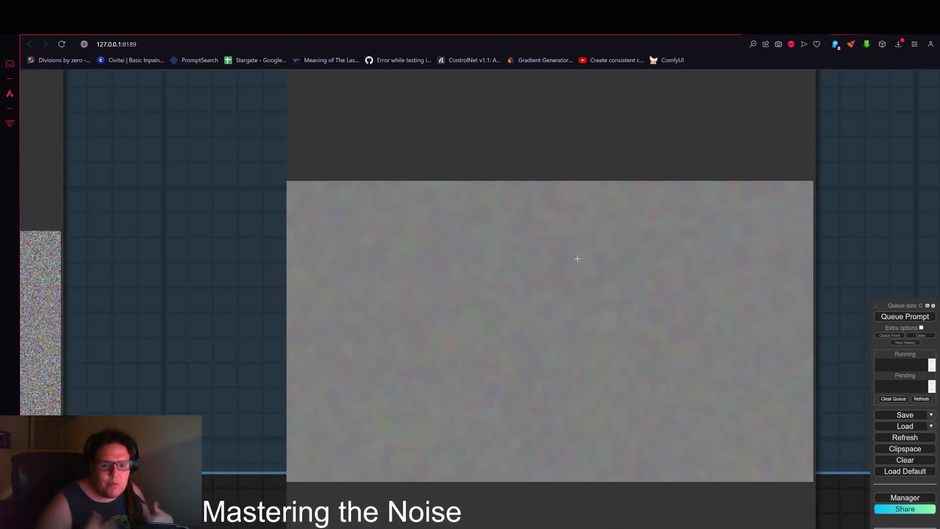
{"action": "scroll", "coordinate": [365, 319], "scroll_direction": "down", "scroll_amount": 5}
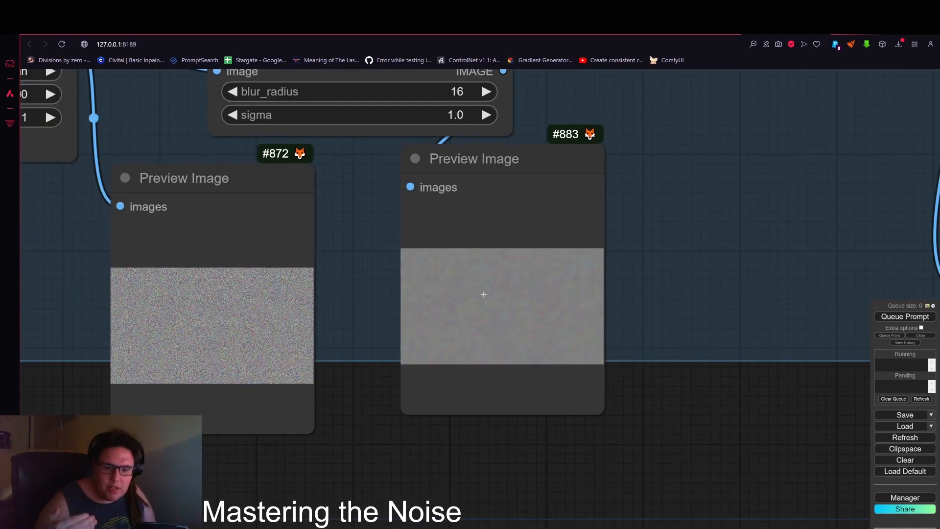
Step: Pan across the noise group and the KSampler outputs to review the generated images
{"action": "left_click_drag", "start_coordinate": [706, 394], "coordinate": [440, 379]}
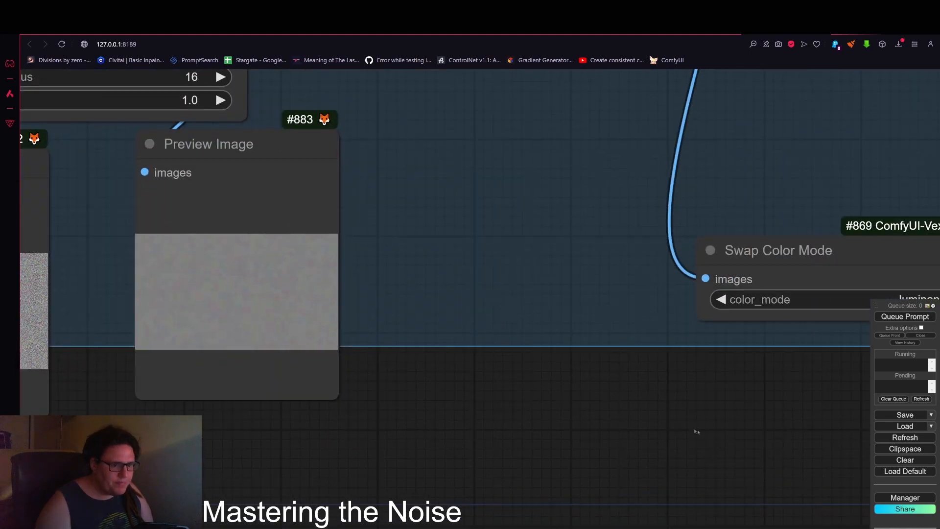
{"action": "scroll", "coordinate": [696, 431], "scroll_direction": "down", "scroll_amount": 7}
{"action": "left_click_drag", "start_coordinate": [796, 301], "coordinate": [422, 394]}
{"action": "left_click_drag", "start_coordinate": [61, 201], "coordinate": [653, 395]}
{"action": "scroll", "coordinate": [577, 324], "scroll_direction": "up", "scroll_amount": 6}
{"action": "scroll", "coordinate": [522, 246], "scroll_direction": "up", "scroll_amount": 12}
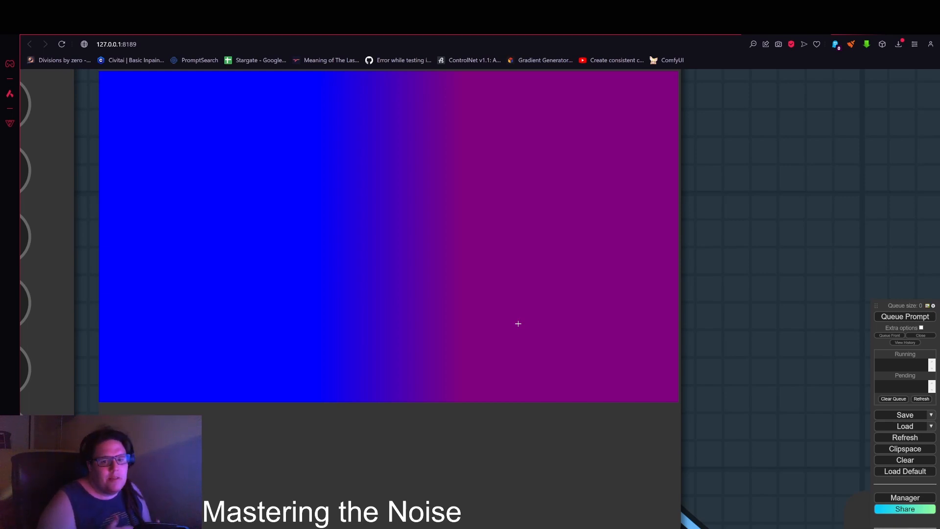
{"action": "scroll", "coordinate": [714, 252], "scroll_direction": "down", "scroll_amount": 10}
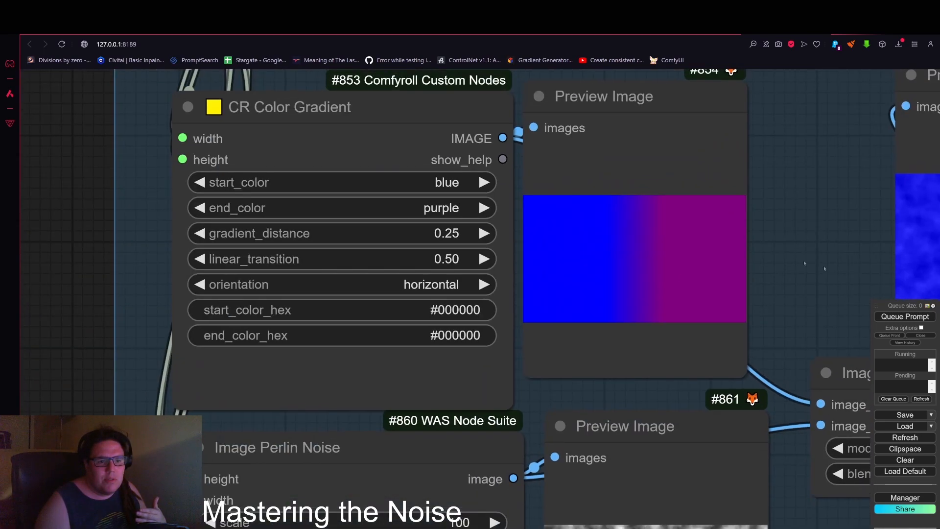
{"action": "scroll", "coordinate": [704, 386], "scroll_direction": "down", "scroll_amount": 6}
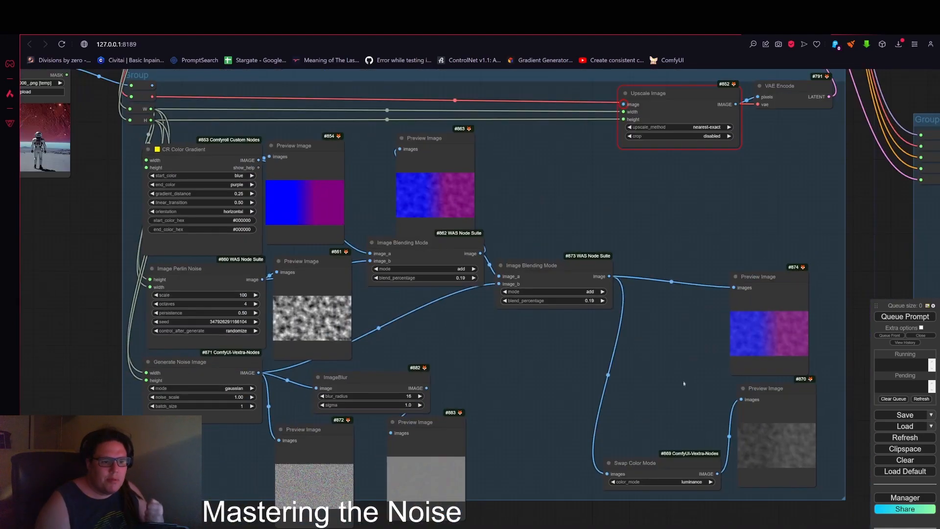
{"action": "left_click_drag", "start_coordinate": [684, 384], "coordinate": [577, 367]}
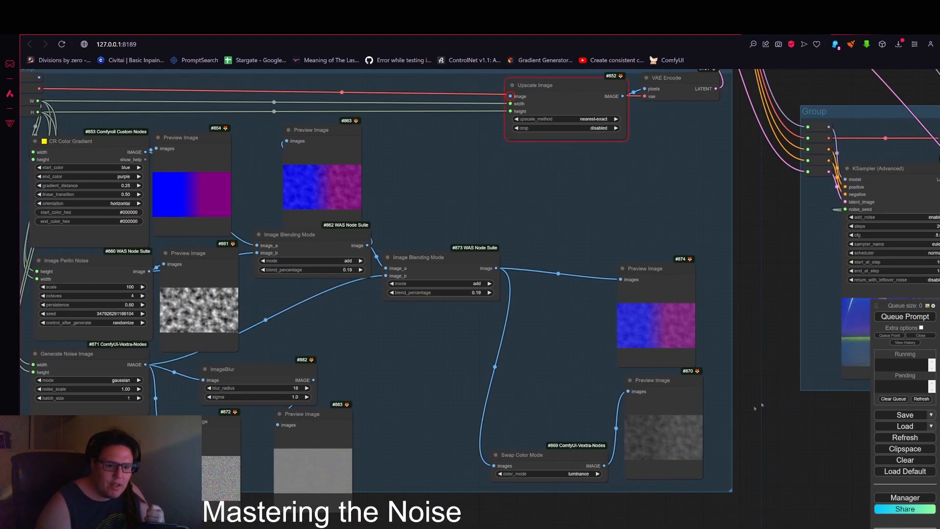
{"action": "left_click_drag", "start_coordinate": [760, 408], "coordinate": [336, 371]}
{"action": "left_click_drag", "start_coordinate": [705, 402], "coordinate": [422, 426]}
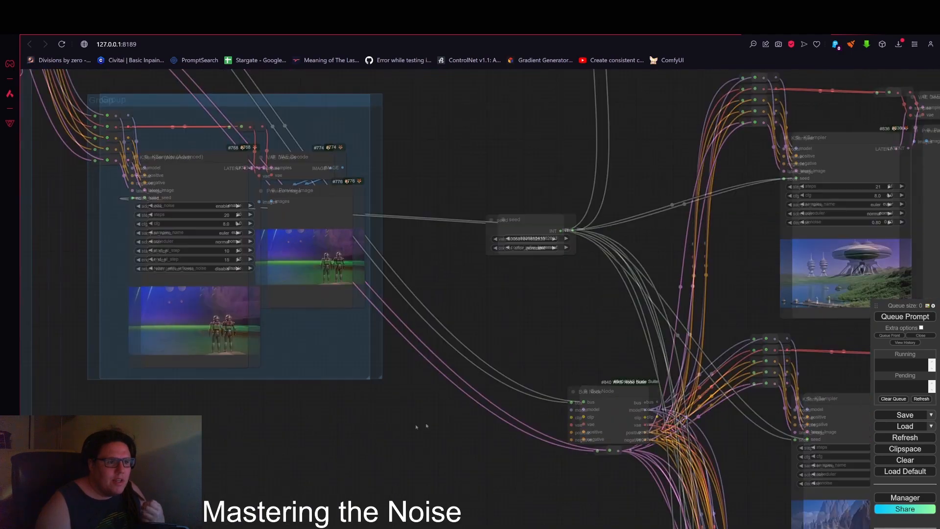
{"action": "scroll", "coordinate": [467, 426], "scroll_direction": "down", "scroll_amount": 4}
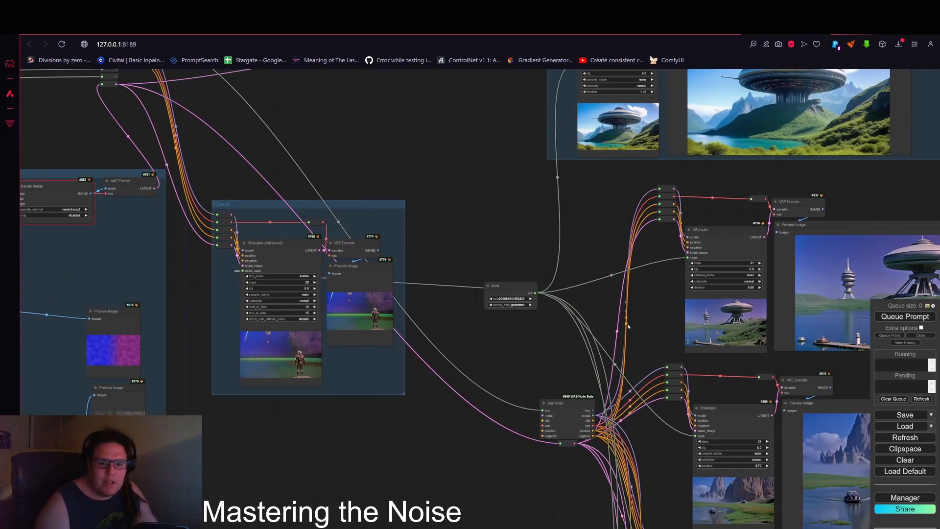
{"action": "left_click_drag", "start_coordinate": [635, 348], "coordinate": [601, 304]}
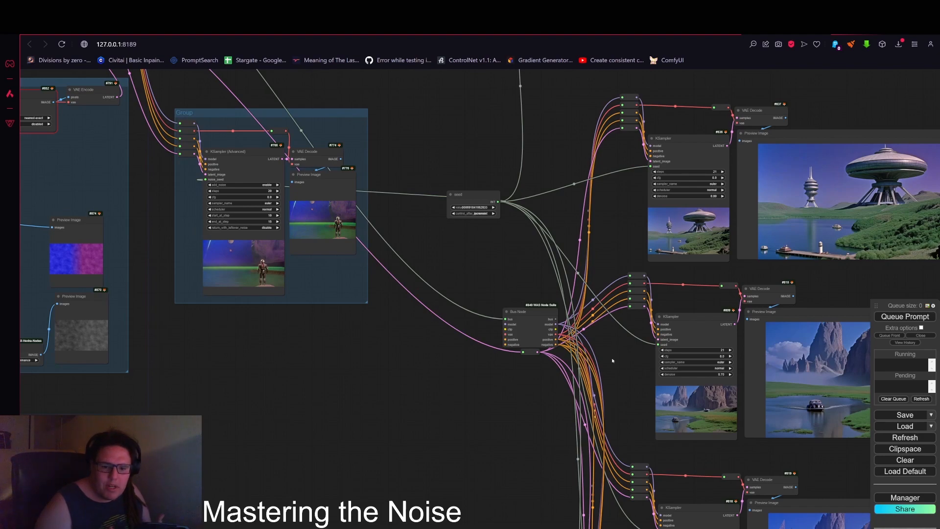
{"action": "left_click_drag", "start_coordinate": [609, 370], "coordinate": [460, 238]}
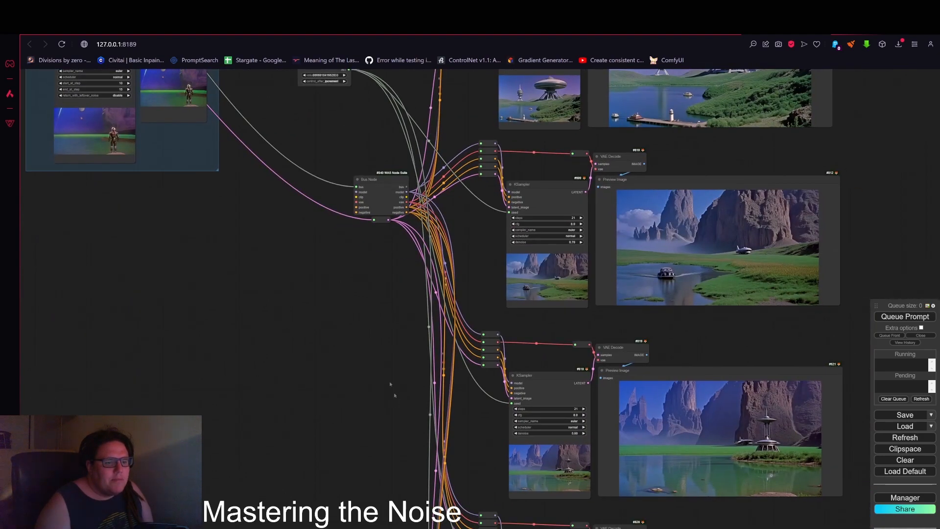
{"action": "left_click_drag", "start_coordinate": [394, 395], "coordinate": [303, 273]}
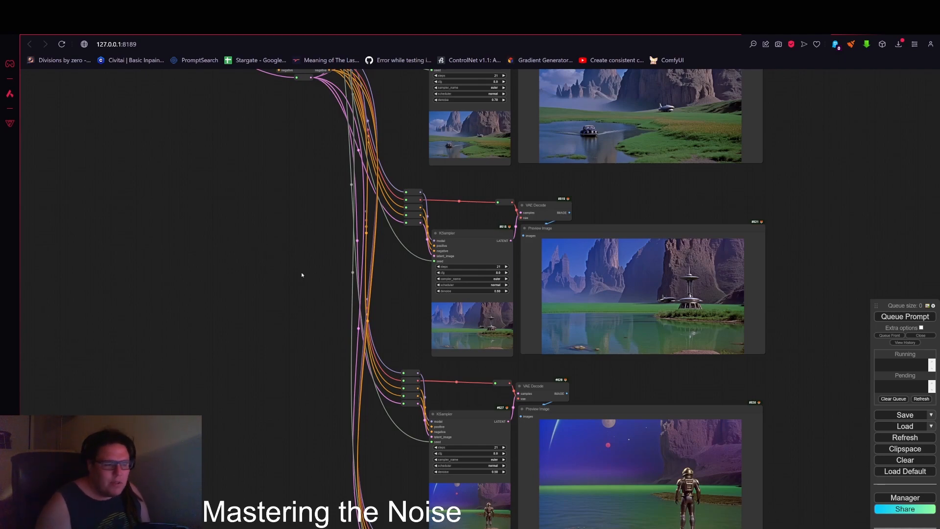
{"action": "scroll", "coordinate": [325, 253], "scroll_direction": "down", "scroll_amount": 5}
{"action": "left_click_drag", "start_coordinate": [325, 254], "coordinate": [624, 311]}
{"action": "left_click_drag", "start_coordinate": [406, 310], "coordinate": [716, 389]}
{"action": "scroll", "coordinate": [502, 231], "scroll_direction": "up", "scroll_amount": 6}
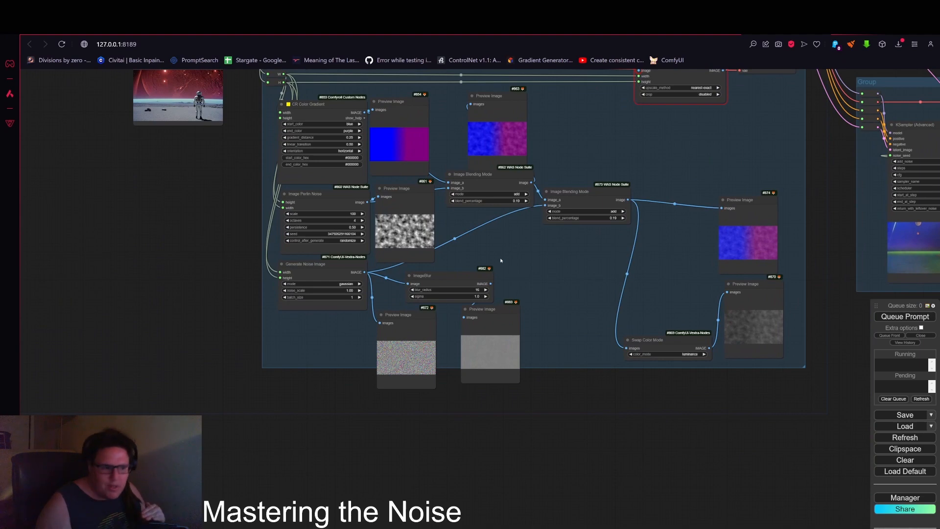
Step: Resize and reposition the raw gaussian and blurred noise preview nodes side by side
{"action": "scroll", "coordinate": [421, 358], "scroll_direction": "up", "scroll_amount": 6}
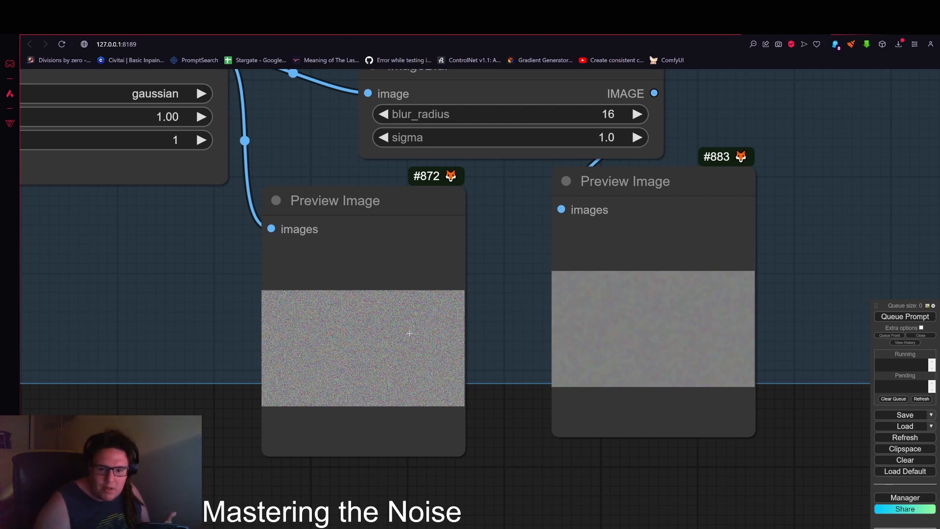
{"action": "scroll", "coordinate": [409, 333], "scroll_direction": "up", "scroll_amount": 5}
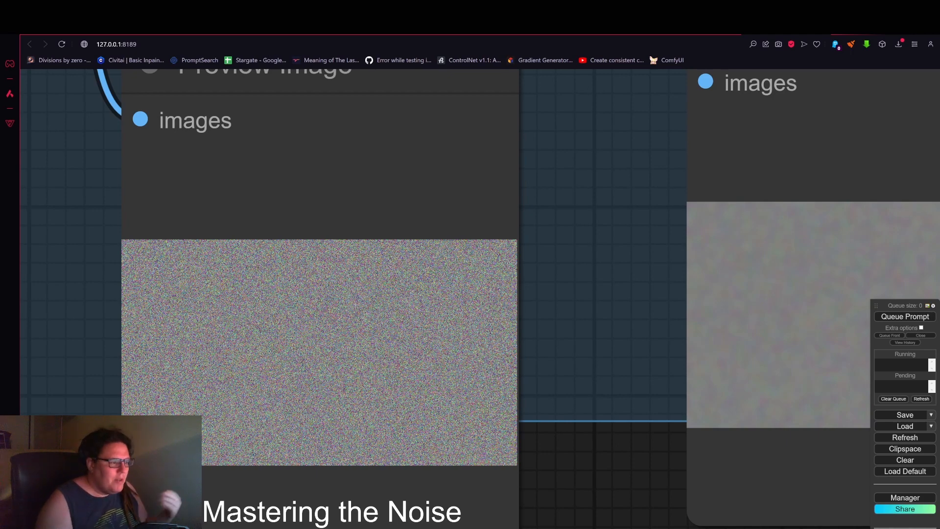
{"action": "scroll", "coordinate": [497, 303], "scroll_direction": "down", "scroll_amount": 4}
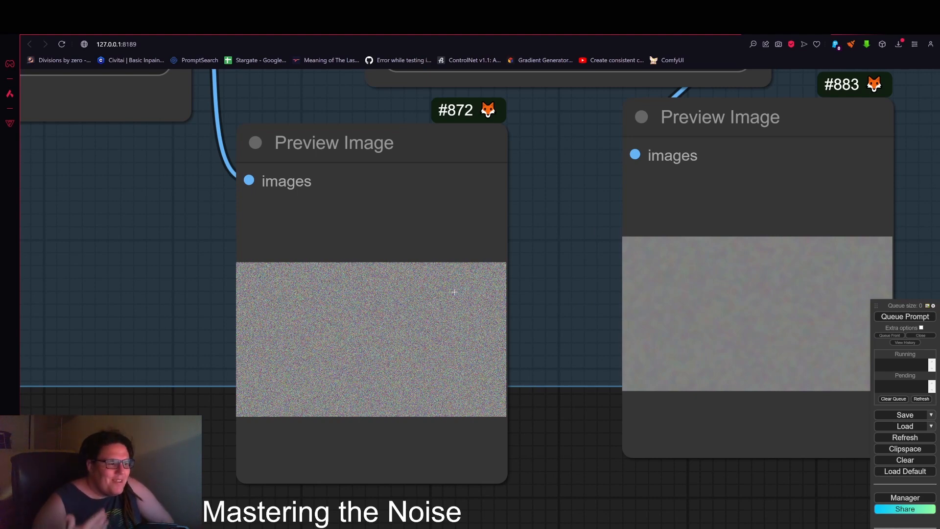
{"action": "scroll", "coordinate": [589, 272], "scroll_direction": "down", "scroll_amount": 2}
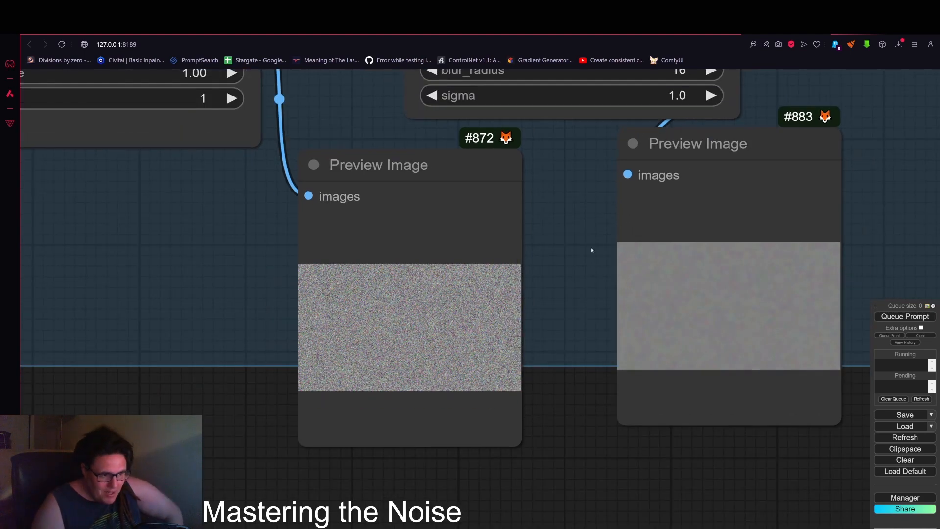
{"action": "left_click_drag", "start_coordinate": [567, 277], "coordinate": [541, 309]}
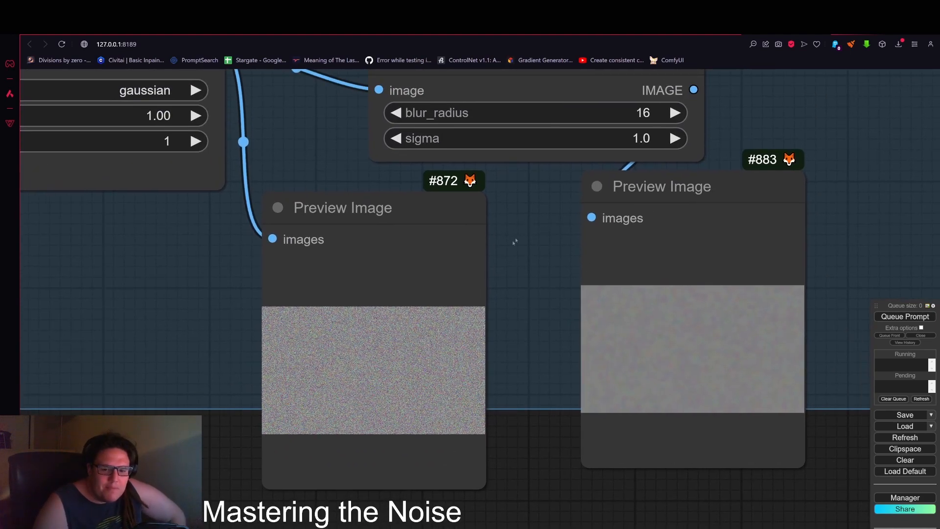
{"action": "left_click_drag", "start_coordinate": [478, 487], "coordinate": [490, 398]}
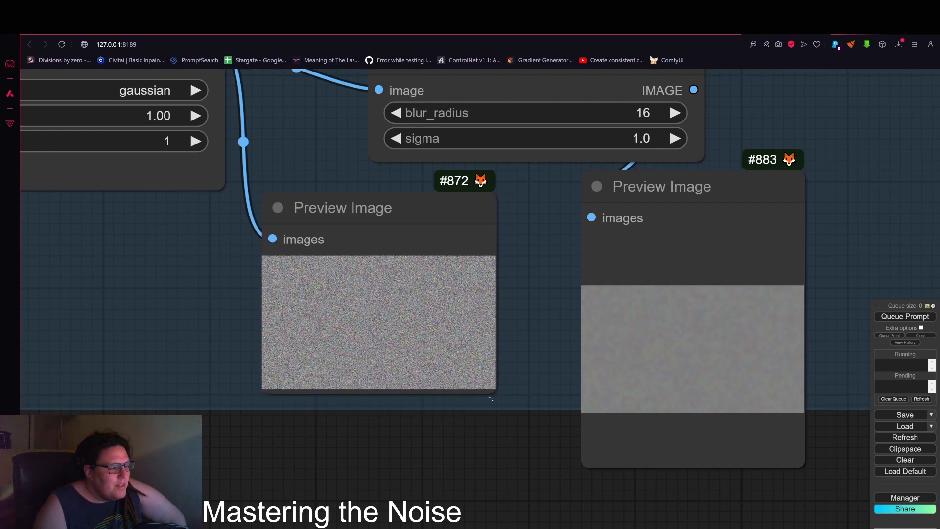
{"action": "left_click_drag", "start_coordinate": [749, 190], "coordinate": [687, 214]}
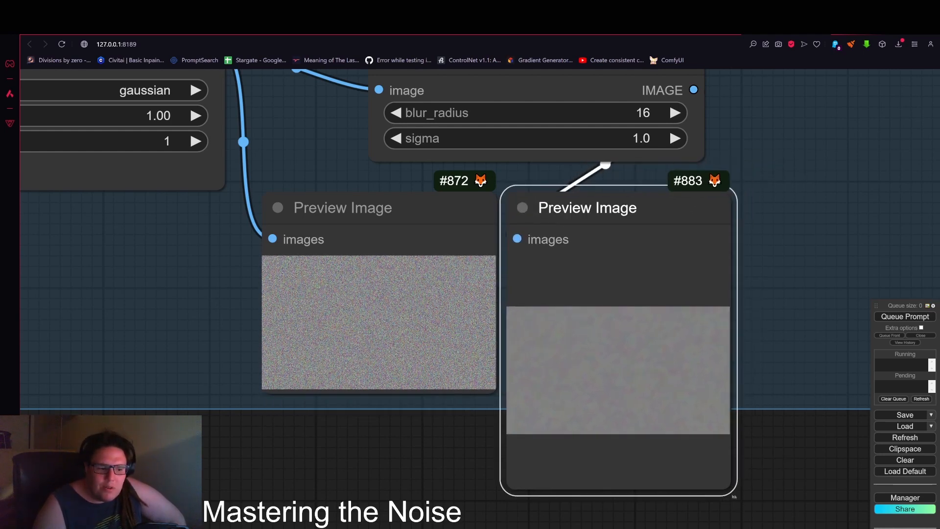
{"action": "left_click_drag", "start_coordinate": [728, 491], "coordinate": [790, 390]}
{"action": "scroll", "coordinate": [734, 294], "scroll_direction": "down", "scroll_amount": 6}
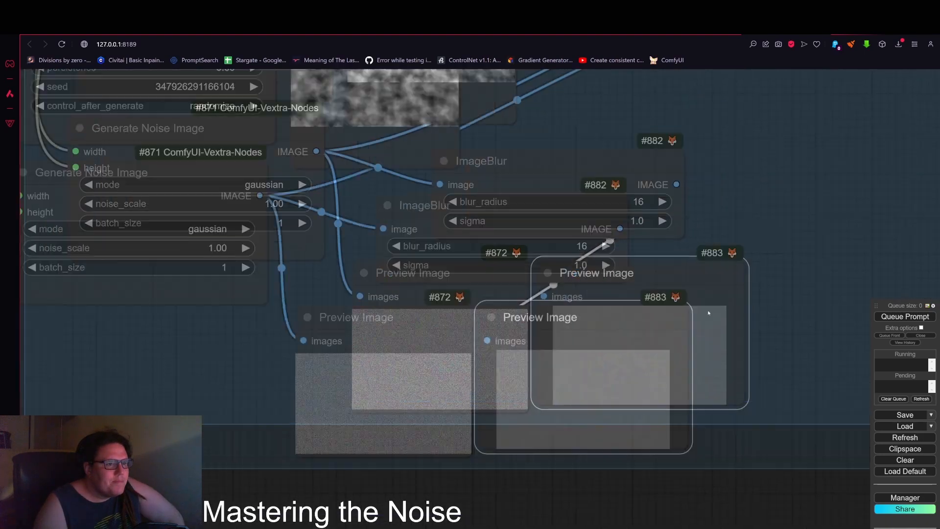
{"action": "left_click_drag", "start_coordinate": [633, 323], "coordinate": [640, 328]}
{"action": "scroll", "coordinate": [760, 250], "scroll_direction": "down", "scroll_amount": 4}
{"action": "left_click_drag", "start_coordinate": [759, 250], "coordinate": [667, 320]}
{"action": "scroll", "coordinate": [578, 421], "scroll_direction": "up", "scroll_amount": 14}
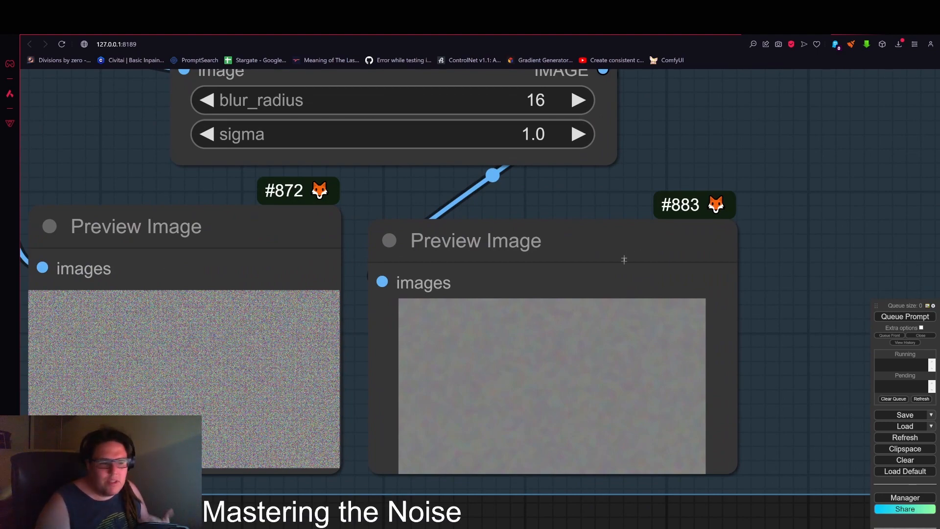
Step: Shift the noise group slightly to the right within the overall workflow
{"action": "scroll", "coordinate": [623, 258], "scroll_direction": "down", "scroll_amount": 12}
{"action": "scroll", "coordinate": [705, 264], "scroll_direction": "down", "scroll_amount": 1}
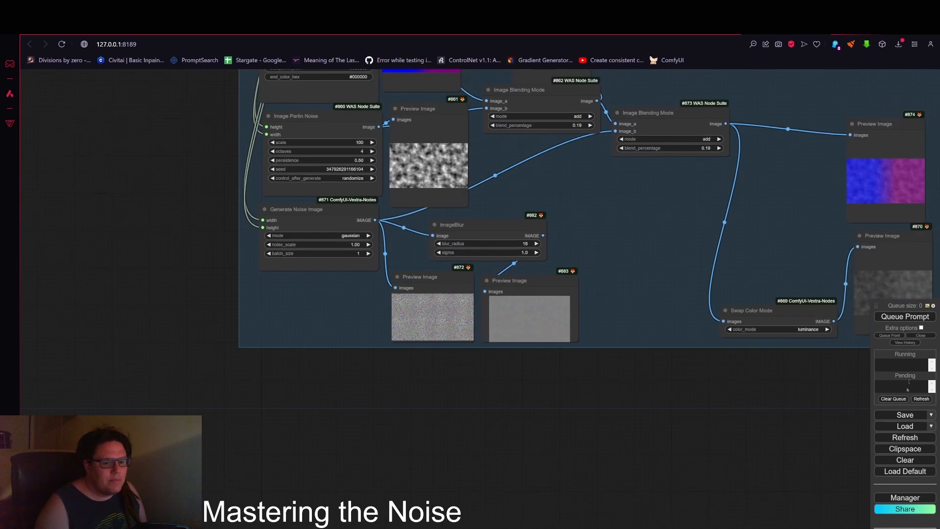
{"action": "scroll", "coordinate": [480, 263], "scroll_direction": "down", "scroll_amount": 5}
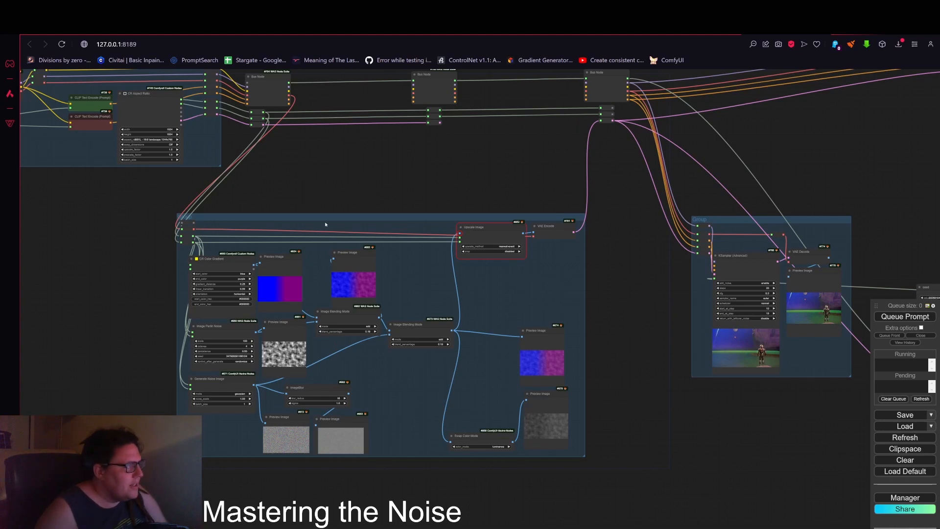
{"action": "left_click_drag", "start_coordinate": [333, 221], "coordinate": [349, 224]}
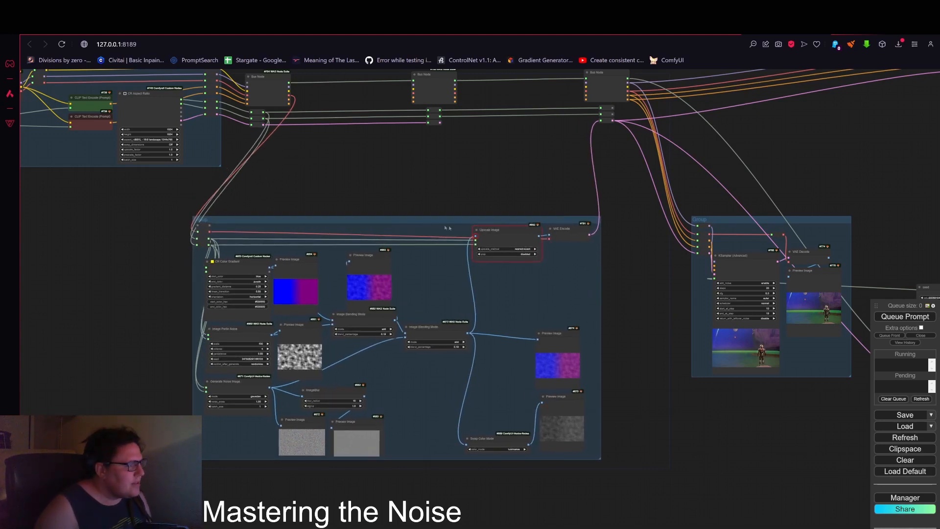
{"action": "scroll", "coordinate": [377, 186], "scroll_direction": "down", "scroll_amount": 5}
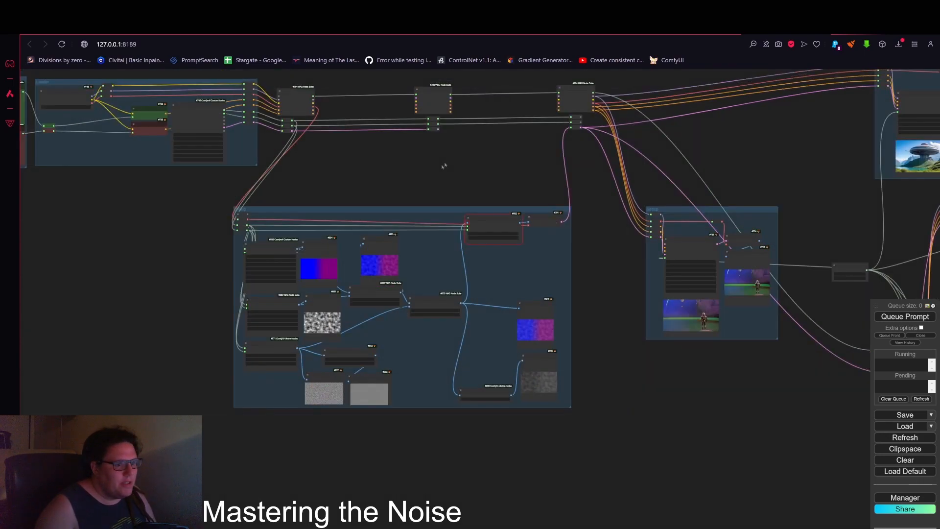
{"action": "left_click_drag", "start_coordinate": [579, 399], "coordinate": [348, 299]}
{"action": "left_click_drag", "start_coordinate": [418, 358], "coordinate": [543, 365]}
{"action": "scroll", "coordinate": [542, 365], "scroll_direction": "down", "scroll_amount": 4}
{"action": "left_click_drag", "start_coordinate": [449, 321], "coordinate": [546, 353]}
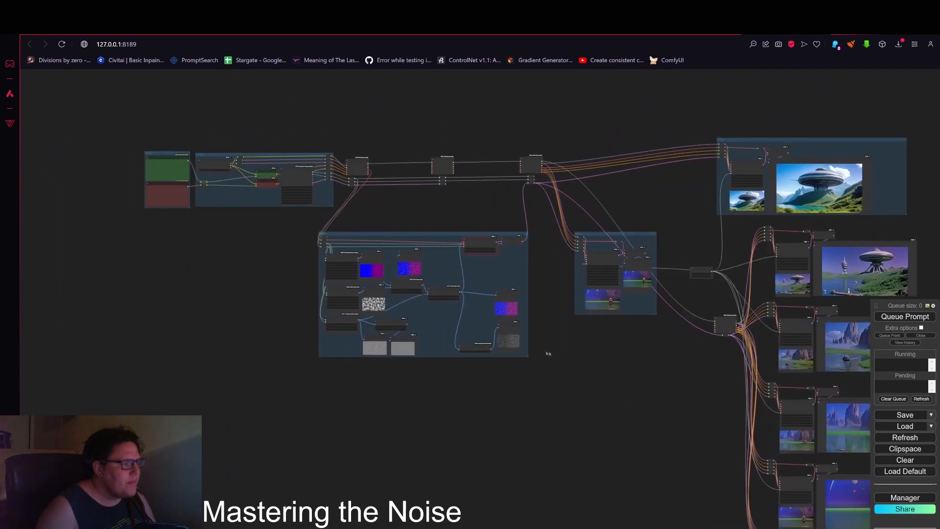
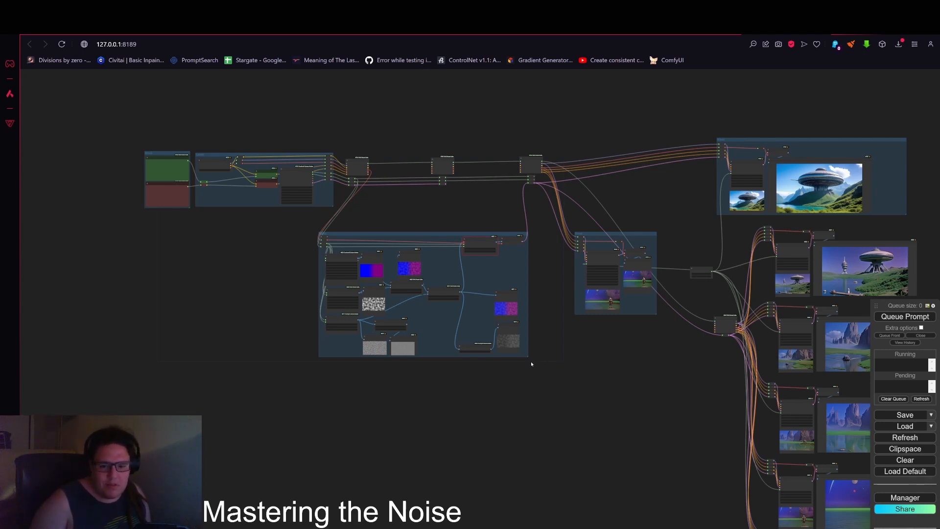
Step: Pan and zoom across the noise group to inspect its nodes and connections
{"action": "scroll", "coordinate": [490, 284], "scroll_direction": "up", "scroll_amount": 9}
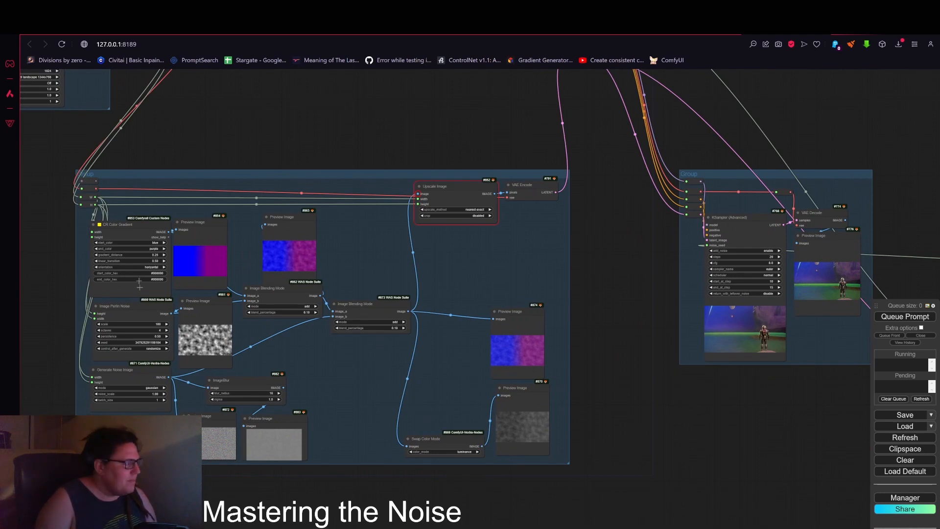
{"action": "scroll", "coordinate": [138, 283], "scroll_direction": "up", "scroll_amount": 5}
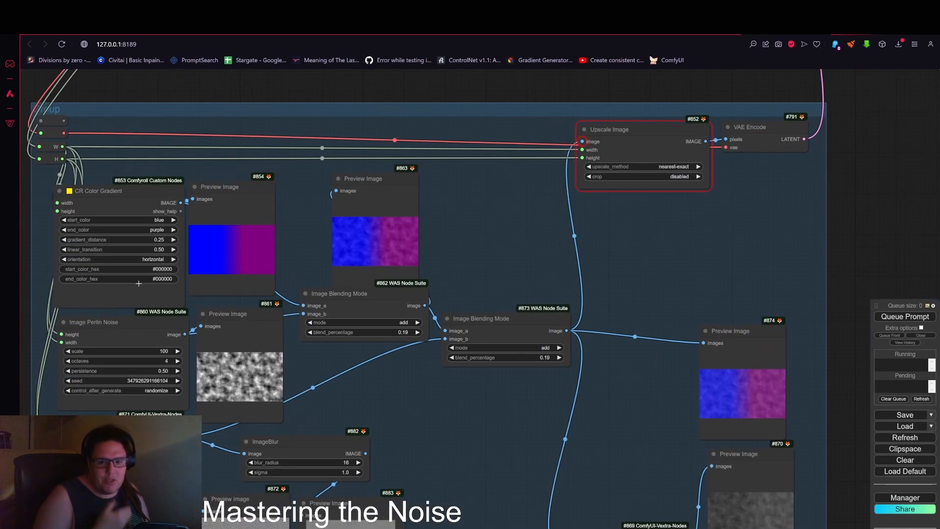
{"action": "scroll", "coordinate": [265, 199], "scroll_direction": "down", "scroll_amount": 3}
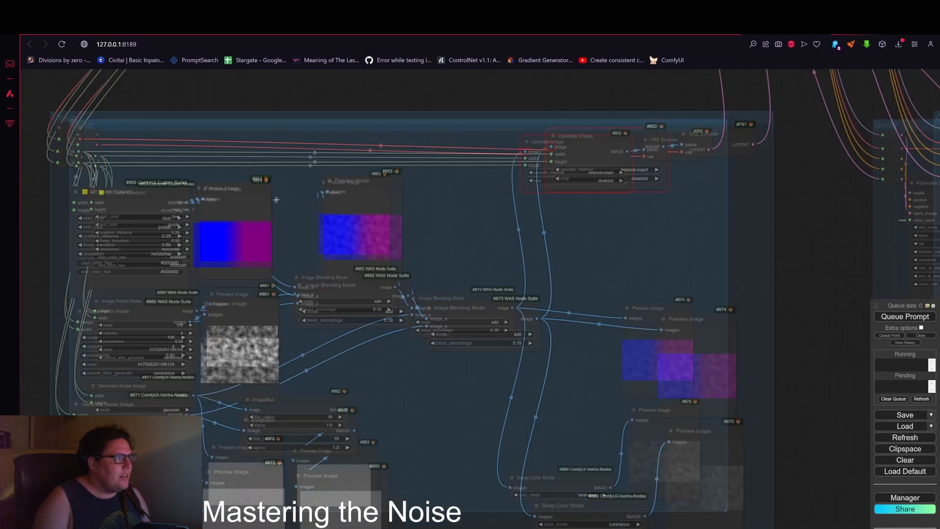
{"action": "left_click_drag", "start_coordinate": [335, 127], "coordinate": [482, 228]}
{"action": "scroll", "coordinate": [300, 244], "scroll_direction": "up", "scroll_amount": 5}
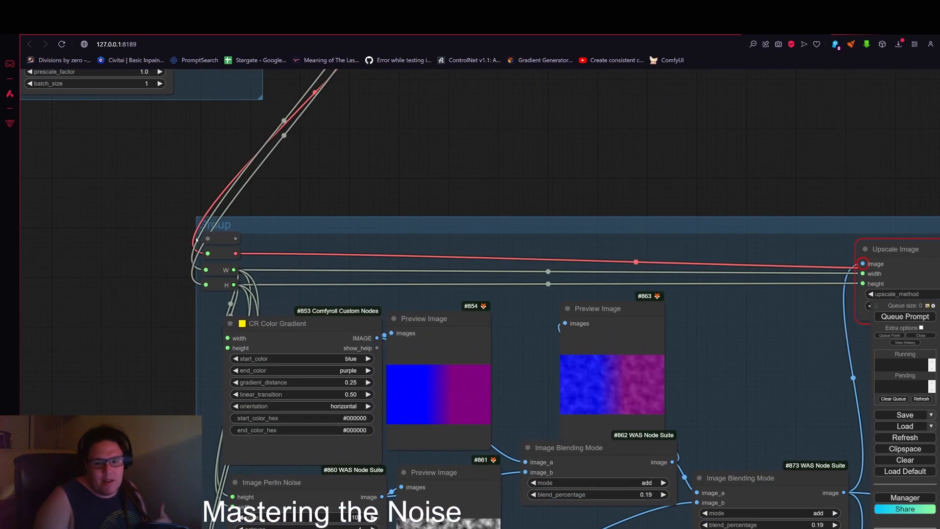
{"action": "scroll", "coordinate": [194, 242], "scroll_direction": "down", "scroll_amount": 1}
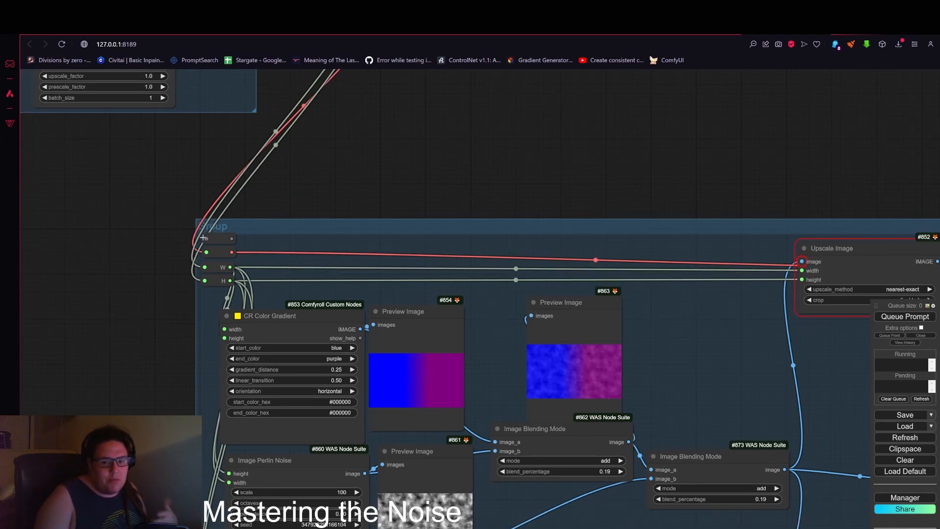
{"action": "scroll", "coordinate": [237, 252], "scroll_direction": "down", "scroll_amount": 6}
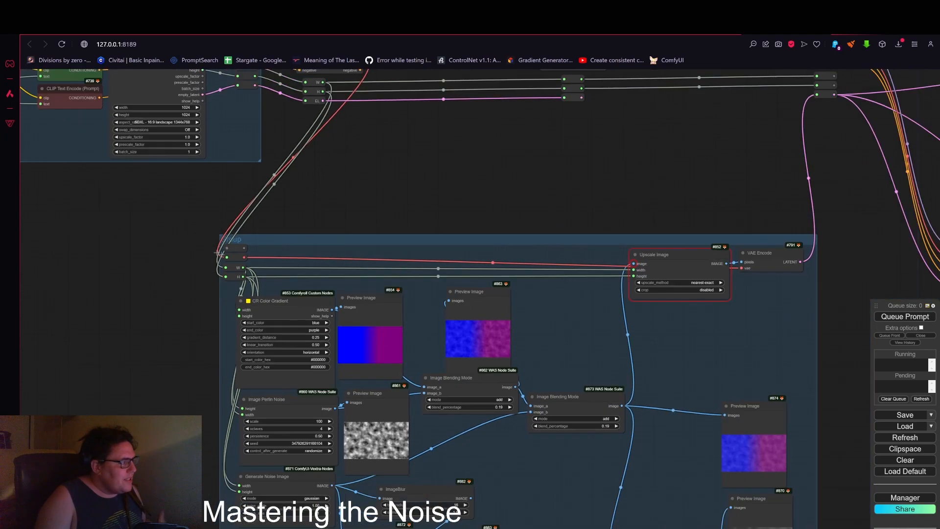
{"action": "scroll", "coordinate": [247, 237], "scroll_direction": "down", "scroll_amount": 4}
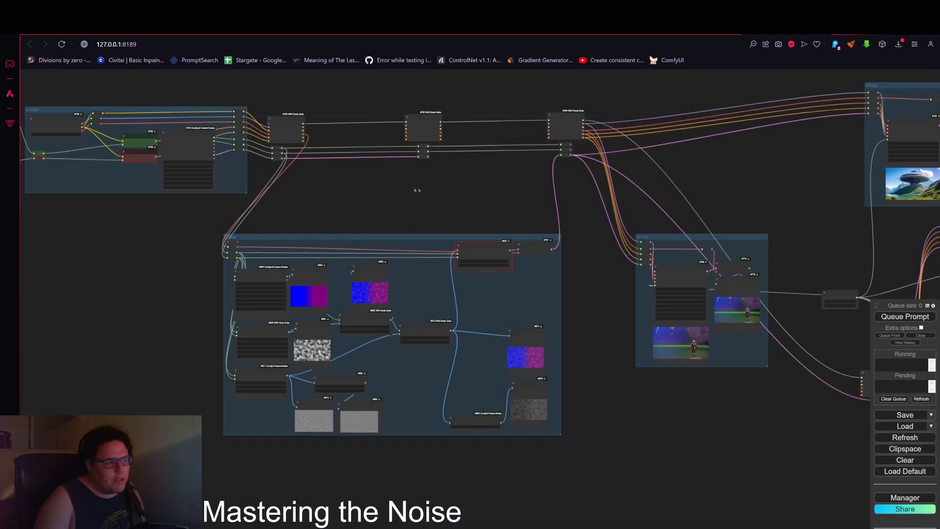
{"action": "left_click_drag", "start_coordinate": [416, 189], "coordinate": [571, 199]}
{"action": "scroll", "coordinate": [385, 253], "scroll_direction": "up", "scroll_amount": 6}
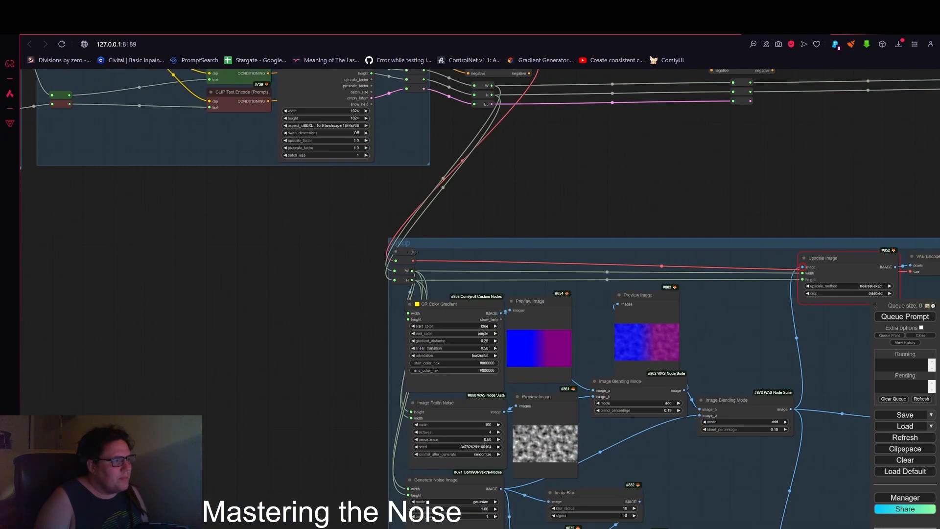
{"action": "scroll", "coordinate": [393, 251], "scroll_direction": "up", "scroll_amount": 8}
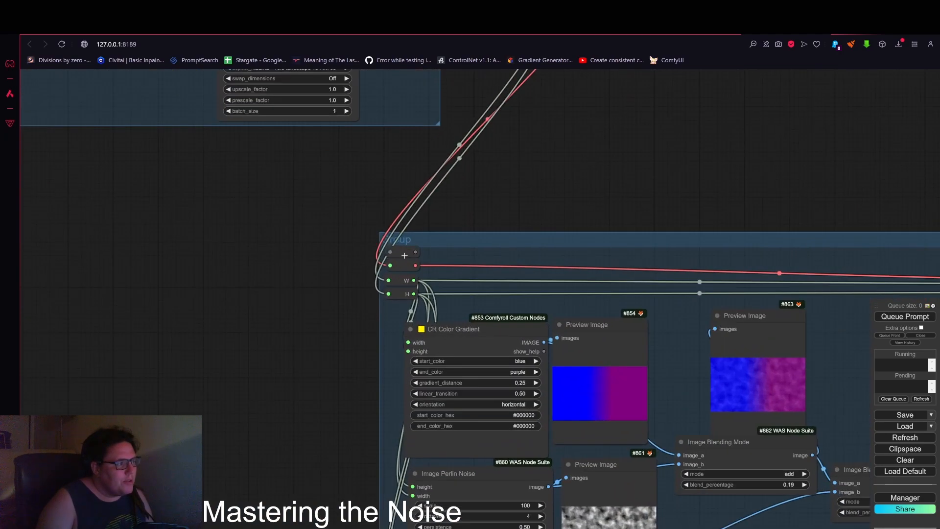
{"action": "left_click", "coordinate": [394, 252]}
{"action": "left_click_drag", "start_coordinate": [385, 252], "coordinate": [124, 213]}
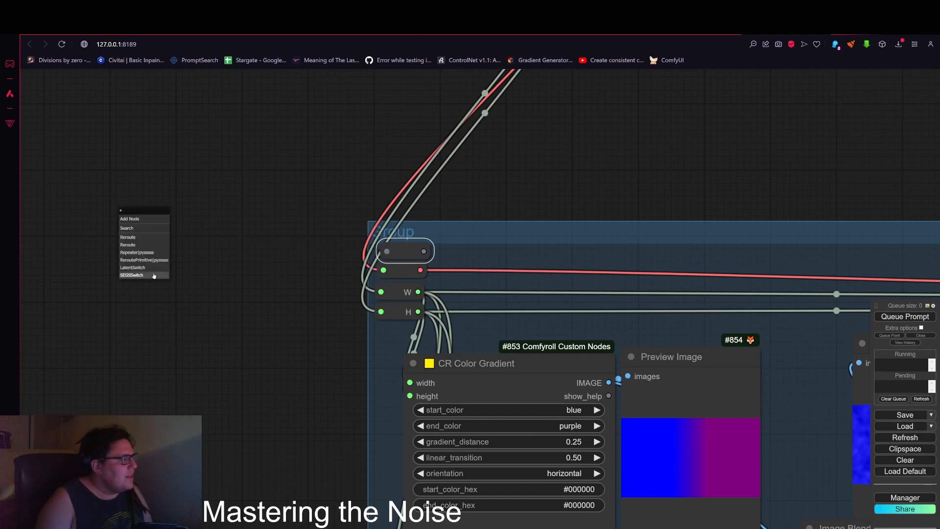
{"action": "left_click_drag", "start_coordinate": [196, 223], "coordinate": [403, 226]}
{"action": "double_click", "coordinate": [404, 230]}
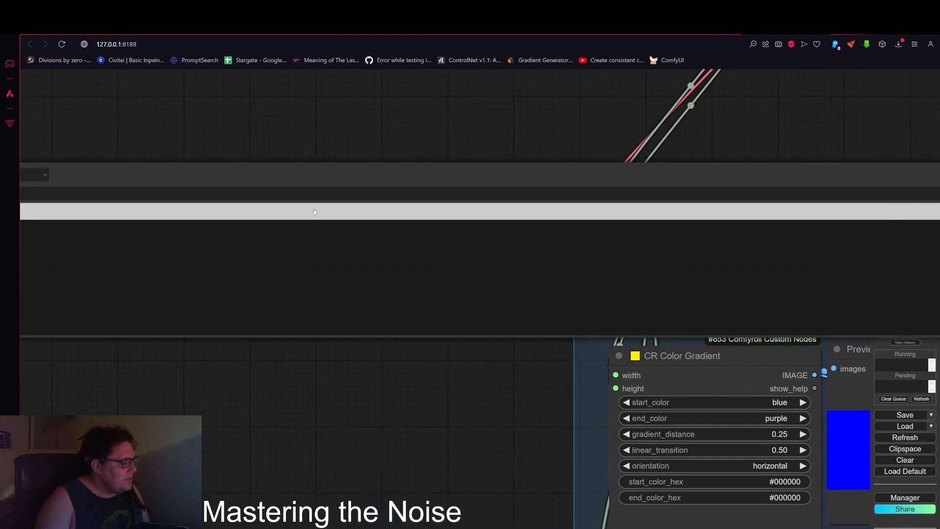
{"action": "scroll", "coordinate": [372, 152], "scroll_direction": "down", "scroll_amount": 4}
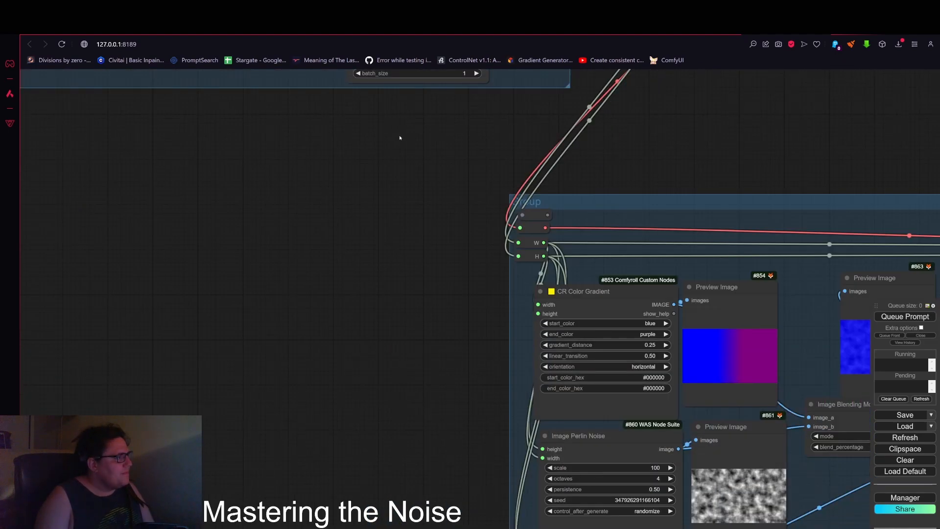
Step: Add a Load Image node beside the noise group and paste the clipspace image into it
{"action": "double_click", "coordinate": [398, 139]}
{"action": "type", "text": "load"}
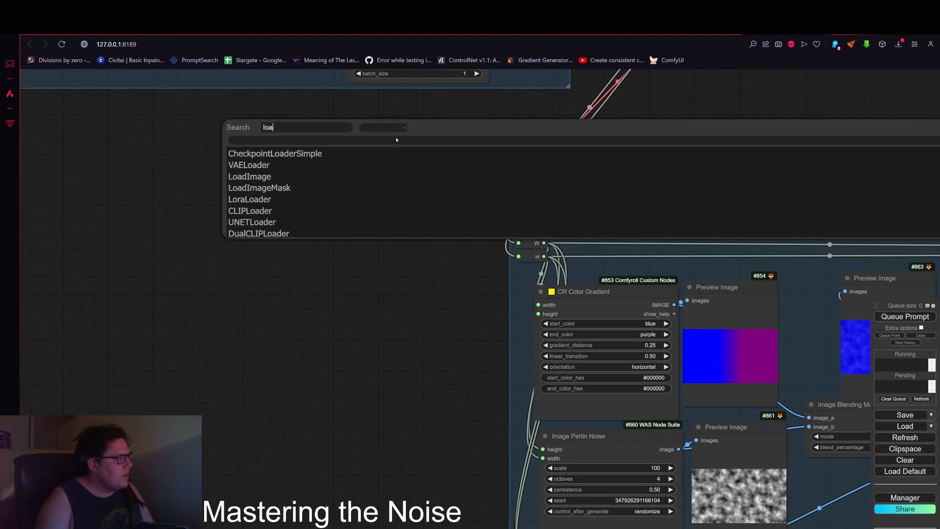
{"action": "left_click", "coordinate": [296, 173]}
{"action": "left_click_drag", "start_coordinate": [516, 179], "coordinate": [375, 209]}
{"action": "right_click", "coordinate": [333, 243]}
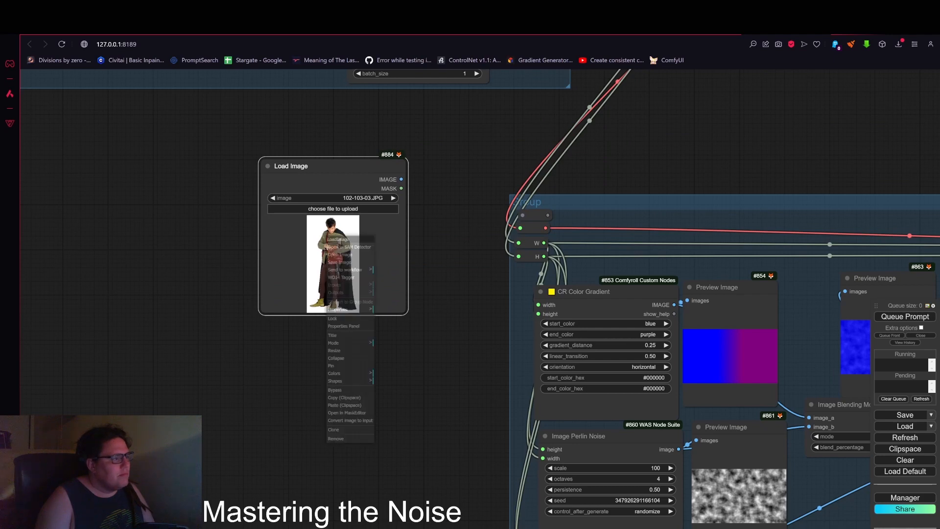
{"action": "left_click", "coordinate": [361, 406]}
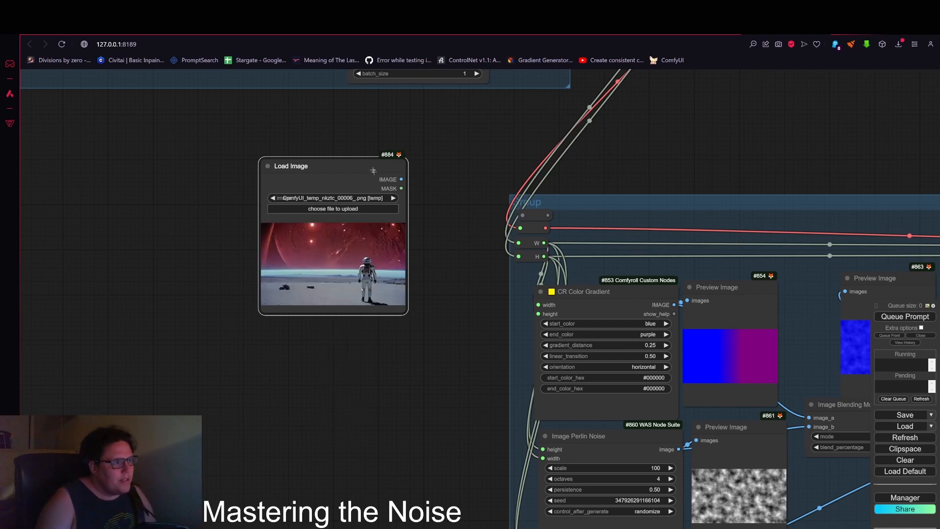
Step: Move the Load Image node next to the group and connect its IMAGE output to the group's image reroute
{"action": "left_click_drag", "start_coordinate": [375, 171], "coordinate": [370, 215]}
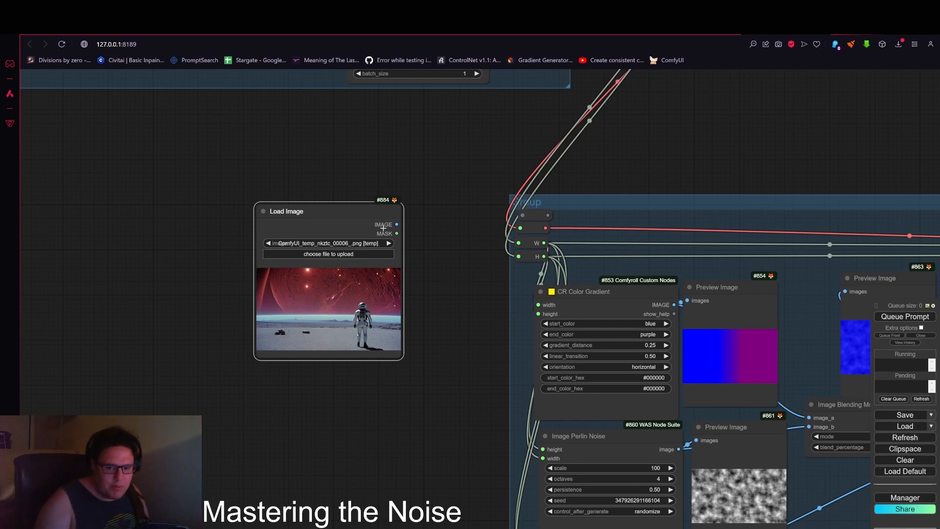
{"action": "right_click", "coordinate": [374, 283]}
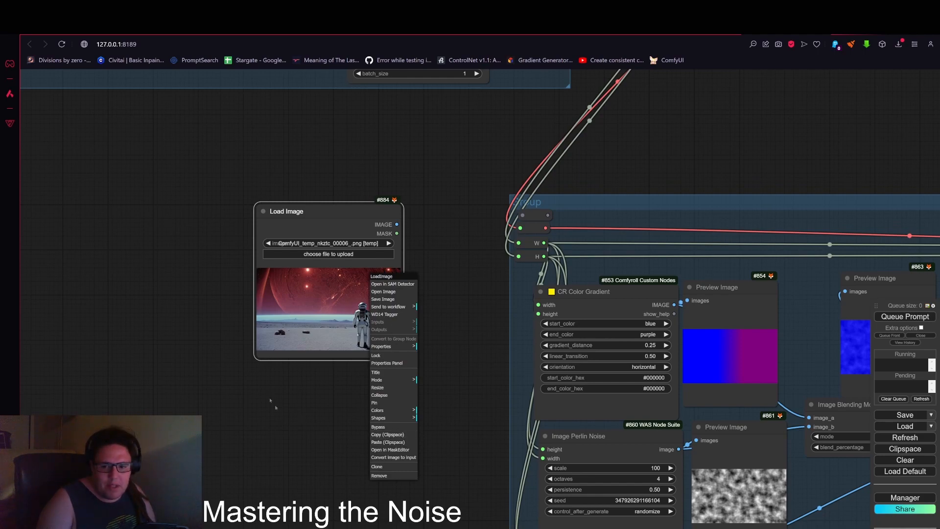
{"action": "left_click", "coordinate": [279, 437]}
{"action": "left_click_drag", "start_coordinate": [337, 221], "coordinate": [365, 239]}
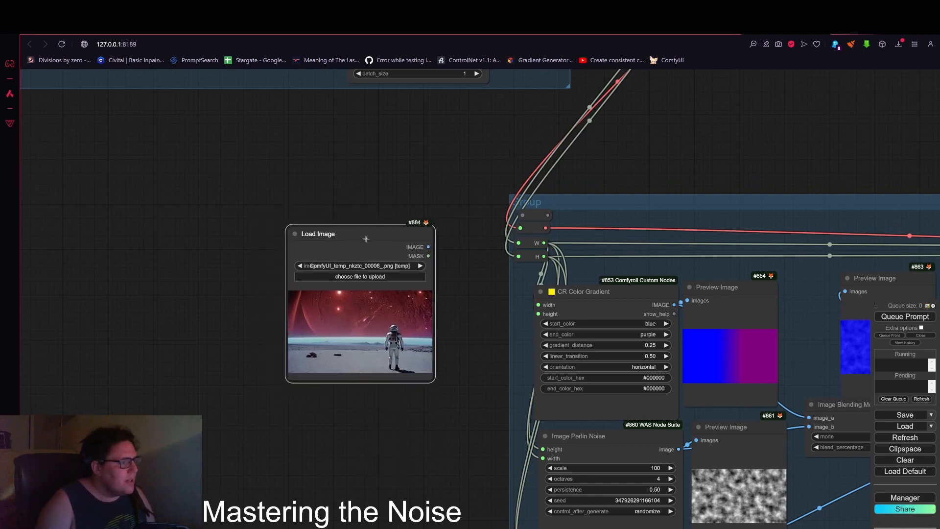
{"action": "scroll", "coordinate": [424, 248], "scroll_direction": "up", "scroll_amount": 4}
{"action": "left_click_drag", "start_coordinate": [424, 248], "coordinate": [564, 202]}
Step: Reposition the Load Image node and its link to sit neatly left of the noise group
{"action": "scroll", "coordinate": [524, 216], "scroll_direction": "down", "scroll_amount": 3}
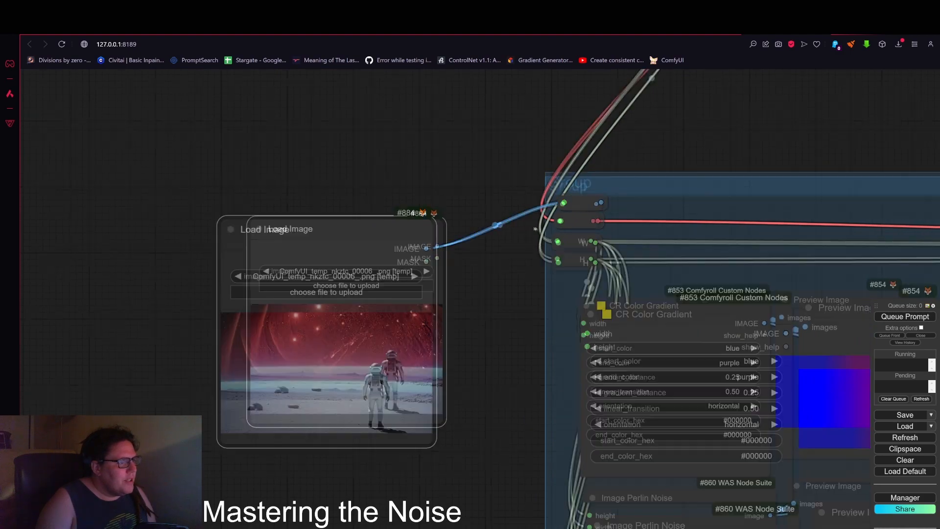
{"action": "left_click_drag", "start_coordinate": [497, 225], "coordinate": [508, 202]}
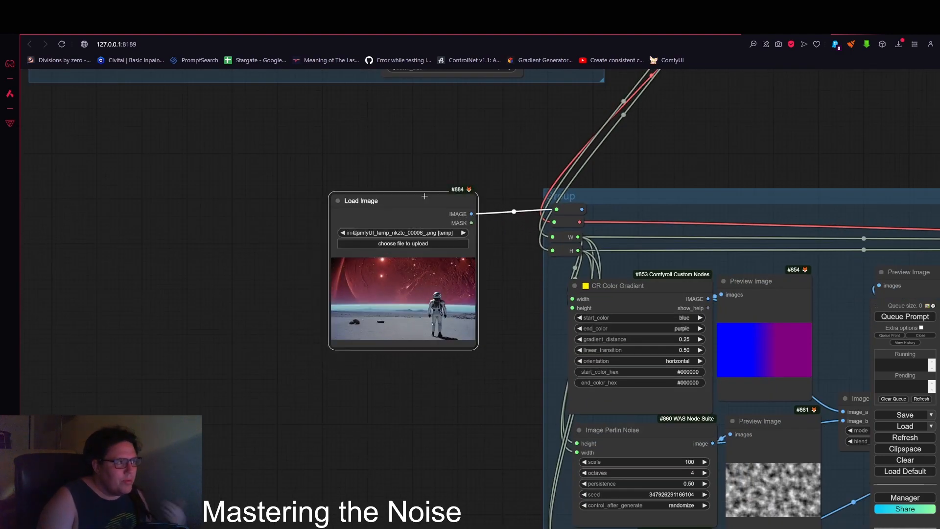
{"action": "left_click_drag", "start_coordinate": [457, 195], "coordinate": [448, 186]}
{"action": "scroll", "coordinate": [710, 174], "scroll_direction": "down", "scroll_amount": 2}
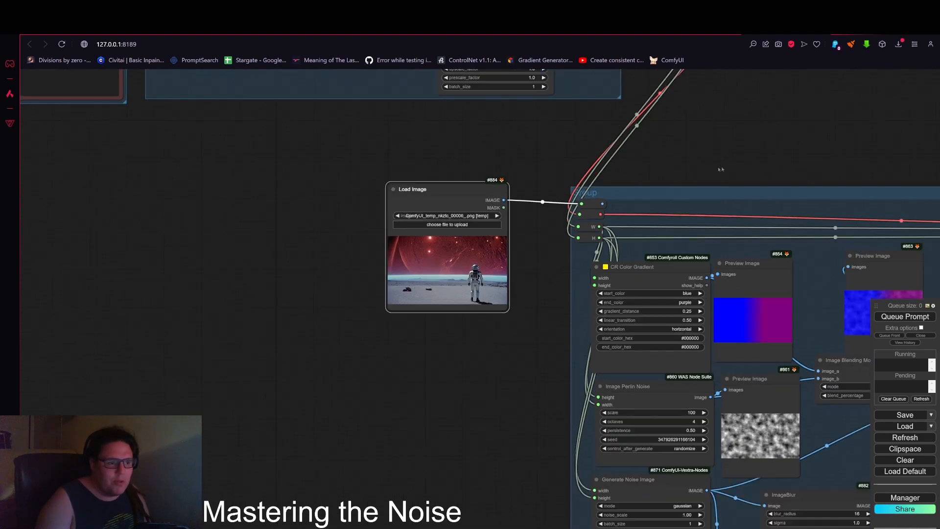
{"action": "left_click_drag", "start_coordinate": [705, 170], "coordinate": [411, 187]}
{"action": "scroll", "coordinate": [237, 227], "scroll_direction": "up", "scroll_amount": 3}
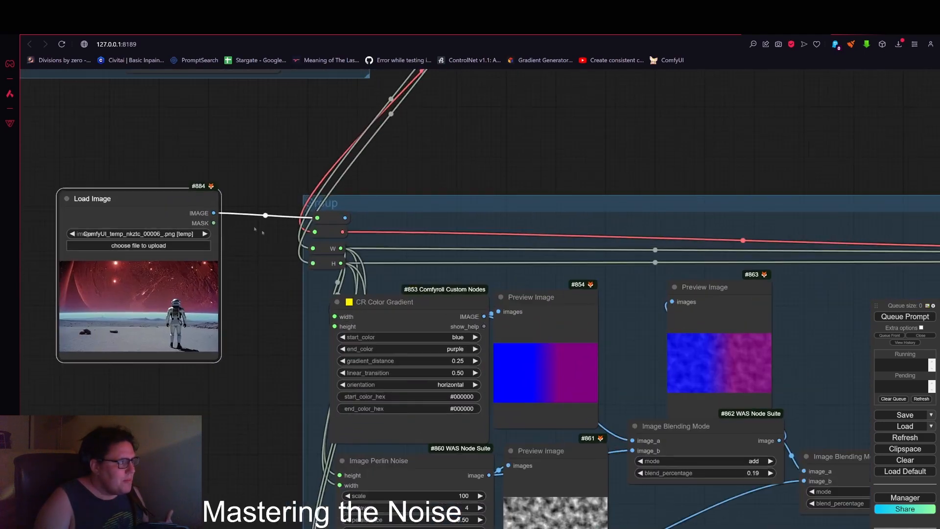
{"action": "left_click", "coordinate": [457, 208]}
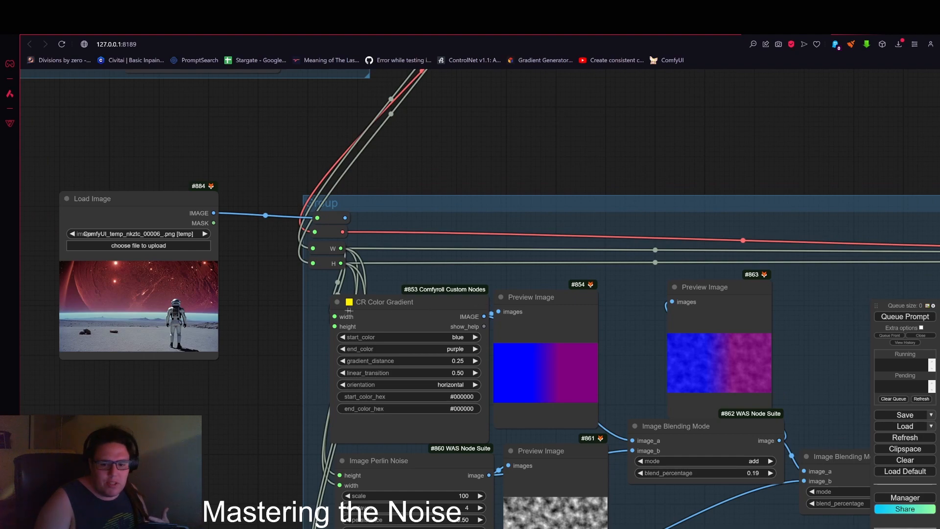
{"action": "left_click_drag", "start_coordinate": [297, 292], "coordinate": [362, 193]}
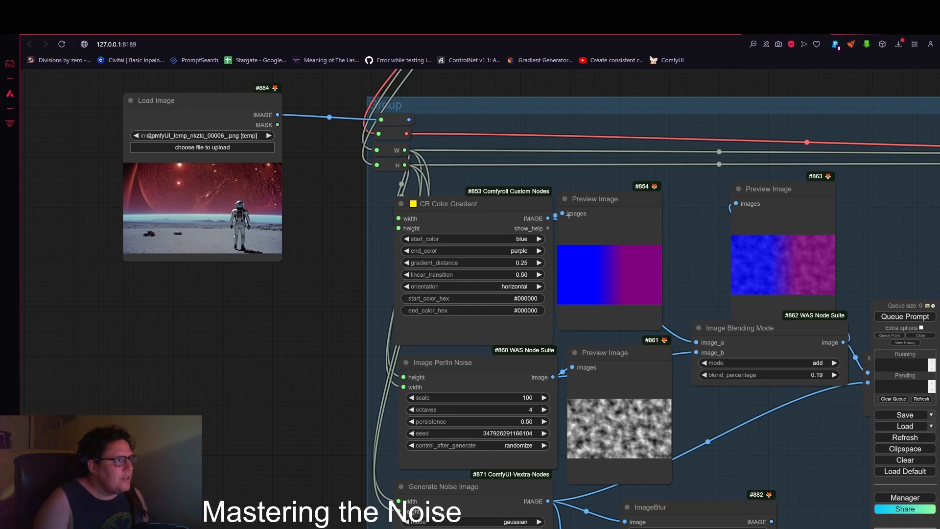
{"action": "scroll", "coordinate": [567, 215], "scroll_direction": "down", "scroll_amount": 2}
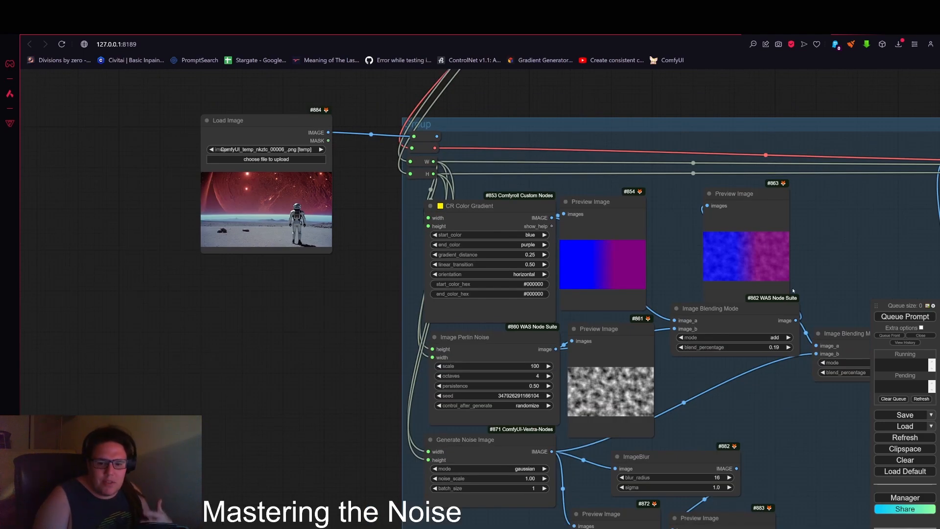
{"action": "left_click_drag", "start_coordinate": [283, 119], "coordinate": [262, 147]}
{"action": "scroll", "coordinate": [300, 203], "scroll_direction": "down", "scroll_amount": 3}
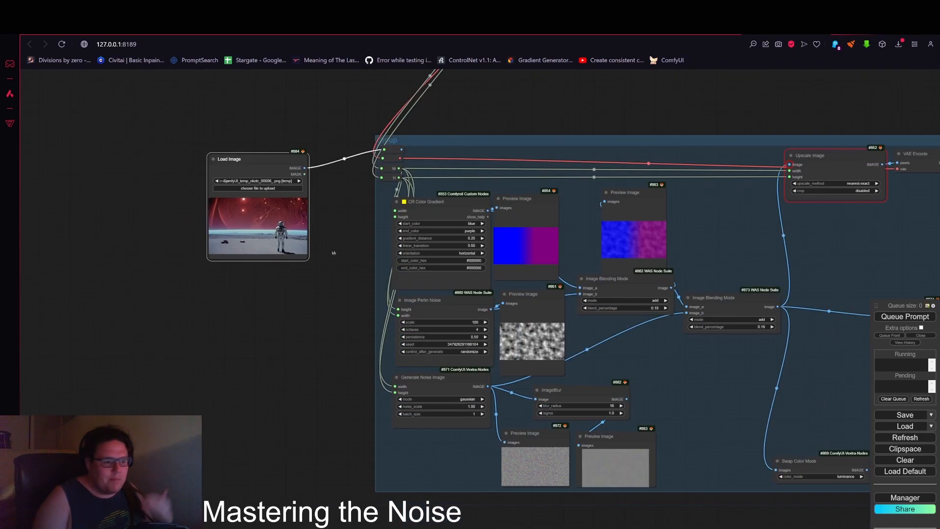
{"action": "scroll", "coordinate": [529, 369], "scroll_direction": "up", "scroll_amount": 7}
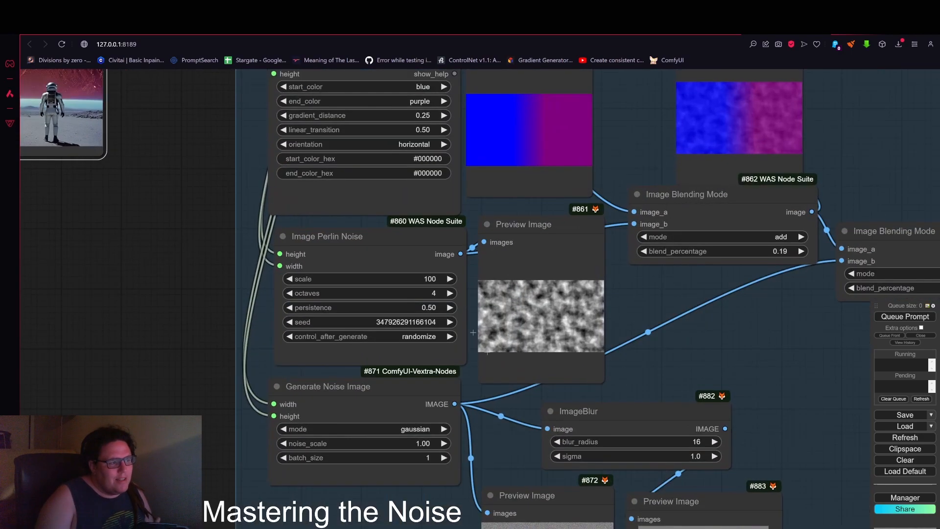
{"action": "scroll", "coordinate": [593, 279], "scroll_direction": "down", "scroll_amount": 4}
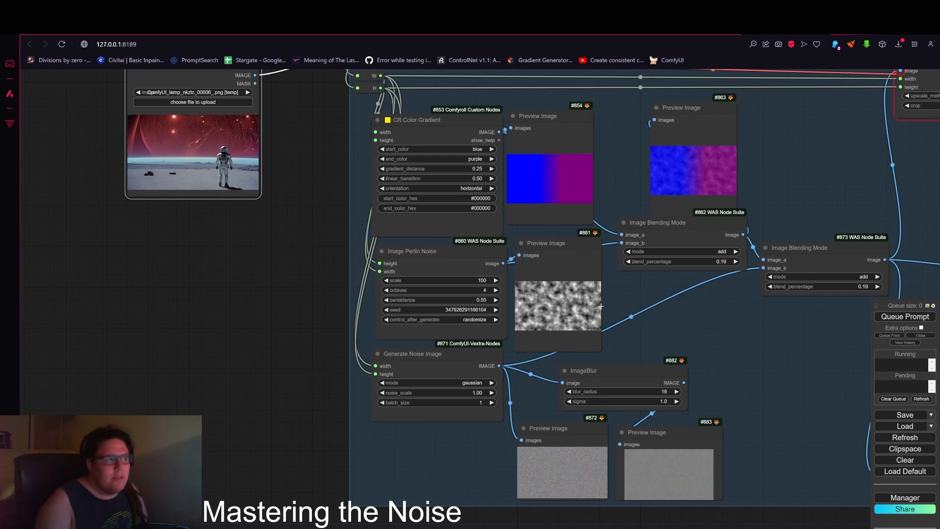
{"action": "scroll", "coordinate": [315, 290], "scroll_direction": "down", "scroll_amount": 2}
{"action": "left_click_drag", "start_coordinate": [315, 290], "coordinate": [329, 350]}
{"action": "left_click_drag", "start_coordinate": [255, 175], "coordinate": [275, 157]}
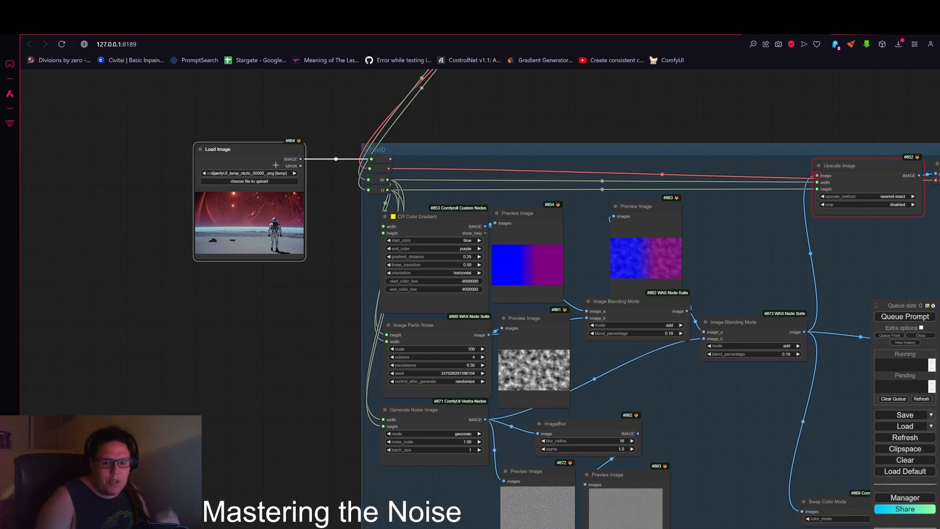
{"action": "mouse_move", "coordinate": [276, 165]}
{"action": "left_mouse_down"}
{"action": "mouse_move", "coordinate": [277, 148]}
{"action": "mouse_move", "coordinate": [275, 158]}
{"action": "left_mouse_up"}
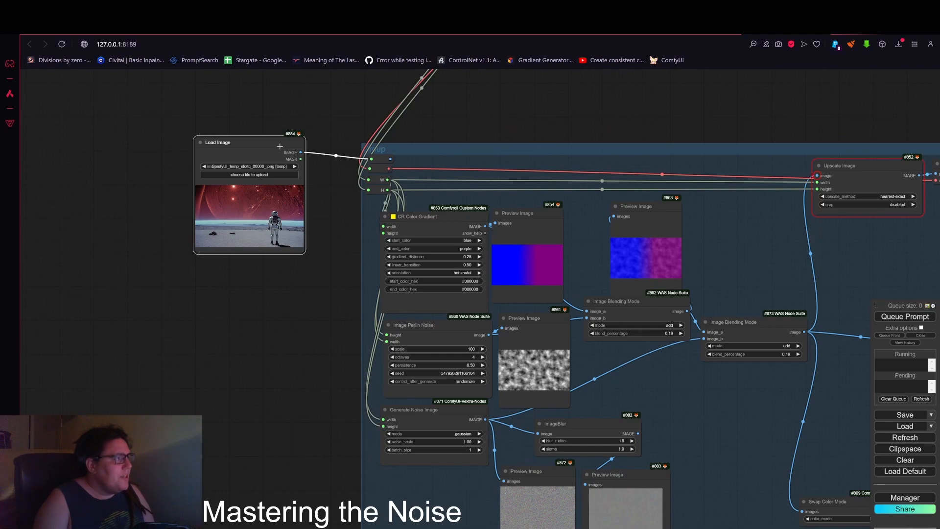
{"action": "left_click_drag", "start_coordinate": [283, 145], "coordinate": [313, 151]}
Step: Connect the Upscale Image output to a new Preview Image node
{"action": "scroll", "coordinate": [276, 159], "scroll_direction": "down", "scroll_amount": 2}
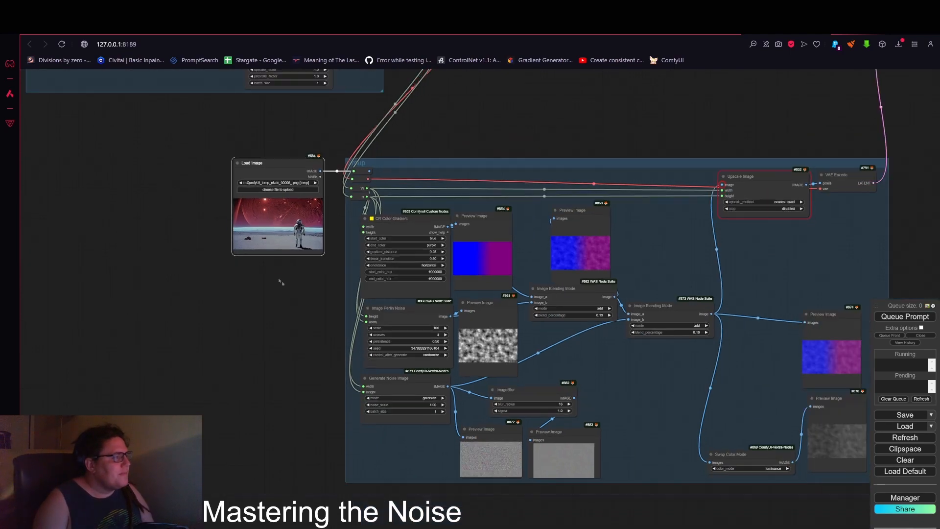
{"action": "scroll", "coordinate": [297, 171], "scroll_direction": "up", "scroll_amount": 4}
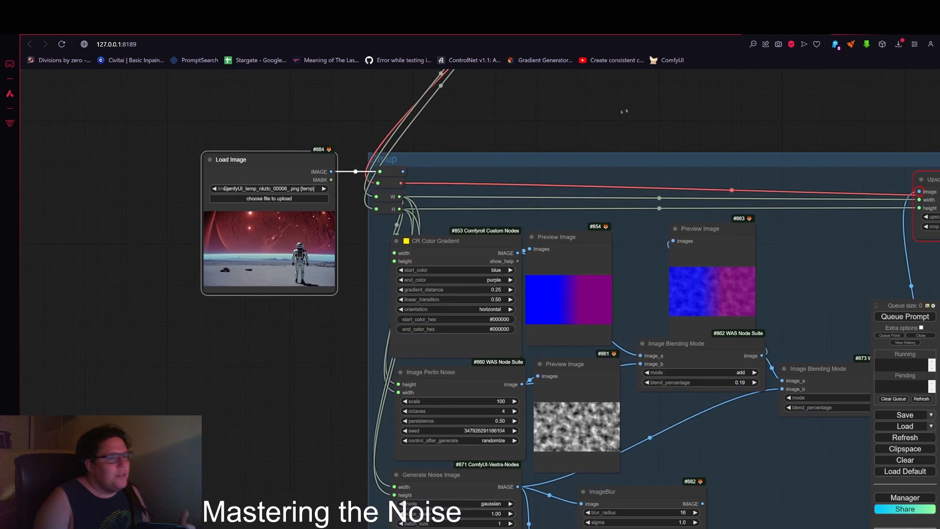
{"action": "left_click_drag", "start_coordinate": [724, 123], "coordinate": [442, 113]}
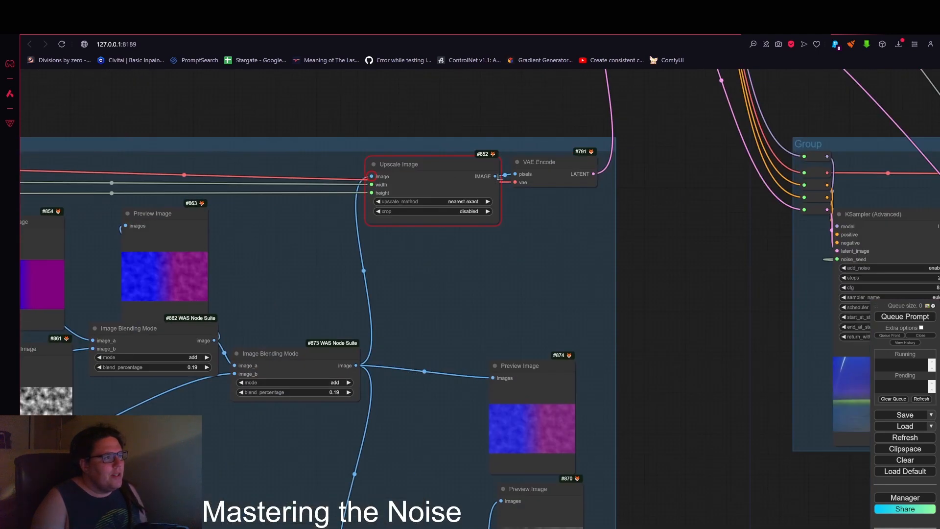
{"action": "left_click_drag", "start_coordinate": [496, 175], "coordinate": [680, 281]}
{"action": "left_click", "coordinate": [649, 299]}
{"action": "scroll", "coordinate": [605, 217], "scroll_direction": "up", "scroll_amount": 4}
{"action": "scroll", "coordinate": [646, 245], "scroll_direction": "down", "scroll_amount": 3}
{"action": "scroll", "coordinate": [679, 282], "scroll_direction": "down", "scroll_amount": 3}
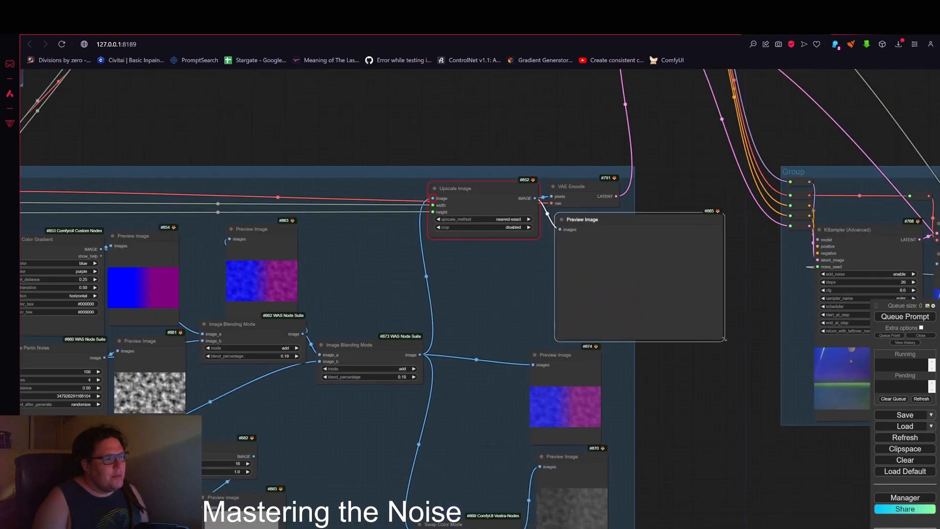
{"action": "left_click_drag", "start_coordinate": [383, 124], "coordinate": [594, 94]}
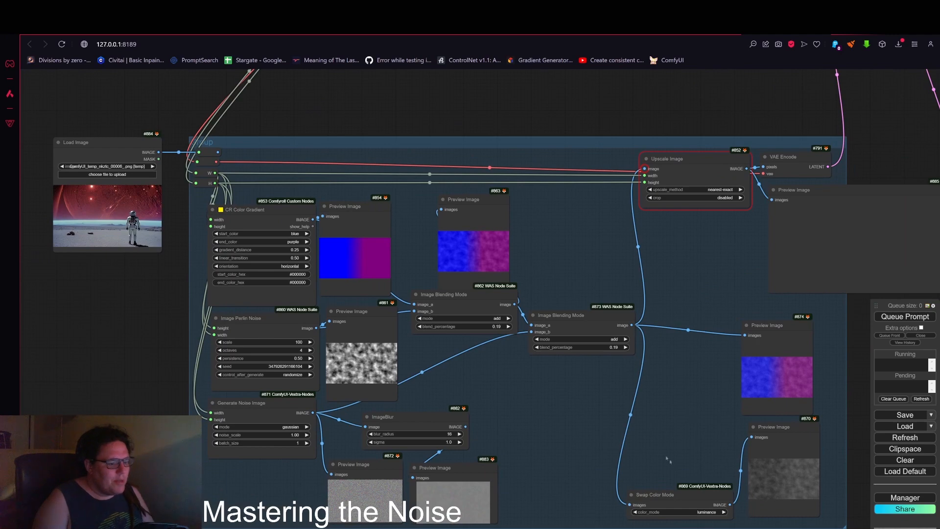
Step: Duplicate an Image Blending Mode node and wire it from the image reroute and the second blend output into the Upscale Image input
{"action": "left_click_drag", "start_coordinate": [564, 316], "coordinate": [571, 225]}
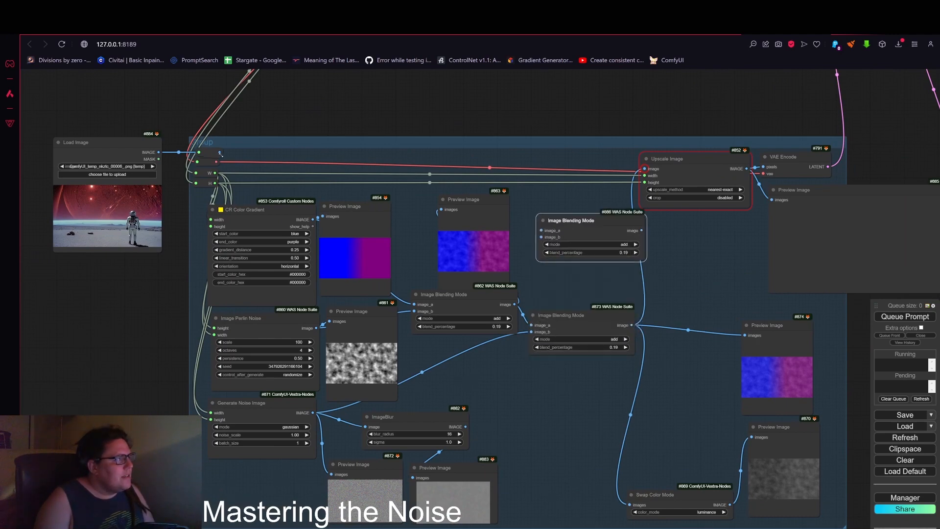
{"action": "left_click_drag", "start_coordinate": [219, 153], "coordinate": [541, 230]}
{"action": "left_click_drag", "start_coordinate": [632, 325], "coordinate": [541, 237]}
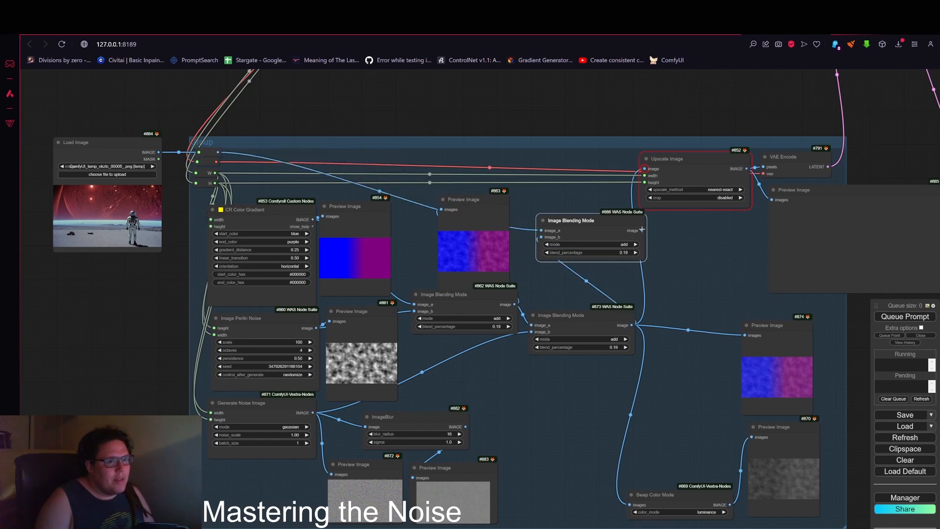
{"action": "left_click_drag", "start_coordinate": [642, 229], "coordinate": [645, 169]}
Step: Set the new blending node's mode to color and its blend percentage to 0.59
{"action": "scroll", "coordinate": [583, 250], "scroll_direction": "up", "scroll_amount": 7}
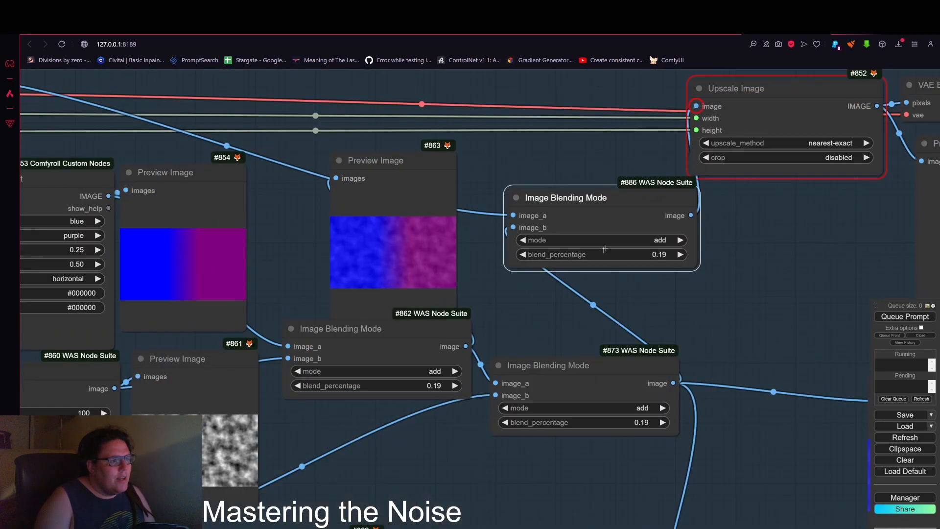
{"action": "left_click", "coordinate": [655, 239]}
{"action": "left_click", "coordinate": [651, 228]}
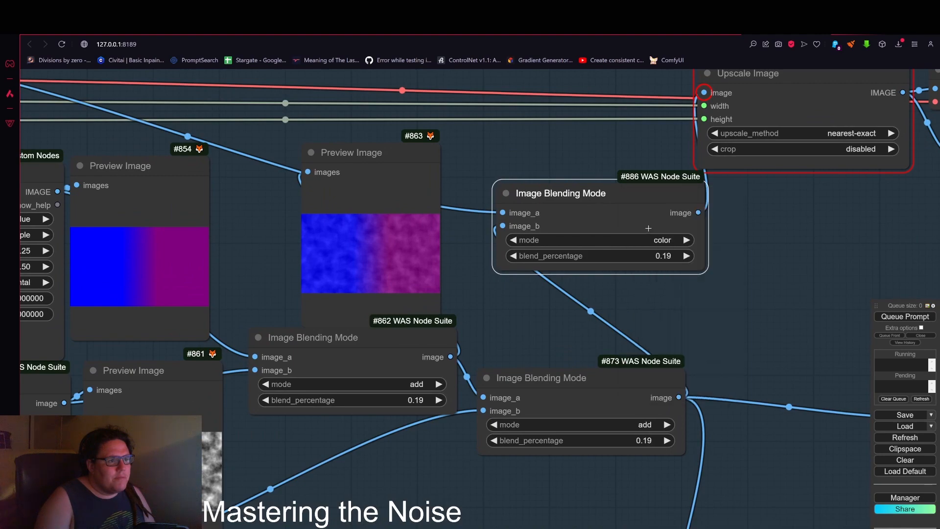
{"action": "scroll", "coordinate": [652, 230], "scroll_direction": "down", "scroll_amount": 7}
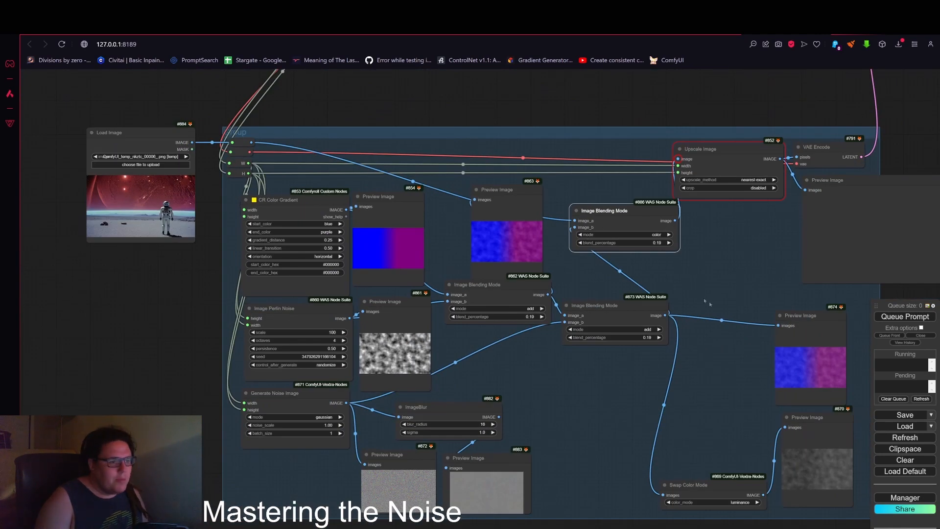
{"action": "left_click_drag", "start_coordinate": [631, 239], "coordinate": [682, 231]}
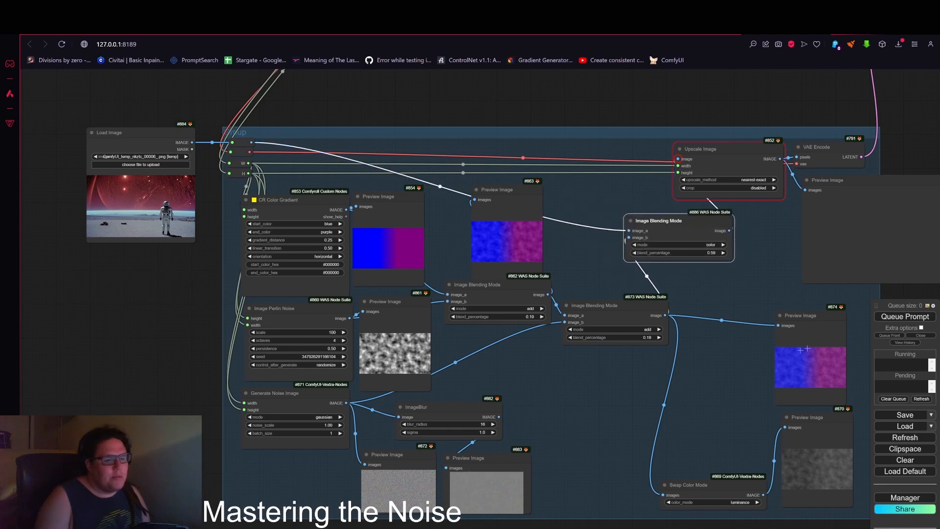
Step: Move the Load Image and its Preview Image node below the noise group and enlarge the preview
{"action": "scroll", "coordinate": [326, 182], "scroll_direction": "down", "scroll_amount": 1}
{"action": "left_click_drag", "start_coordinate": [167, 145], "coordinate": [672, 64]}
{"action": "scroll", "coordinate": [713, 100], "scroll_direction": "down", "scroll_amount": 1}
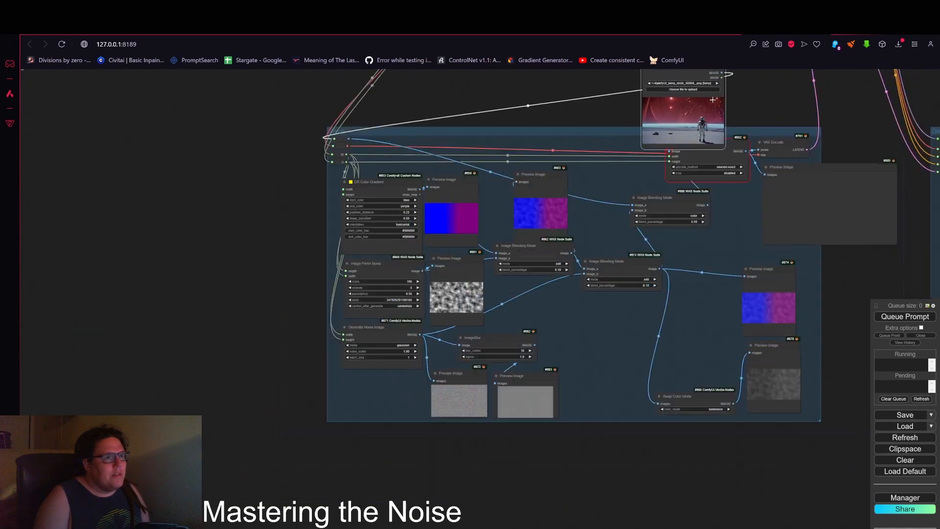
{"action": "scroll", "coordinate": [713, 100], "scroll_direction": "down", "scroll_amount": 2}
{"action": "left_click_drag", "start_coordinate": [713, 100], "coordinate": [503, 409]}
{"action": "left_click_drag", "start_coordinate": [781, 174], "coordinate": [554, 409]}
{"action": "left_click_drag", "start_coordinate": [737, 432], "coordinate": [755, 380]}
{"action": "scroll", "coordinate": [755, 381], "scroll_direction": "up", "scroll_amount": 8}
{"action": "left_click_drag", "start_coordinate": [676, 378], "coordinate": [868, 326]}
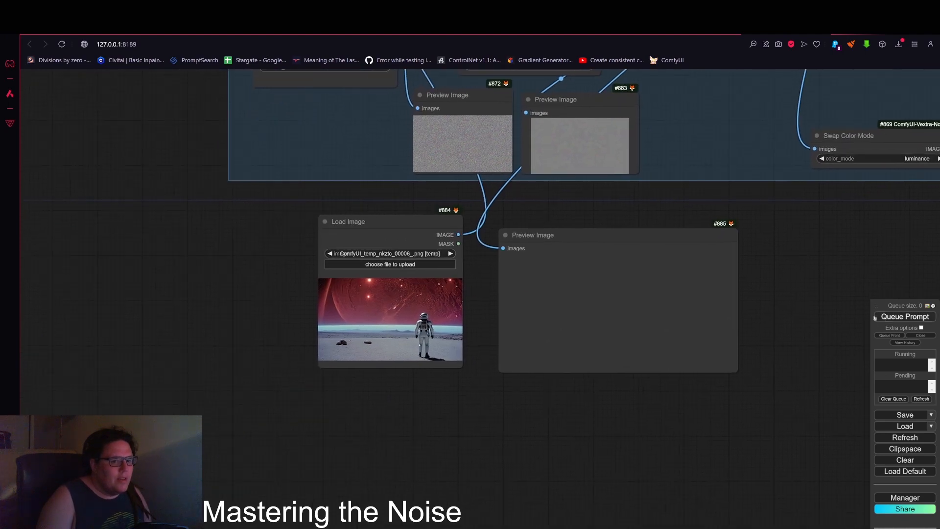
Step: Queue the prompt to run the workflow with the loaded image
{"action": "left_click", "coordinate": [876, 317]}
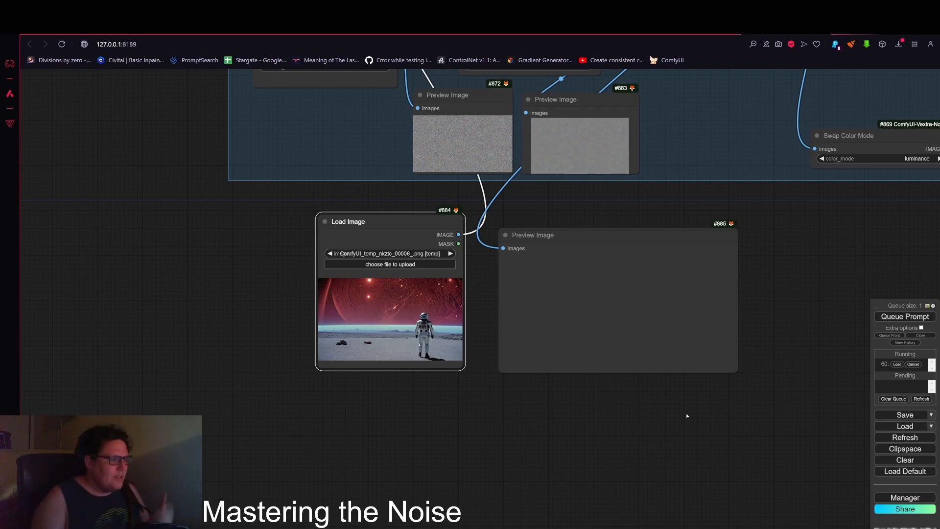
{"action": "scroll", "coordinate": [687, 415], "scroll_direction": "down", "scroll_amount": 10}
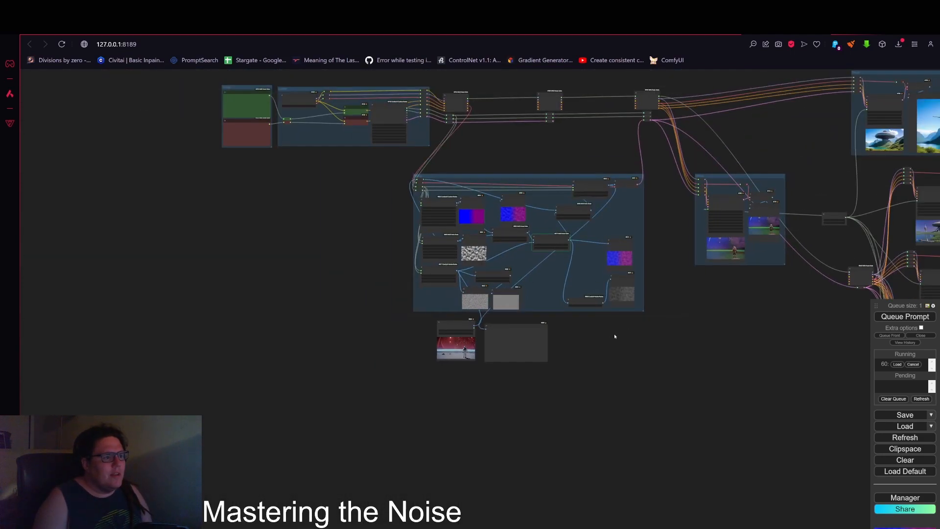
{"action": "scroll", "coordinate": [592, 345], "scroll_direction": "up", "scroll_amount": 5}
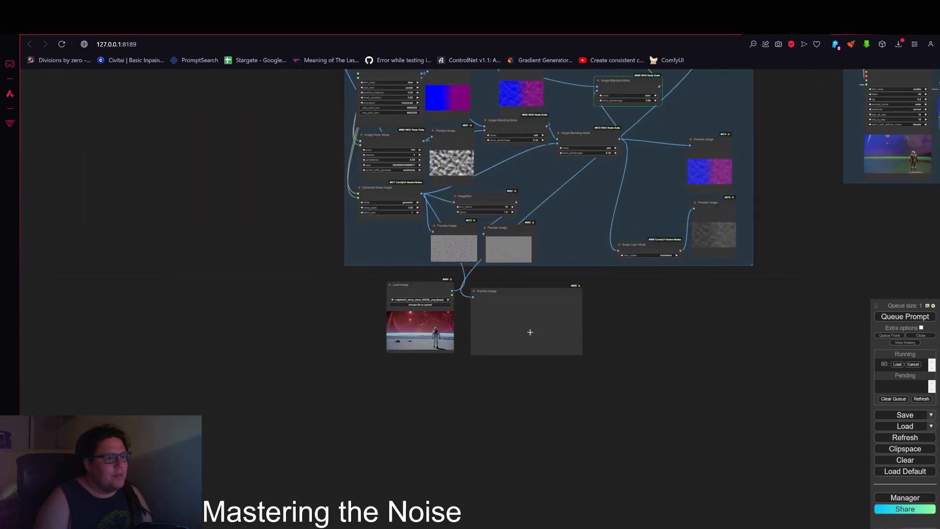
{"action": "scroll", "coordinate": [461, 365], "scroll_direction": "up", "scroll_amount": 6}
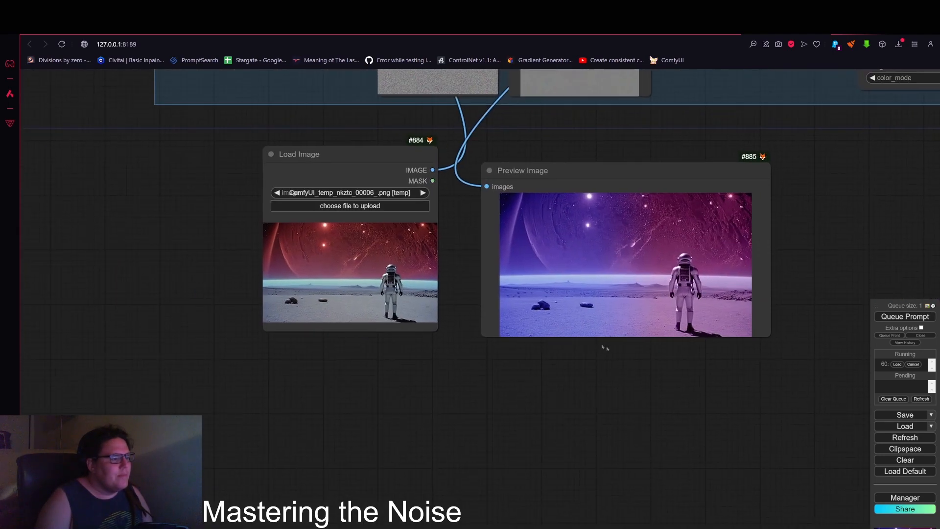
Step: Tidy the positions of the Load Image node and the new Image Blending Mode node
{"action": "left_click_drag", "start_coordinate": [374, 155], "coordinate": [390, 165]}
{"action": "scroll", "coordinate": [528, 280], "scroll_direction": "up", "scroll_amount": 5}
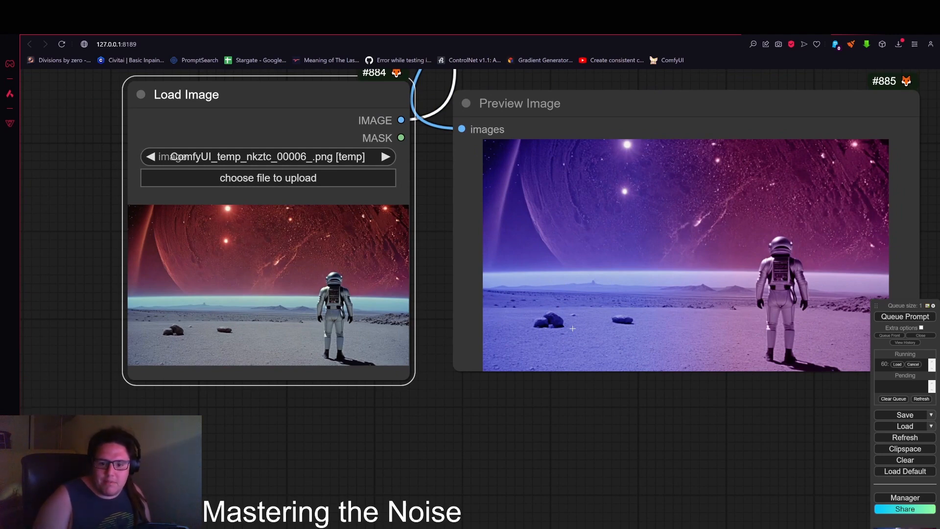
{"action": "scroll", "coordinate": [654, 244], "scroll_direction": "down", "scroll_amount": 9}
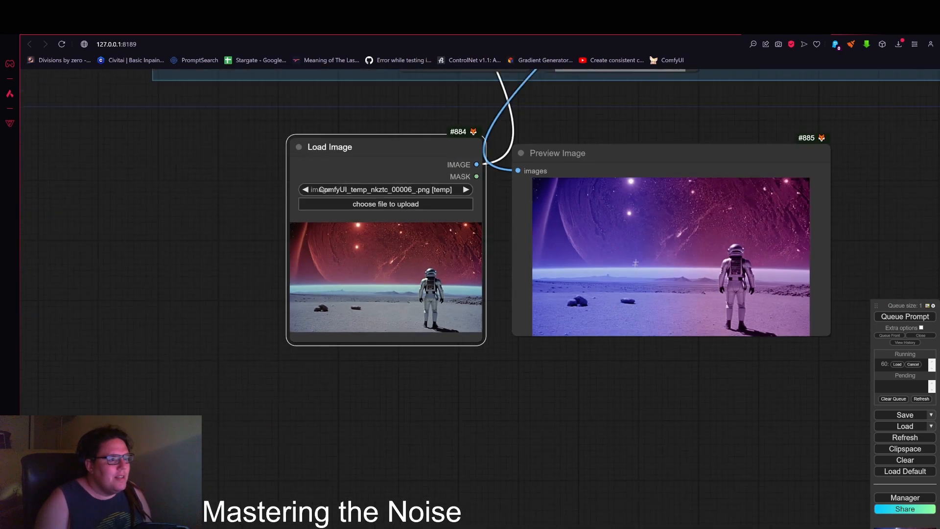
{"action": "left_click_drag", "start_coordinate": [828, 203], "coordinate": [637, 438]}
{"action": "left_click_drag", "start_coordinate": [704, 115], "coordinate": [647, 277]}
{"action": "scroll", "coordinate": [650, 235], "scroll_direction": "up", "scroll_amount": 4}
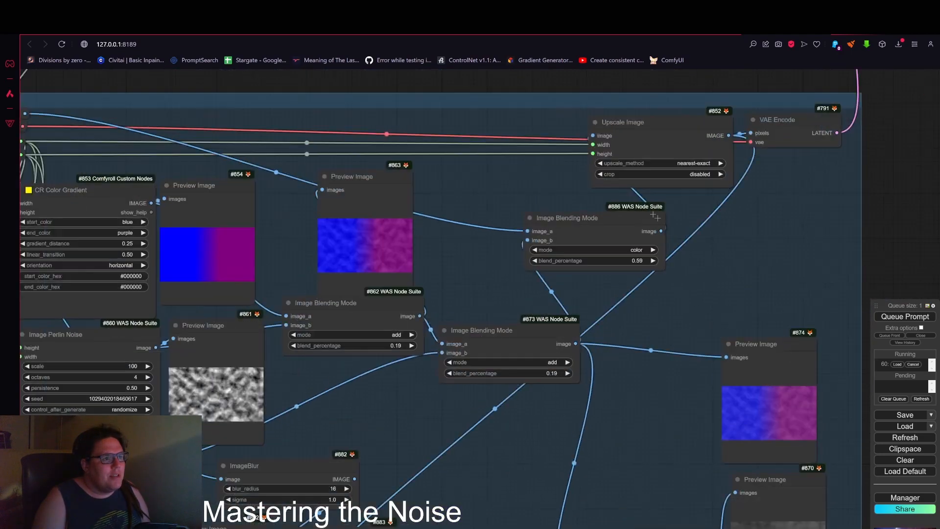
{"action": "left_click_drag", "start_coordinate": [622, 227], "coordinate": [594, 227]}
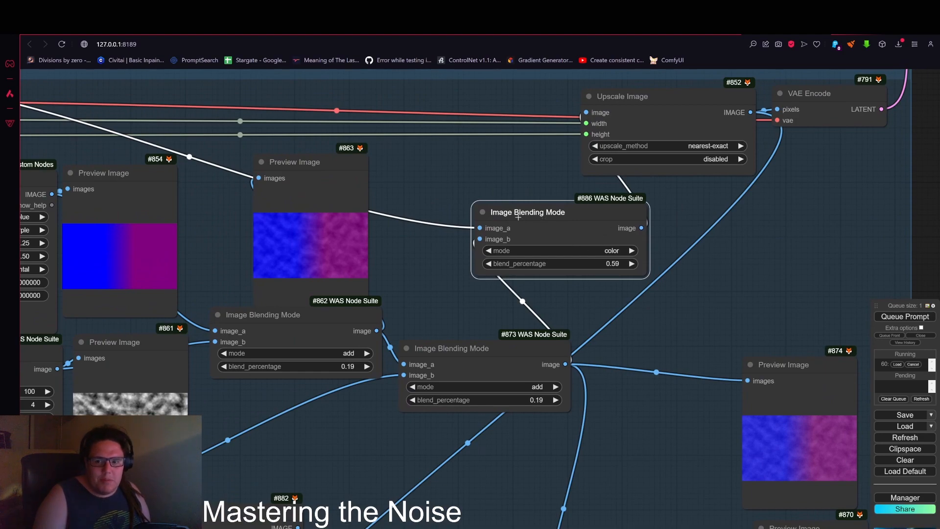
{"action": "scroll", "coordinate": [527, 228], "scroll_direction": "down", "scroll_amount": 2}
{"action": "scroll", "coordinate": [527, 228], "scroll_direction": "down", "scroll_amount": 3}
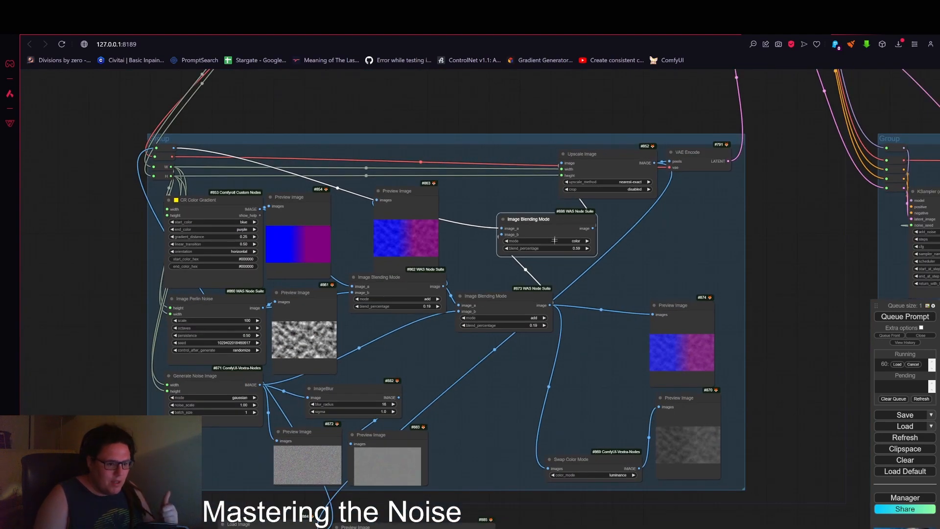
{"action": "scroll", "coordinate": [779, 280], "scroll_direction": "down", "scroll_amount": 3}
{"action": "left_click_drag", "start_coordinate": [779, 281], "coordinate": [772, 254]}
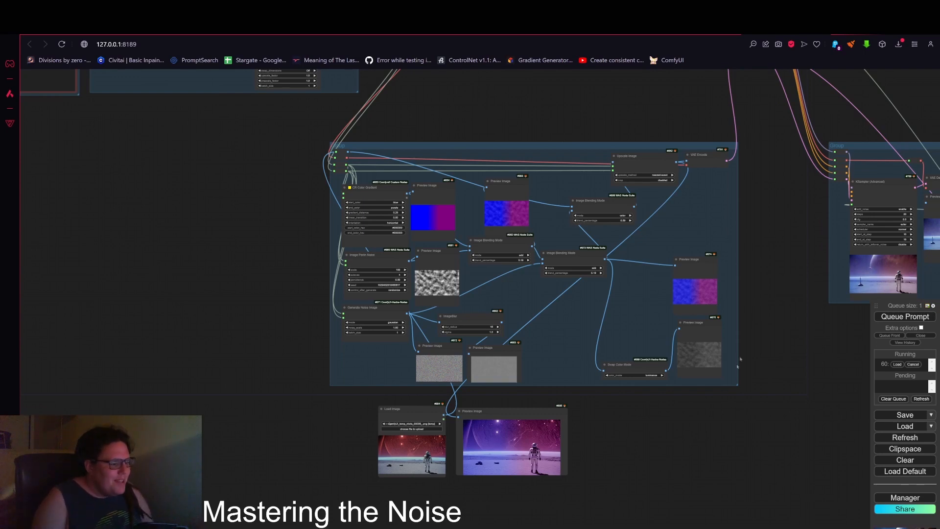
Step: Move the preview of the blended image to sit under the right side of the noise group
{"action": "left_click_drag", "start_coordinate": [511, 418], "coordinate": [699, 410]}
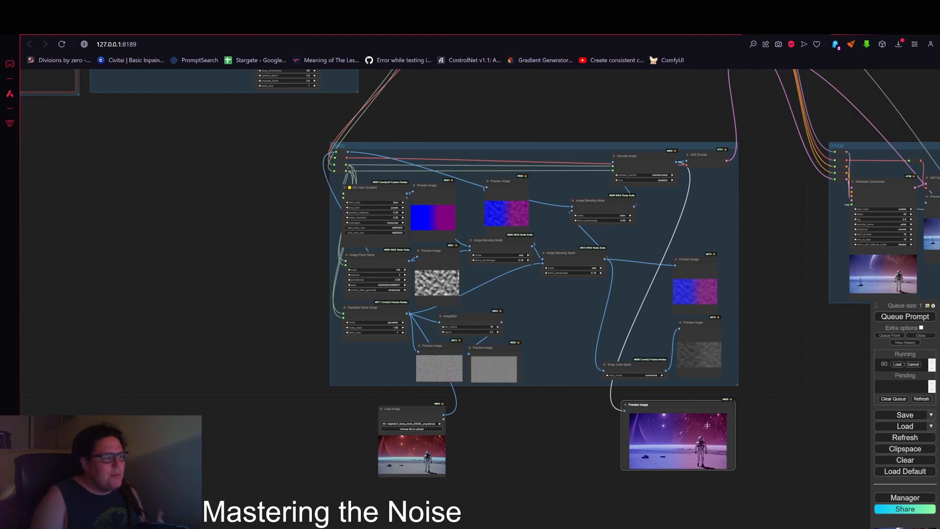
{"action": "scroll", "coordinate": [779, 384], "scroll_direction": "down", "scroll_amount": 5}
{"action": "left_click_drag", "start_coordinate": [789, 386], "coordinate": [582, 364]}
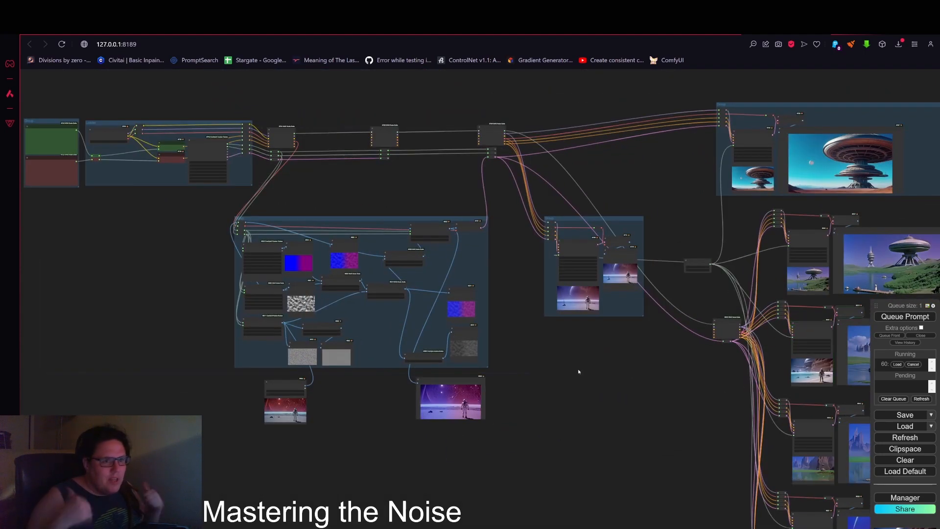